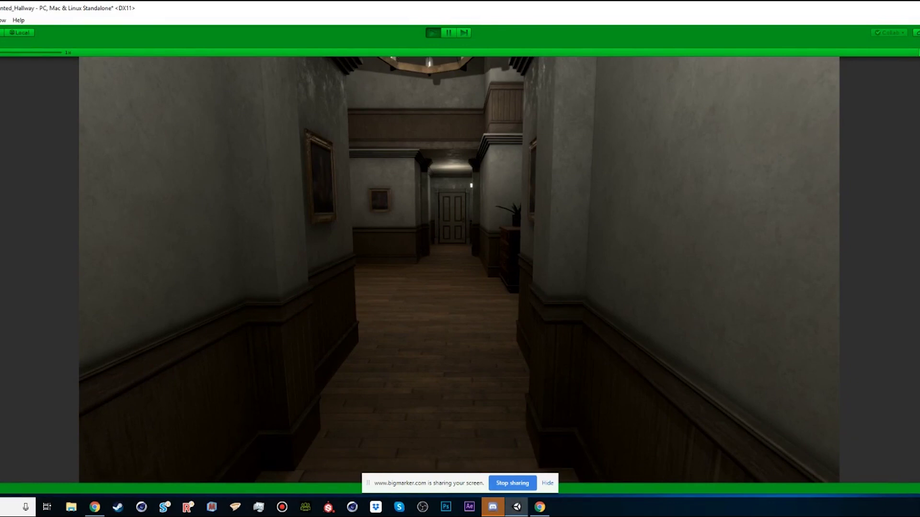
Walk forward through the haunted hallway in the running game
{"action": "key", "text": "w"}
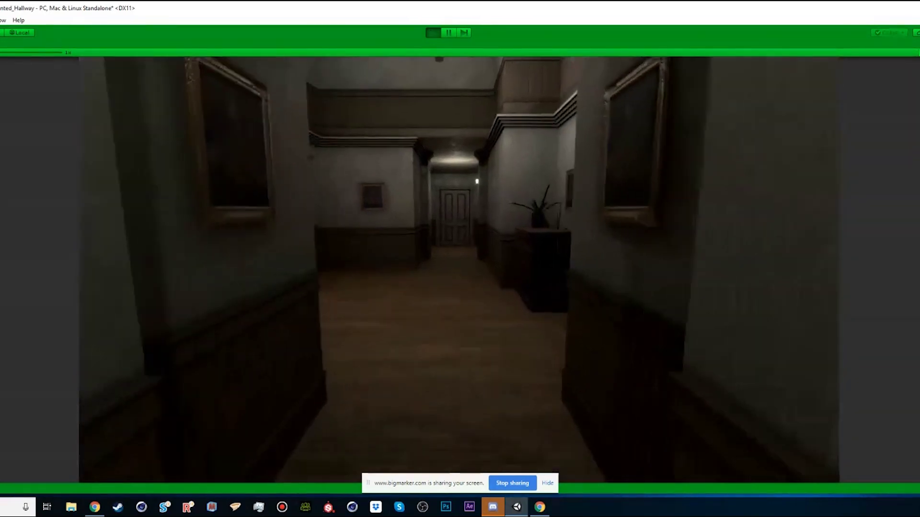
{"action": "key", "text": "w"}
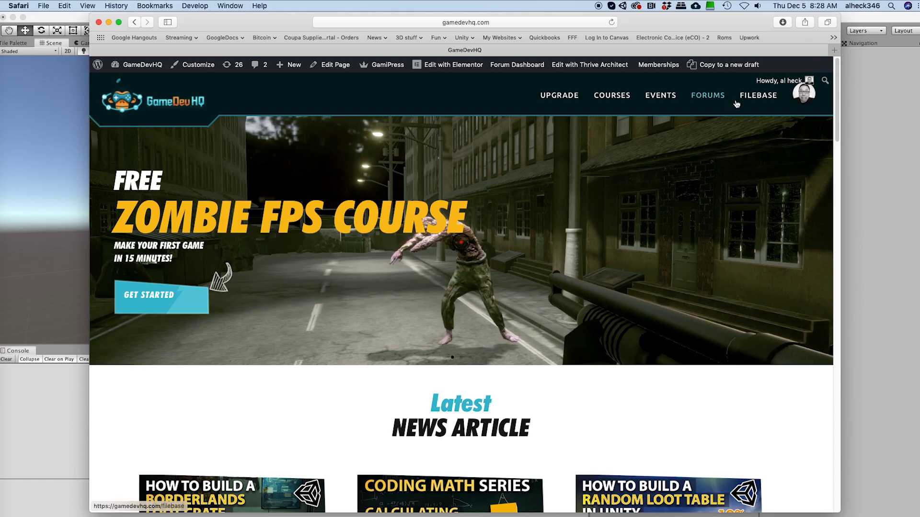
Open the Filebase page on the GameDevHQ site and import 1.3.unitypackage from Downloads into the Unity project
{"action": "left_click", "coordinate": [745, 102]}
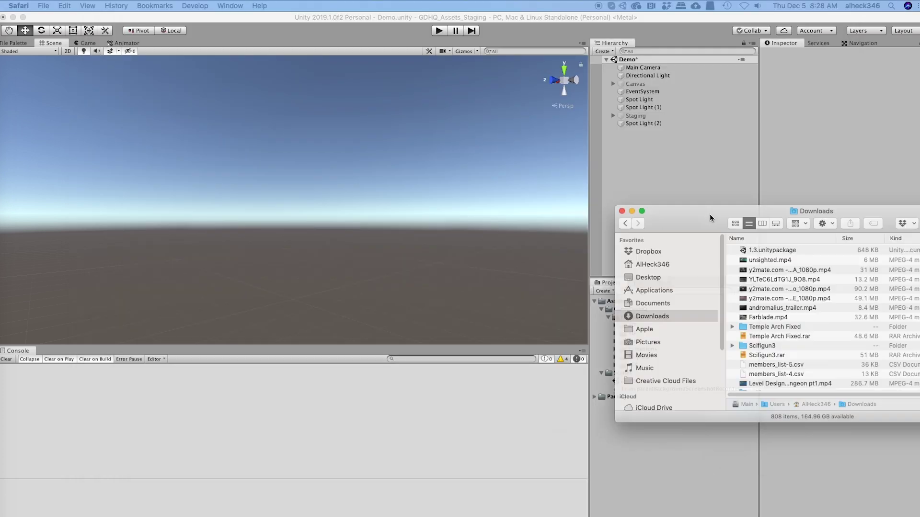
{"action": "left_click_drag", "start_coordinate": [709, 213], "coordinate": [239, 130]}
{"action": "left_click_drag", "start_coordinate": [294, 171], "coordinate": [631, 440]}
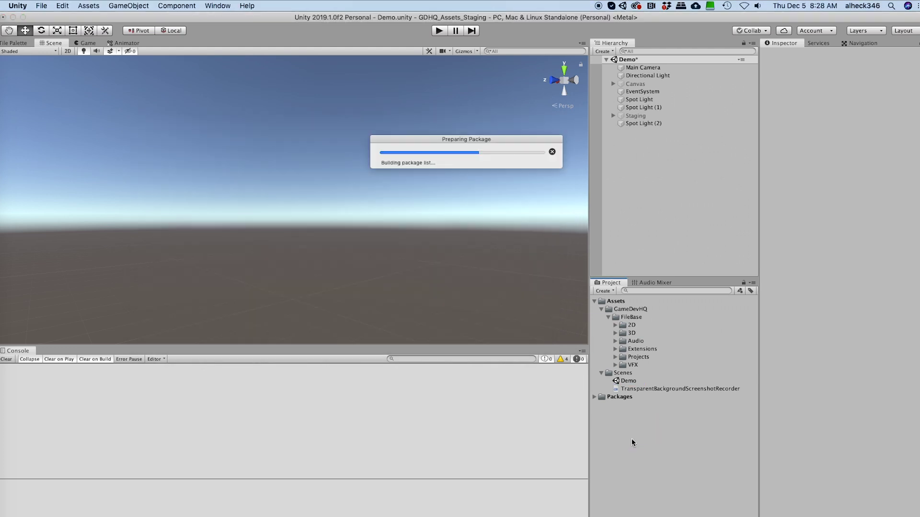
{"action": "left_click", "coordinate": [387, 296]}
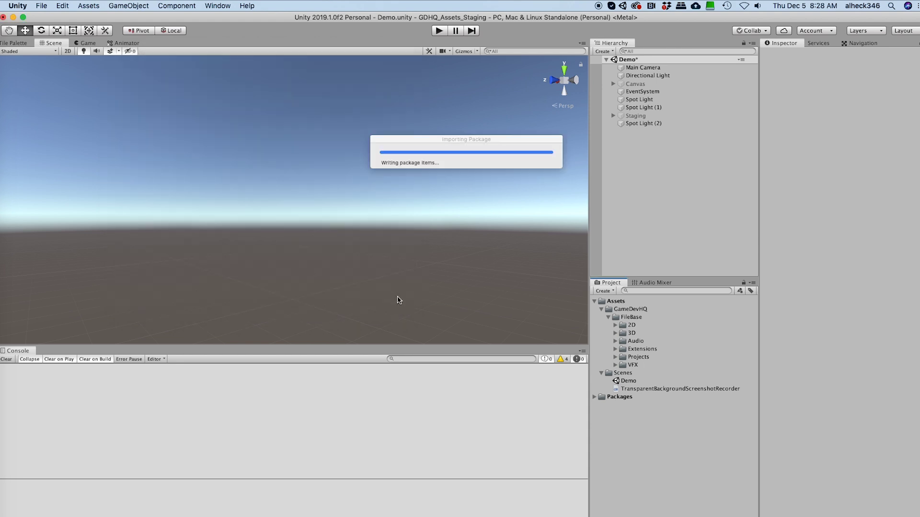
Open the Filebase plugin in Unity and update it by importing all items of the 3.0.6 package
{"action": "left_click", "coordinate": [219, 5]}
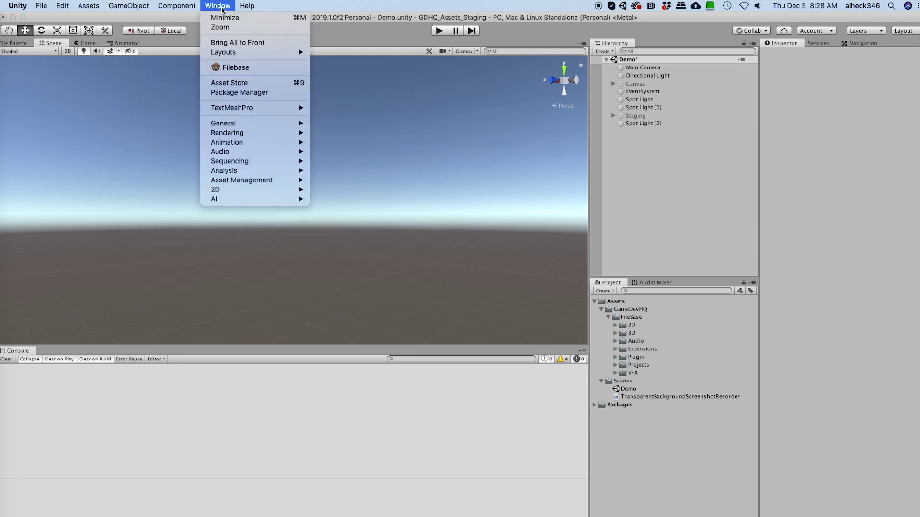
{"action": "left_click", "coordinate": [225, 67]}
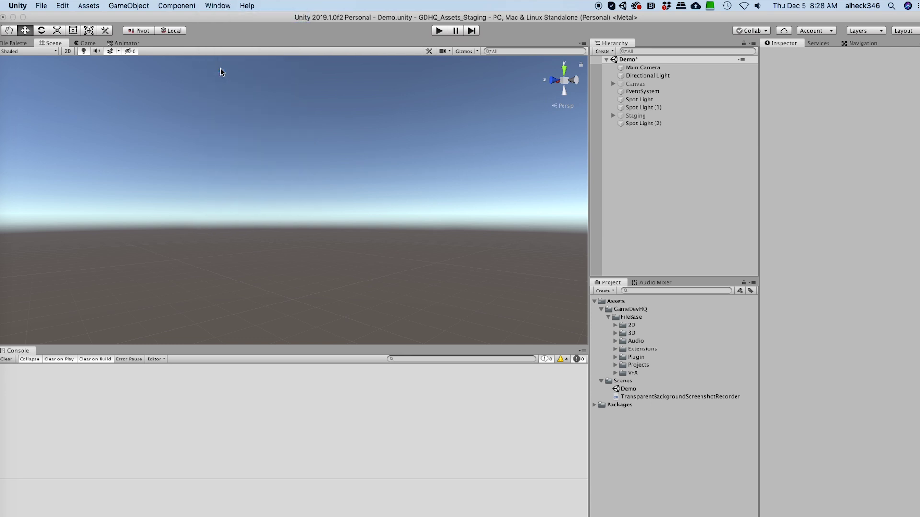
{"action": "left_click_drag", "start_coordinate": [364, 31], "coordinate": [326, 26]}
{"action": "left_click", "coordinate": [422, 278]}
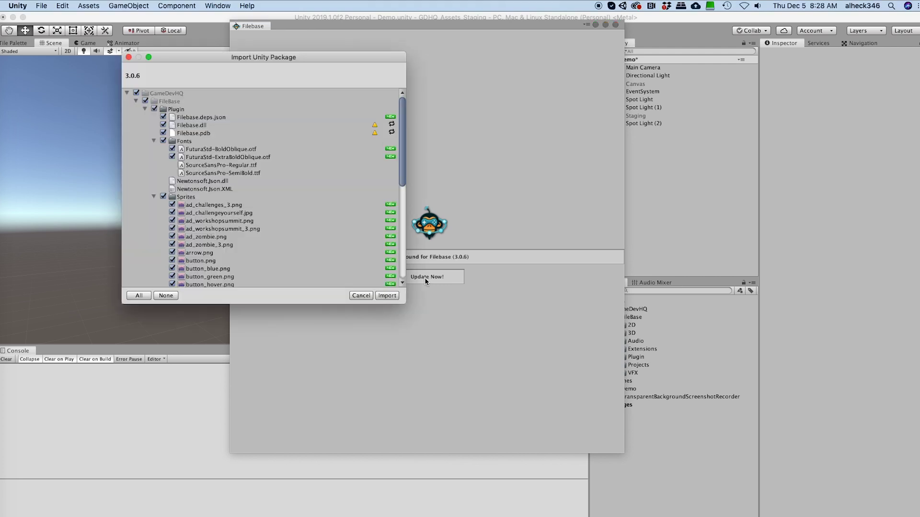
{"action": "left_click", "coordinate": [381, 298]}
Close the old Filebase window and reopen the updated plugin
{"action": "left_click", "coordinate": [586, 25]}
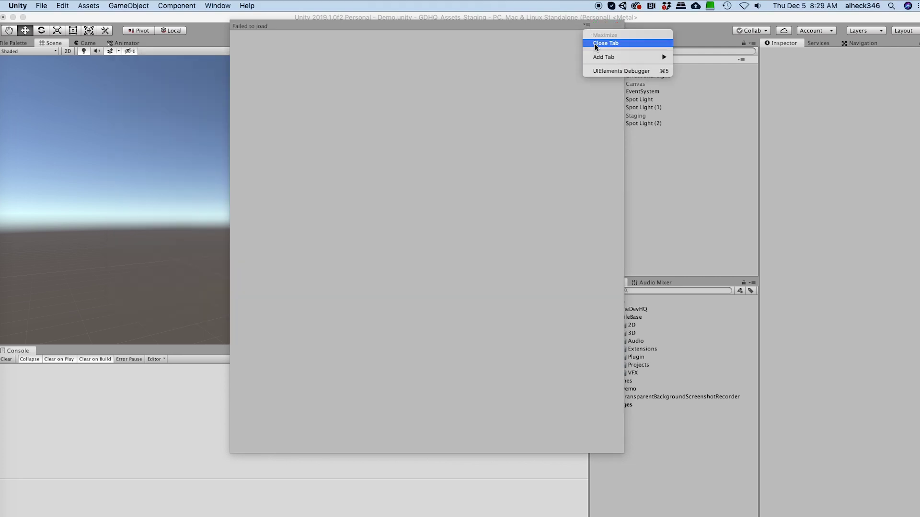
{"action": "left_click", "coordinate": [598, 42]}
{"action": "left_click", "coordinate": [218, 6]}
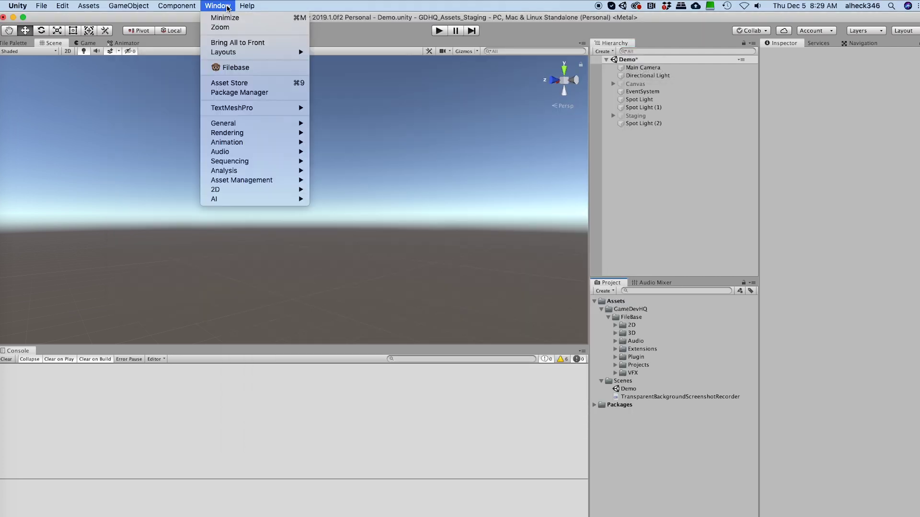
{"action": "left_click", "coordinate": [231, 68]}
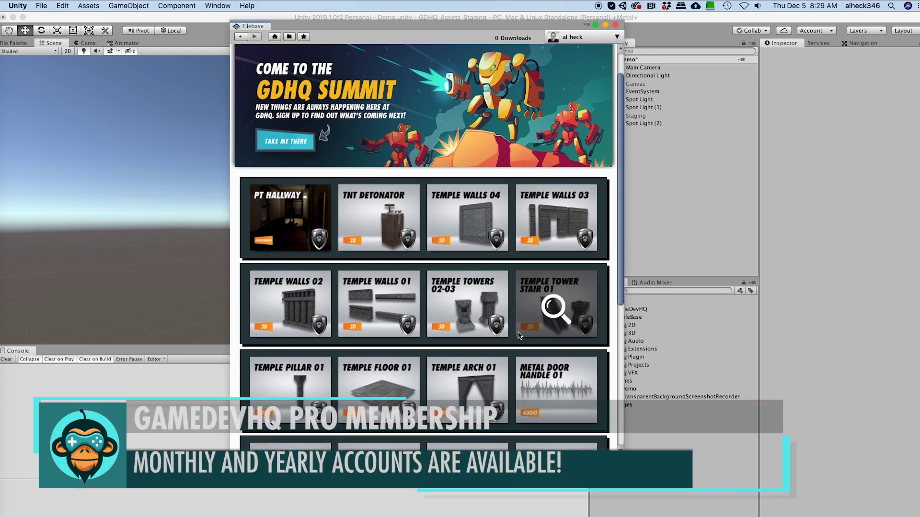
Browse through several pages of the Filebase asset library
{"action": "scroll", "coordinate": [554, 345], "scroll_direction": "down", "scroll_amount": 3}
{"action": "left_click", "coordinate": [570, 448]}
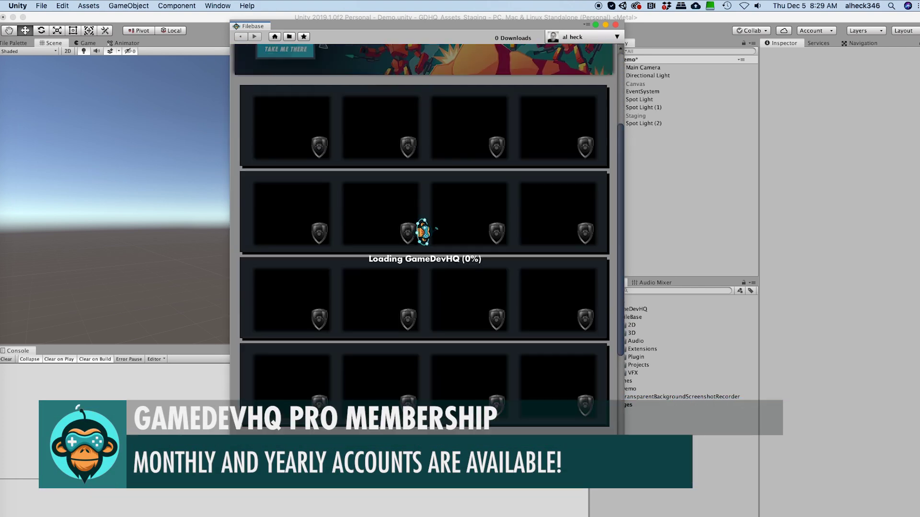
{"action": "left_click", "coordinate": [570, 448]}
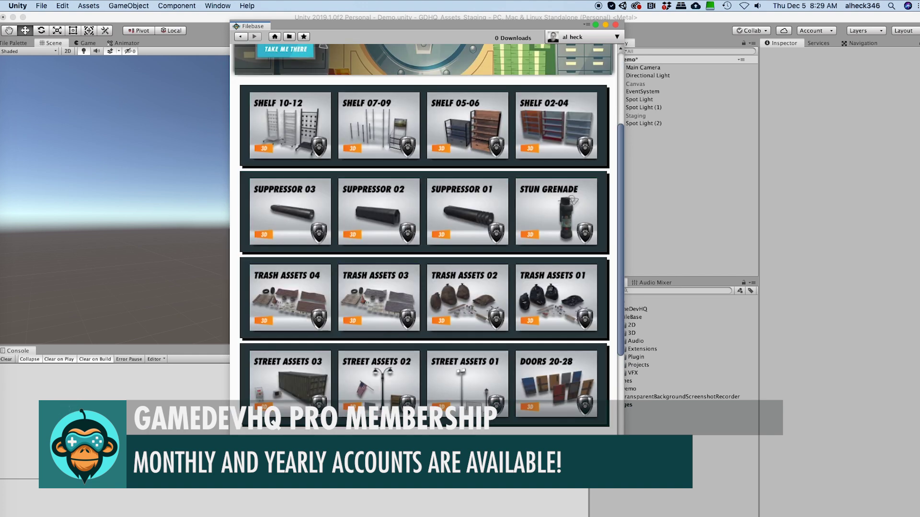
{"action": "left_click", "coordinate": [570, 448]}
{"action": "left_click", "coordinate": [570, 448]}
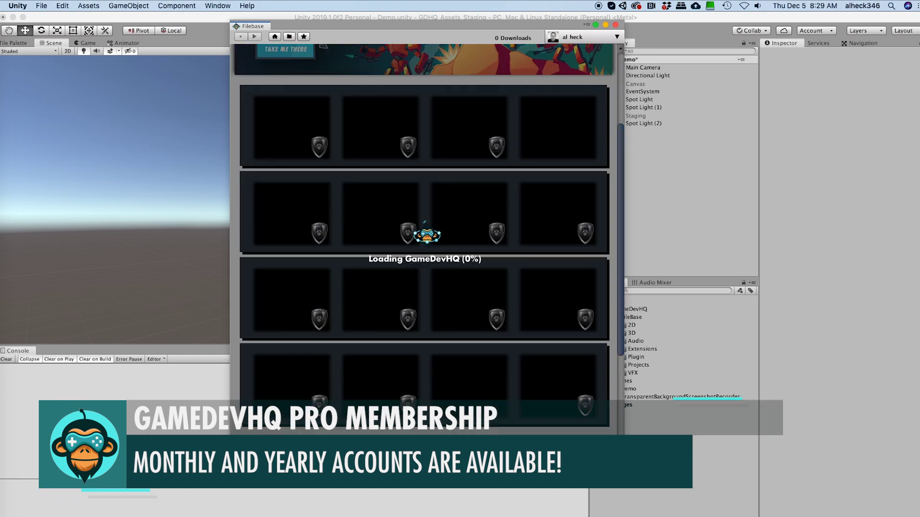
View the asset categories, and search all assets for "guns" and for "gun"
{"action": "left_click", "coordinate": [333, 58]}
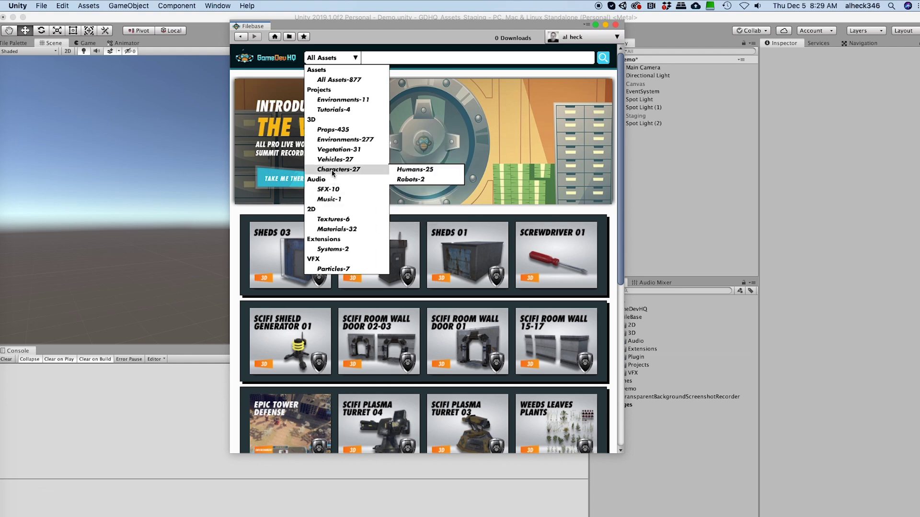
{"action": "left_click", "coordinate": [419, 58]}
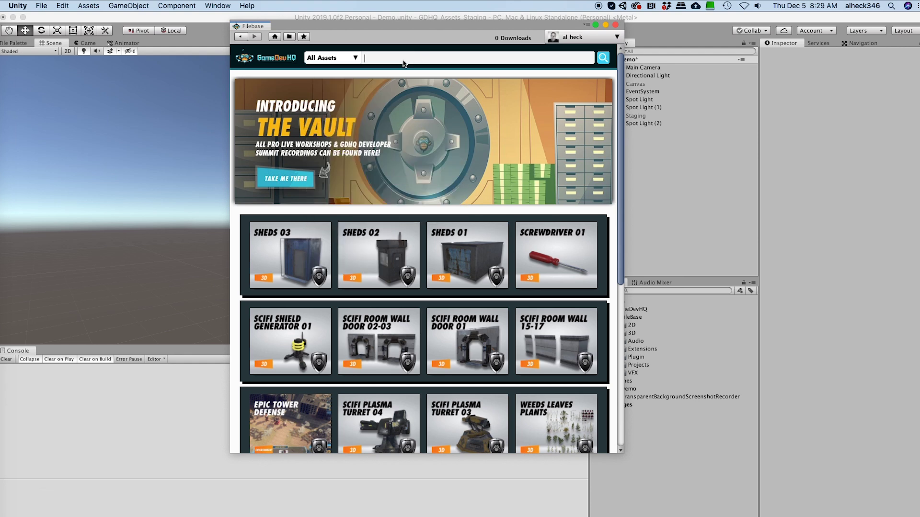
{"action": "type", "text": "guns"}
{"action": "key", "text": "Return"}
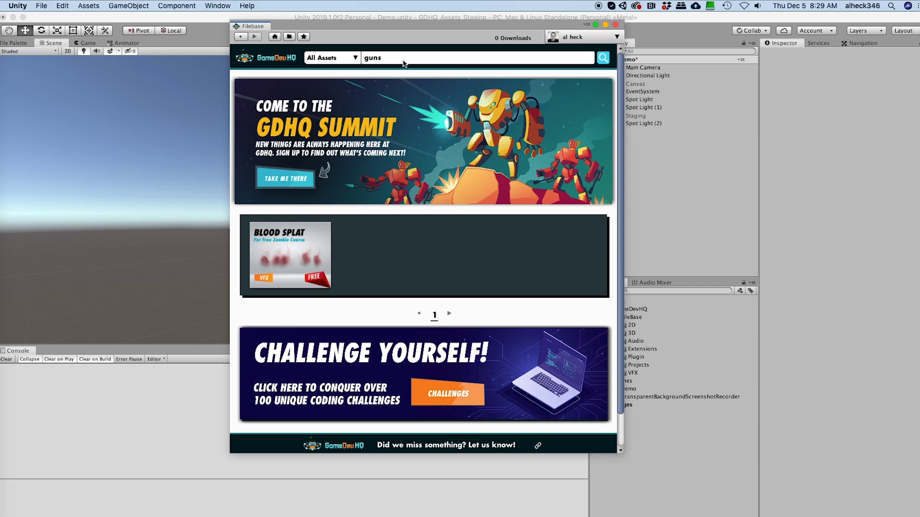
{"action": "key", "text": "Return"}
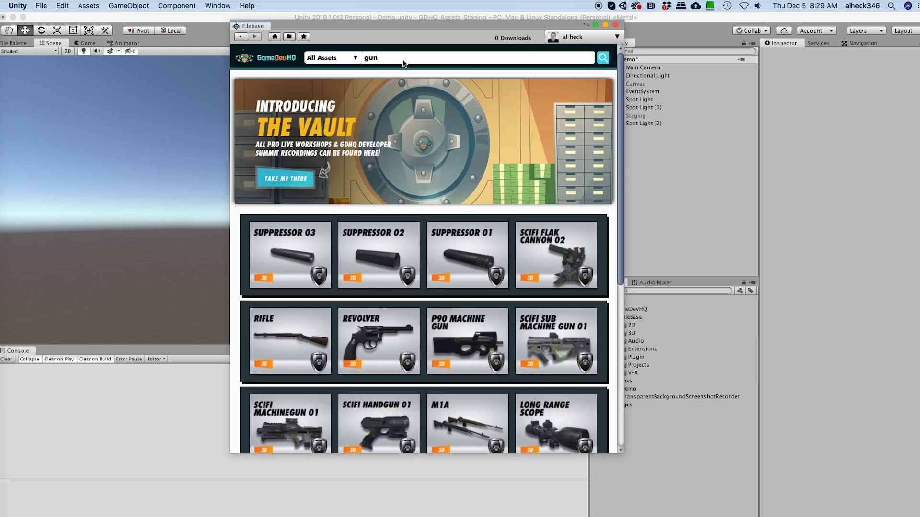
Look through the gun search results up to the third page
{"action": "scroll", "coordinate": [461, 330], "scroll_direction": "down", "scroll_amount": 5}
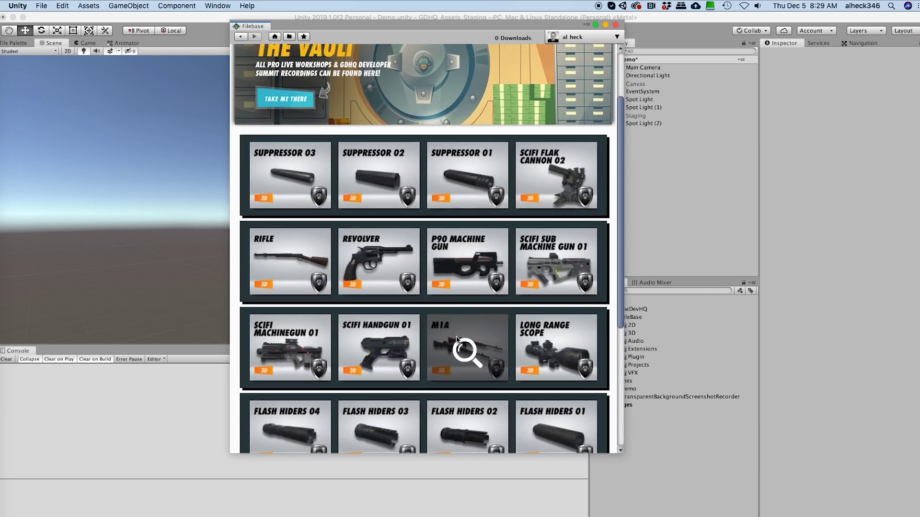
{"action": "scroll", "coordinate": [415, 426], "scroll_direction": "down", "scroll_amount": 1}
{"action": "left_click", "coordinate": [464, 423]}
{"action": "left_click", "coordinate": [464, 424]}
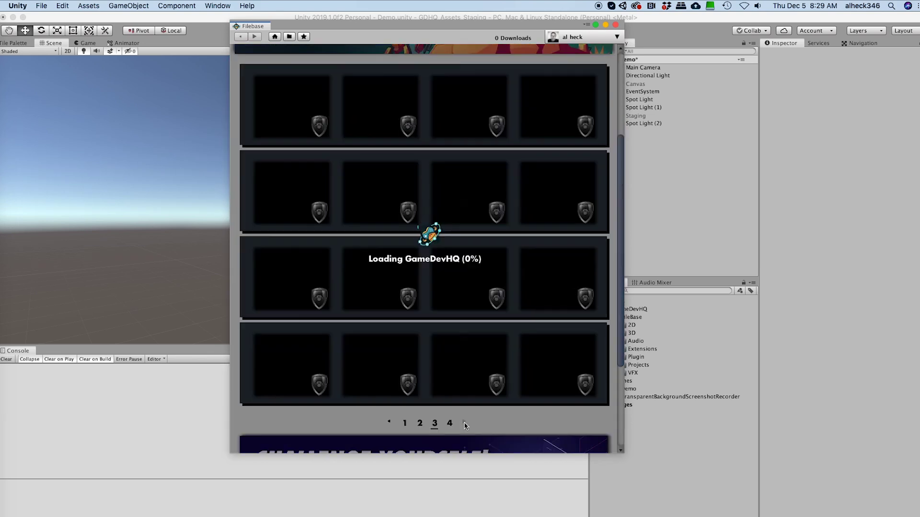
Search the library for "city", open the Highrise 09 asset and view its enlarged preview image
{"action": "scroll", "coordinate": [417, 144], "scroll_direction": "up", "scroll_amount": 5}
{"action": "double_click", "coordinate": [378, 58]}
{"action": "type", "text": "city"}
{"action": "key", "text": "Return"}
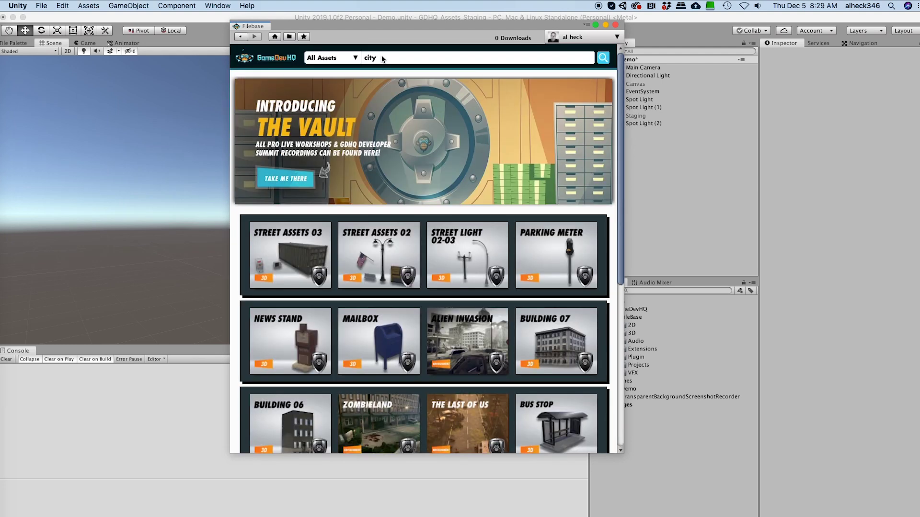
{"action": "left_click", "coordinate": [320, 258]}
{"action": "left_click", "coordinate": [320, 259]}
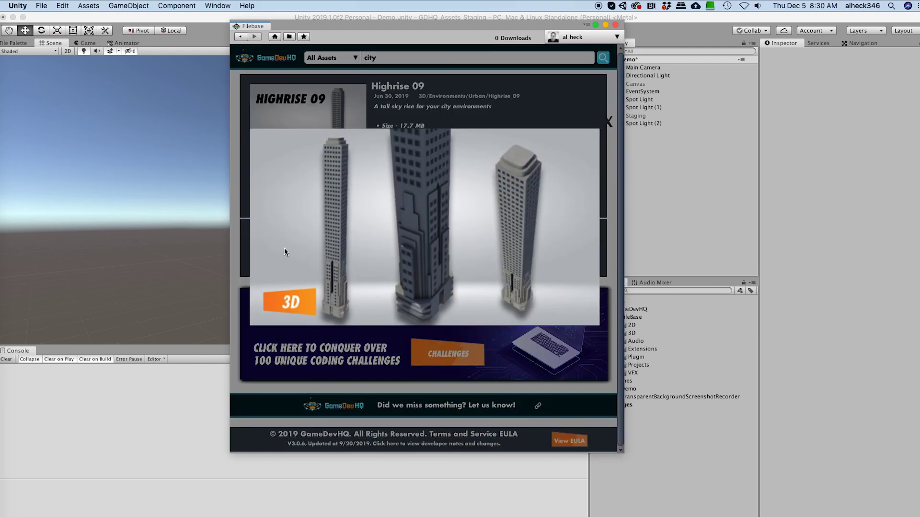
{"action": "left_click", "coordinate": [606, 123]}
Log in to GameDevHQ with the account username and password, and download the Highrise 09 asset
{"action": "left_click", "coordinate": [407, 204]}
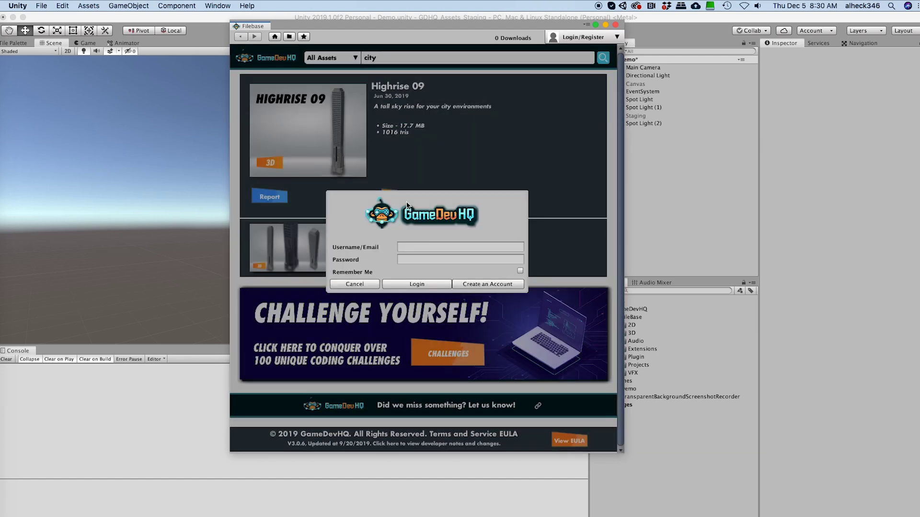
{"action": "left_click", "coordinate": [419, 247]}
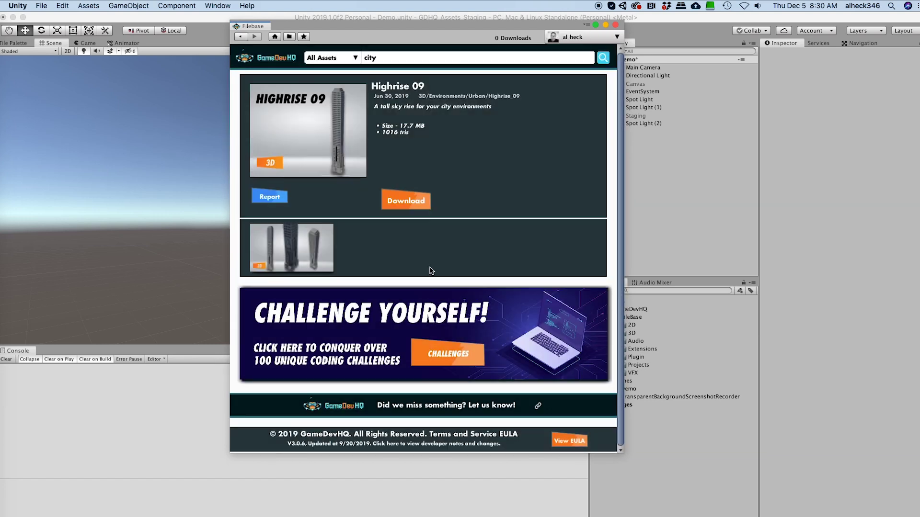
{"action": "left_click", "coordinate": [405, 203]}
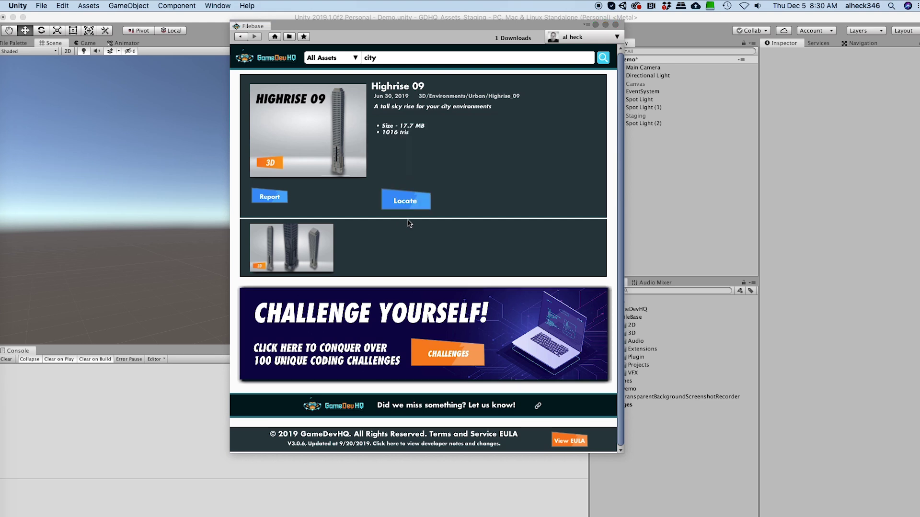
Expand the downloaded Highrise_09 folder in the project and place its FBX model in the scene
{"action": "left_click_drag", "start_coordinate": [482, 28], "coordinate": [388, 26]}
{"action": "left_click", "coordinate": [635, 399]}
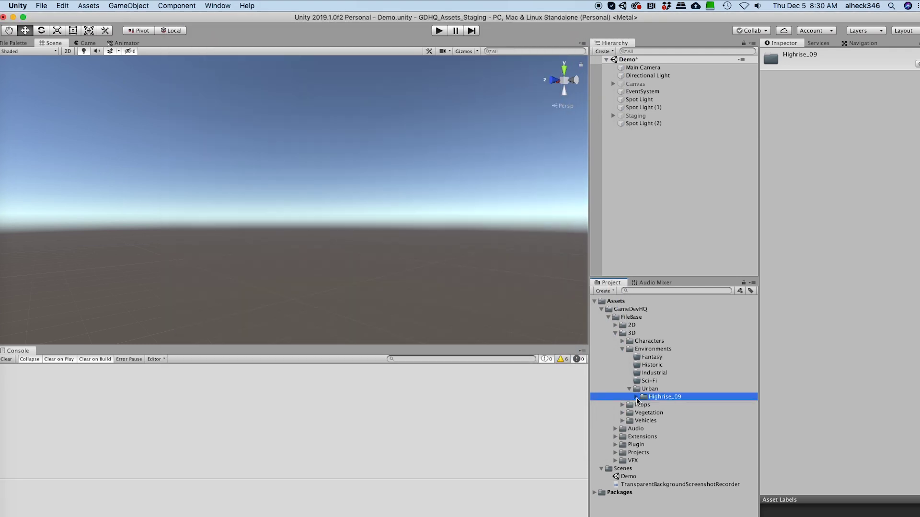
{"action": "left_click", "coordinate": [636, 397]}
{"action": "left_click", "coordinate": [643, 405]}
{"action": "left_click_drag", "start_coordinate": [670, 415], "coordinate": [335, 238]}
{"action": "left_click", "coordinate": [412, 271]}
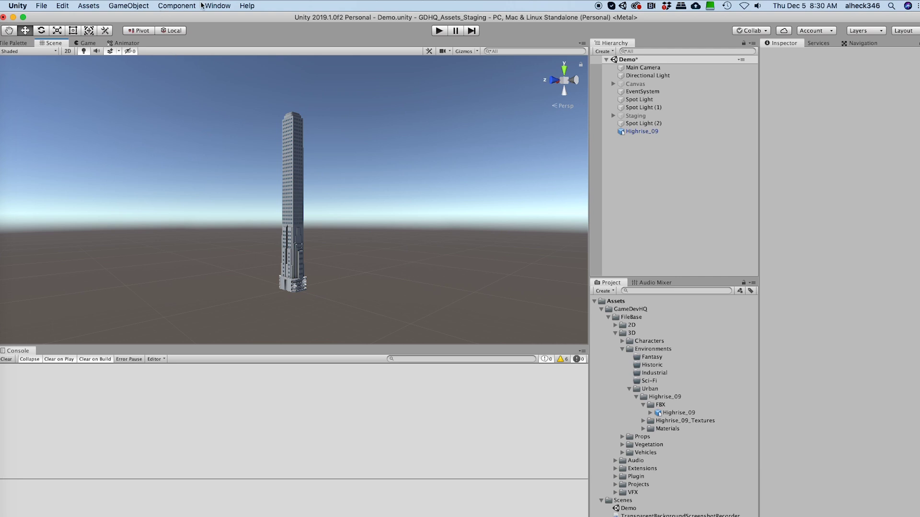
Reopen the Filebase window, dock it beside the Scene view and widen it
{"action": "left_click", "coordinate": [218, 5]}
{"action": "left_click", "coordinate": [225, 70]}
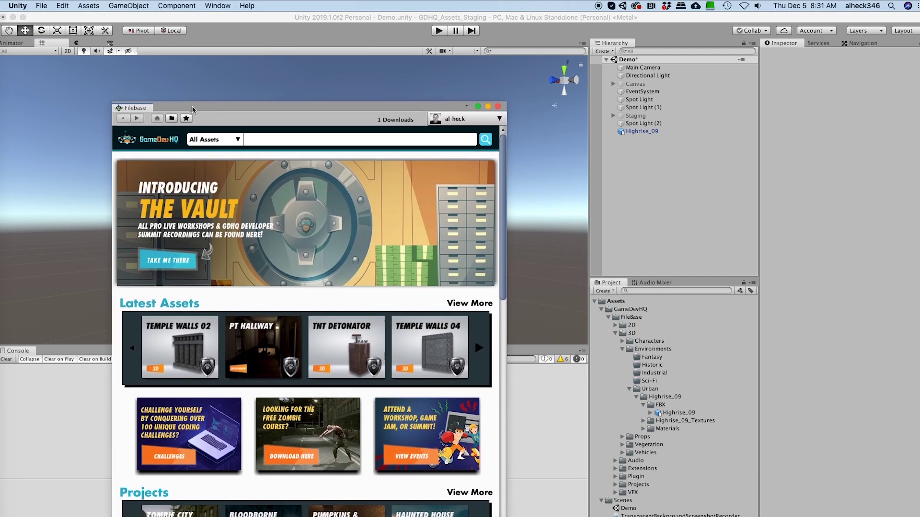
{"action": "left_click_drag", "start_coordinate": [139, 108], "coordinate": [485, 133]}
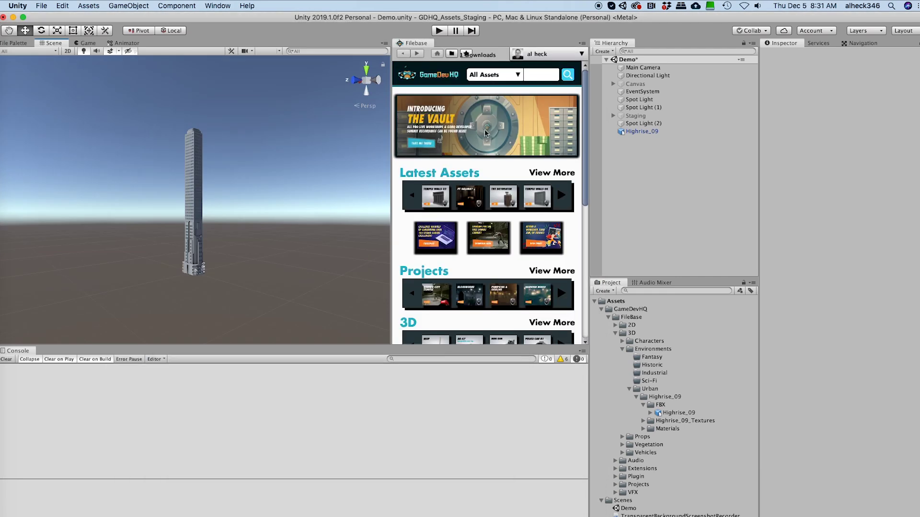
{"action": "left_click_drag", "start_coordinate": [392, 139], "coordinate": [282, 150]}
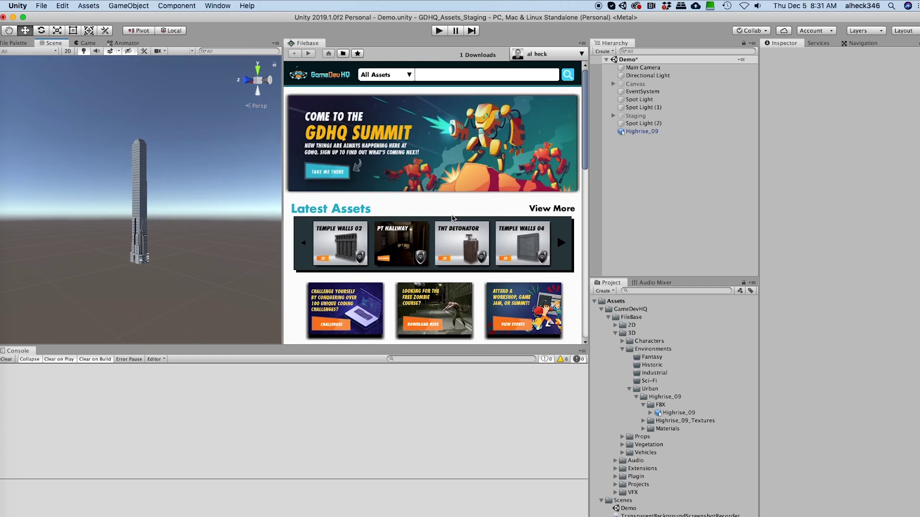
Filter Filebase to the Environments projects, open Prison 01 and view its enlarged preview image
{"action": "left_click", "coordinate": [386, 74]}
{"action": "left_click", "coordinate": [389, 119]}
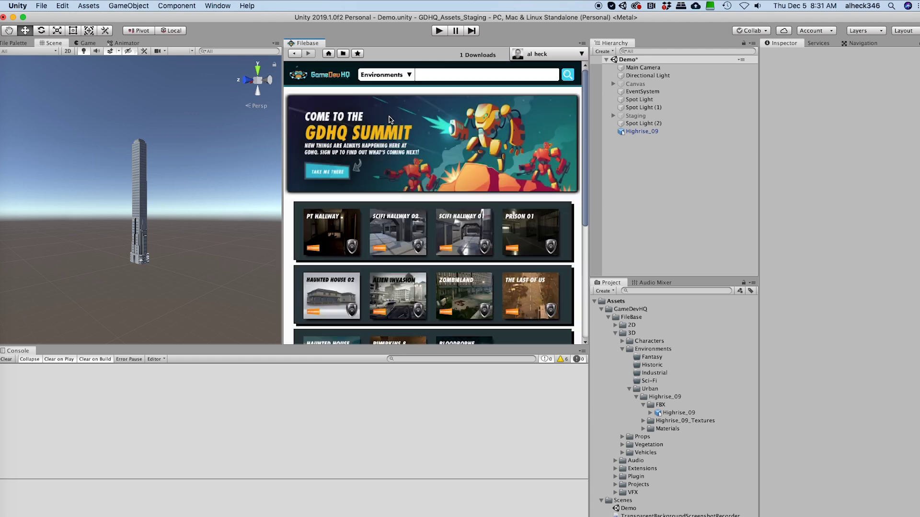
{"action": "scroll", "coordinate": [463, 218], "scroll_direction": "down", "scroll_amount": 8}
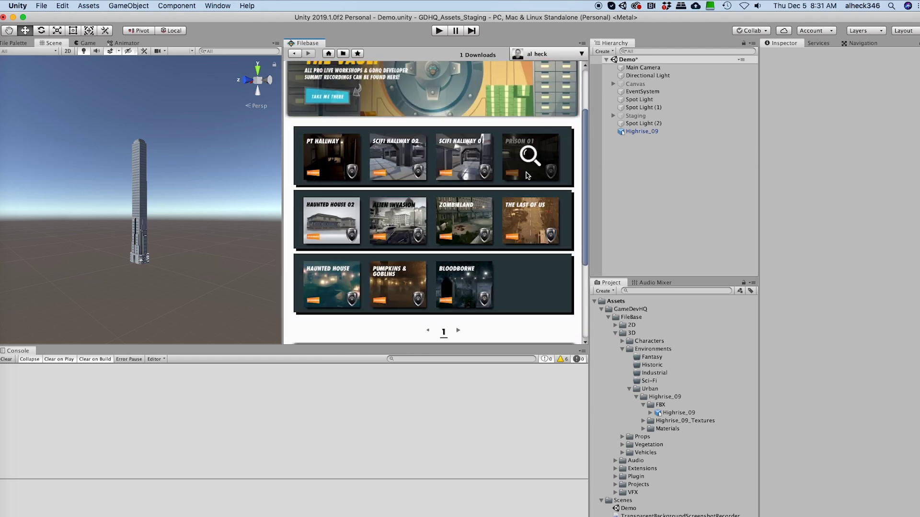
{"action": "left_click", "coordinate": [527, 176]}
{"action": "left_click", "coordinate": [343, 240]}
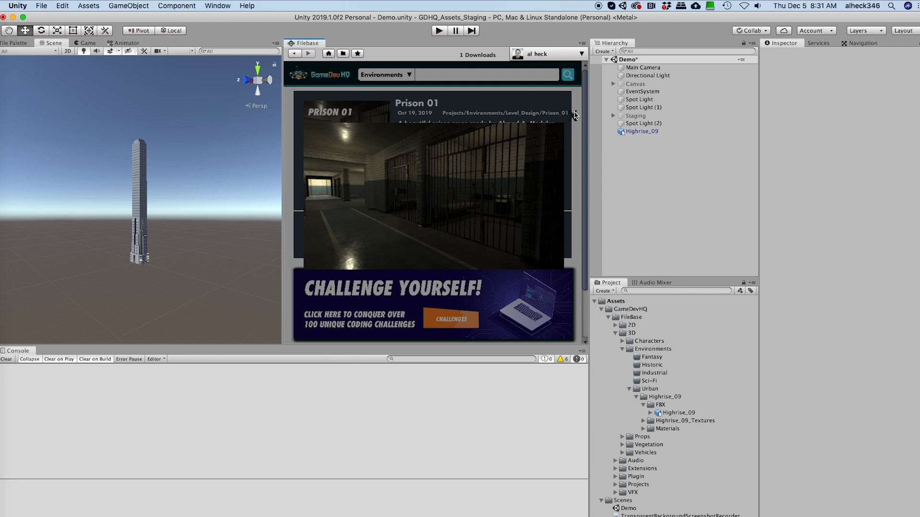
{"action": "left_click", "coordinate": [575, 115]}
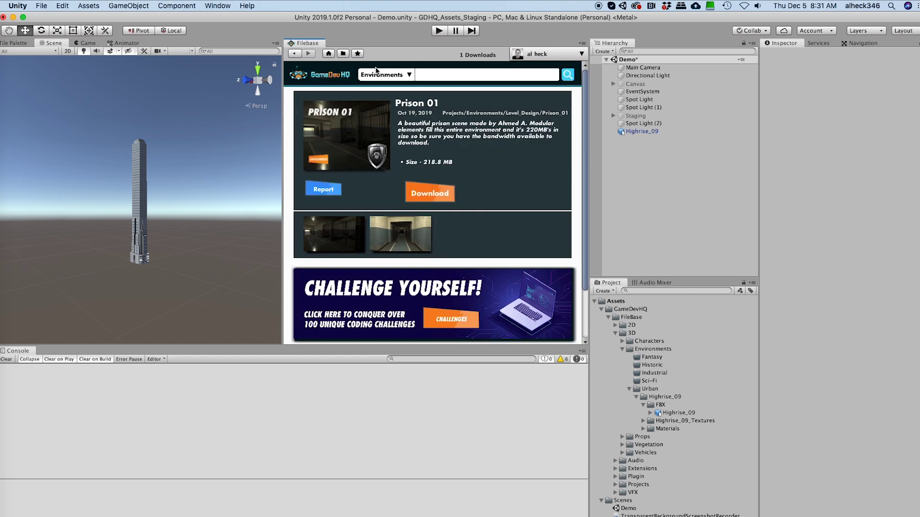
Reset the Filebase category to All Assets and show the list of downloaded assets
{"action": "left_click", "coordinate": [383, 75]}
{"action": "left_click", "coordinate": [383, 97]}
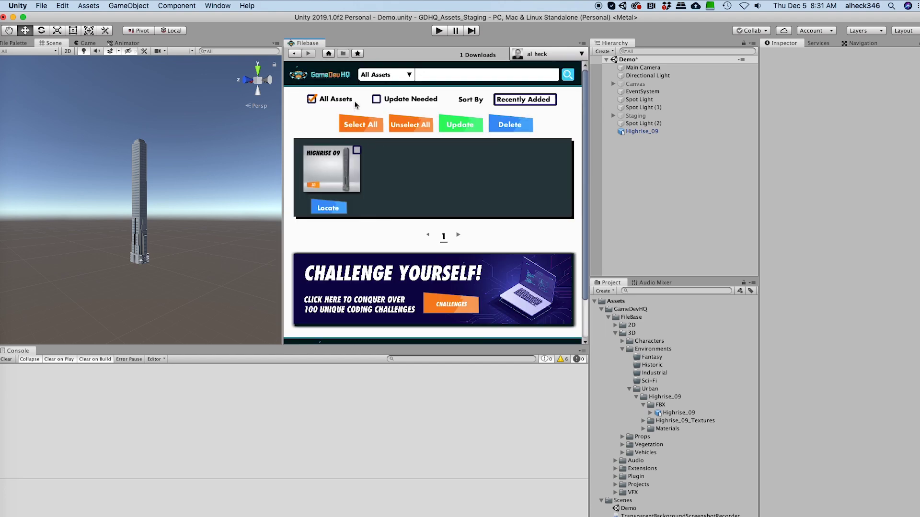
Open the Filebase challenges page and look through the list of free challenges
{"action": "left_click", "coordinate": [357, 54]}
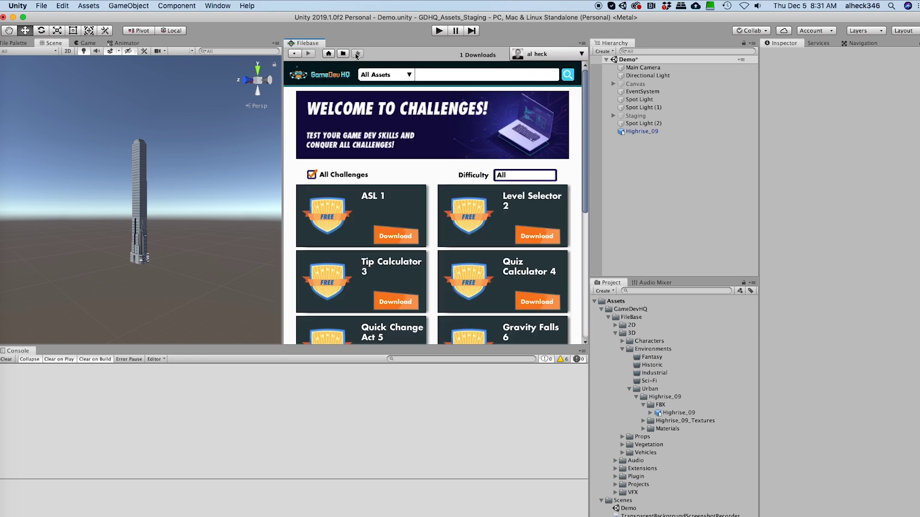
{"action": "scroll", "coordinate": [378, 216], "scroll_direction": "down", "scroll_amount": 1}
{"action": "scroll", "coordinate": [378, 215], "scroll_direction": "down", "scroll_amount": 5}
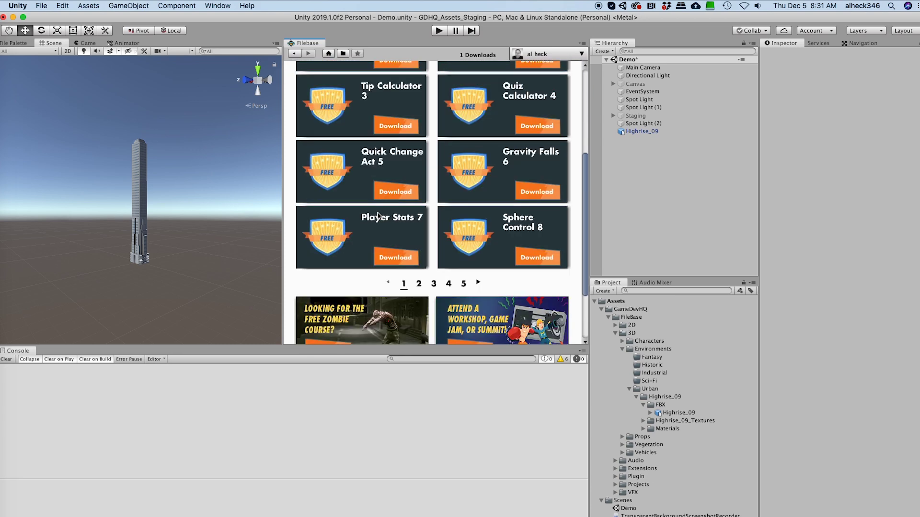
{"action": "scroll", "coordinate": [378, 215], "scroll_direction": "up", "scroll_amount": 2}
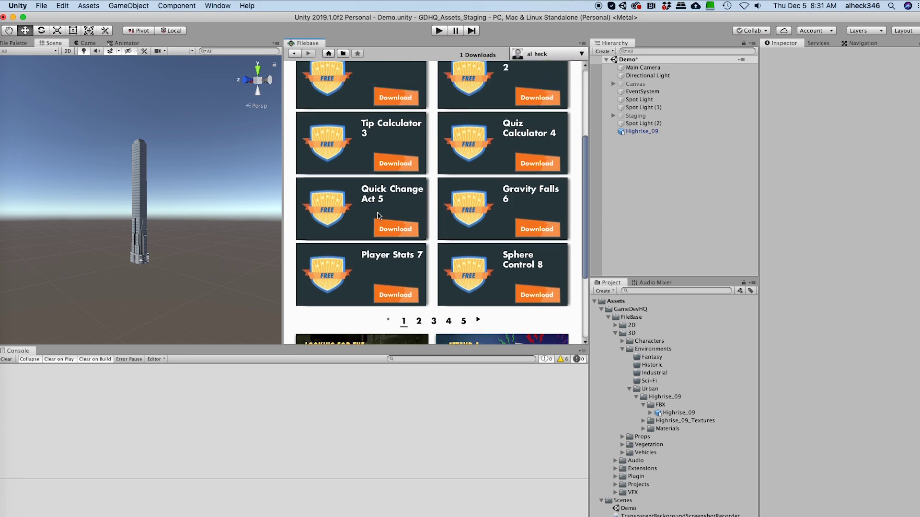
{"action": "scroll", "coordinate": [379, 216], "scroll_direction": "up", "scroll_amount": 1}
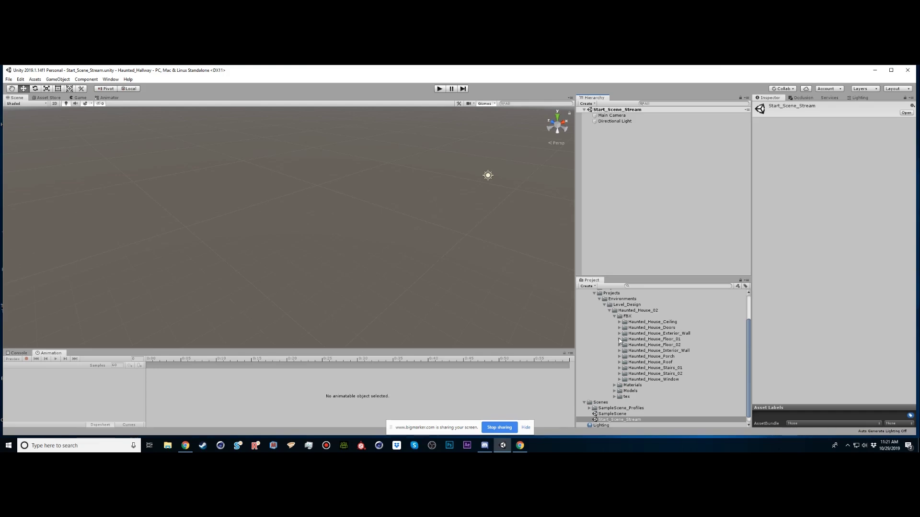
Expand the Haunted_House_Floor_01 folder, compare its floor models and add Floor 2x2 to the scene
{"action": "left_click", "coordinate": [619, 339]}
{"action": "left_click", "coordinate": [646, 345]}
{"action": "left_click", "coordinate": [646, 351]}
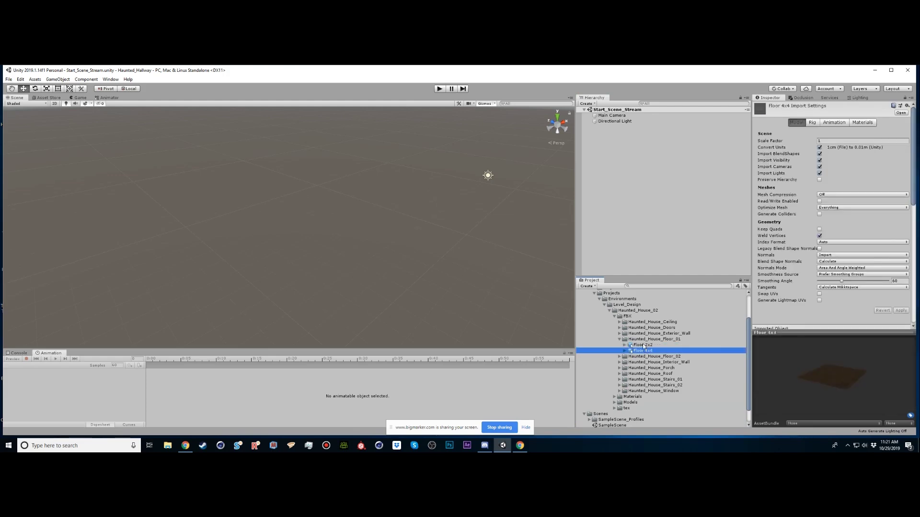
{"action": "left_click", "coordinate": [645, 345]}
{"action": "scroll", "coordinate": [666, 306], "scroll_direction": "up", "scroll_amount": 1}
{"action": "left_click_drag", "start_coordinate": [678, 267], "coordinate": [658, 211]}
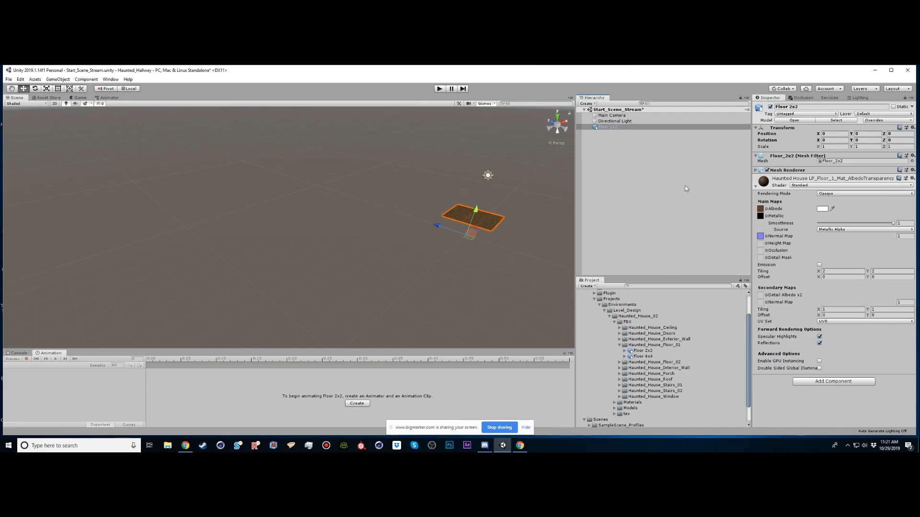
Duplicate the Floor 2x2 tile in top view and line up the copies along the X axis to extend the hallway floor
{"action": "left_click", "coordinate": [557, 117]}
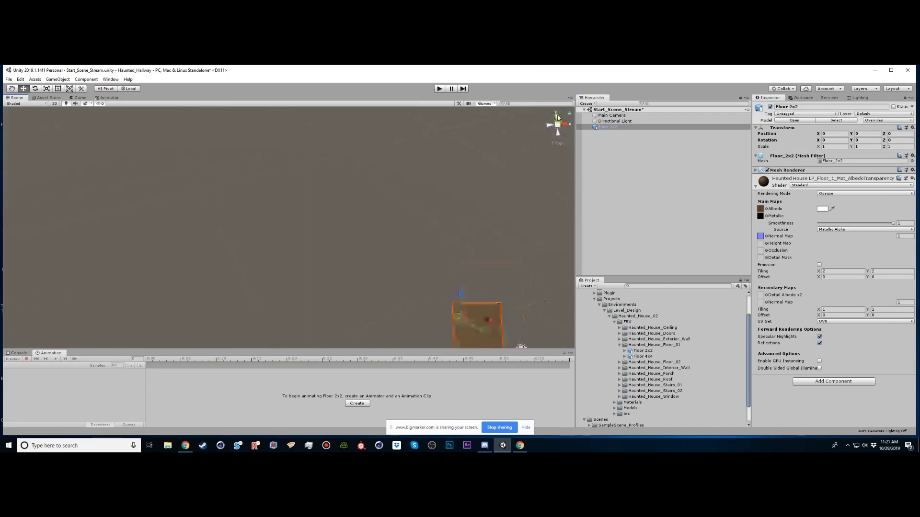
{"action": "middle_click_drag", "start_coordinate": [480, 242], "coordinate": [274, 193], "text": "alt"}
{"action": "middle_click_drag", "start_coordinate": [300, 283], "coordinate": [271, 261], "text": "alt"}
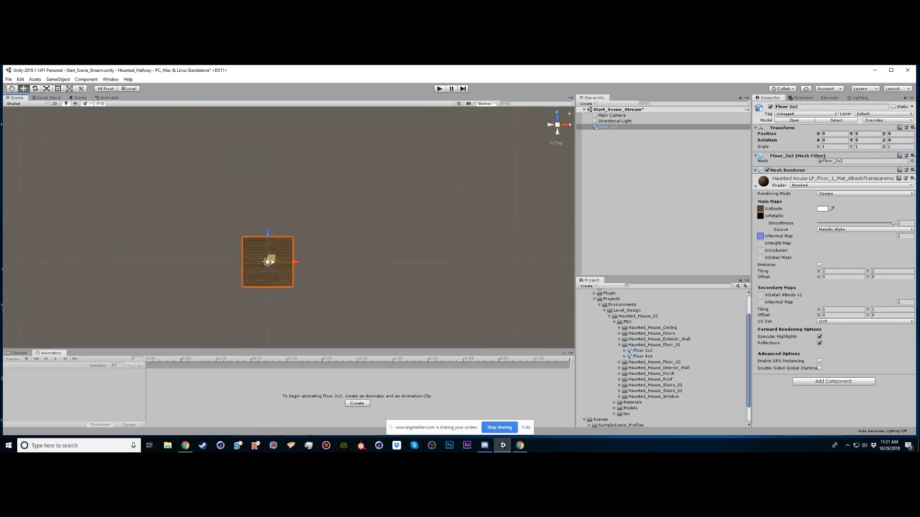
{"action": "key", "text": "ctrl+d"}
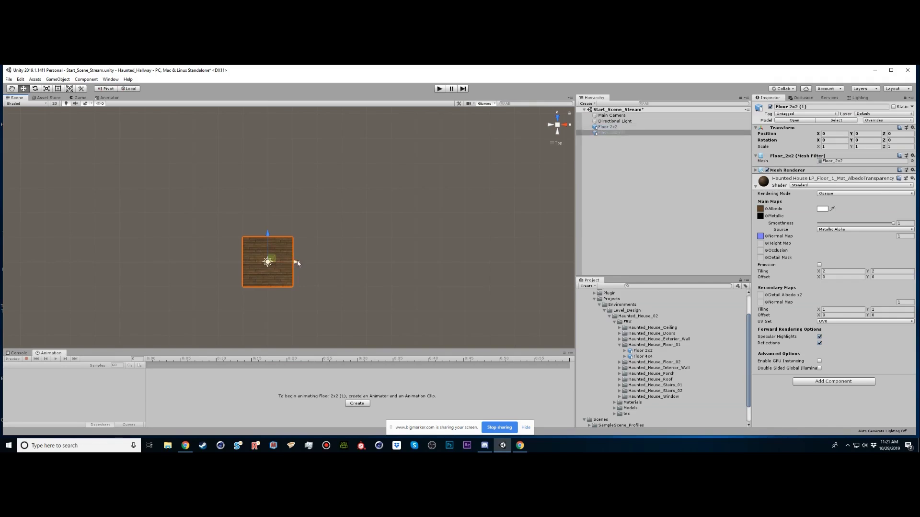
{"action": "left_click_drag", "start_coordinate": [304, 263], "coordinate": [441, 263]}
{"action": "key", "text": "ctrl+d"}
{"action": "key", "text": "ctrl+d"}
{"action": "key", "text": "ctrl+d"}
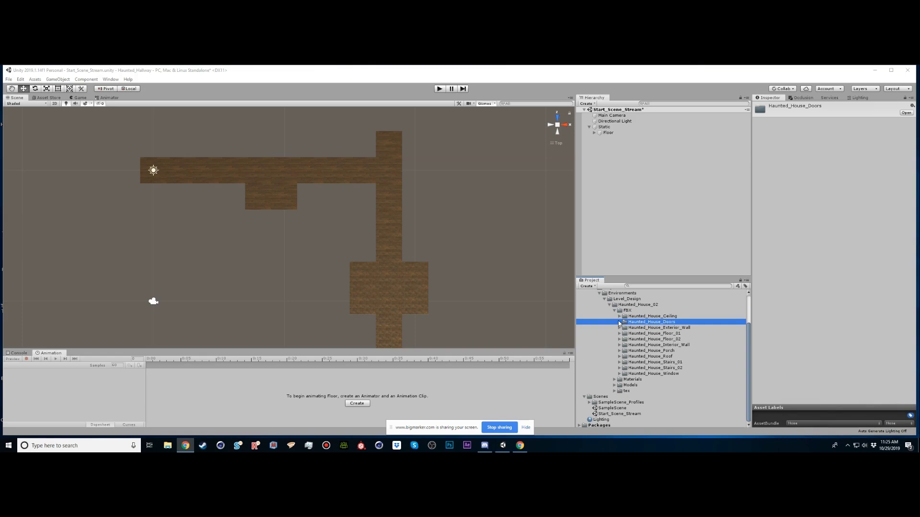
Add the Door 1 model from Haunted_House_Doors to the scene and set its X position to 0
{"action": "left_click", "coordinate": [618, 323]}
{"action": "left_click", "coordinate": [644, 328]}
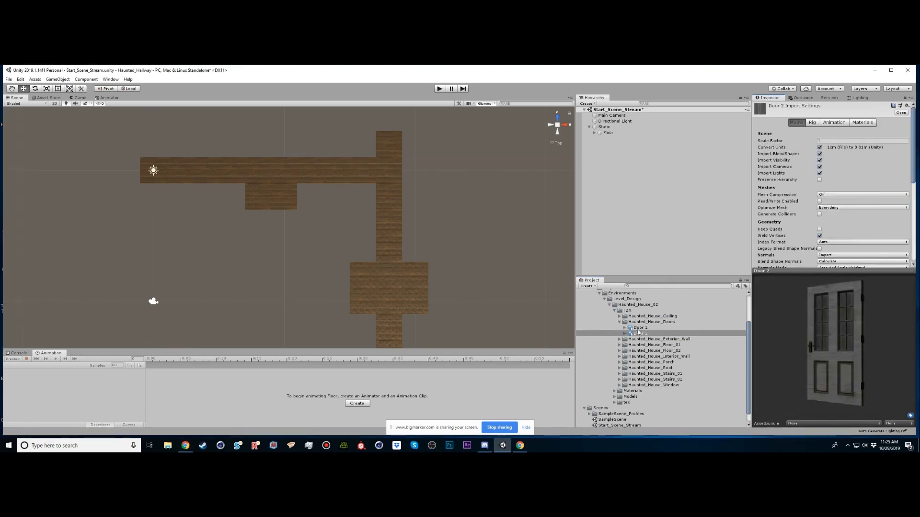
{"action": "left_click", "coordinate": [647, 328]}
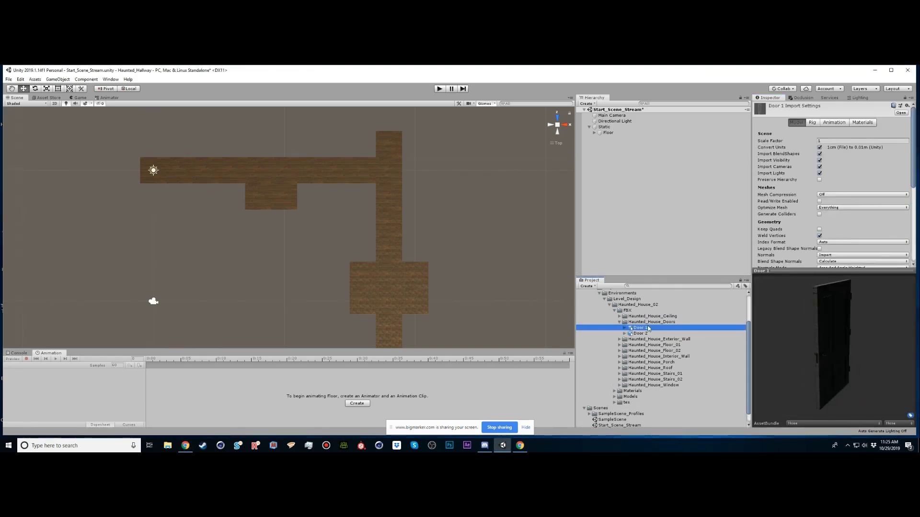
{"action": "left_click_drag", "start_coordinate": [640, 329], "coordinate": [648, 190]}
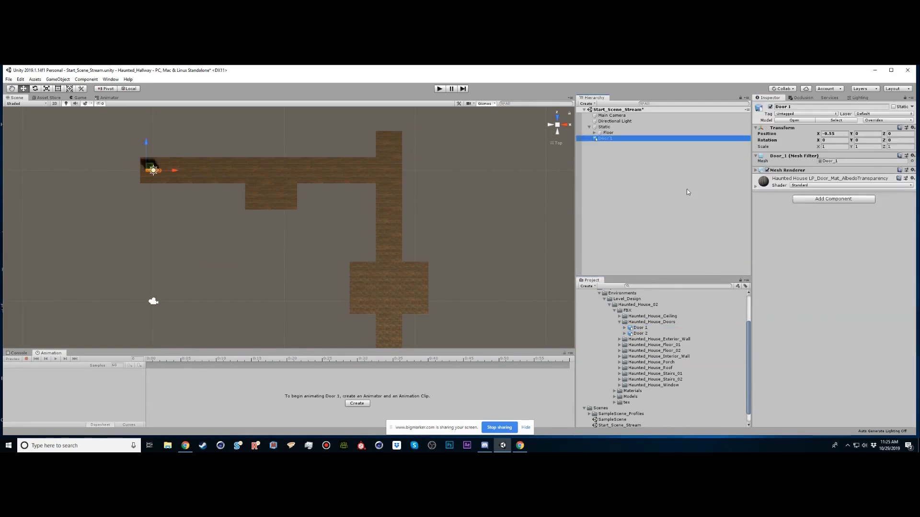
{"action": "left_click", "coordinate": [837, 134]}
{"action": "type", "text": "0"}
{"action": "left_click", "coordinate": [680, 211]}
{"action": "left_click", "coordinate": [619, 322]}
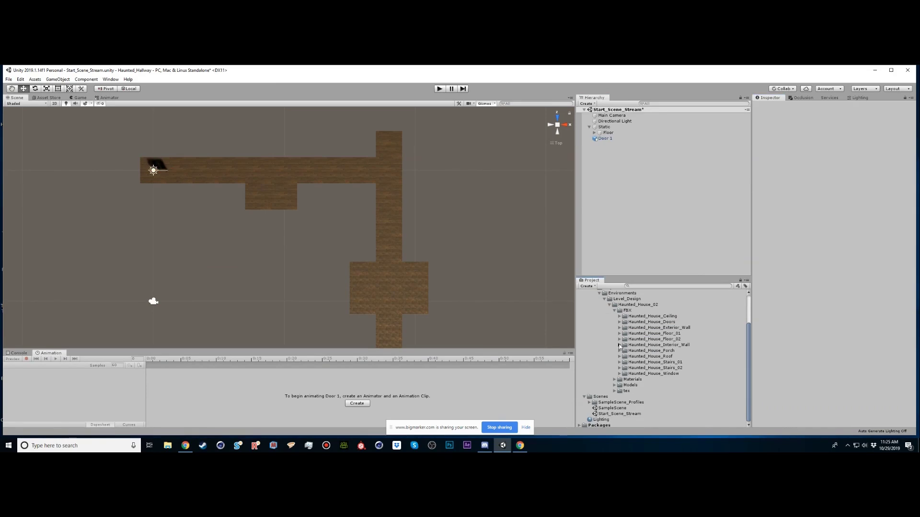
Expand the Haunted_House_Interior_Wall folder and add the Interior Wall with Door model to the scene
{"action": "left_click", "coordinate": [619, 345]}
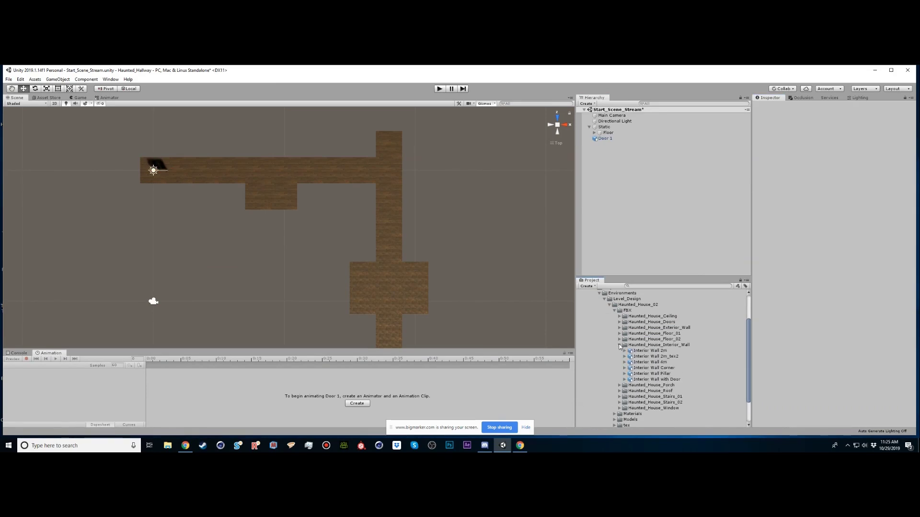
{"action": "left_click", "coordinate": [664, 368]}
{"action": "left_click", "coordinate": [664, 379]}
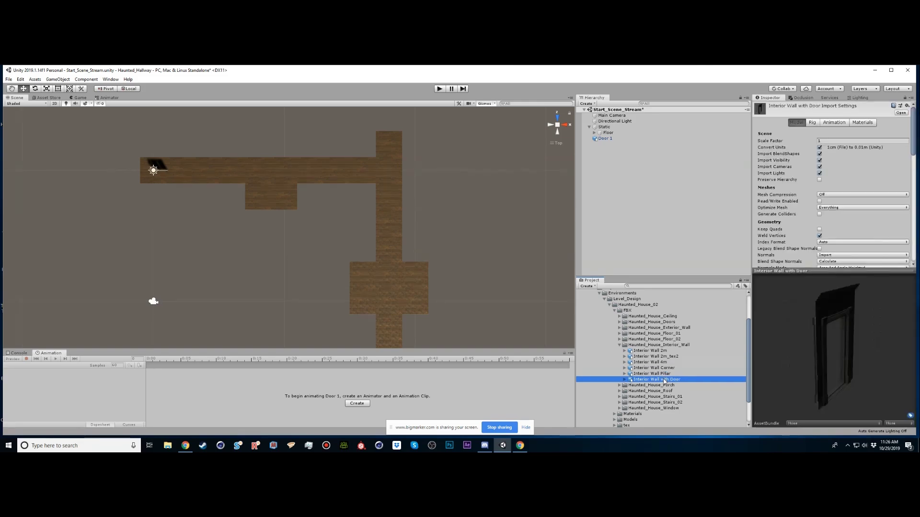
{"action": "left_click_drag", "start_coordinate": [843, 343], "coordinate": [654, 205]}
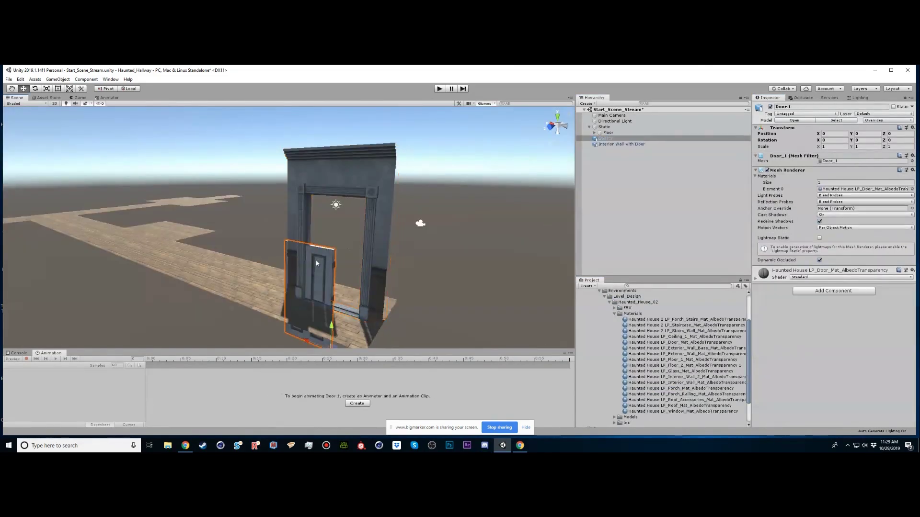
Fit Door 1 into the wall's door frame at about X -0.51, Y 1.02, and make it a child of Interior Wall with Door
{"action": "left_click_drag", "start_coordinate": [331, 323], "coordinate": [343, 309]}
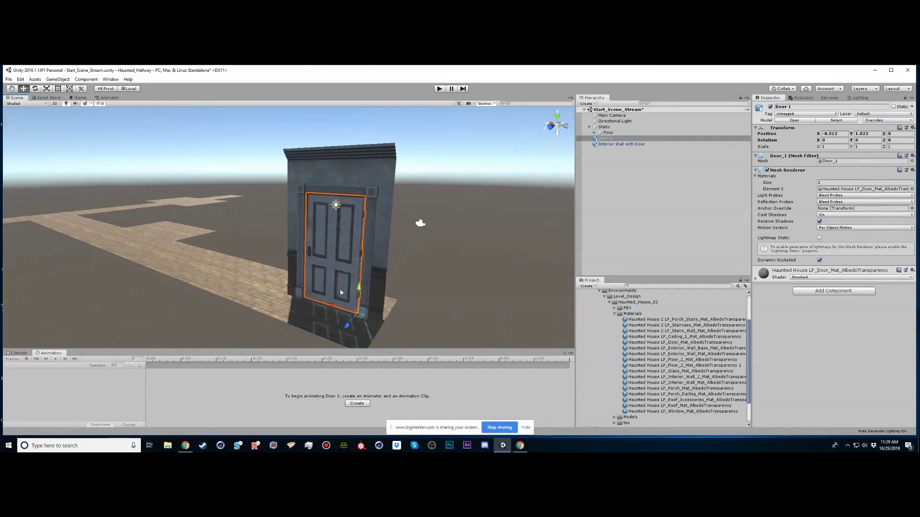
{"action": "left_click_drag", "start_coordinate": [339, 268], "coordinate": [50, 272], "text": "alt"}
{"action": "scroll", "coordinate": [196, 280], "scroll_direction": "up", "scroll_amount": 9}
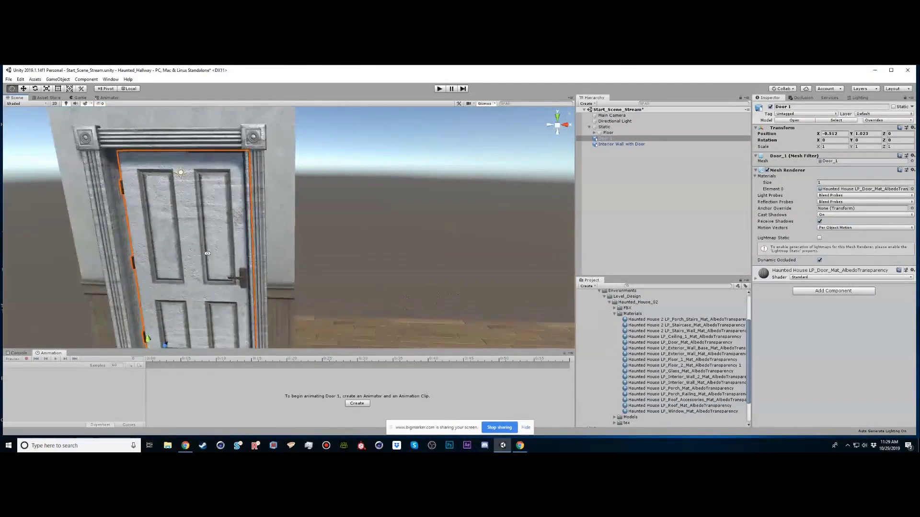
{"action": "middle_click_drag", "start_coordinate": [183, 237], "coordinate": [264, 236]}
{"action": "scroll", "coordinate": [264, 236], "scroll_direction": "up", "scroll_amount": 10}
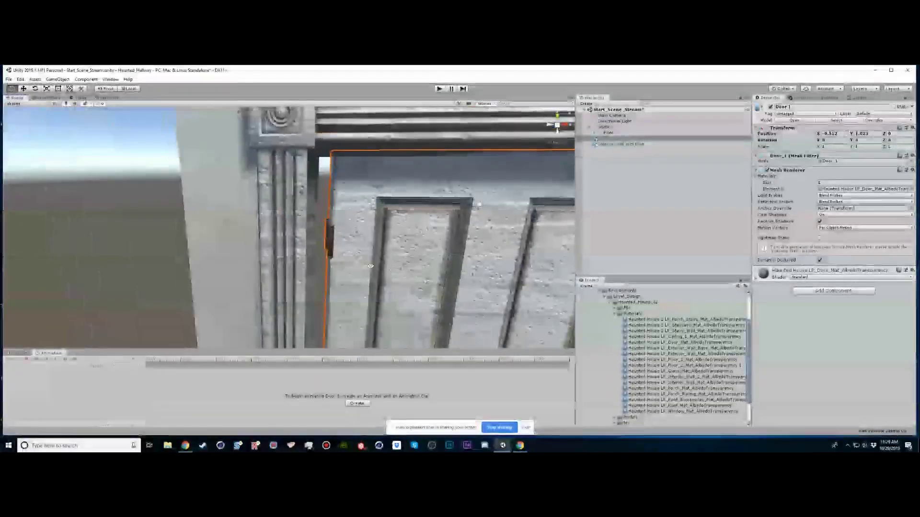
{"action": "double_click", "coordinate": [605, 139]}
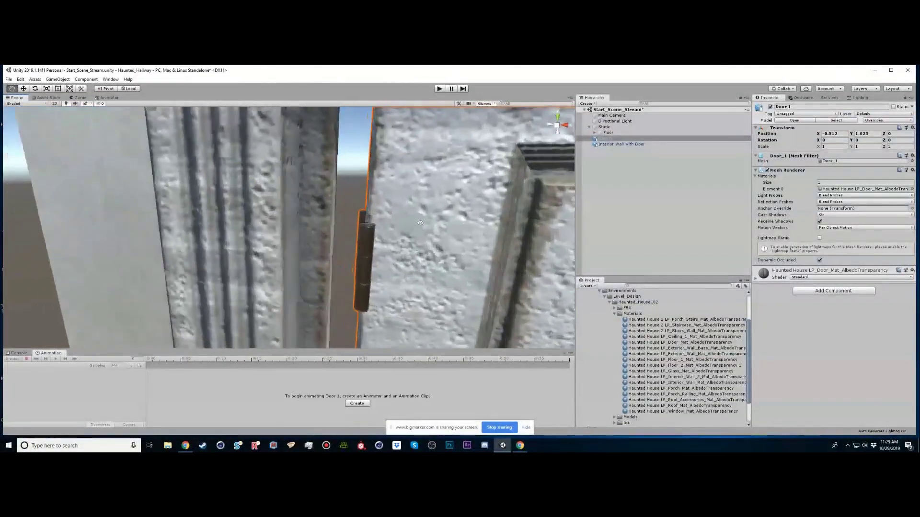
{"action": "left_click_drag", "start_coordinate": [604, 140], "coordinate": [612, 138]}
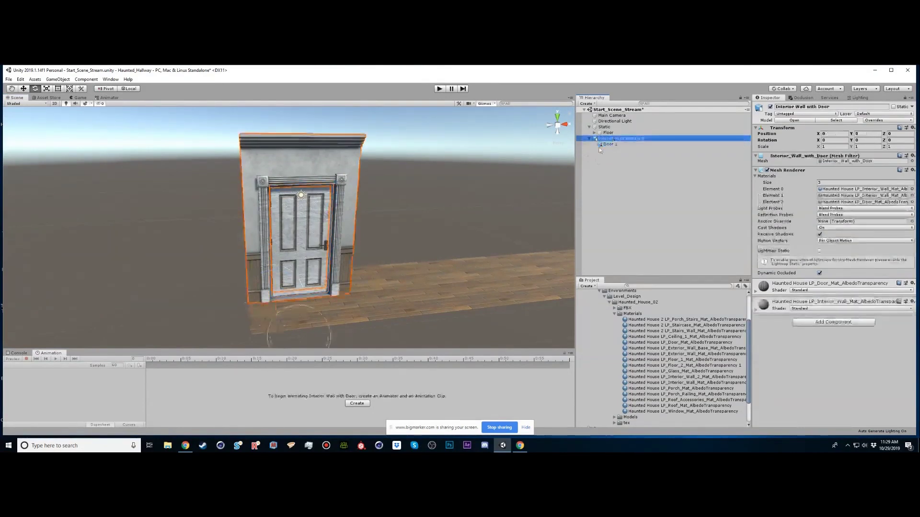
Create a Prefab folder in Assets and save Interior Wall with Door in it as an original prefab
{"action": "left_click", "coordinate": [616, 314]}
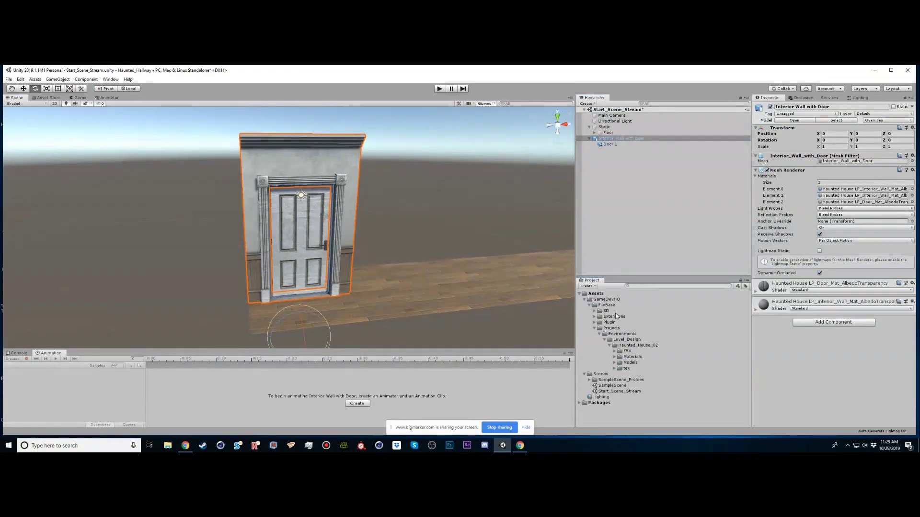
{"action": "left_click", "coordinate": [600, 374]}
{"action": "left_click", "coordinate": [591, 287]}
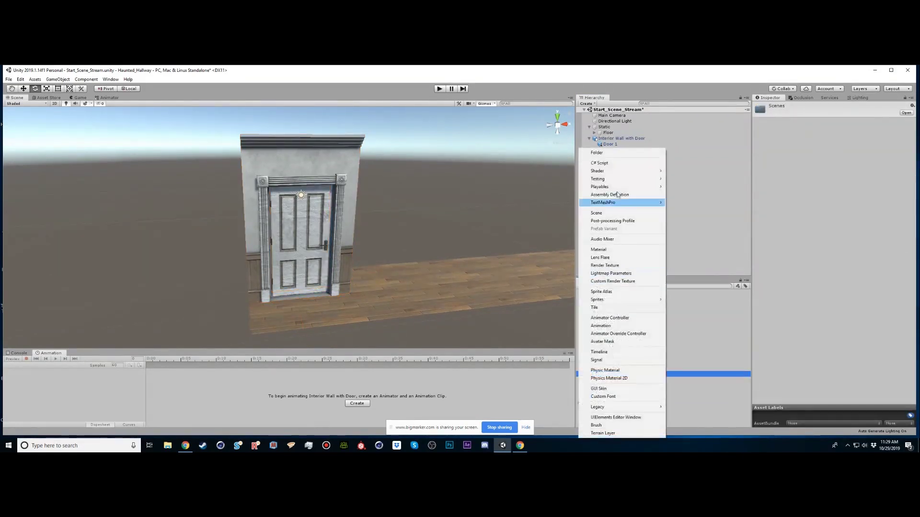
{"action": "left_click", "coordinate": [606, 154]}
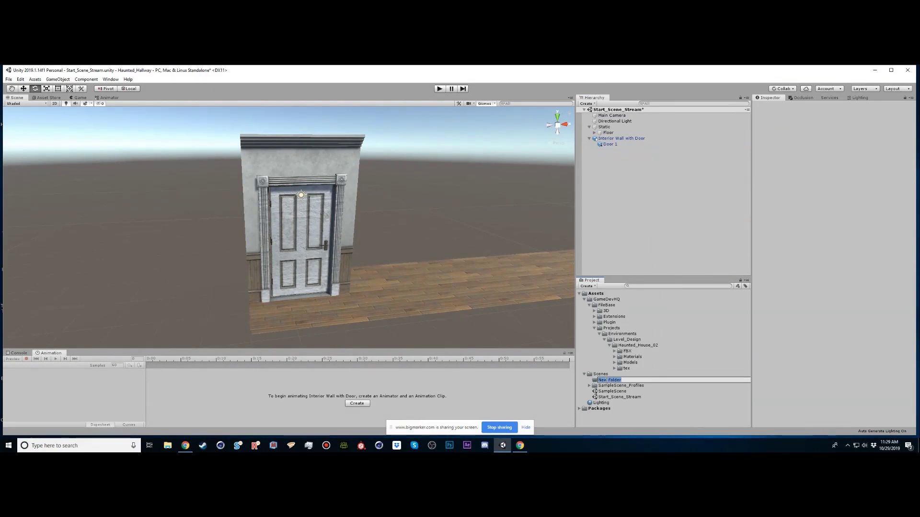
{"action": "type", "text": "Prefab"}
{"action": "key", "text": "Return"}
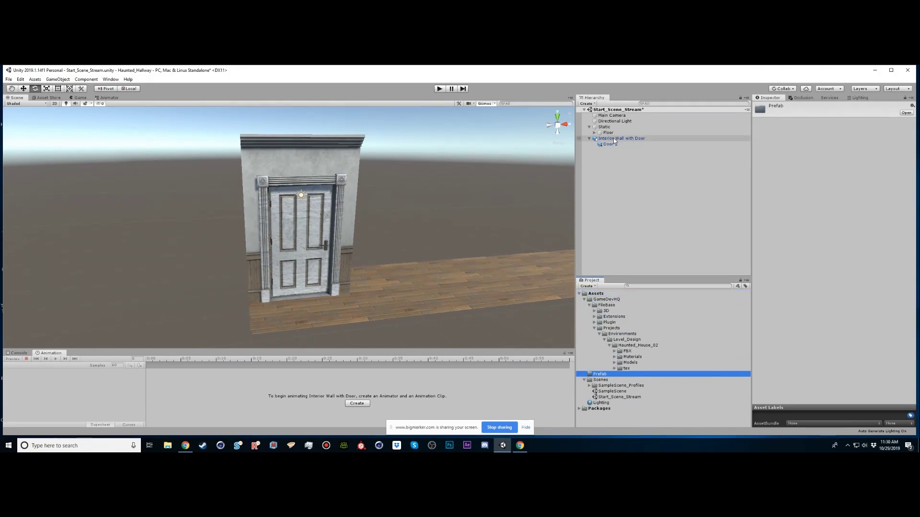
{"action": "left_click_drag", "start_coordinate": [617, 140], "coordinate": [607, 377]}
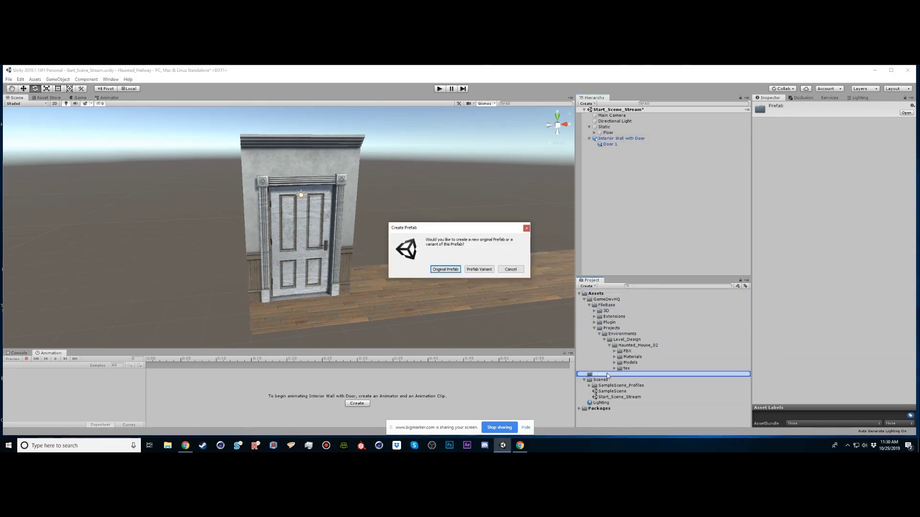
{"action": "left_click", "coordinate": [446, 272]}
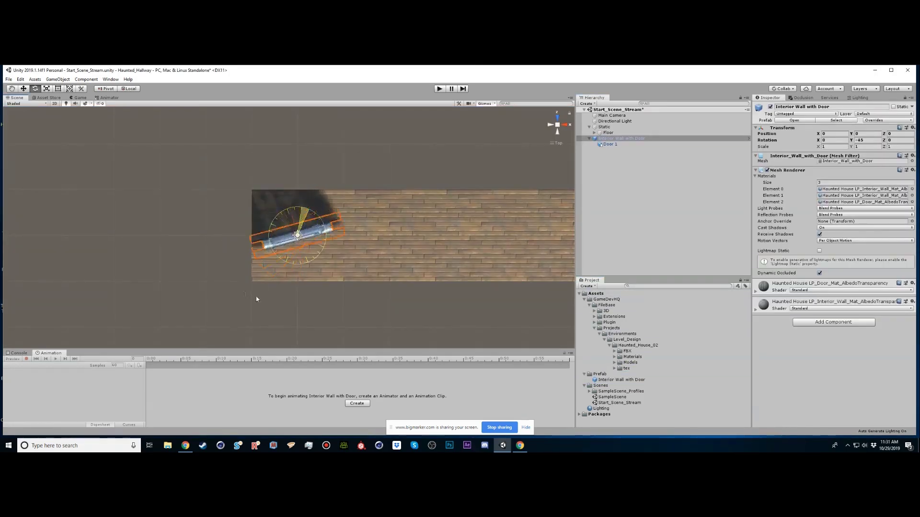
Rotate Interior Wall with Door to -90 degrees about Y and move it to the end edge of the hallway floor
{"action": "left_click_drag", "start_coordinate": [256, 296], "coordinate": [224, 232]}
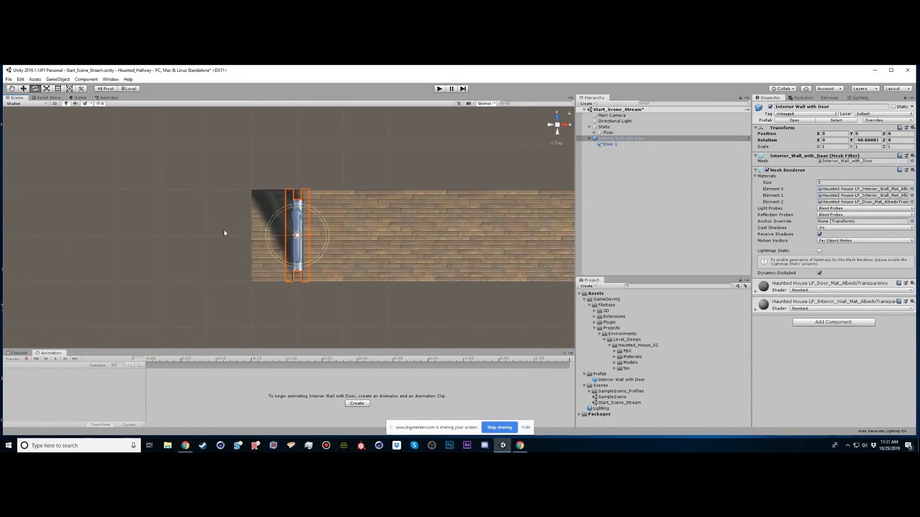
{"action": "key", "text": "w"}
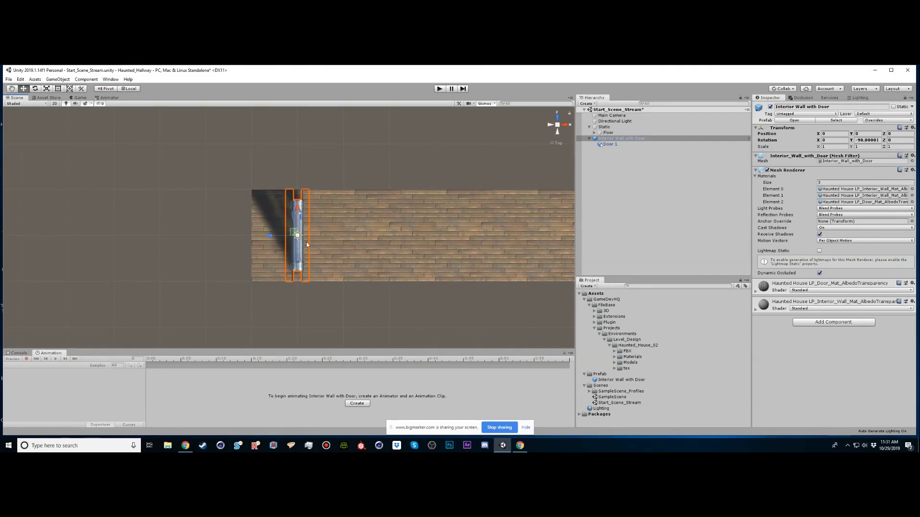
{"action": "left_click_drag", "start_coordinate": [269, 237], "coordinate": [226, 236]}
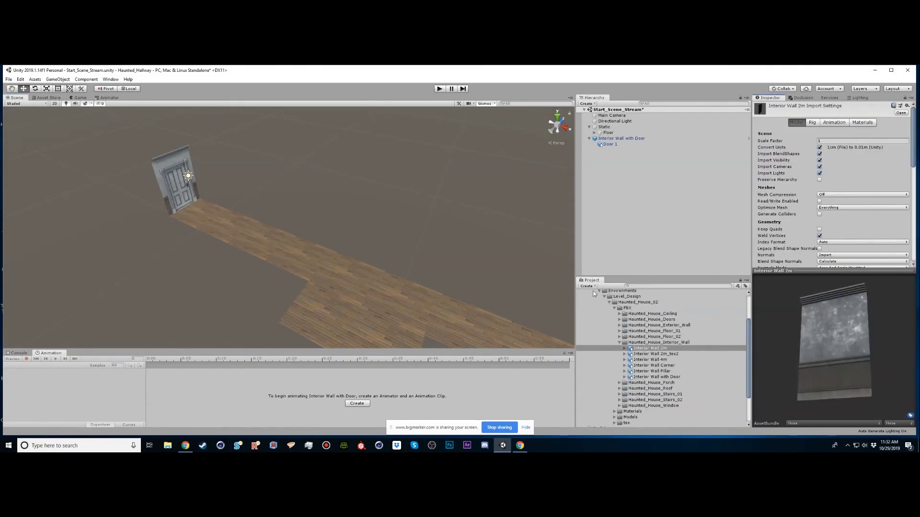
Add the Interior Wall 2m model to the scene and align it with the hallway floor's side edge beside the door wall
{"action": "left_click_drag", "start_coordinate": [642, 346], "coordinate": [636, 188]}
{"action": "left_click_drag", "start_coordinate": [211, 222], "coordinate": [232, 209]}
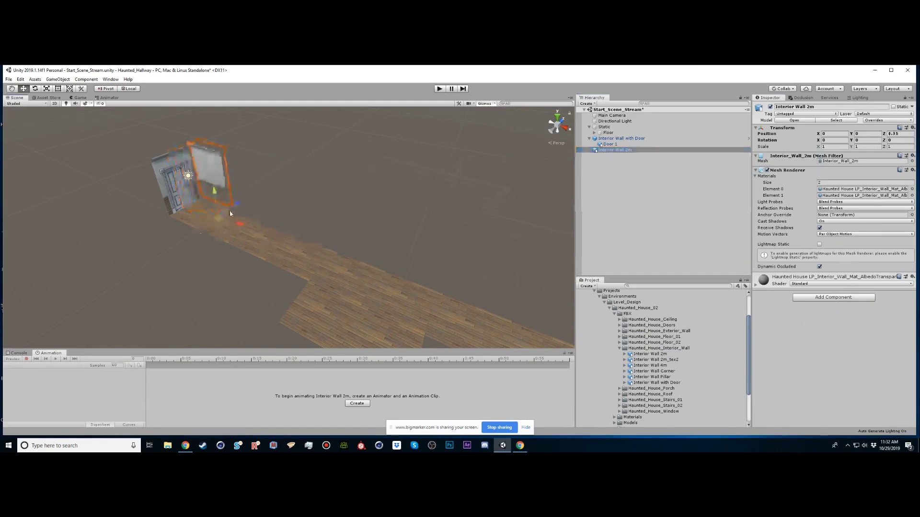
{"action": "right_click_drag", "start_coordinate": [201, 199], "coordinate": [345, 201], "text": "alt"}
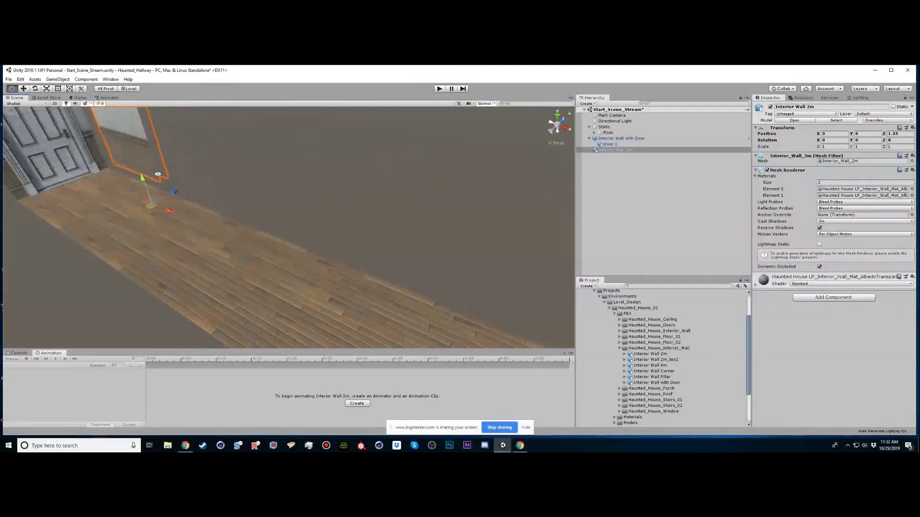
{"action": "middle_click_drag", "start_coordinate": [210, 203], "coordinate": [246, 225]}
{"action": "left_click_drag", "start_coordinate": [205, 212], "coordinate": [197, 214]}
Duplicate Interior Wall 2m for the hallway's opposite side and vertex-snap Interior Wall 2m (2) to its neighbour at X 2
{"action": "middle_click_drag", "start_coordinate": [143, 187], "coordinate": [283, 241]}
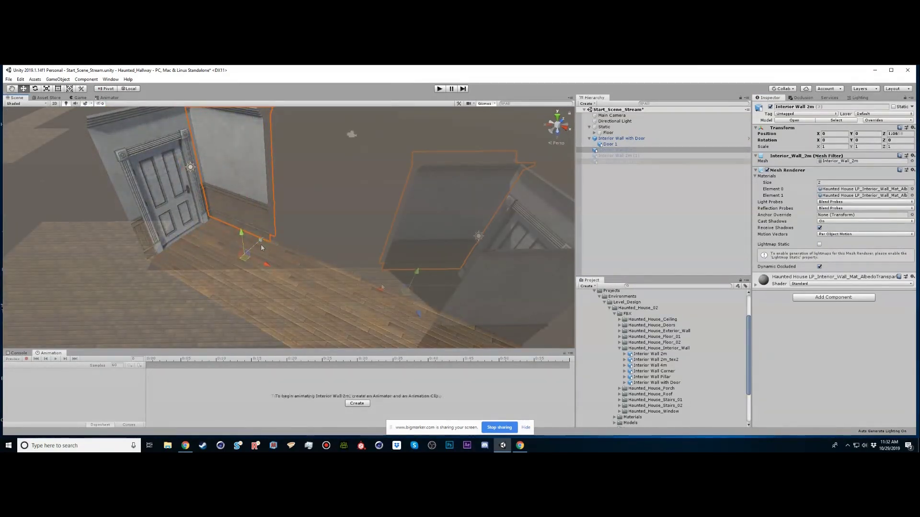
{"action": "left_click_drag", "start_coordinate": [388, 291], "coordinate": [274, 290]}
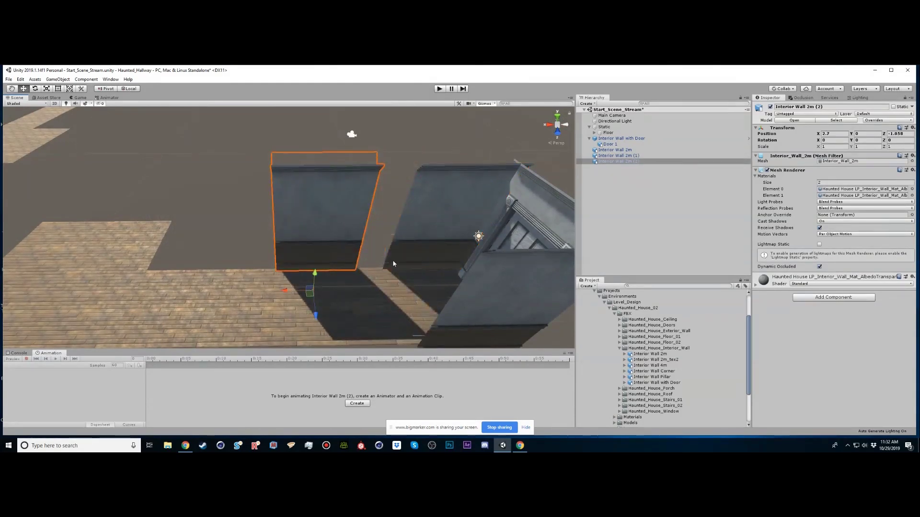
{"action": "scroll", "coordinate": [393, 263], "scroll_direction": "up", "scroll_amount": 10}
{"action": "middle_click_drag", "start_coordinate": [455, 256], "coordinate": [328, 269]}
{"action": "left_click_drag", "start_coordinate": [329, 269], "coordinate": [373, 303], "text": "alt"}
{"action": "middle_click_drag", "start_coordinate": [374, 304], "coordinate": [407, 249]}
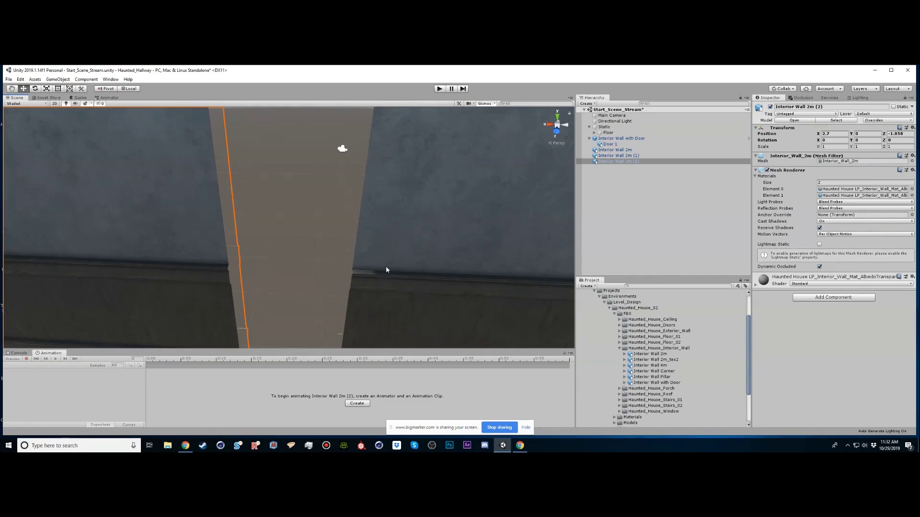
{"action": "key", "text": "v"}
{"action": "left_click_drag", "start_coordinate": [228, 265], "coordinate": [353, 271]}
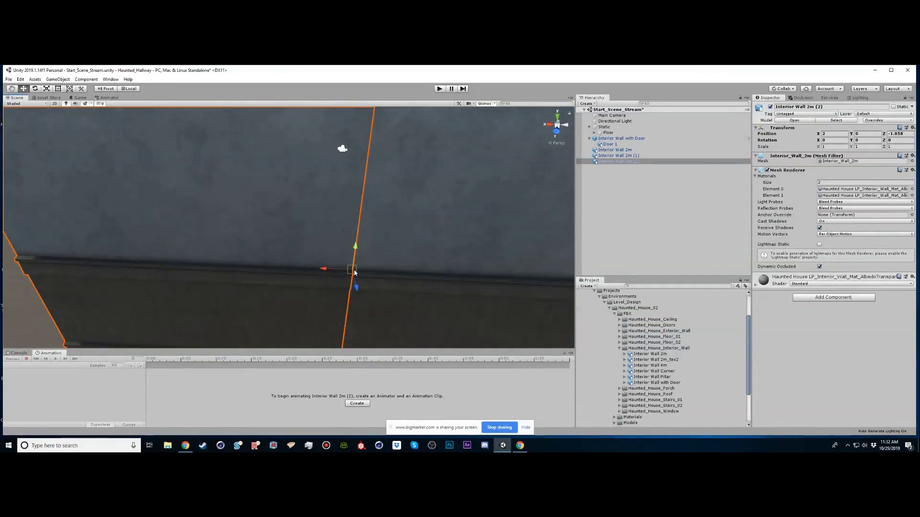
{"action": "left_click_drag", "start_coordinate": [350, 270], "coordinate": [237, 255], "text": "alt"}
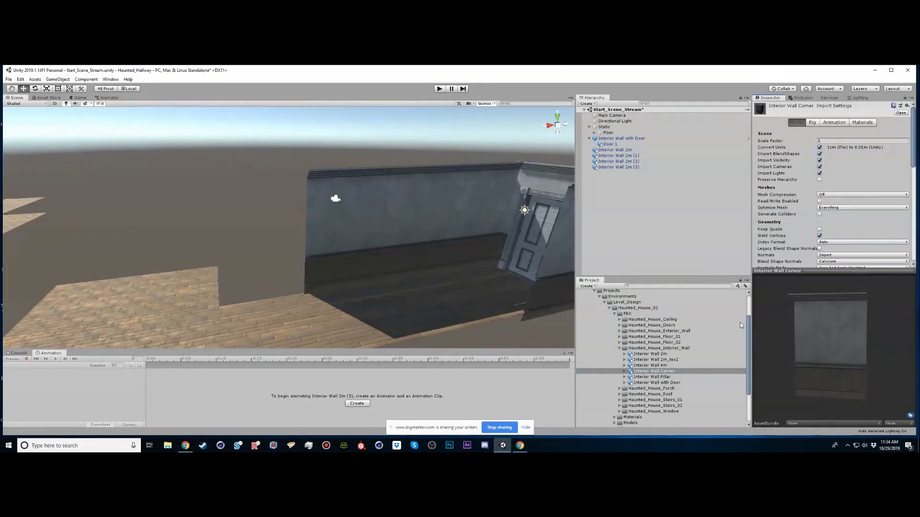
Add the Interior Wall Corner model to the scene and vertex-snap it to the end of the 2m wall row
{"action": "left_click_drag", "start_coordinate": [762, 321], "coordinate": [769, 343]}
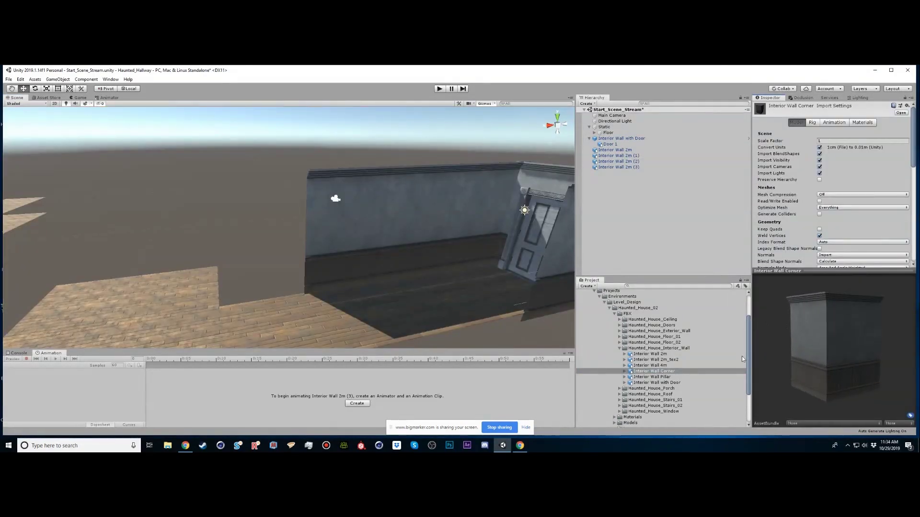
{"action": "left_click_drag", "start_coordinate": [659, 373], "coordinate": [665, 201]}
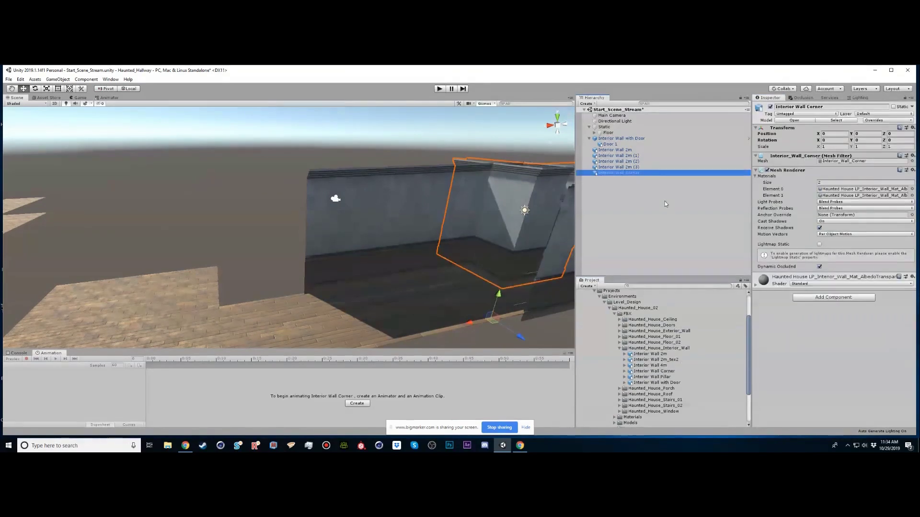
{"action": "left_click_drag", "start_coordinate": [476, 324], "coordinate": [186, 283]}
{"action": "right_click_drag", "start_coordinate": [186, 284], "coordinate": [241, 283]}
{"action": "key", "text": "v"}
{"action": "left_click_drag", "start_coordinate": [209, 228], "coordinate": [289, 255]}
Align Interior Wall 4m with the corner piece along the hallway floor, at about X 6.95, Z -1.82
{"action": "right_click_drag", "start_coordinate": [341, 278], "coordinate": [529, 309]}
{"action": "left_click", "coordinate": [529, 309]}
{"action": "right_click_drag", "start_coordinate": [423, 283], "coordinate": [340, 241]}
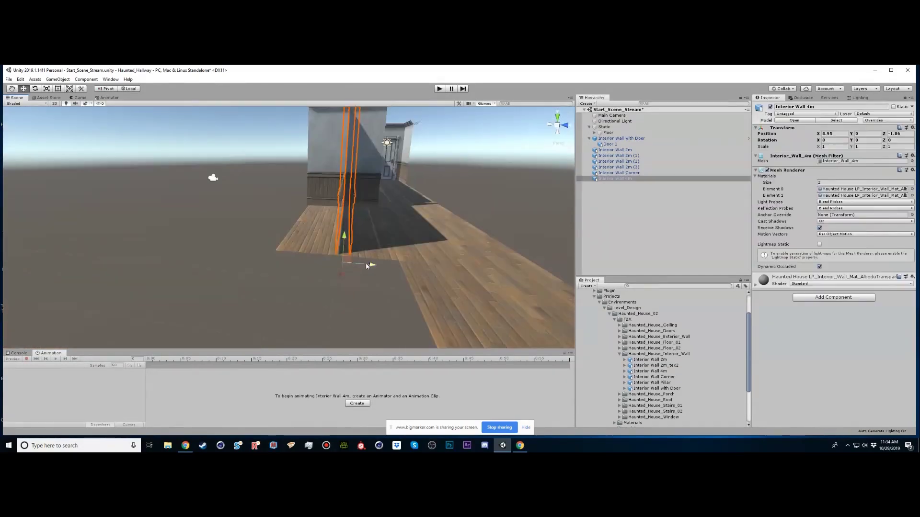
{"action": "mouse_move", "coordinate": [370, 263]}
{"action": "left_mouse_down"}
{"action": "mouse_move", "coordinate": [312, 259]}
{"action": "mouse_move", "coordinate": [367, 267]}
{"action": "left_mouse_up"}
{"action": "right_click_drag", "start_coordinate": [367, 268], "coordinate": [283, 223]}
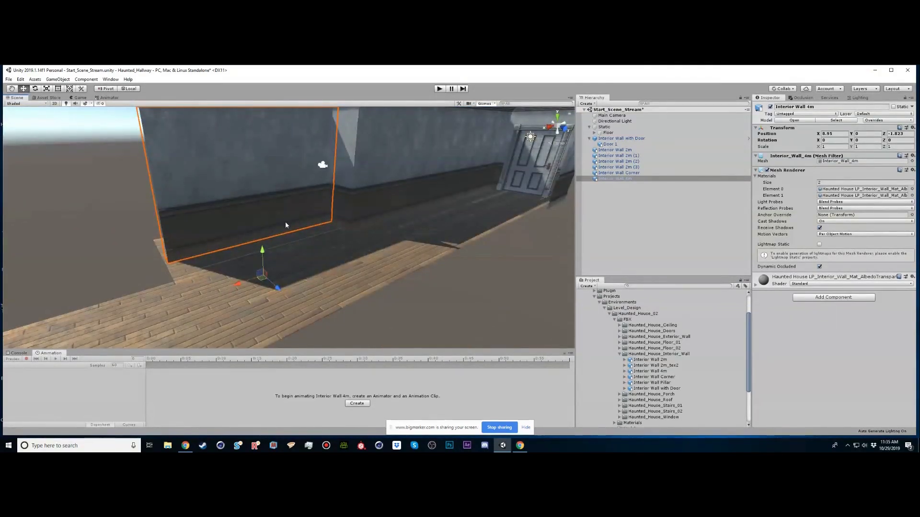
{"action": "left_click_drag", "start_coordinate": [243, 283], "coordinate": [239, 283]}
{"action": "right_click_drag", "start_coordinate": [240, 284], "coordinate": [303, 272]}
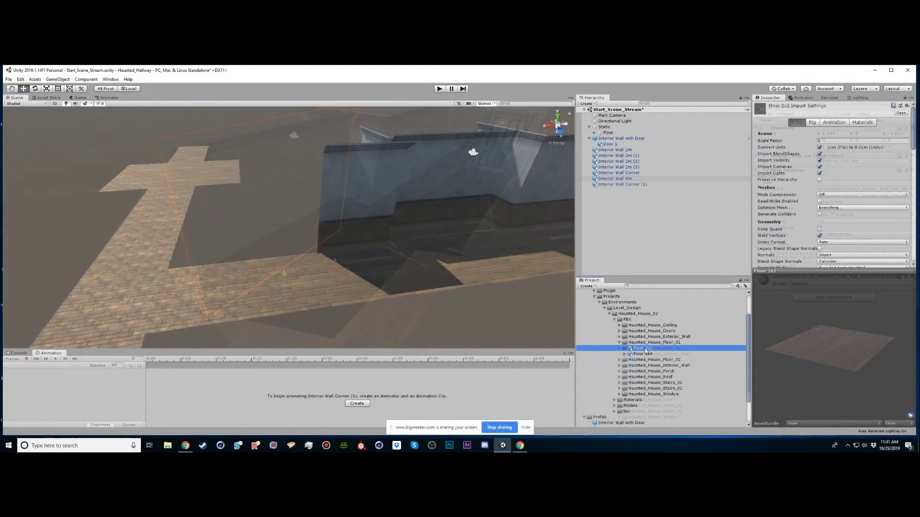
Preview the models in Haunted_House_Exterior_Wall and Haunted_House_Window, including the door, single-window and multi-window exterior walls
{"action": "left_click", "coordinate": [619, 342]}
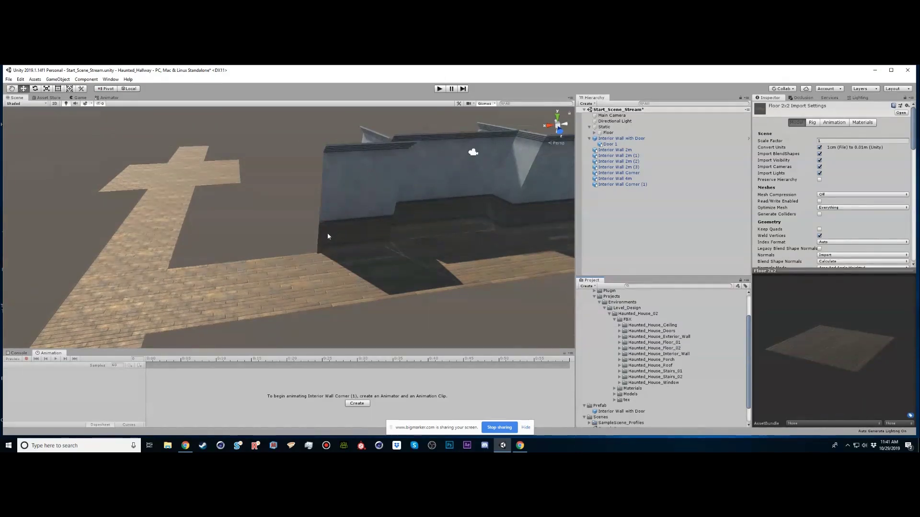
{"action": "left_click_drag", "start_coordinate": [330, 235], "coordinate": [355, 211], "text": "alt"}
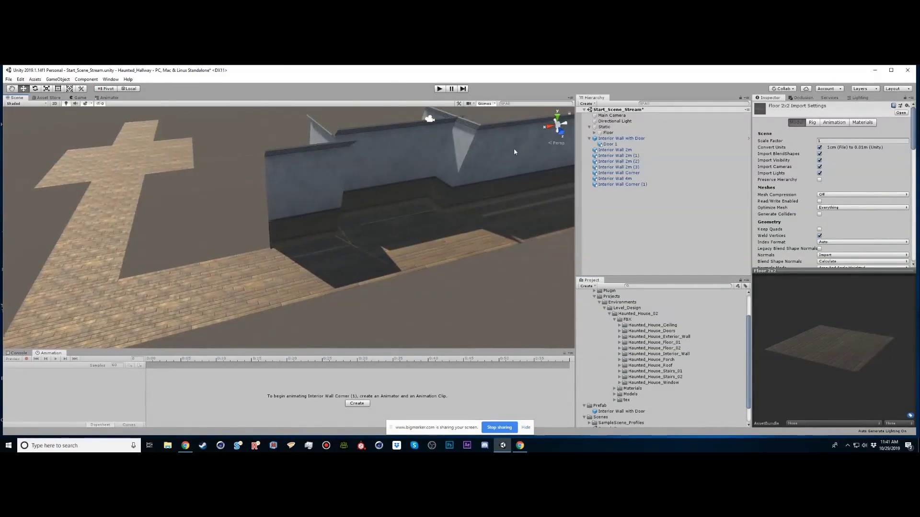
{"action": "left_click", "coordinate": [514, 148]}
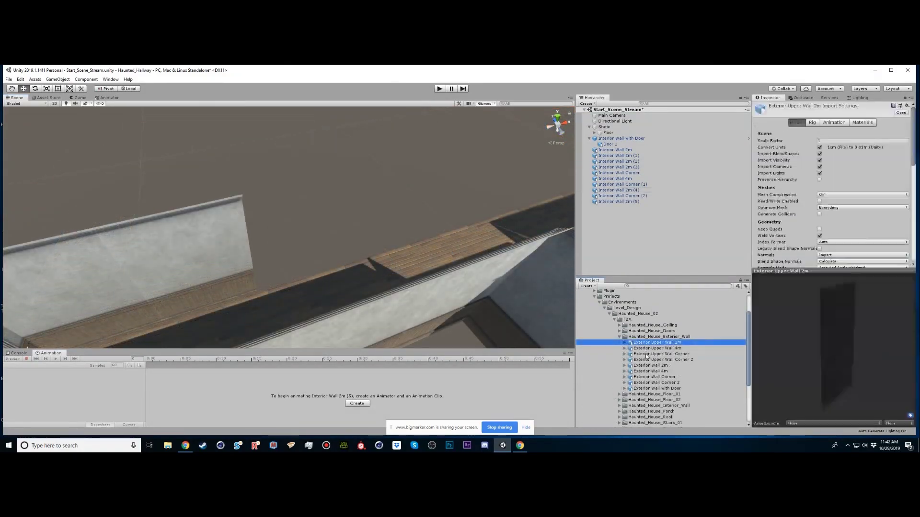
{"action": "left_click", "coordinate": [647, 354]}
{"action": "left_click", "coordinate": [648, 359]}
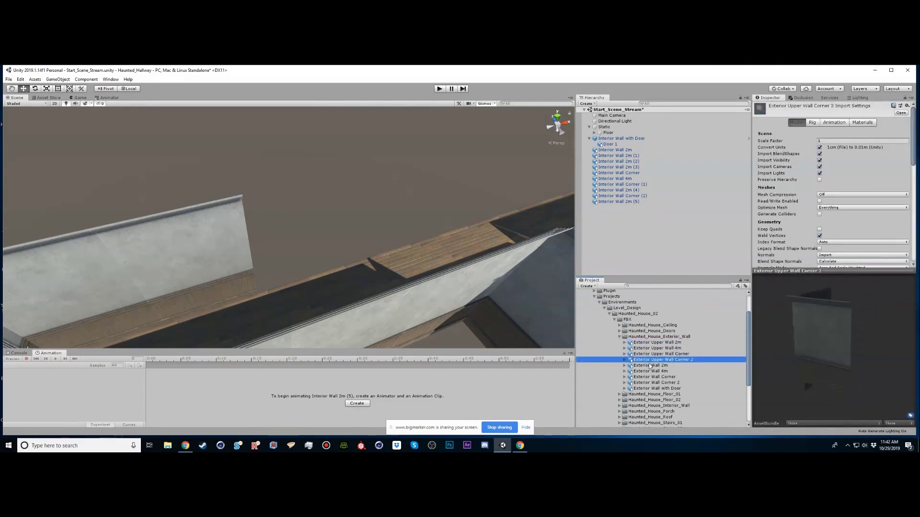
{"action": "left_click", "coordinate": [650, 372]}
{"action": "left_click", "coordinate": [651, 377]}
{"action": "left_click", "coordinate": [650, 383]}
{"action": "left_click", "coordinate": [649, 388]}
{"action": "left_click_drag", "start_coordinate": [851, 337], "coordinate": [740, 312]}
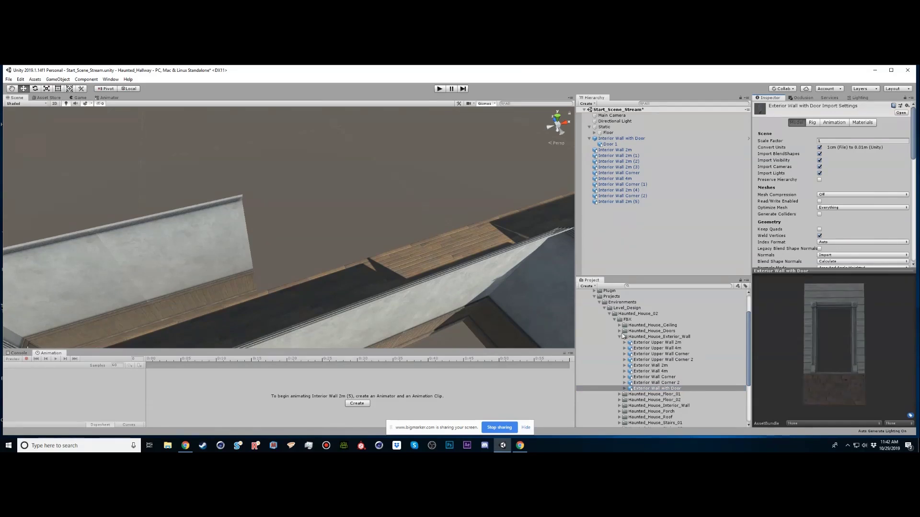
{"action": "left_click", "coordinate": [619, 337]}
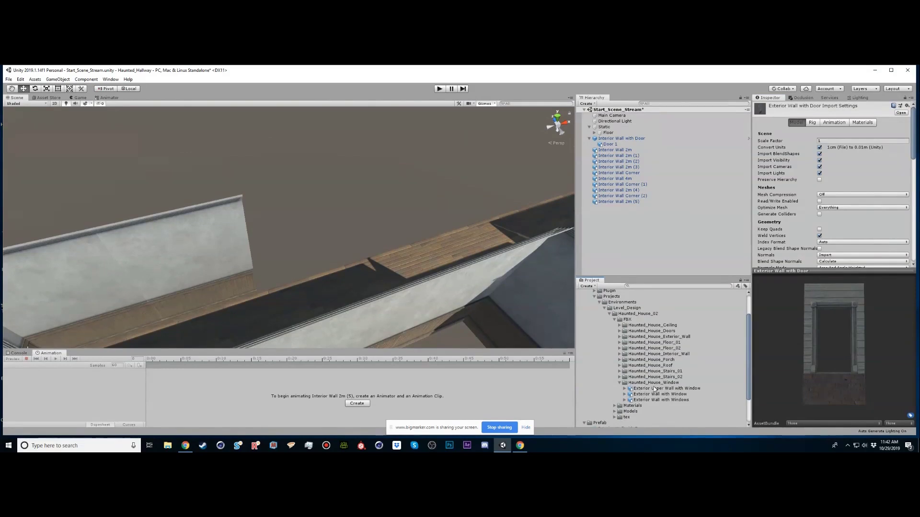
{"action": "left_click", "coordinate": [662, 388]}
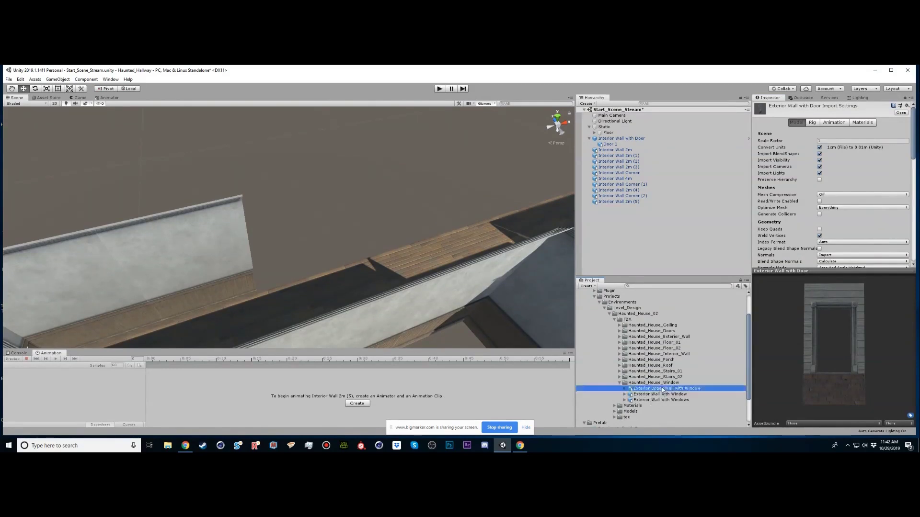
{"action": "left_click", "coordinate": [667, 394]}
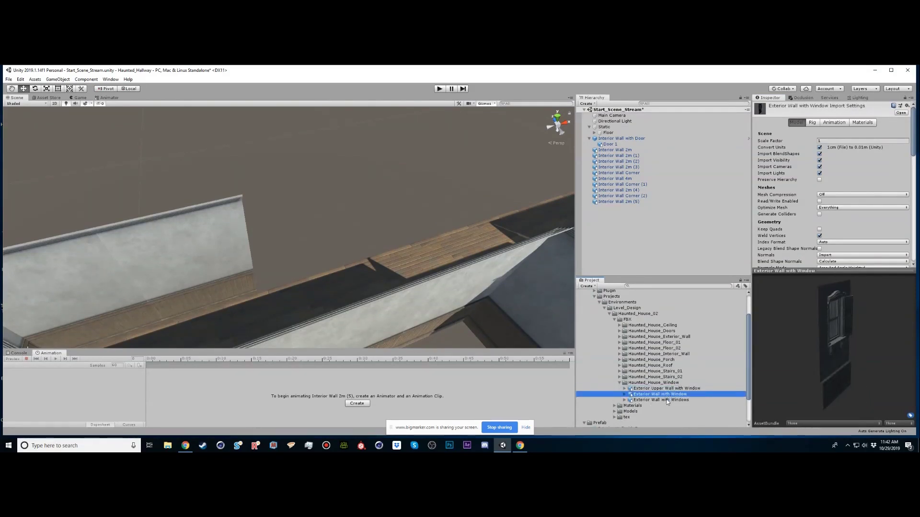
{"action": "left_click", "coordinate": [667, 401]}
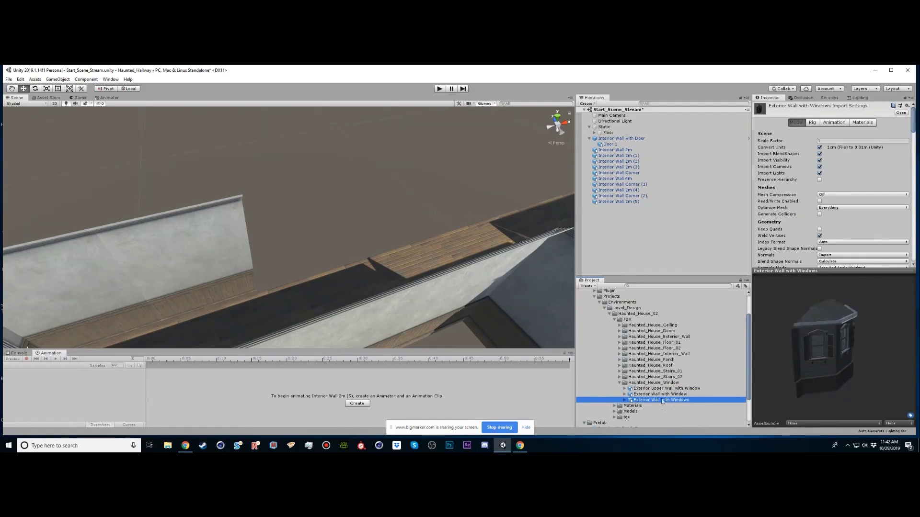
{"action": "left_click", "coordinate": [661, 394]}
{"action": "left_click_drag", "start_coordinate": [760, 332], "coordinate": [689, 341]}
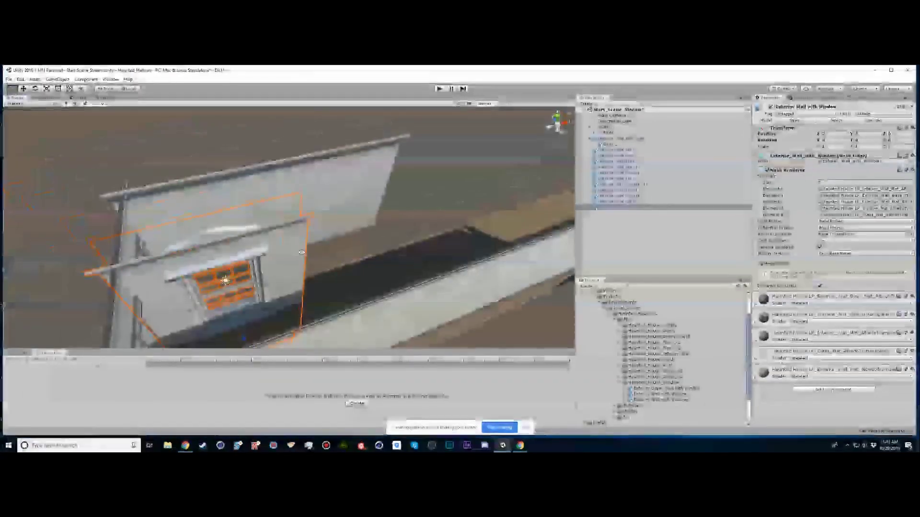
Move Exterior Wall with Window along X to about 4.29, past Interior Wall 2m (5), and expand the Materials folder
{"action": "left_click_drag", "start_coordinate": [305, 252], "coordinate": [300, 271], "text": "alt"}
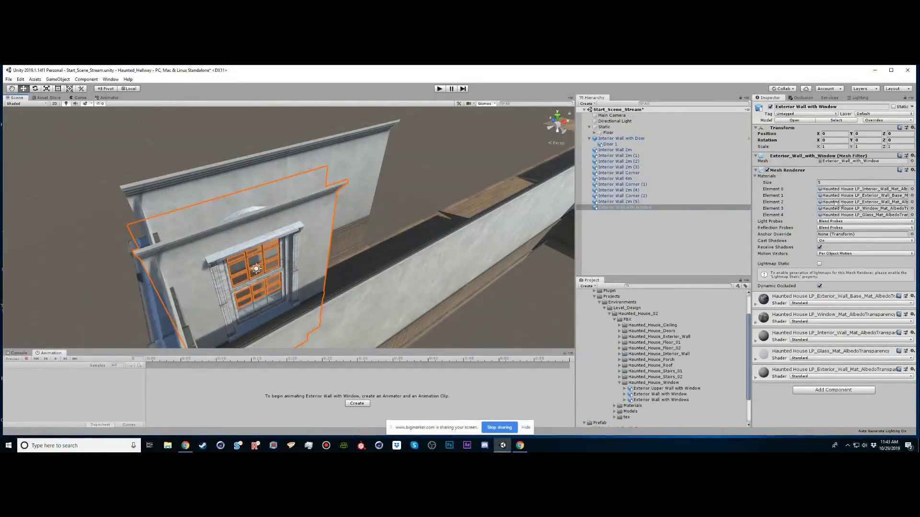
{"action": "left_click_drag", "start_coordinate": [430, 262], "coordinate": [488, 249], "text": "alt"}
{"action": "left_click_drag", "start_coordinate": [341, 320], "coordinate": [513, 250]}
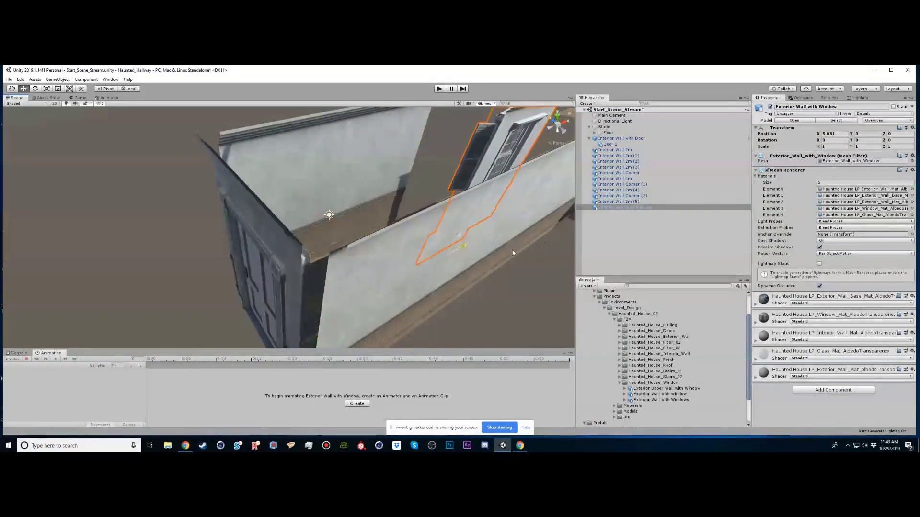
{"action": "key", "text": "f"}
{"action": "right_click_drag", "start_coordinate": [446, 206], "coordinate": [464, 209], "text": "alt"}
{"action": "left_click_drag", "start_coordinate": [464, 209], "coordinate": [572, 344], "text": "alt"}
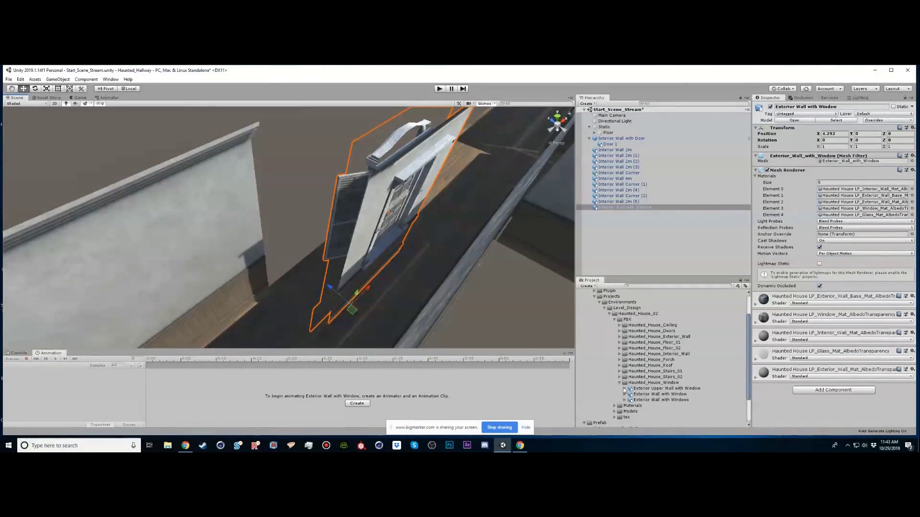
{"action": "left_click", "coordinate": [614, 406]}
{"action": "scroll", "coordinate": [668, 396], "scroll_direction": "down", "scroll_amount": 3}
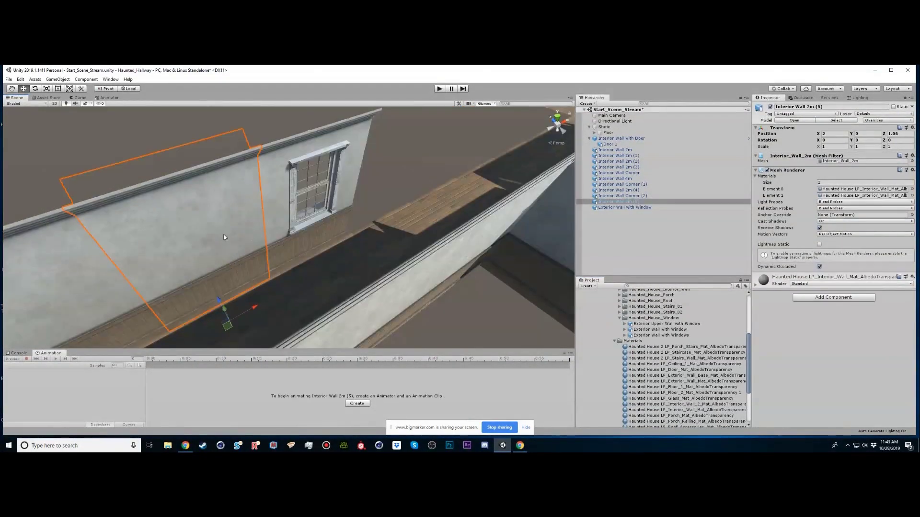
Duplicate Interior Wall 2m (5) to X 6 beyond the window wall, and place another copy farther along the row
{"action": "key", "text": "ctrl+d"}
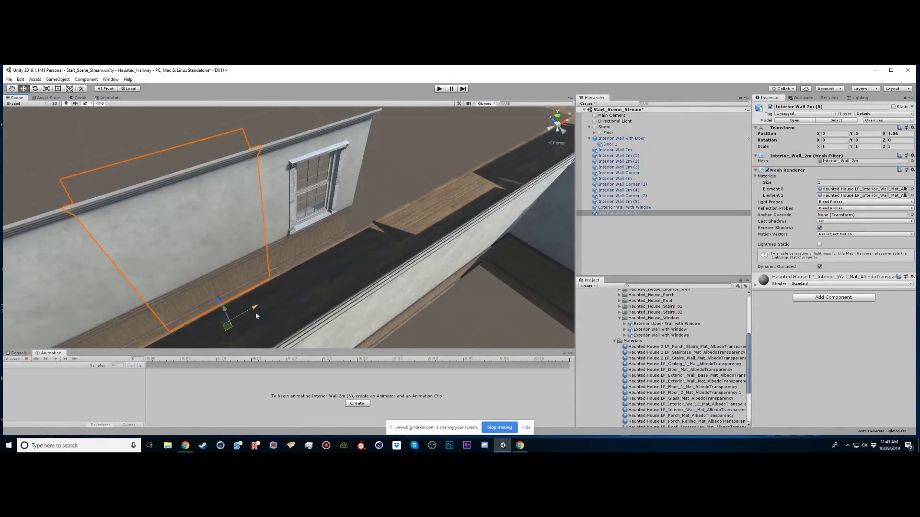
{"action": "left_click_drag", "start_coordinate": [254, 308], "coordinate": [327, 245]}
{"action": "scroll", "coordinate": [439, 275], "scroll_direction": "up", "scroll_amount": 4}
{"action": "key", "text": "v"}
{"action": "scroll", "coordinate": [256, 289], "scroll_direction": "down", "scroll_amount": 6}
{"action": "middle_click_drag", "start_coordinate": [327, 245], "coordinate": [223, 271]}
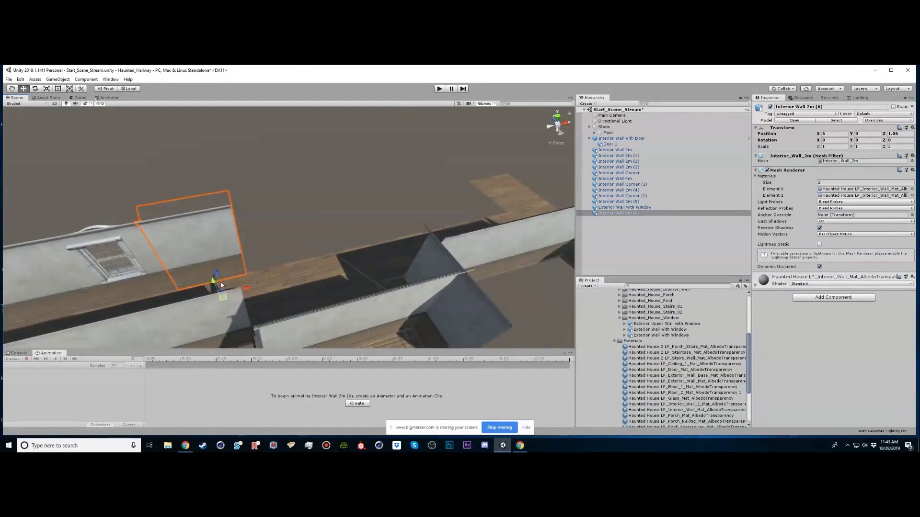
{"action": "key", "text": "ctrl+d"}
{"action": "left_click_drag", "start_coordinate": [244, 290], "coordinate": [354, 273]}
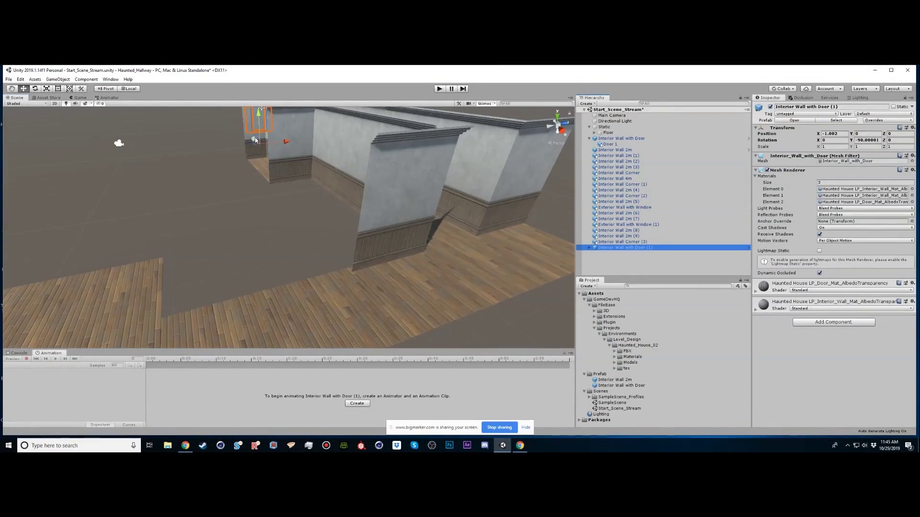
Move Interior Wall with Door (1) to the connecting hallway and snap its edge to the adjoining wall
{"action": "left_click", "coordinate": [253, 140]}
{"action": "left_click_drag", "start_coordinate": [252, 140], "coordinate": [278, 306]}
{"action": "scroll", "coordinate": [364, 250], "scroll_direction": "down", "scroll_amount": 3}
{"action": "scroll", "coordinate": [364, 250], "scroll_direction": "up", "scroll_amount": 5}
{"action": "left_click_drag", "start_coordinate": [363, 250], "coordinate": [359, 268], "text": "alt"}
{"action": "left_click_drag", "start_coordinate": [522, 259], "coordinate": [460, 282], "text": "alt"}
{"action": "middle_click_drag", "start_coordinate": [460, 282], "coordinate": [392, 231]}
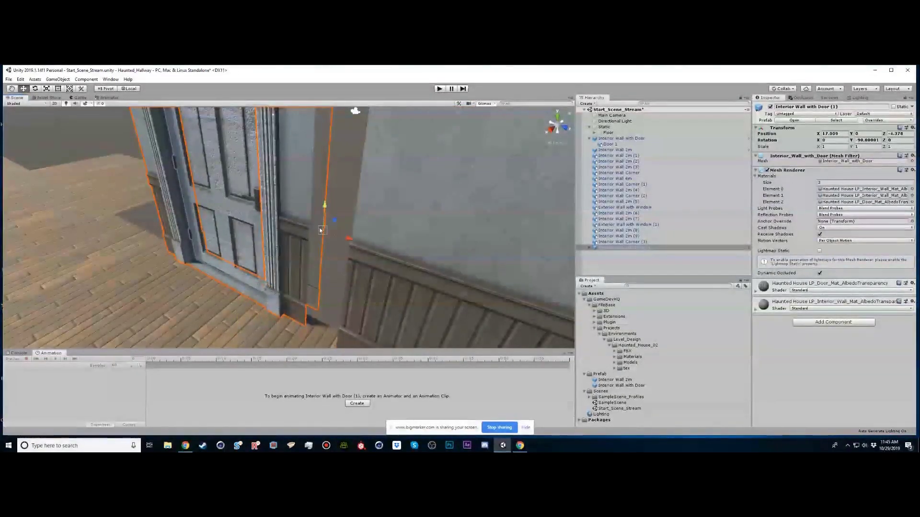
{"action": "left_click_drag", "start_coordinate": [311, 228], "coordinate": [382, 233]}
Duplicate the Interior Wall Corner piece and rotate the copy to 90 degrees about Y
{"action": "left_click", "coordinate": [381, 233]}
{"action": "key", "text": "r"}
{"action": "key", "text": "e"}
{"action": "left_click_drag", "start_coordinate": [392, 301], "coordinate": [290, 266]}
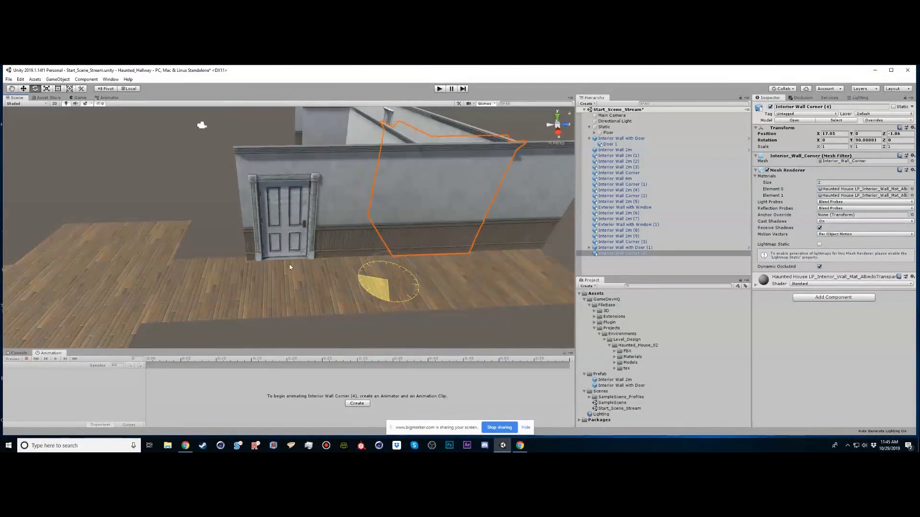
Move Interior Wall Corner (4) to the free side of Interior Wall with Door (1) and join their edges
{"action": "key", "text": "w"}
{"action": "left_click_drag", "start_coordinate": [376, 282], "coordinate": [138, 280]}
{"action": "key", "text": "f"}
{"action": "scroll", "coordinate": [384, 275], "scroll_direction": "up", "scroll_amount": 5}
{"action": "scroll", "coordinate": [384, 275], "scroll_direction": "down", "scroll_amount": 3}
{"action": "right_click_drag", "start_coordinate": [384, 275], "coordinate": [359, 233]}
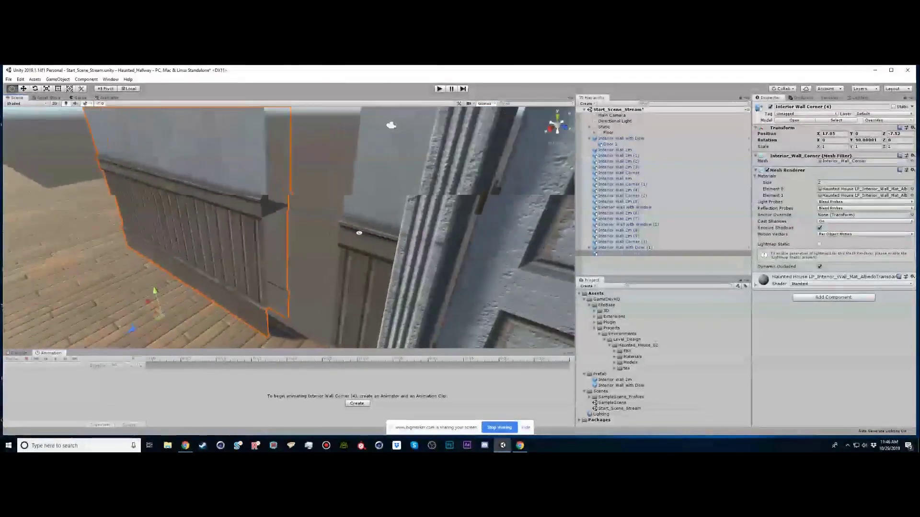
{"action": "left_click_drag", "start_coordinate": [266, 206], "coordinate": [338, 220]}
{"action": "right_click_drag", "start_coordinate": [344, 223], "coordinate": [416, 225]}
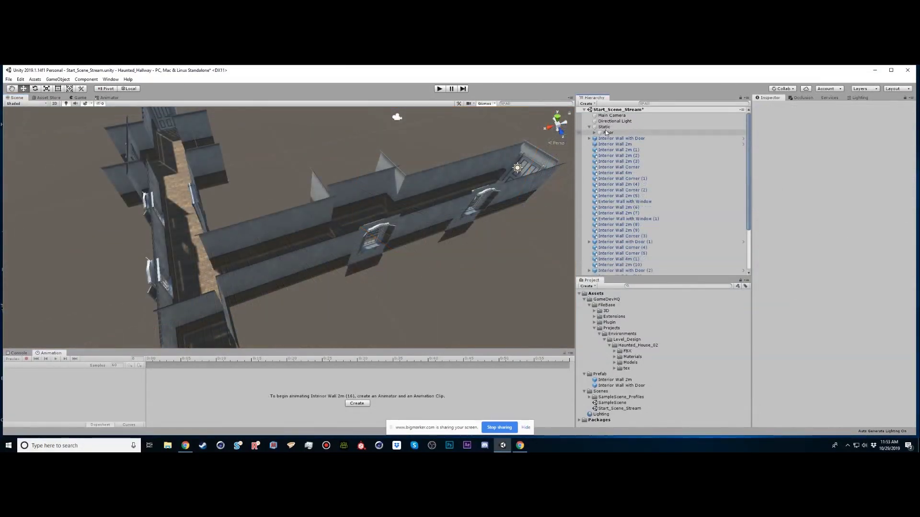
Collapse the Static group and create an empty game object named Wall
{"action": "left_click", "coordinate": [588, 127]}
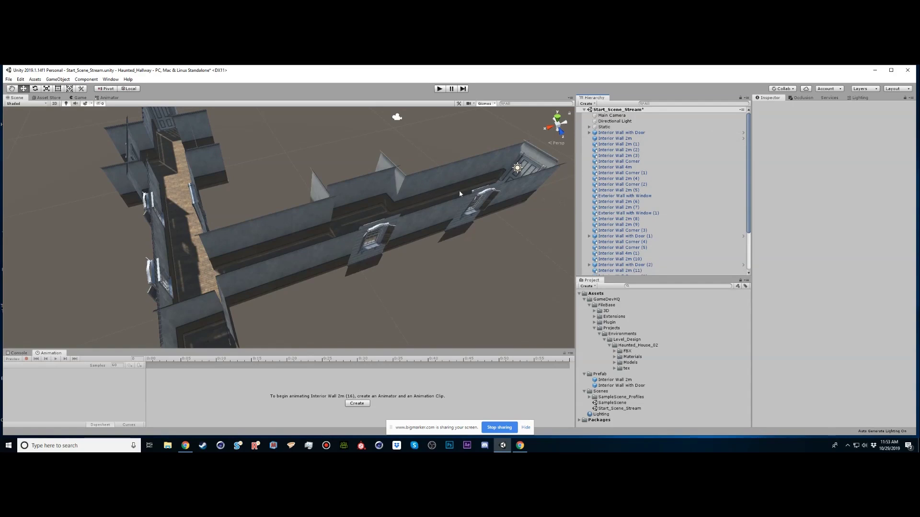
{"action": "left_click", "coordinate": [586, 103]}
{"action": "left_click", "coordinate": [599, 110]}
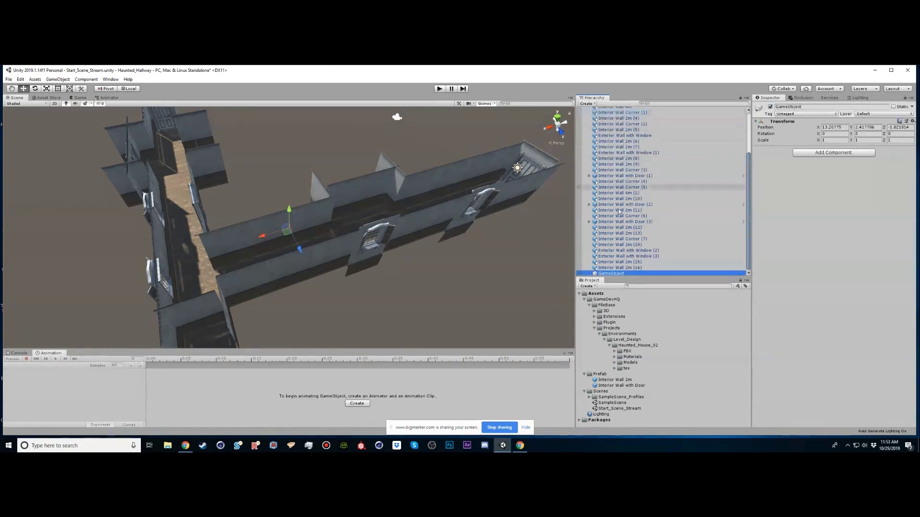
{"action": "left_click", "coordinate": [611, 274]}
{"action": "type", "text": "Wall"}
{"action": "key", "text": "Return"}
Parent all interior and exterior wall pieces under Wall, and make Wall a child of Static
{"action": "left_click", "coordinate": [633, 268]}
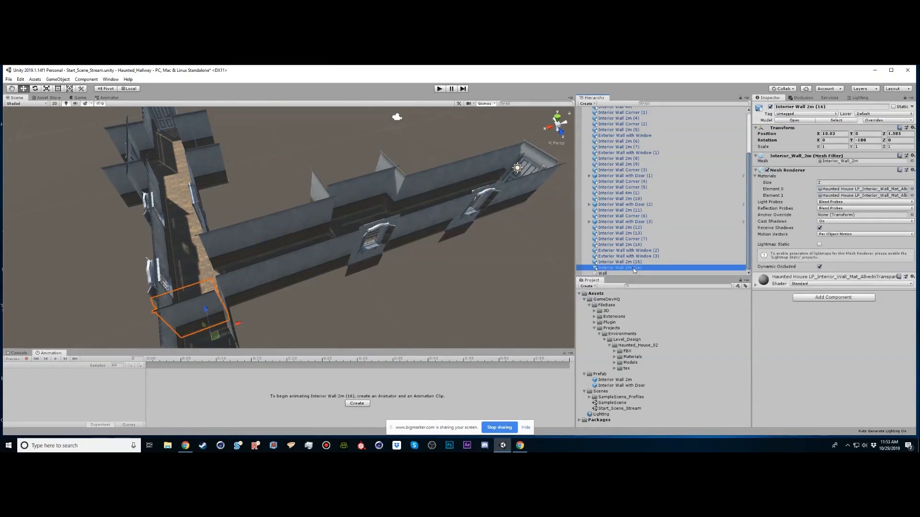
{"action": "scroll", "coordinate": [633, 216], "scroll_direction": "up", "scroll_amount": 3}
{"action": "left_click", "coordinate": [617, 133], "text": "shift"}
{"action": "left_click_drag", "start_coordinate": [620, 206], "coordinate": [602, 272]}
{"action": "left_click", "coordinate": [590, 132]}
{"action": "left_click_drag", "start_coordinate": [598, 135], "coordinate": [602, 127]}
{"action": "left_click", "coordinate": [619, 183]}
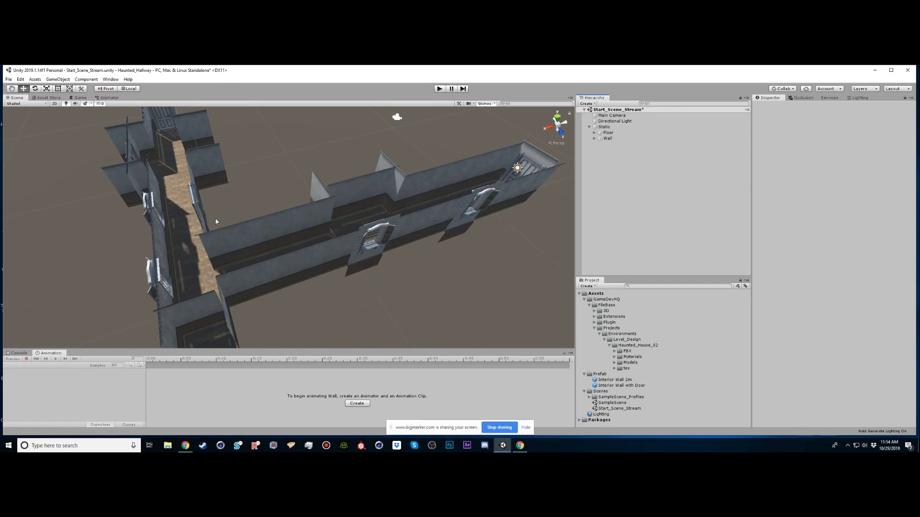
Assign the Interior_Wall_2_Mat material to both material elements of Interior Wall 2m (4) in the hallway
{"action": "right_click_drag", "start_coordinate": [280, 226], "coordinate": [472, 236], "text": "alt"}
{"action": "left_click_drag", "start_coordinate": [472, 236], "coordinate": [398, 187], "text": "alt"}
{"action": "left_click", "coordinate": [274, 223]}
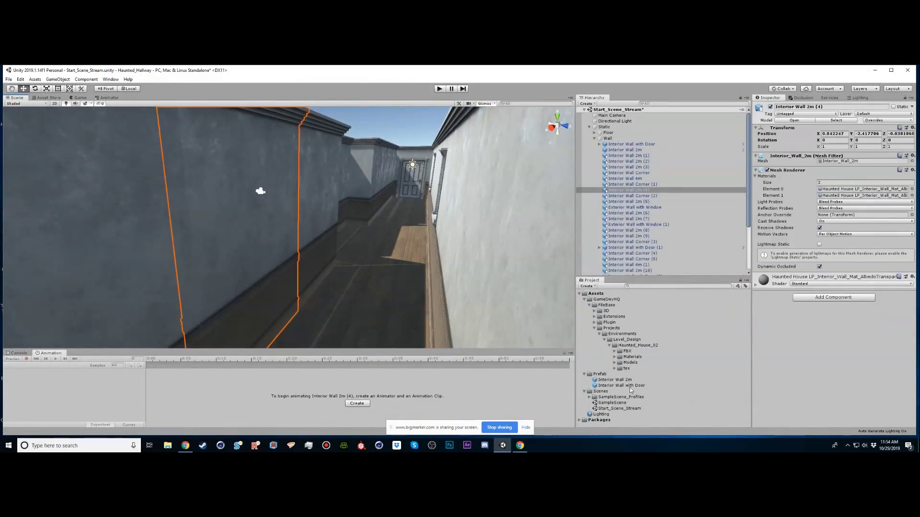
{"action": "left_click", "coordinate": [614, 357]}
{"action": "scroll", "coordinate": [640, 369], "scroll_direction": "down", "scroll_amount": 3}
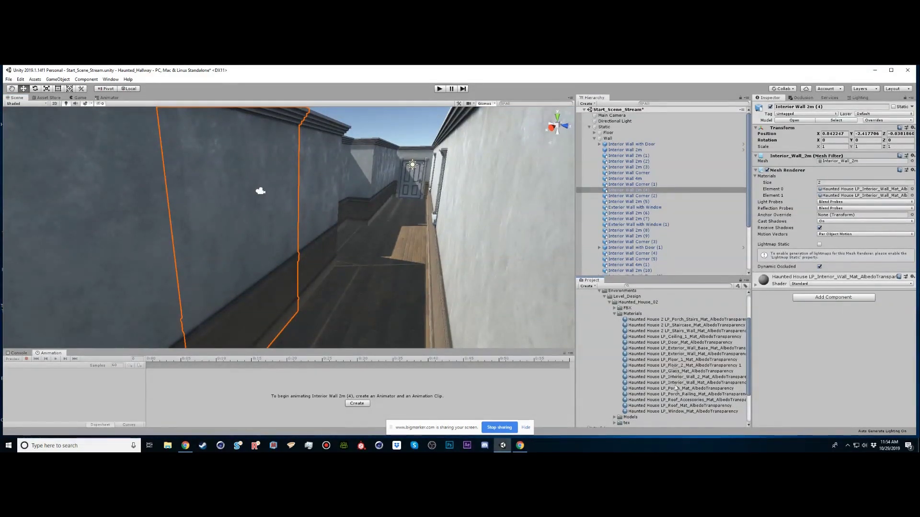
{"action": "left_click_drag", "start_coordinate": [680, 378], "coordinate": [878, 192]}
{"action": "left_click_drag", "start_coordinate": [713, 380], "coordinate": [855, 195]}
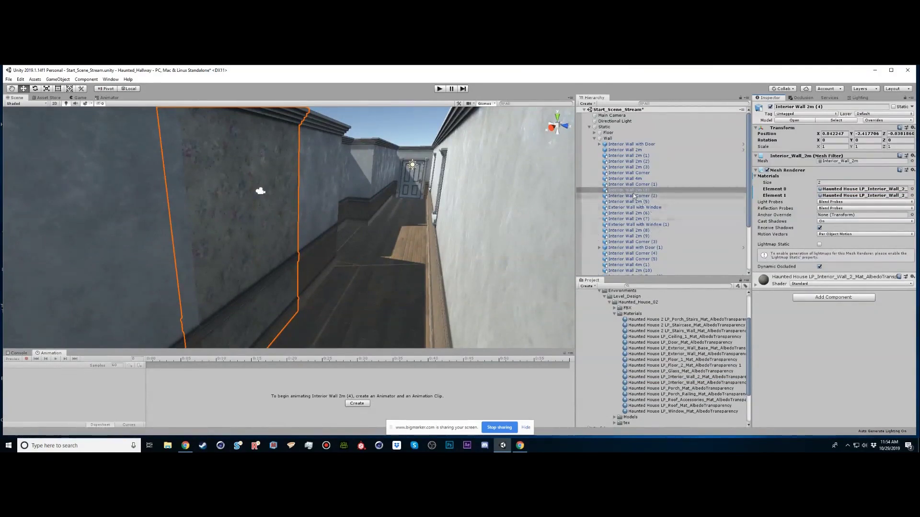
Open the material import settings of the Interior Wall 2m model in the Haunted_House_Interior_Wall folder
{"action": "left_click", "coordinate": [613, 307]}
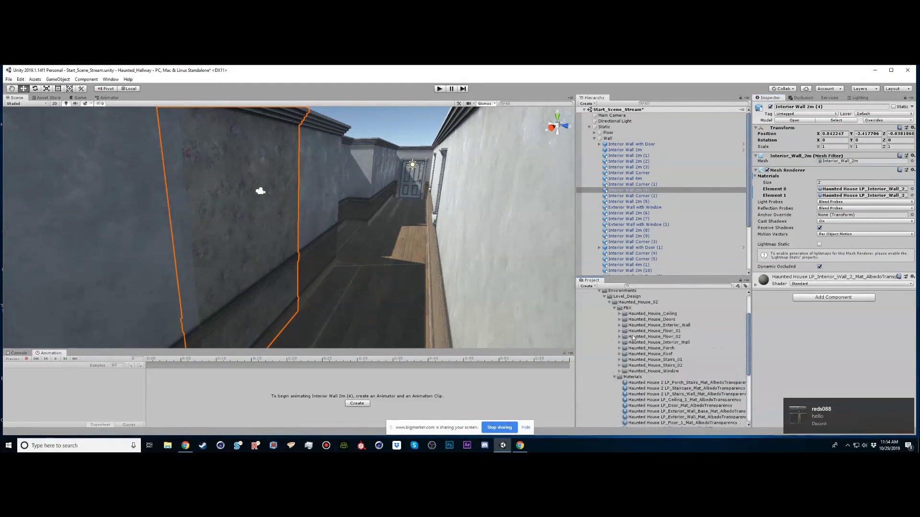
{"action": "left_click", "coordinate": [620, 343]}
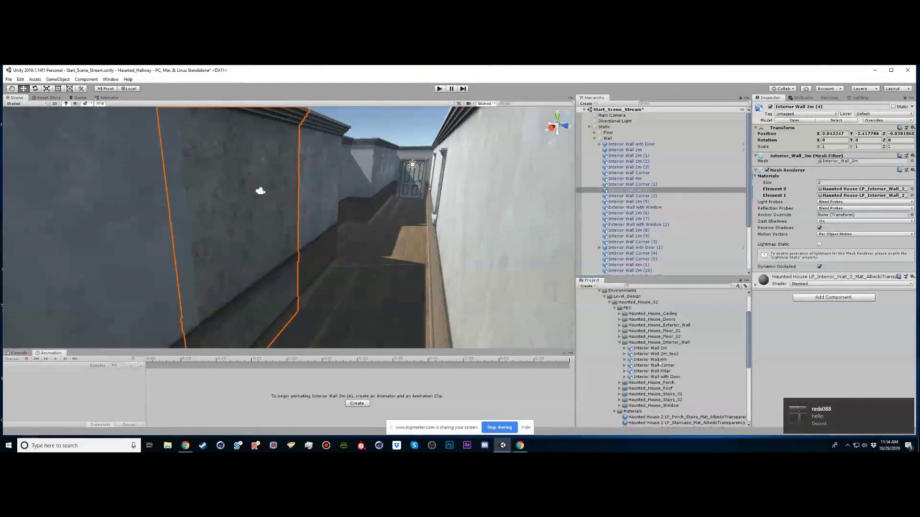
{"action": "left_click", "coordinate": [665, 354]}
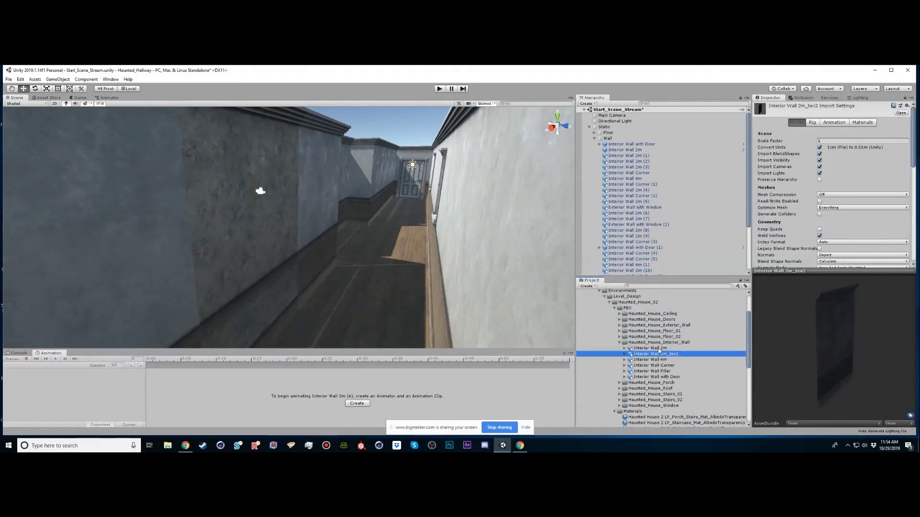
{"action": "left_click", "coordinate": [659, 349]}
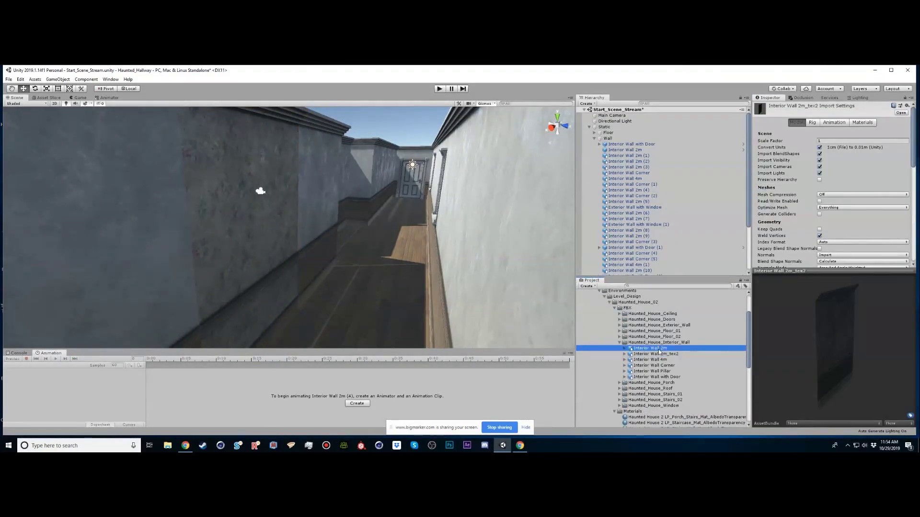
{"action": "left_click", "coordinate": [812, 122]}
{"action": "left_click", "coordinate": [797, 123]}
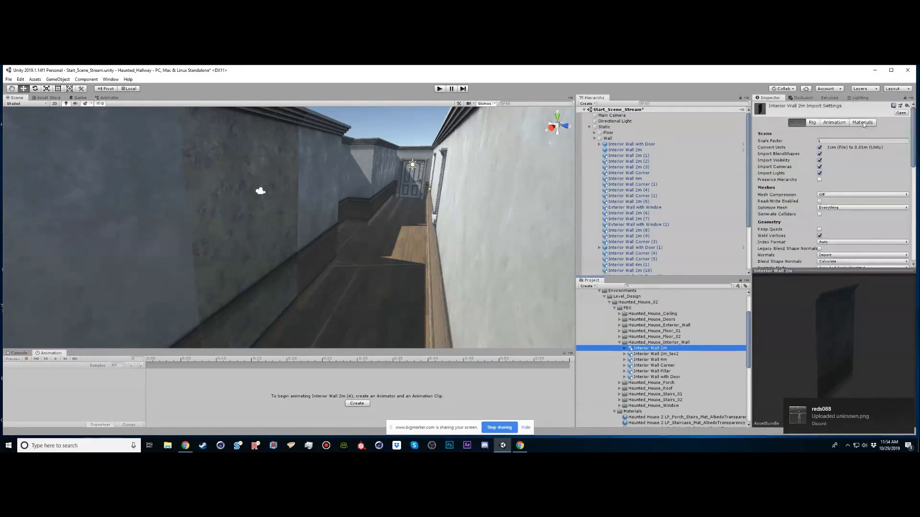
{"action": "left_click", "coordinate": [863, 123]}
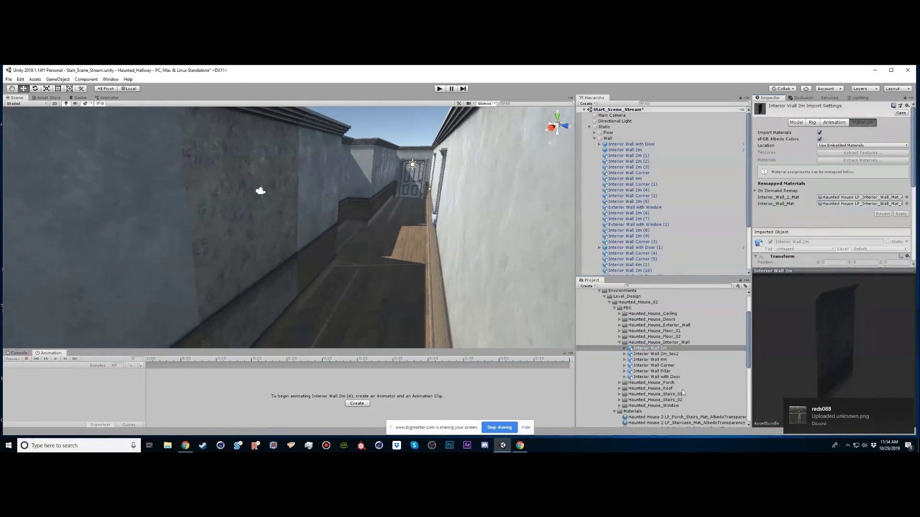
Remap both materials of the Interior Wall 2m model to Interior_Wall_2_Mat, apply, and view the hallway walls
{"action": "scroll", "coordinate": [660, 390], "scroll_direction": "down", "scroll_amount": 2}
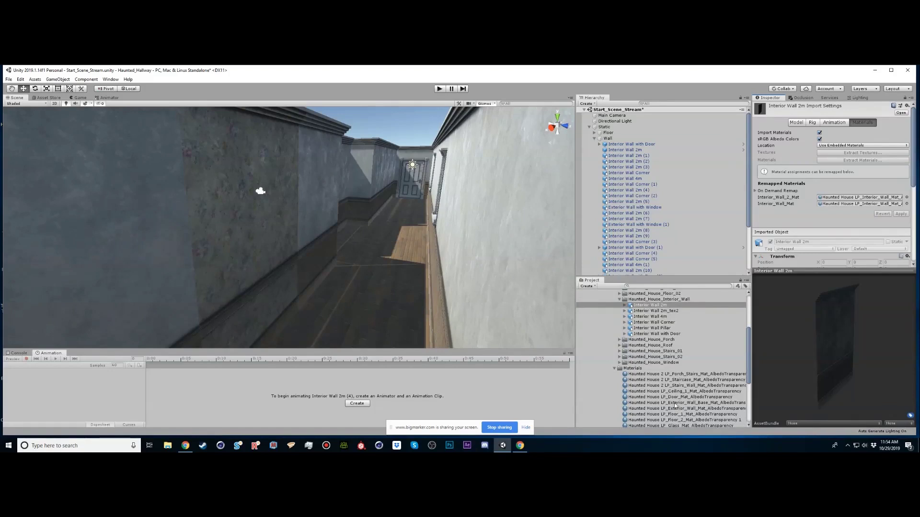
{"action": "scroll", "coordinate": [671, 408], "scroll_direction": "down", "scroll_amount": 1}
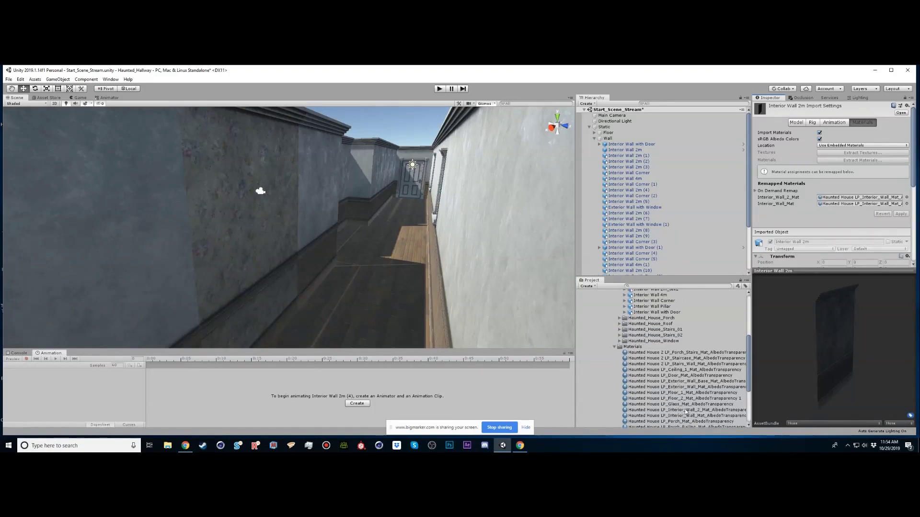
{"action": "left_click_drag", "start_coordinate": [694, 410], "coordinate": [835, 198]}
{"action": "left_click_drag", "start_coordinate": [700, 411], "coordinate": [835, 204]}
{"action": "left_click", "coordinate": [900, 214]}
{"action": "right_click_drag", "start_coordinate": [460, 197], "coordinate": [492, 208]}
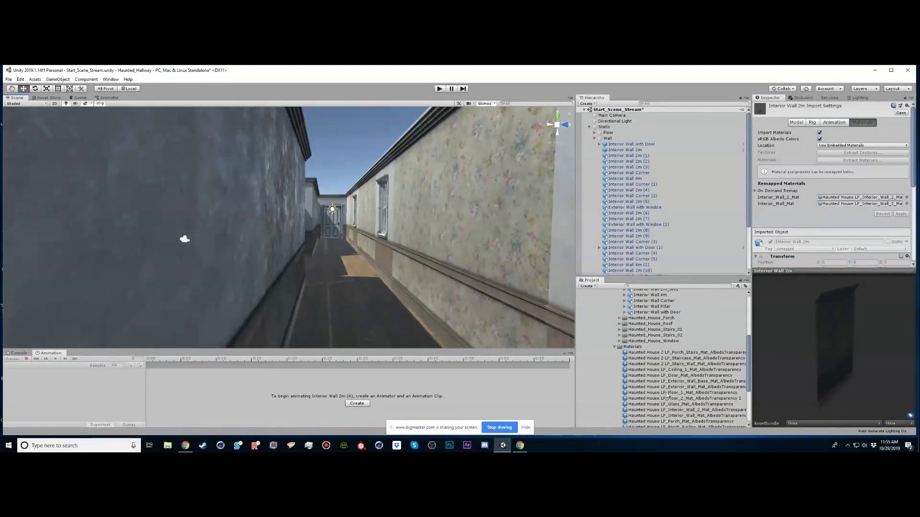
Remap both materials of the Interior Wall 2m model back to Interior_Wall_Mat and apply the import settings
{"action": "left_click_drag", "start_coordinate": [707, 416], "coordinate": [853, 197]}
{"action": "left_click_drag", "start_coordinate": [707, 416], "coordinate": [869, 207]}
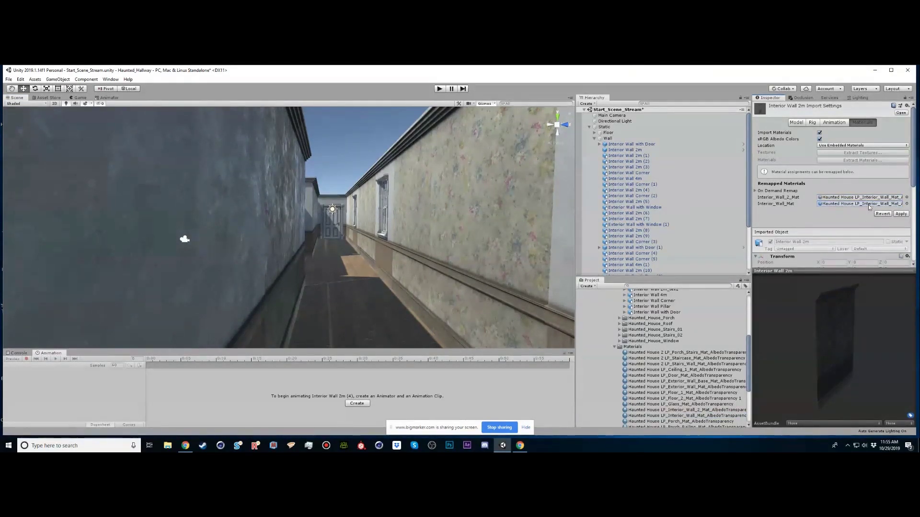
{"action": "left_click", "coordinate": [900, 214]}
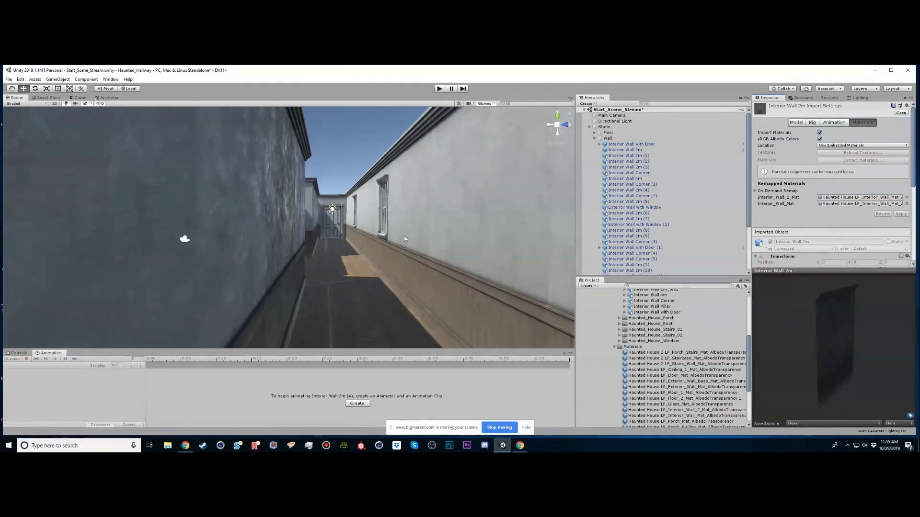
Restore Interior_Wall_Mat on both material elements of Interior Wall 2m (4), then deselect the wall
{"action": "right_click_drag", "start_coordinate": [404, 236], "coordinate": [271, 243]}
{"action": "key", "text": "w"}
{"action": "left_click", "coordinate": [271, 243]}
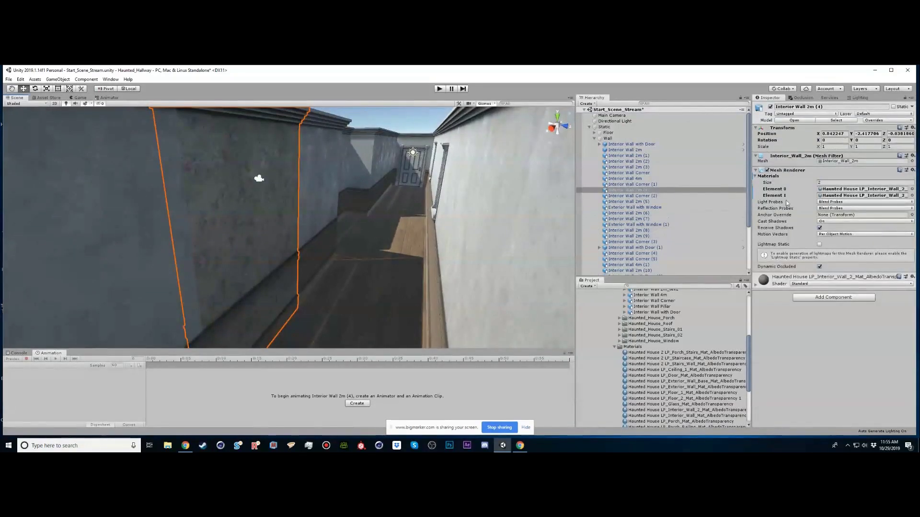
{"action": "left_click_drag", "start_coordinate": [688, 416], "coordinate": [858, 189]}
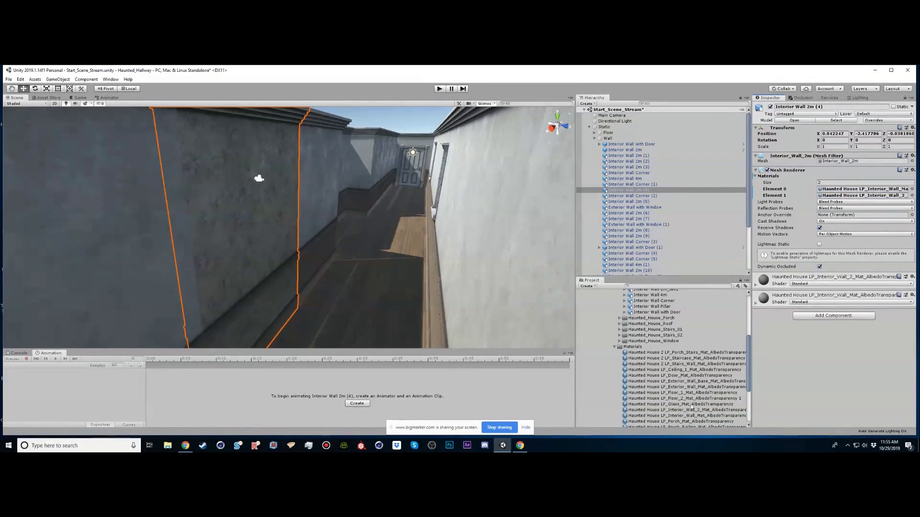
{"action": "left_click_drag", "start_coordinate": [702, 416], "coordinate": [839, 196]}
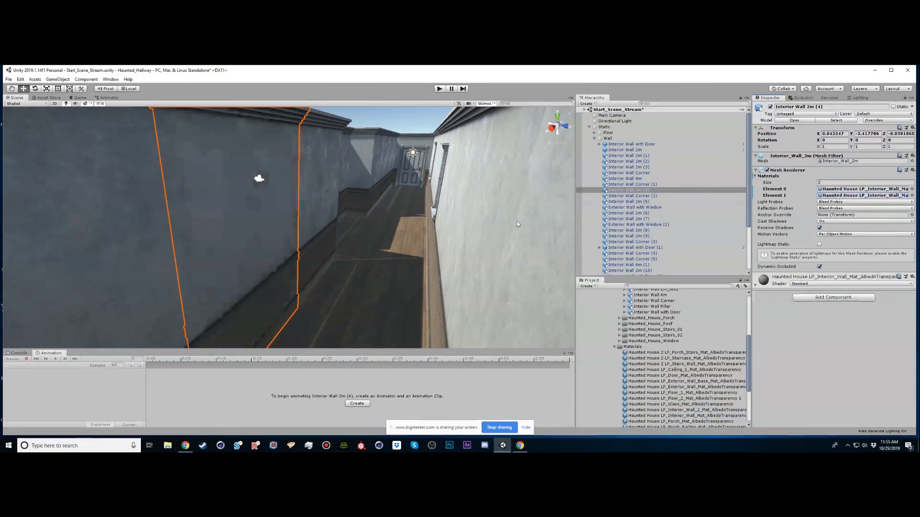
{"action": "left_click", "coordinate": [402, 120]}
{"action": "right_click_drag", "start_coordinate": [372, 190], "coordinate": [345, 188]}
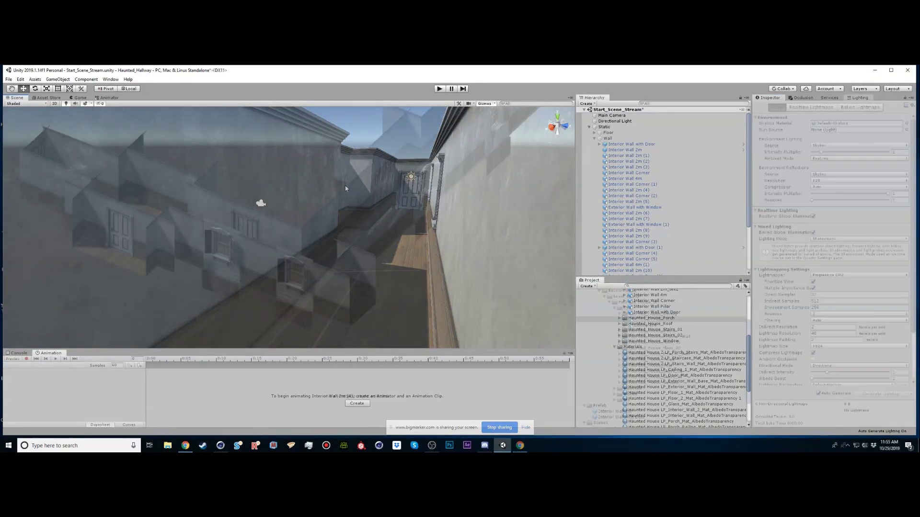
Add a Ceiling 2x2 piece to the scene above the floor tile at the hallway's door end and check its placement
{"action": "scroll", "coordinate": [258, 149], "scroll_direction": "down", "scroll_amount": 1}
{"action": "middle_click_drag", "start_coordinate": [258, 149], "coordinate": [471, 204]}
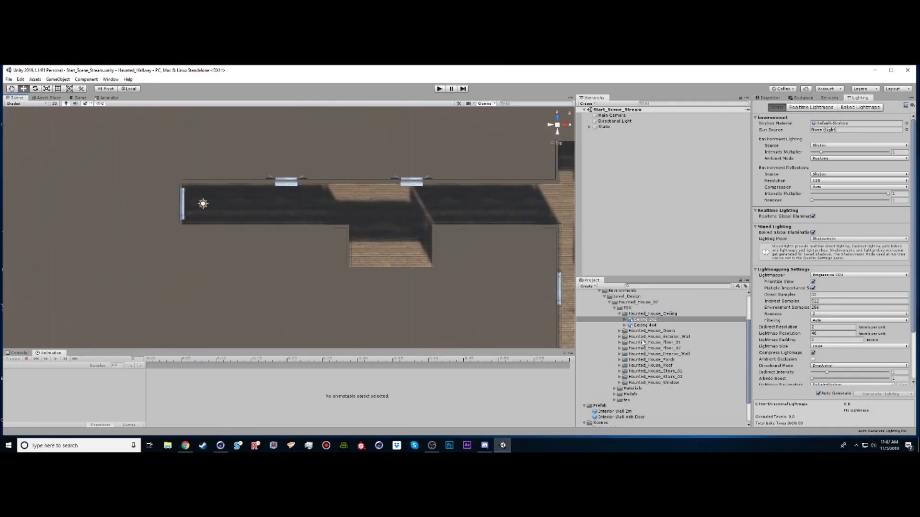
{"action": "left_click", "coordinate": [219, 205]}
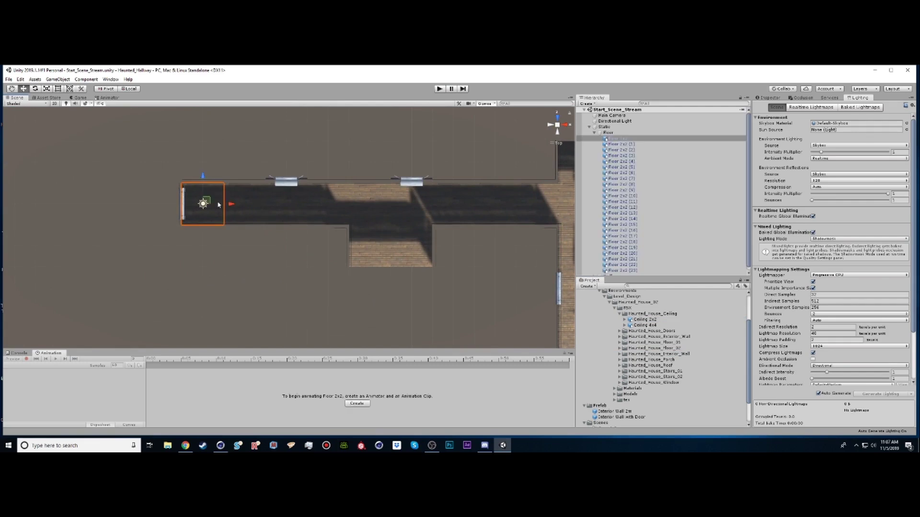
{"action": "left_click", "coordinate": [594, 133]}
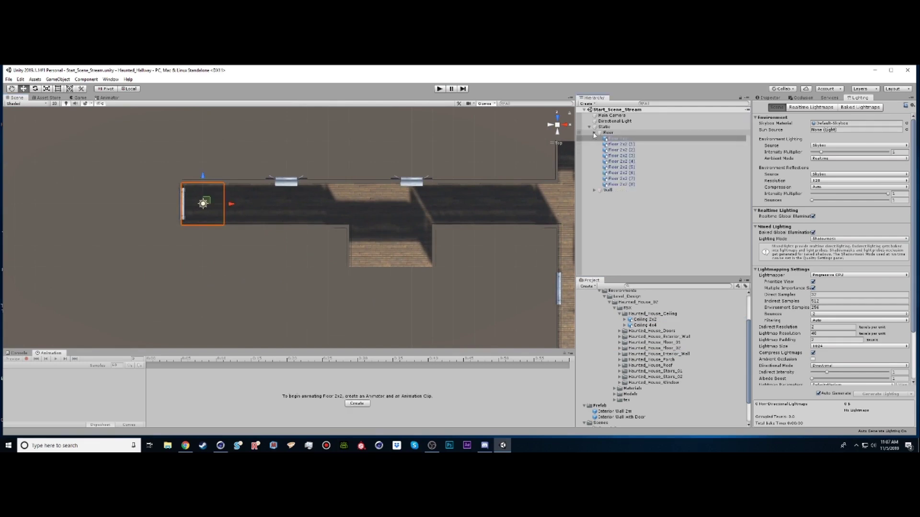
{"action": "left_click_drag", "start_coordinate": [638, 320], "coordinate": [628, 163]}
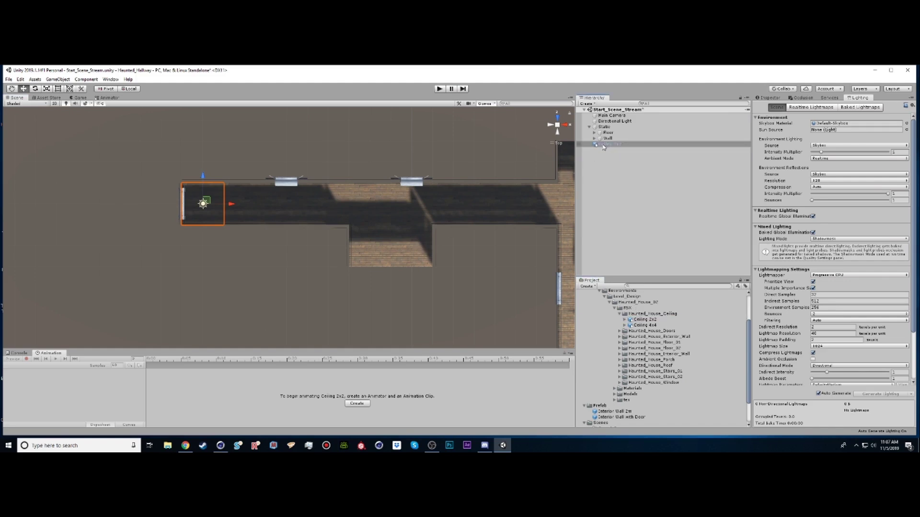
{"action": "left_click", "coordinate": [558, 125]}
{"action": "left_click_drag", "start_coordinate": [187, 194], "coordinate": [184, 128], "text": "alt"}
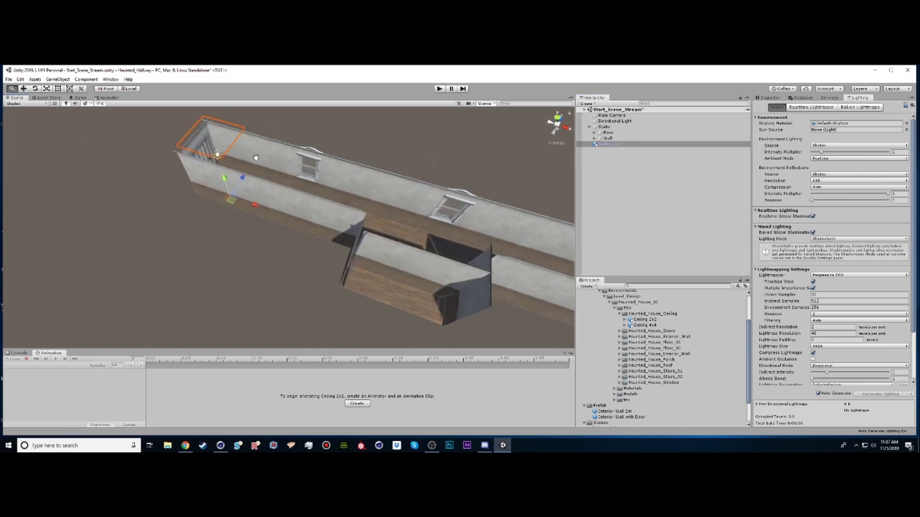
{"action": "middle_click_drag", "start_coordinate": [192, 132], "coordinate": [232, 181]}
{"action": "scroll", "coordinate": [235, 182], "scroll_direction": "up", "scroll_amount": 5}
{"action": "left_click_drag", "start_coordinate": [254, 168], "coordinate": [211, 169], "text": "alt"}
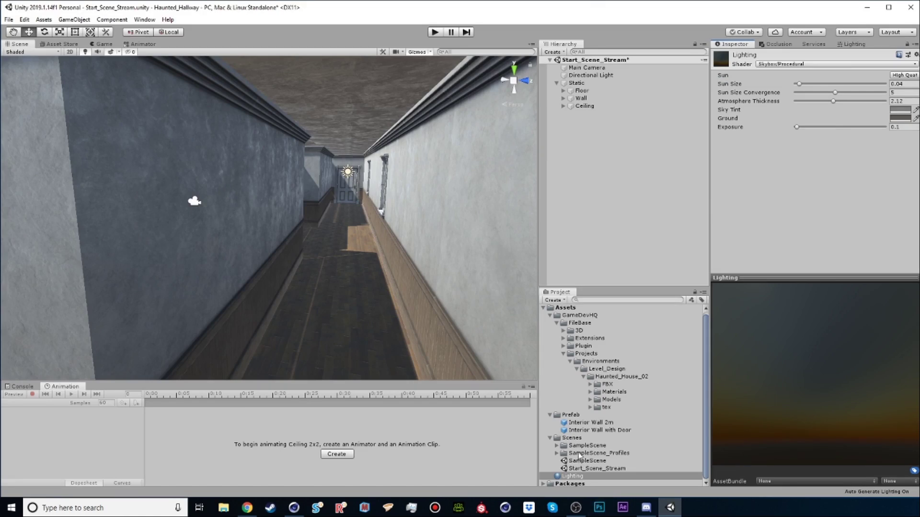
Set the shader of the Lighting material to Skybox/Procedural
{"action": "left_click", "coordinate": [553, 300]}
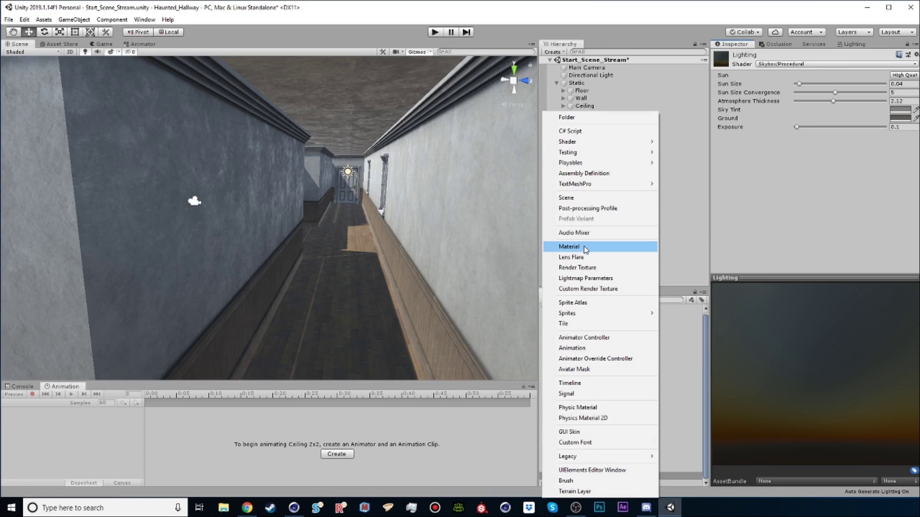
{"action": "left_click", "coordinate": [697, 248]}
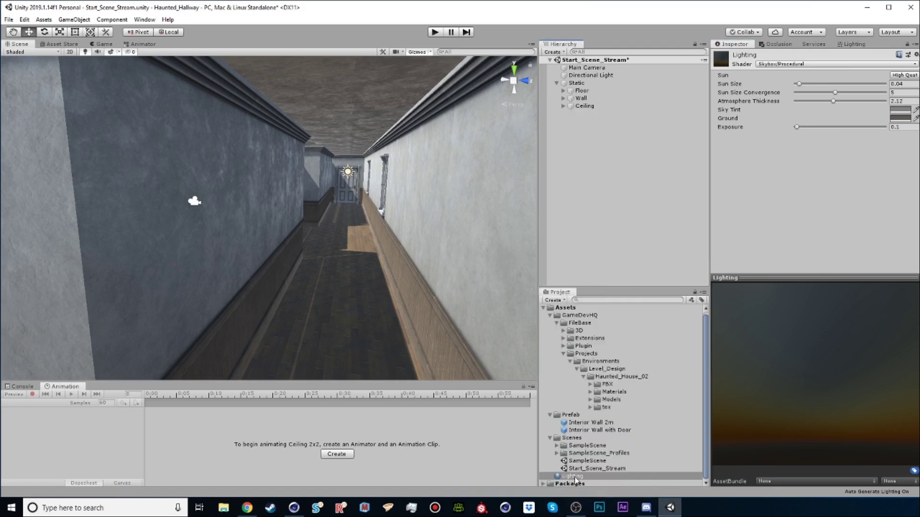
{"action": "left_click", "coordinate": [778, 63]}
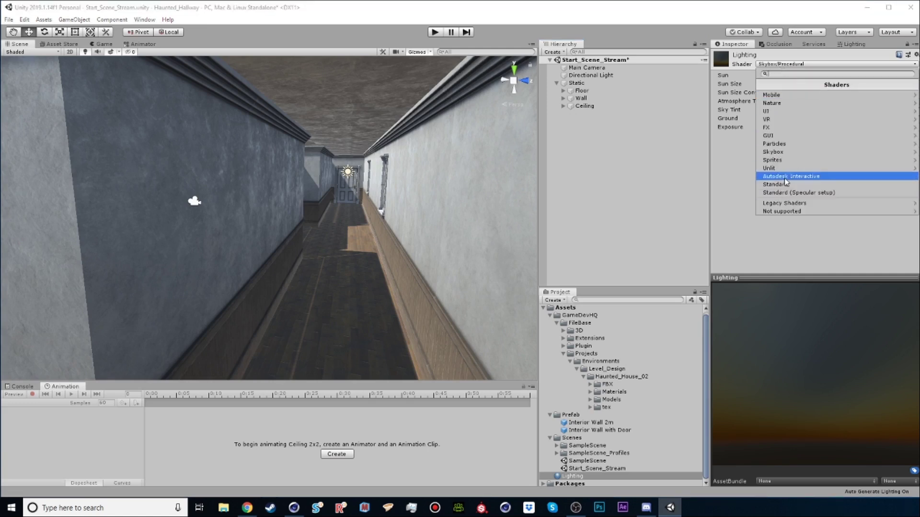
{"action": "left_click", "coordinate": [784, 153]}
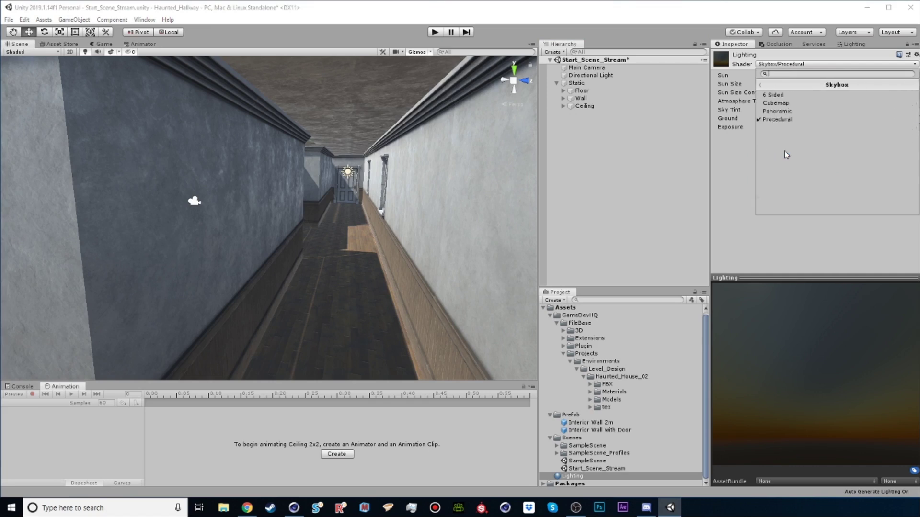
{"action": "left_click", "coordinate": [772, 119]}
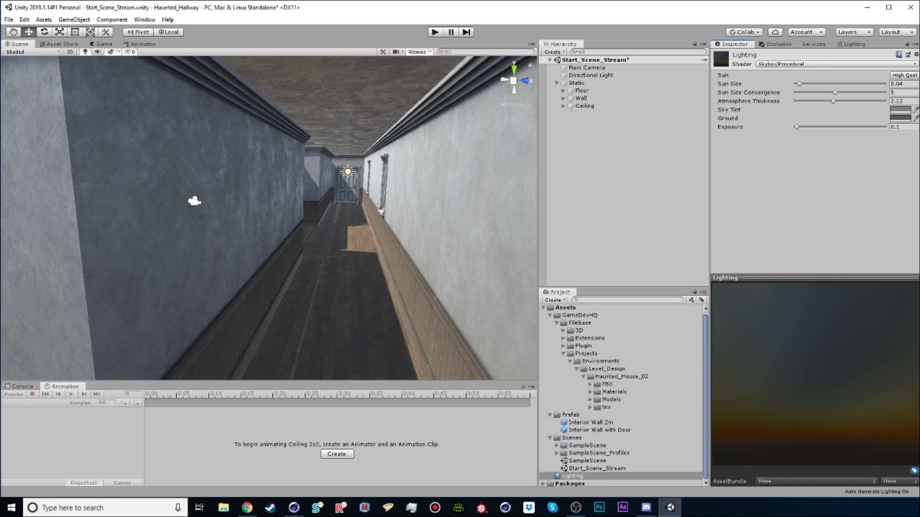
Assign the Lighting material as the scene's skybox material and view the hallway under it
{"action": "right_click_drag", "start_coordinate": [320, 160], "coordinate": [405, 236]}
{"action": "scroll", "coordinate": [405, 236], "scroll_direction": "down", "scroll_amount": 8}
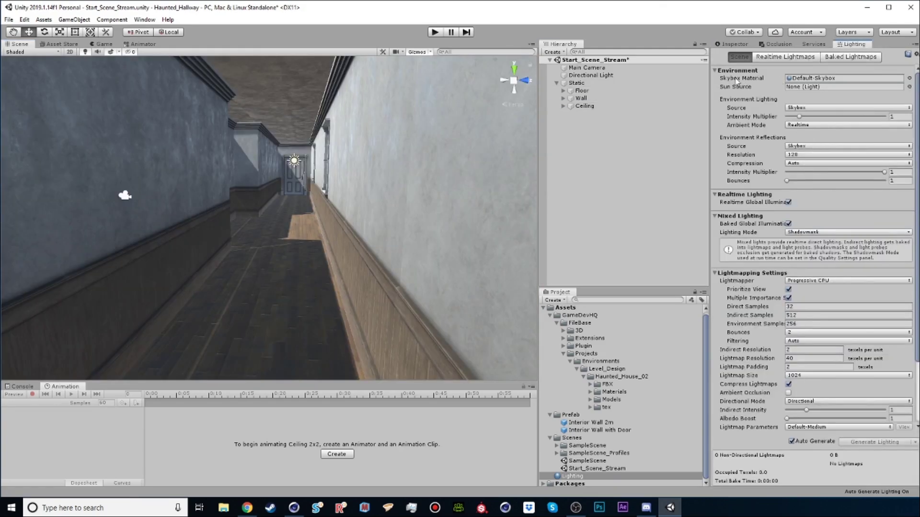
{"action": "left_click_drag", "start_coordinate": [575, 477], "coordinate": [829, 80]}
{"action": "right_click_drag", "start_coordinate": [288, 166], "coordinate": [291, 195]}
{"action": "key", "text": "a"}
{"action": "key", "text": "d"}
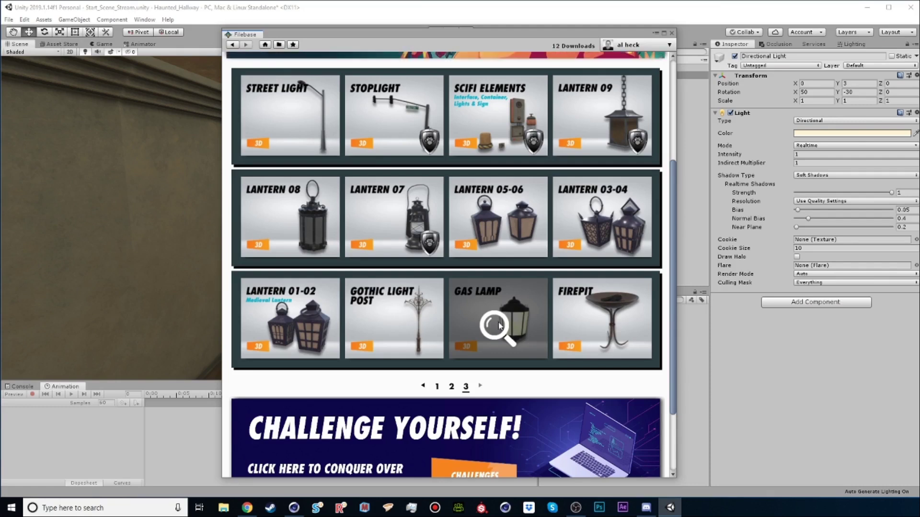
Open the Gas Lamp asset in Filebase, locate its Gas_lamp_01 folder in the project, and close Filebase
{"action": "scroll", "coordinate": [498, 325], "scroll_direction": "up", "scroll_amount": 1}
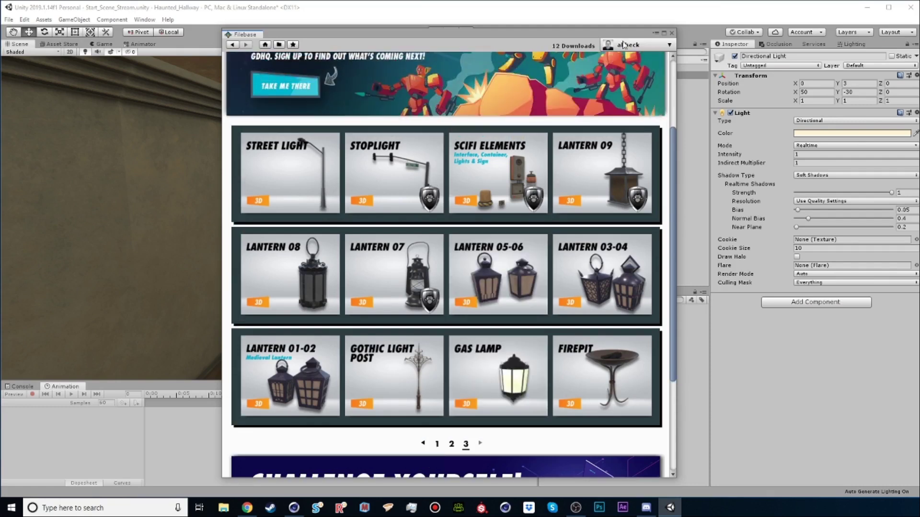
{"action": "left_click", "coordinate": [496, 366]}
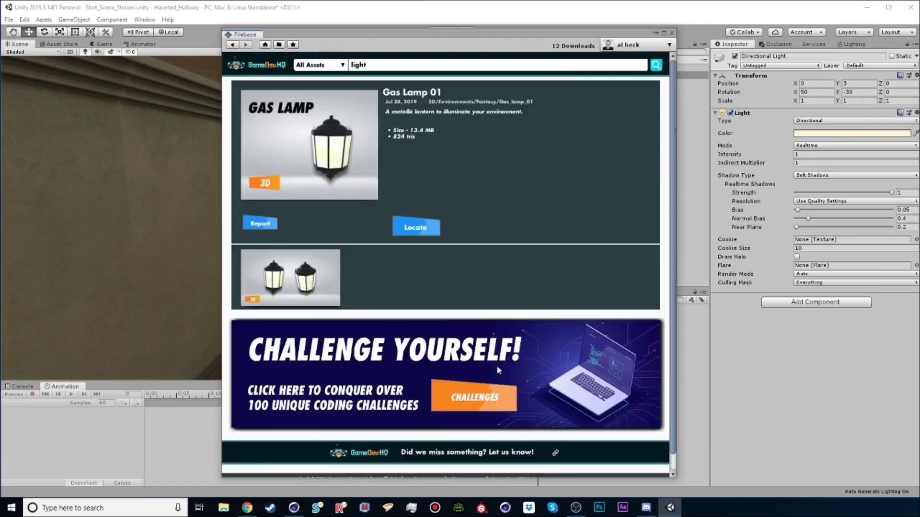
{"action": "left_click", "coordinate": [415, 228]}
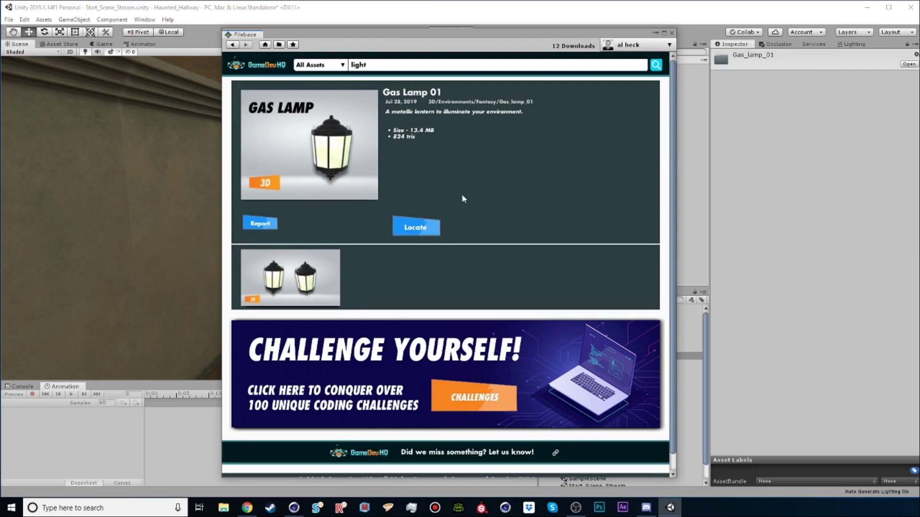
{"action": "left_click", "coordinate": [671, 33]}
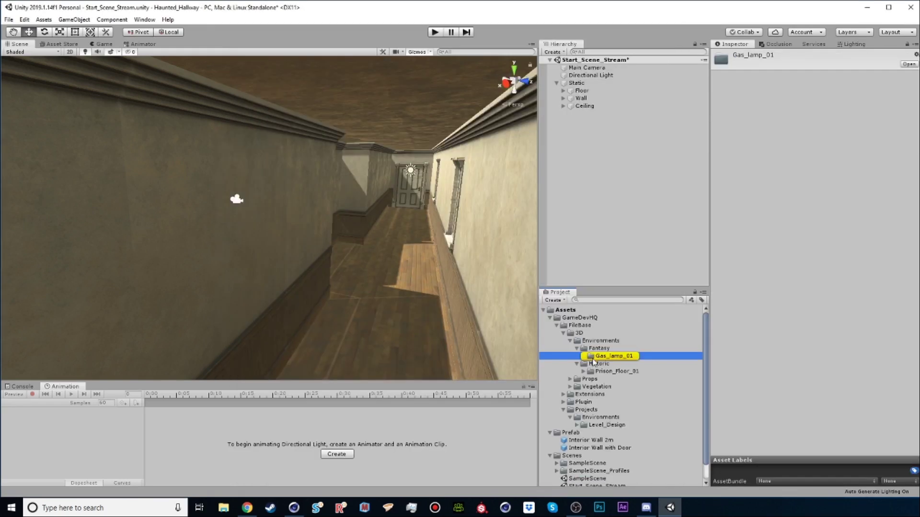
Add the gas lamp model from the Gas_lamp_01 FBX folder to the scene
{"action": "left_click", "coordinate": [596, 358]}
{"action": "left_click", "coordinate": [584, 357]}
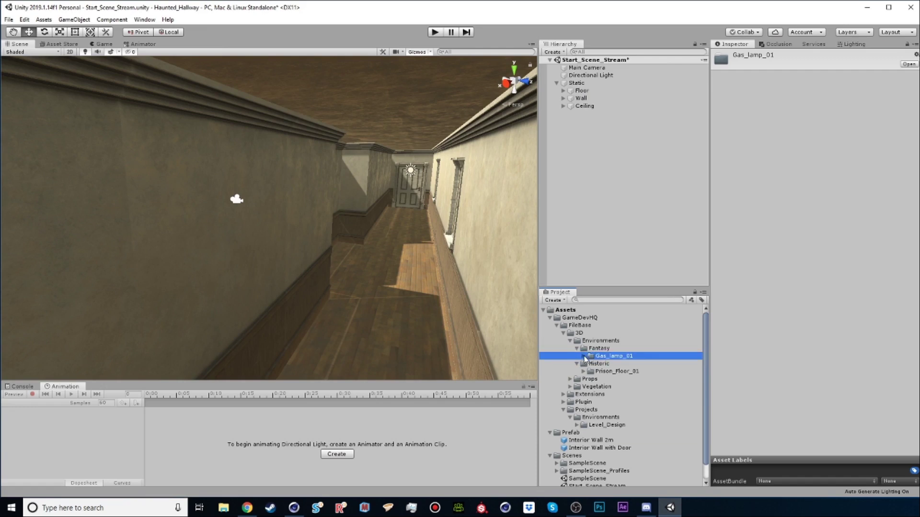
{"action": "left_click", "coordinate": [583, 357]}
{"action": "left_click", "coordinate": [616, 374]}
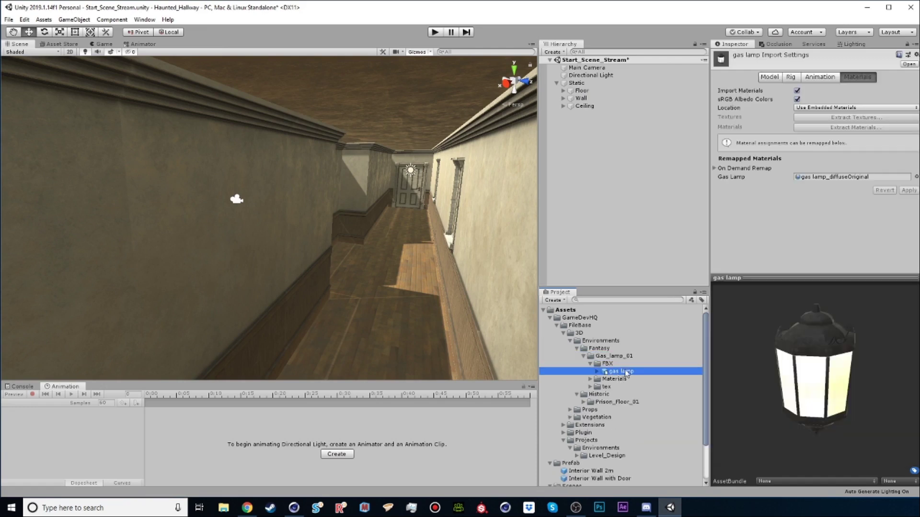
{"action": "left_click_drag", "start_coordinate": [625, 375], "coordinate": [617, 179]}
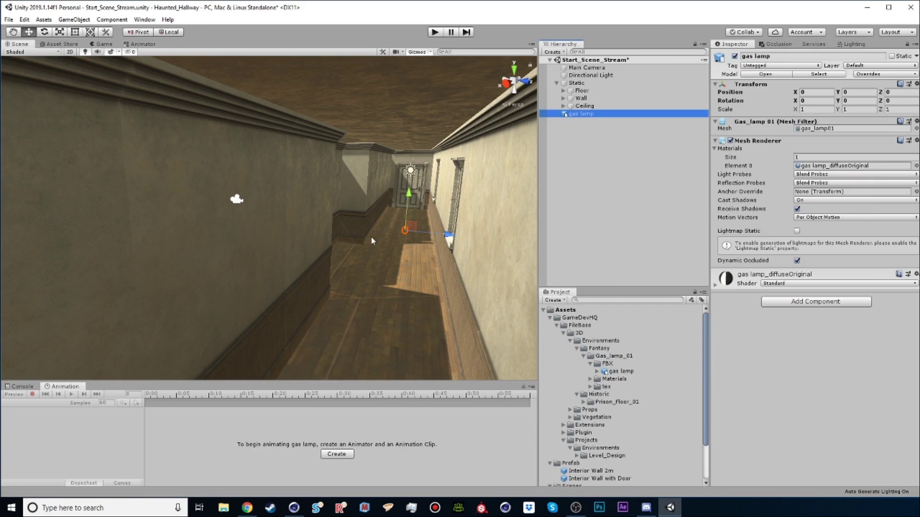
Move the gas lamp up onto the window-side wall near the door, at about X 1.12, Y 3.32, Z 0.866
{"action": "left_click_drag", "start_coordinate": [413, 194], "coordinate": [480, 168]}
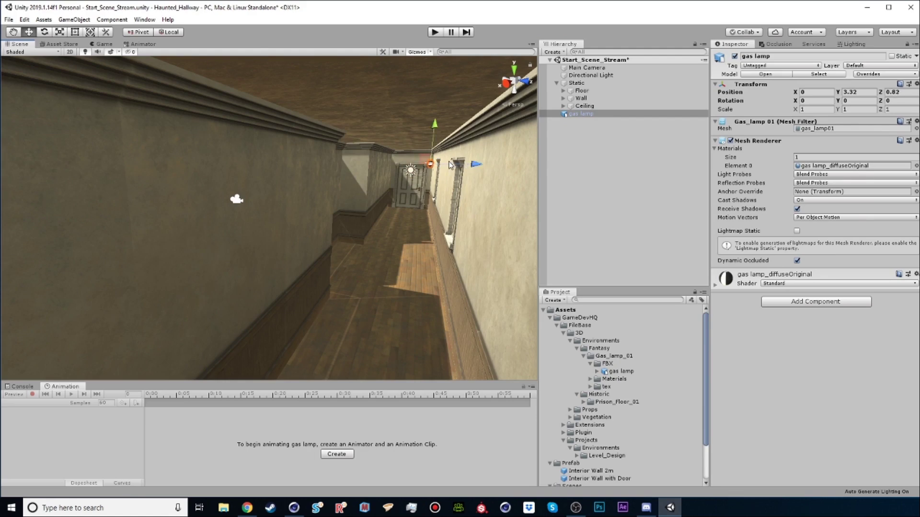
{"action": "scroll", "coordinate": [448, 166], "scroll_direction": "up", "scroll_amount": 2}
{"action": "key", "text": "f"}
{"action": "left_click_drag", "start_coordinate": [162, 261], "coordinate": [223, 227], "text": "alt"}
{"action": "scroll", "coordinate": [234, 233], "scroll_direction": "down", "scroll_amount": 6}
{"action": "middle_click_drag", "start_coordinate": [305, 223], "coordinate": [381, 213]}
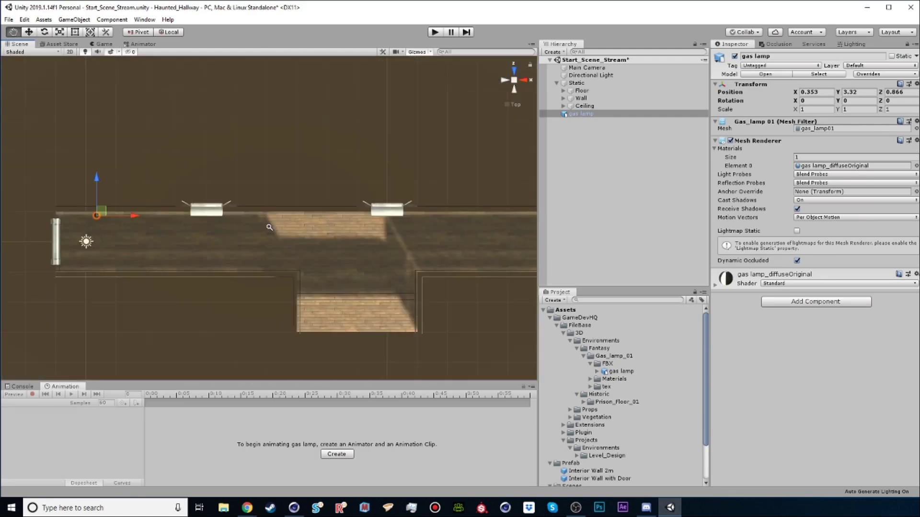
{"action": "right_click_drag", "start_coordinate": [269, 221], "coordinate": [257, 222], "text": "alt"}
{"action": "middle_click_drag", "start_coordinate": [310, 226], "coordinate": [270, 225]}
{"action": "right_click_drag", "start_coordinate": [270, 224], "coordinate": [259, 225], "text": "alt"}
{"action": "left_click_drag", "start_coordinate": [133, 216], "coordinate": [152, 216]}
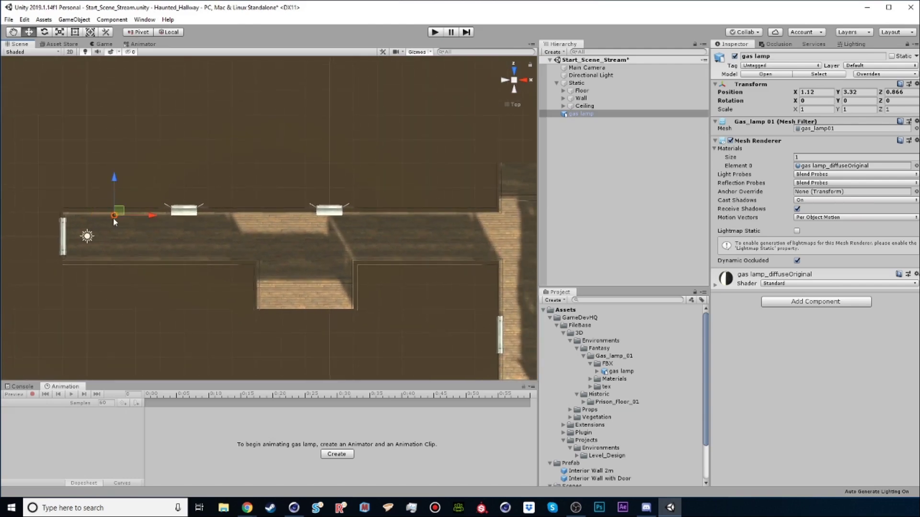
Duplicate the gas lamp twice along the same wall, placing the copies at about X 7.07 and X 13.79
{"action": "key", "text": "ctrl+d"}
{"action": "left_click_drag", "start_coordinate": [153, 218], "coordinate": [295, 218]}
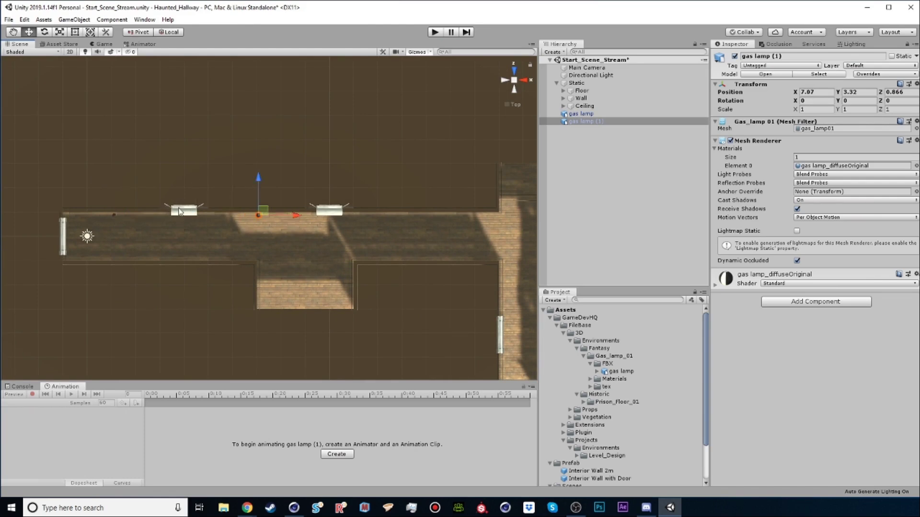
{"action": "key", "text": "ctrl+d"}
{"action": "left_click_drag", "start_coordinate": [298, 217], "coordinate": [459, 217]}
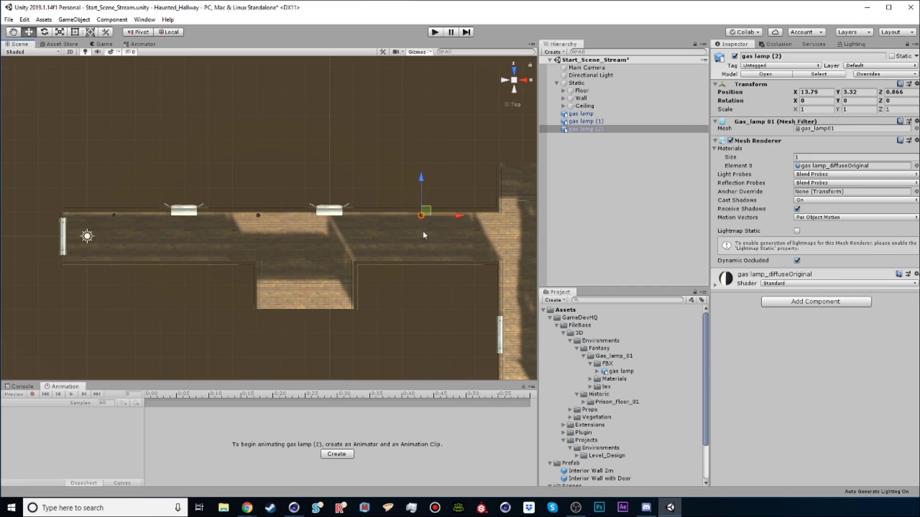
Save the first gas lamp as an original prefab and keep it in the Prefab folder
{"action": "left_click_drag", "start_coordinate": [284, 229], "coordinate": [455, 36], "text": "alt"}
{"action": "right_click_drag", "start_coordinate": [248, 314], "coordinate": [341, 303], "text": "alt"}
{"action": "double_click", "coordinate": [581, 114]}
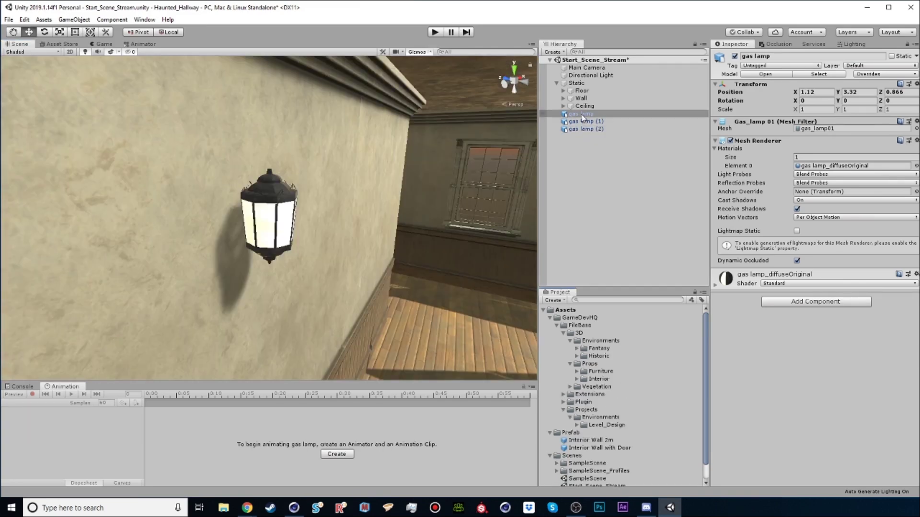
{"action": "left_click_drag", "start_coordinate": [582, 116], "coordinate": [577, 433]}
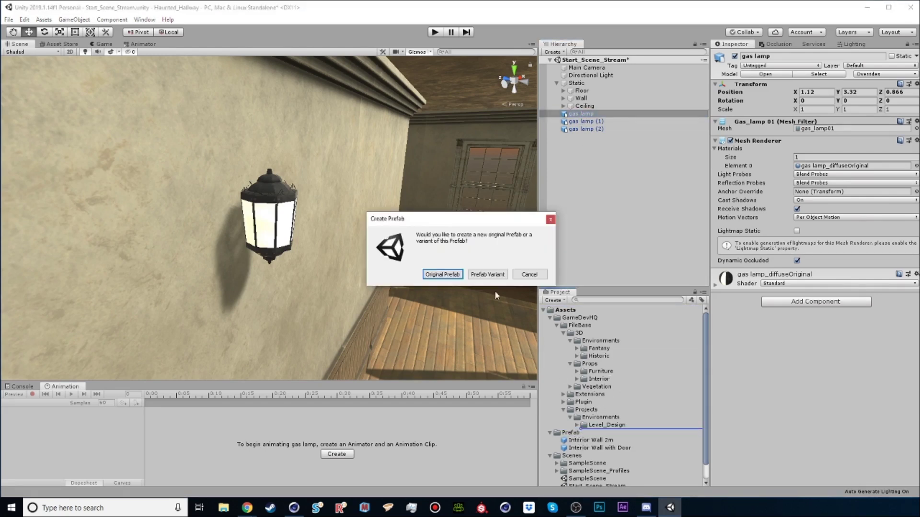
{"action": "left_click", "coordinate": [442, 274]}
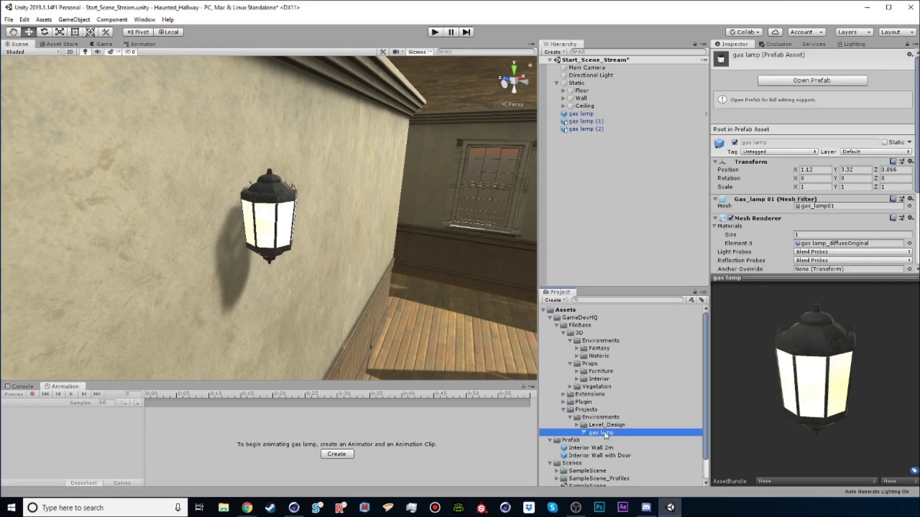
{"action": "left_click", "coordinate": [581, 440]}
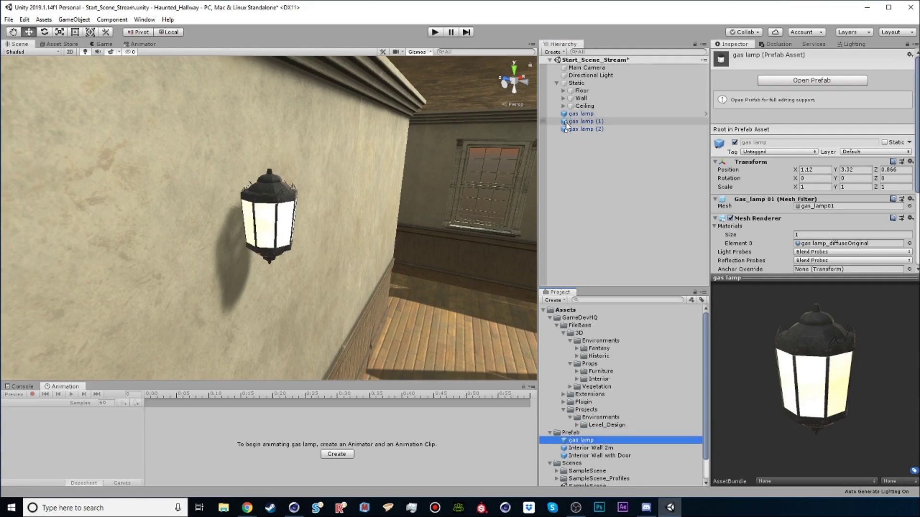
Create a point light and make it a child of the first gas lamp
{"action": "double_click", "coordinate": [577, 114]}
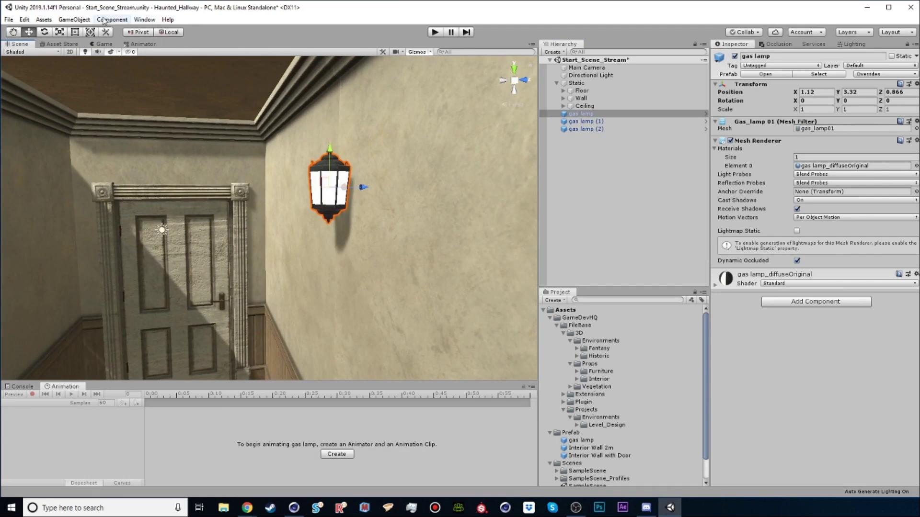
{"action": "left_click", "coordinate": [553, 52]}
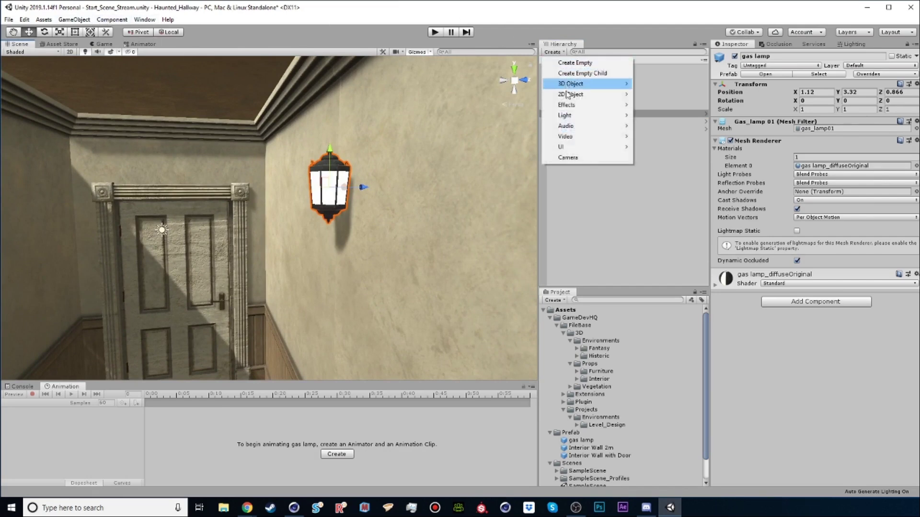
{"action": "mouse_move", "coordinate": [567, 116]}
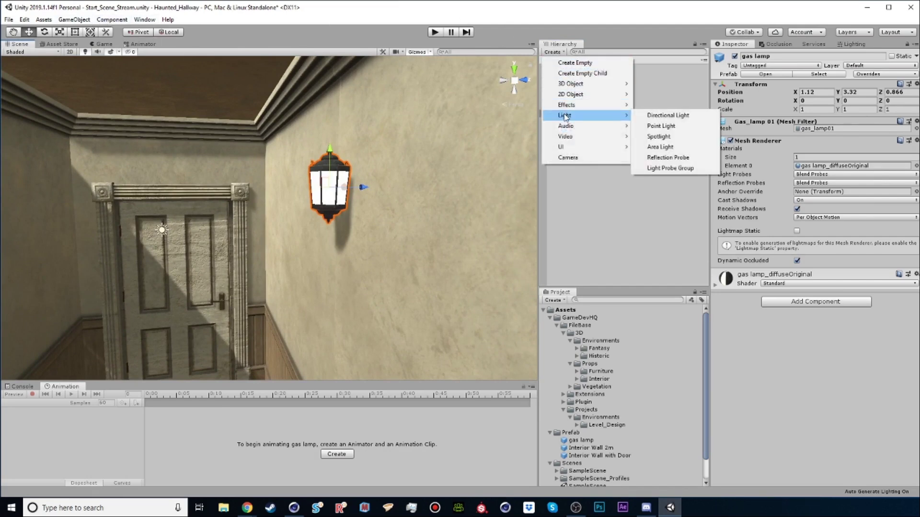
{"action": "left_click", "coordinate": [660, 126]}
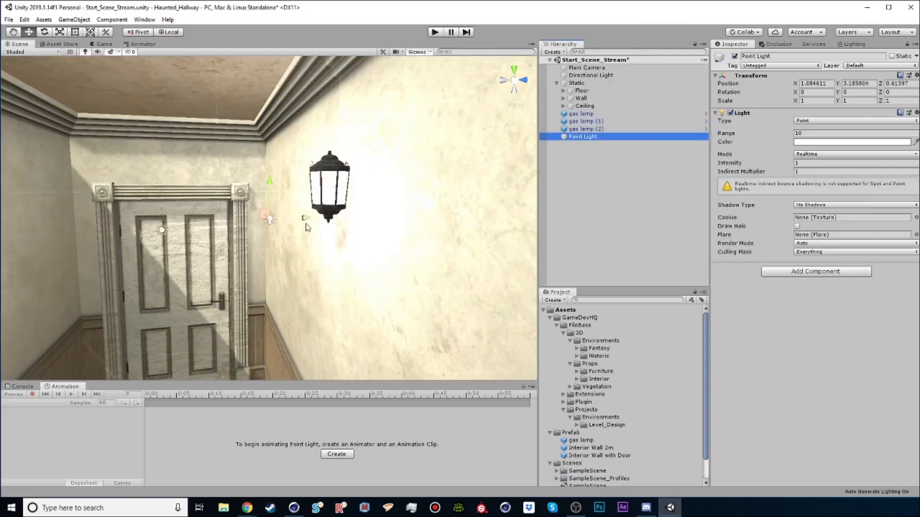
{"action": "left_click_drag", "start_coordinate": [585, 137], "coordinate": [583, 116]}
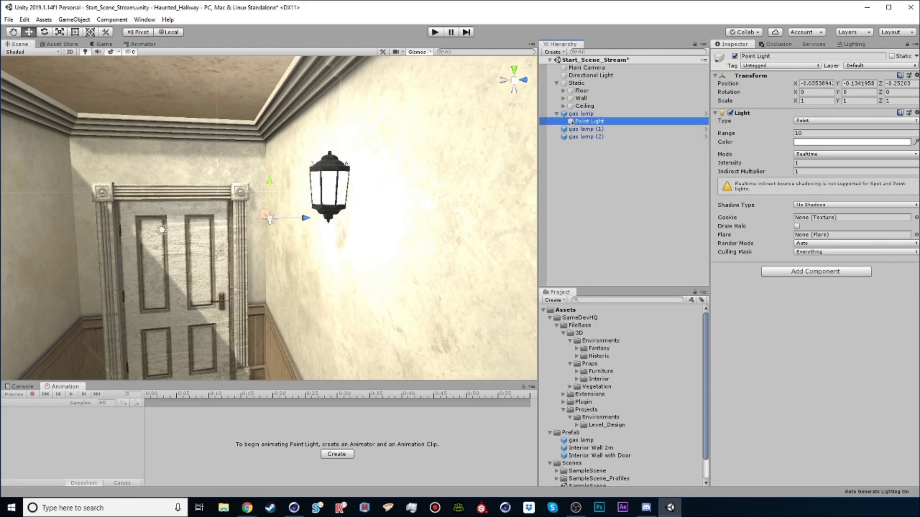
Reset the point light's local position to 0, 0, 0 so it sits at the gas lamp
{"action": "left_click", "coordinate": [917, 76]}
{"action": "left_click", "coordinate": [916, 85]}
{"action": "right_click_drag", "start_coordinate": [290, 181], "coordinate": [542, 178]}
{"action": "mouse_move", "coordinate": [270, 207]}
{"action": "right_mouse_down"}
{"action": "mouse_move", "coordinate": [248, 220]}
{"action": "mouse_move", "coordinate": [280, 213]}
{"action": "right_mouse_up"}
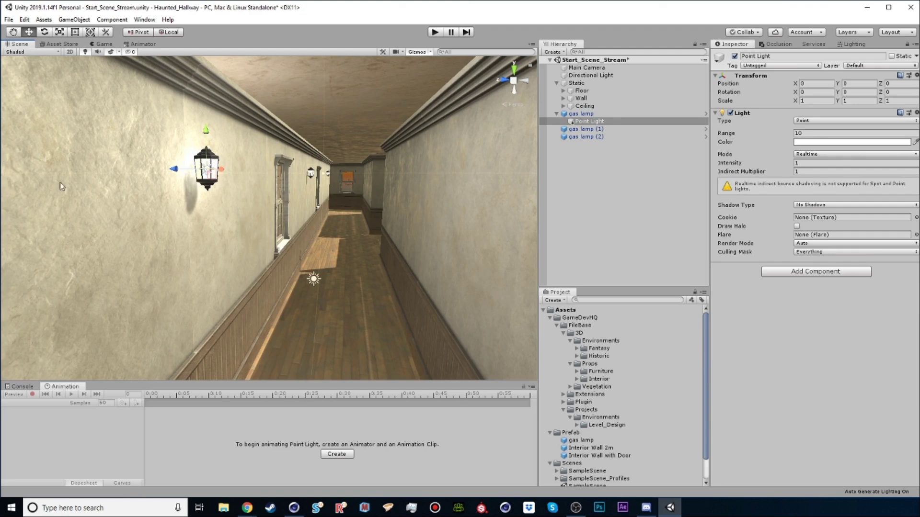
{"action": "mouse_move", "coordinate": [174, 168]}
{"action": "left_mouse_down"}
{"action": "mouse_move", "coordinate": [201, 173]}
{"action": "mouse_move", "coordinate": [171, 179]}
{"action": "left_mouse_up"}
Deactivate the Directional Light object in the scene
{"action": "double_click", "coordinate": [582, 83]}
{"action": "left_click", "coordinate": [583, 75]}
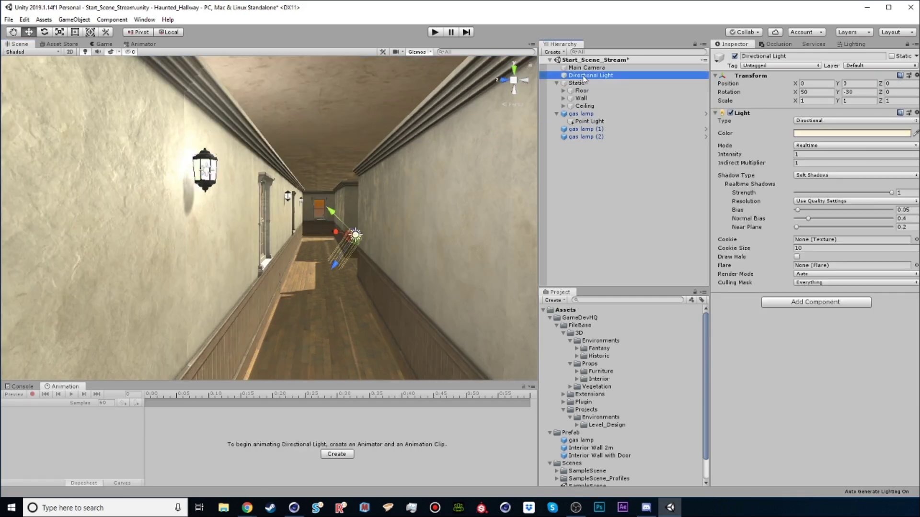
{"action": "left_click", "coordinate": [735, 56]}
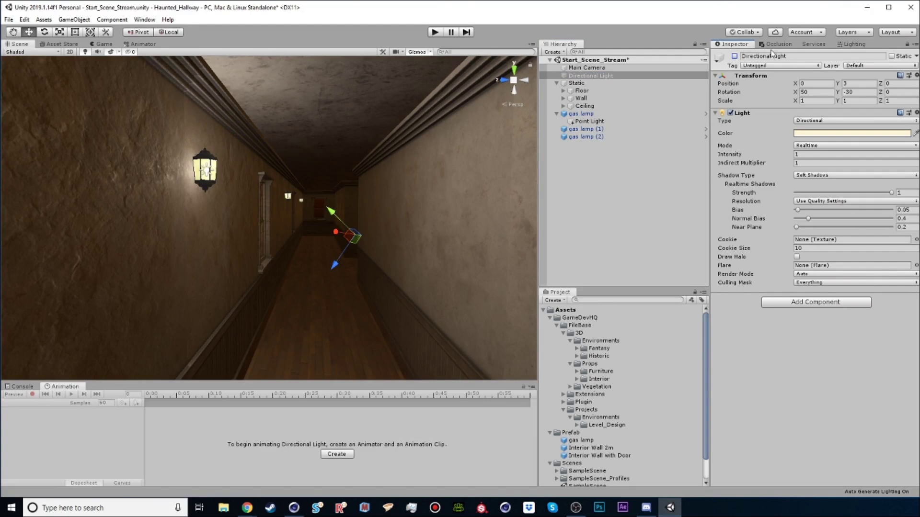
Set the exposure of the Lighting skybox material to 0.1
{"action": "left_click", "coordinate": [850, 44]}
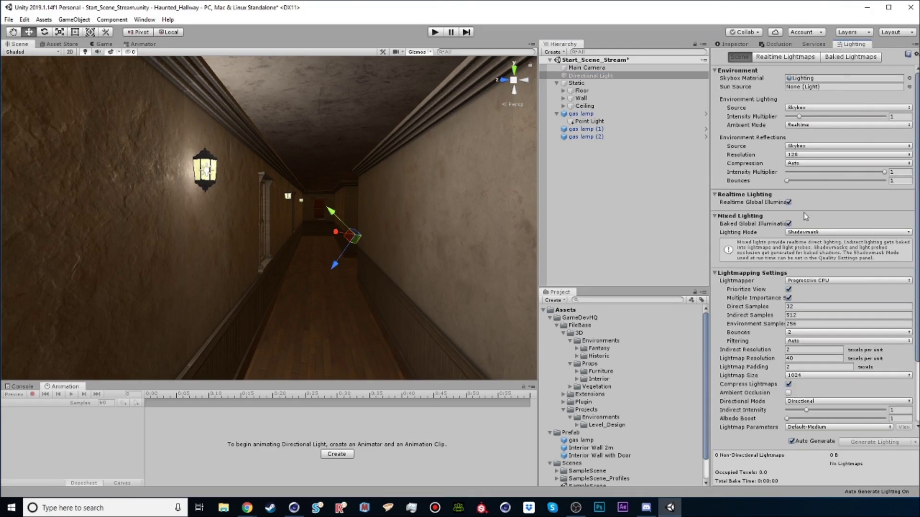
{"action": "left_click", "coordinate": [802, 79]}
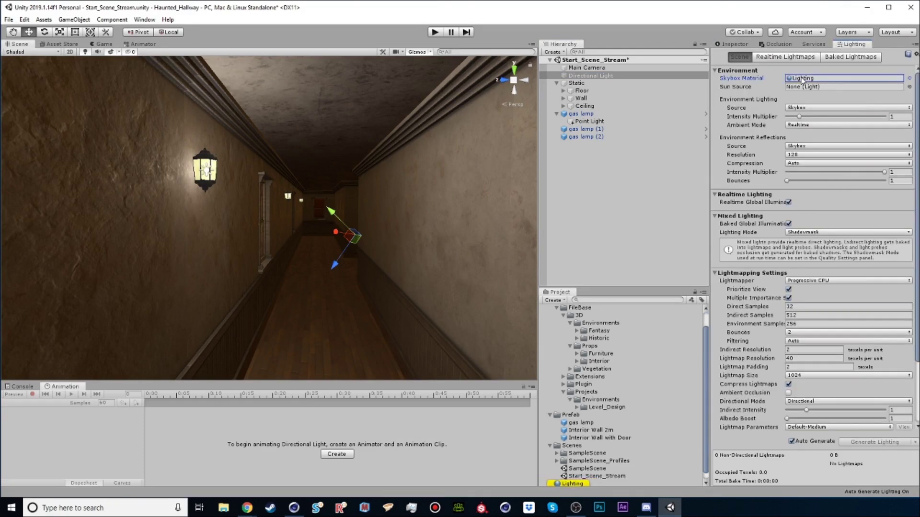
{"action": "left_click", "coordinate": [571, 485]}
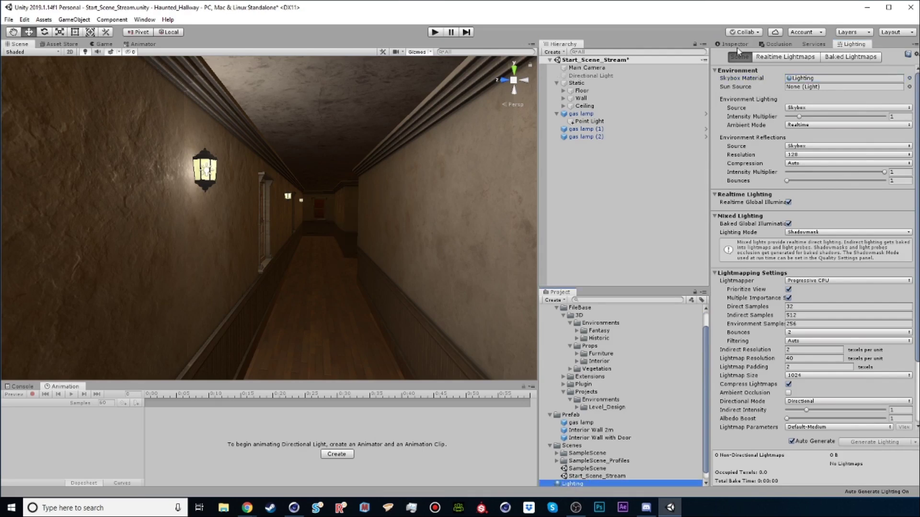
{"action": "left_click", "coordinate": [734, 45]}
{"action": "left_click", "coordinate": [907, 126]}
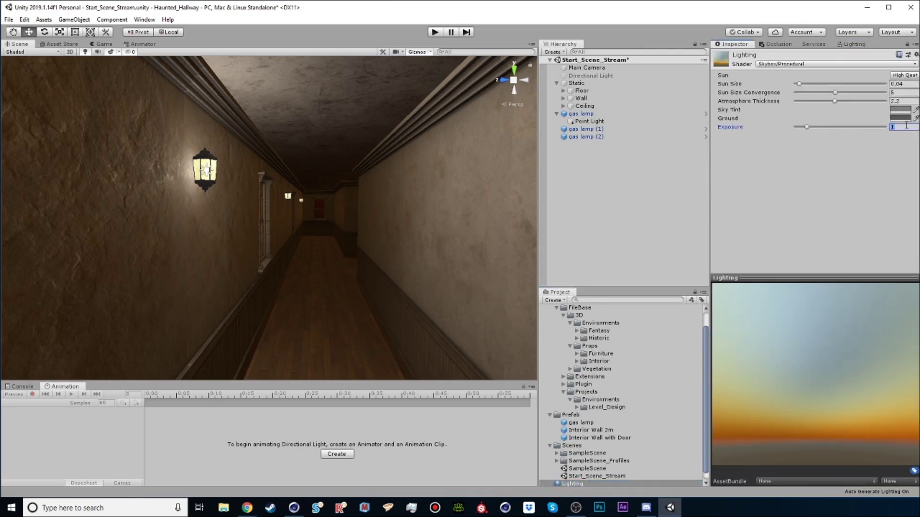
{"action": "type", "text": "0.1"}
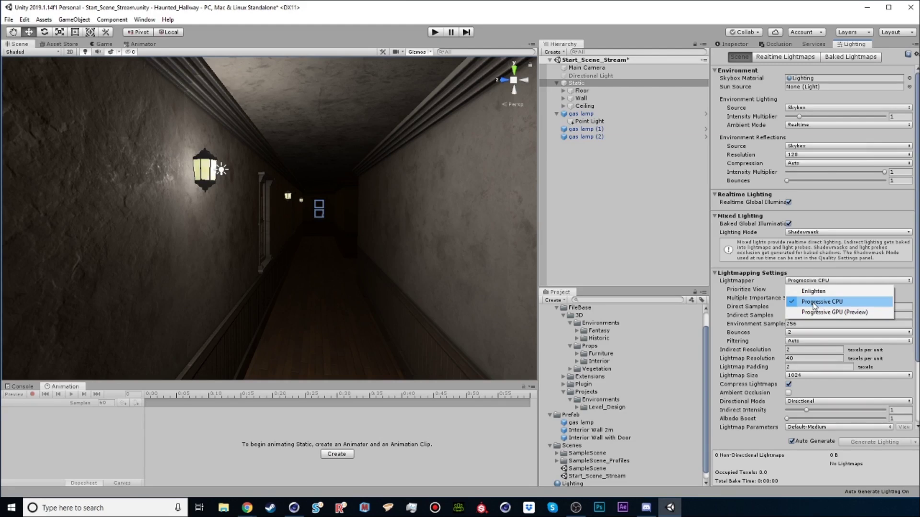
Set the lightmapper to Progressive GPU (Preview) and mark the Static object and all its children as static
{"action": "left_click", "coordinate": [833, 312]}
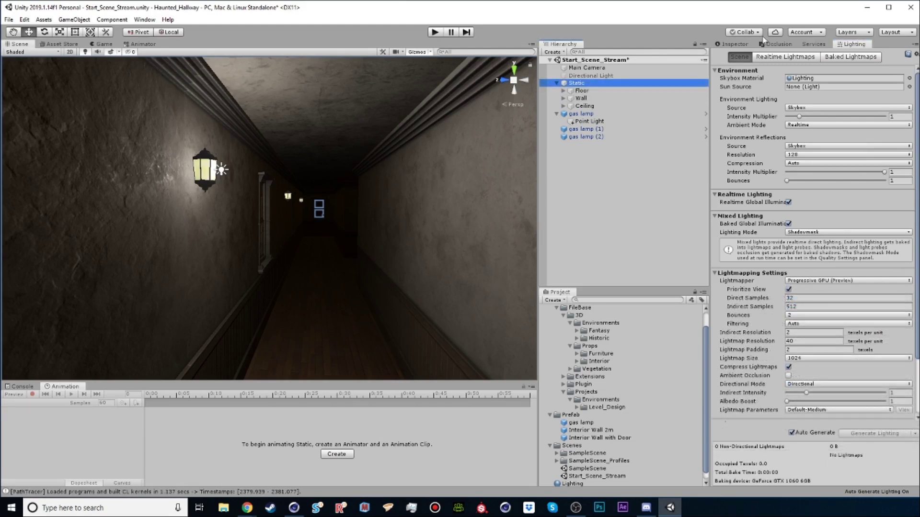
{"action": "left_click", "coordinate": [738, 45]}
{"action": "left_click", "coordinate": [892, 56]}
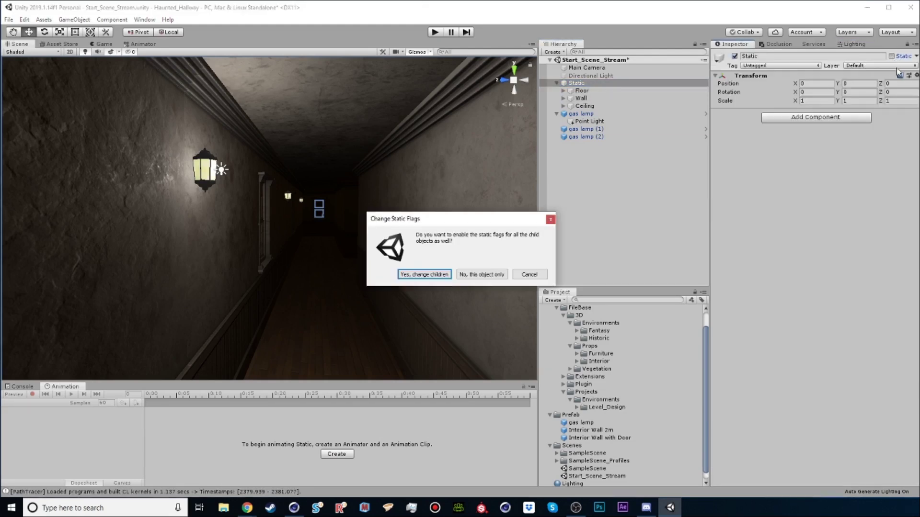
{"action": "left_click", "coordinate": [422, 275]}
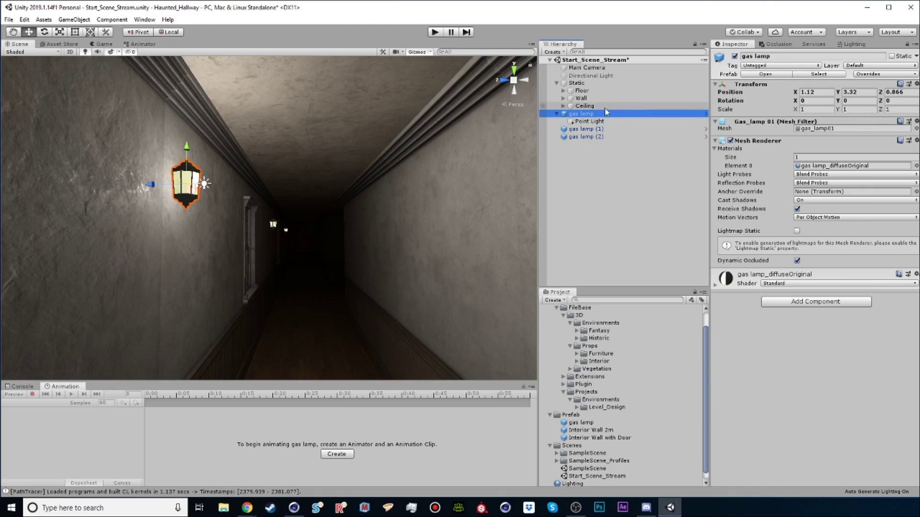
Apply all overrides of the first gas lamp, including its point light, to the gas lamp prefab
{"action": "left_click", "coordinate": [879, 74]}
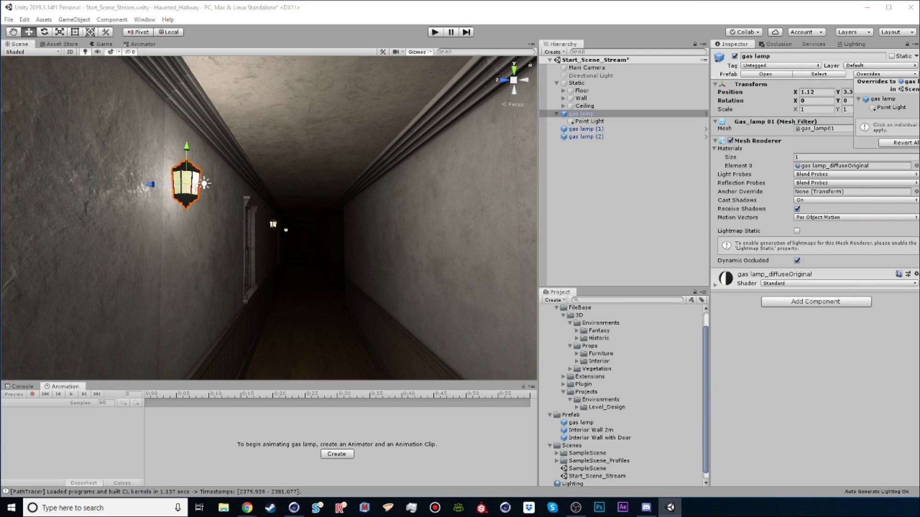
{"action": "left_click", "coordinate": [919, 143]}
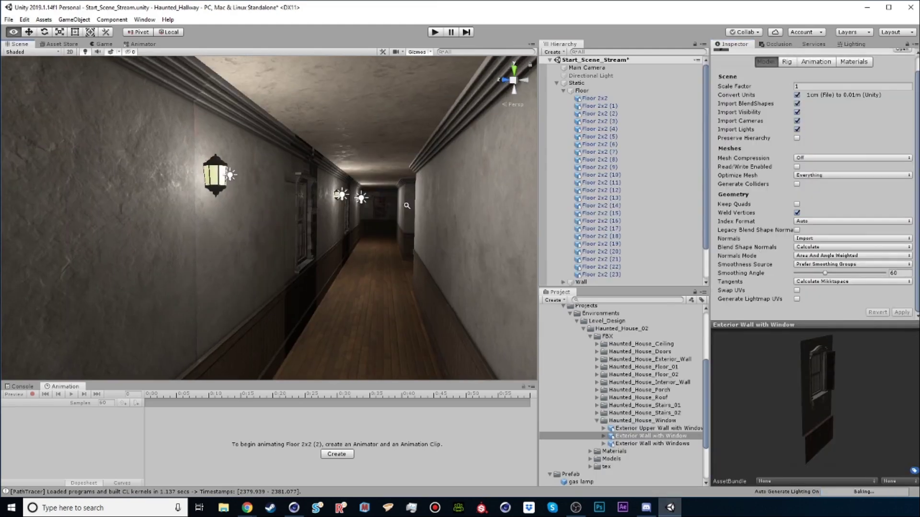
Inspect the lit hallway walls and the window wall at the far end while the lighting bakes
{"action": "right_click_drag", "start_coordinate": [455, 206], "coordinate": [342, 233]}
{"action": "left_click", "coordinate": [342, 232]}
{"action": "key", "text": "f"}
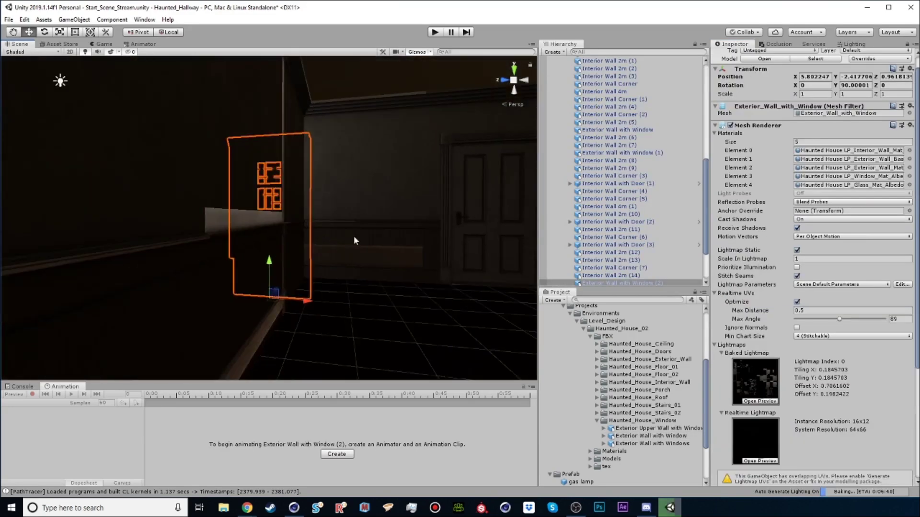
{"action": "scroll", "coordinate": [392, 257], "scroll_direction": "down", "scroll_amount": 3}
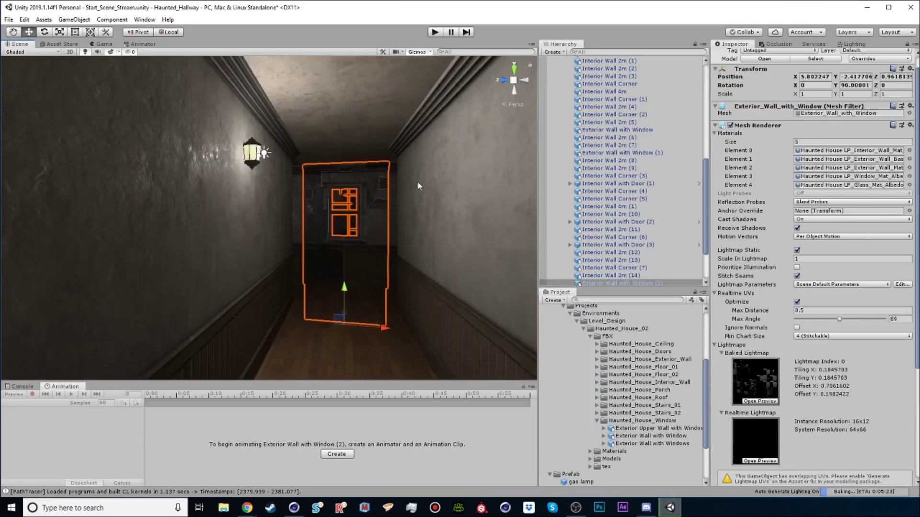
{"action": "left_click", "coordinate": [441, 206]}
{"action": "scroll", "coordinate": [475, 230], "scroll_direction": "up", "scroll_amount": 5}
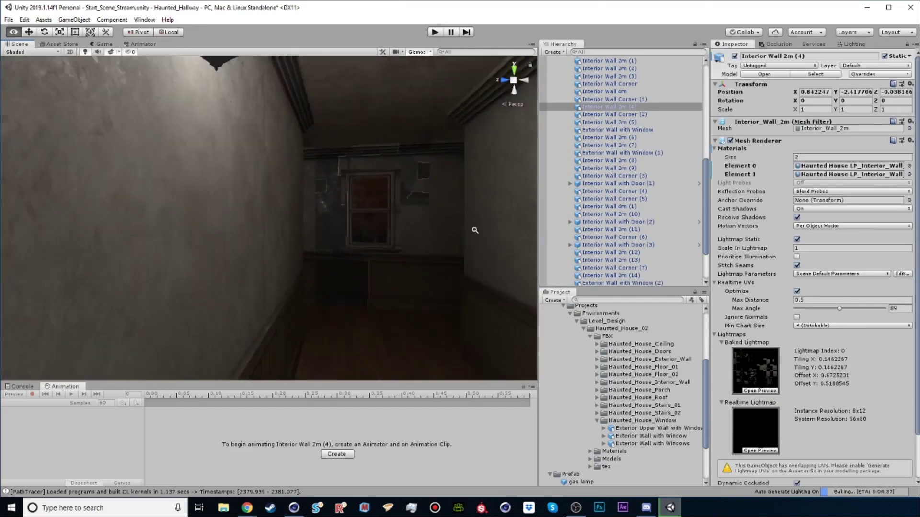
{"action": "right_click_drag", "start_coordinate": [475, 230], "coordinate": [375, 233], "text": "alt"}
{"action": "middle_click_drag", "start_coordinate": [375, 233], "coordinate": [324, 212], "text": "alt"}
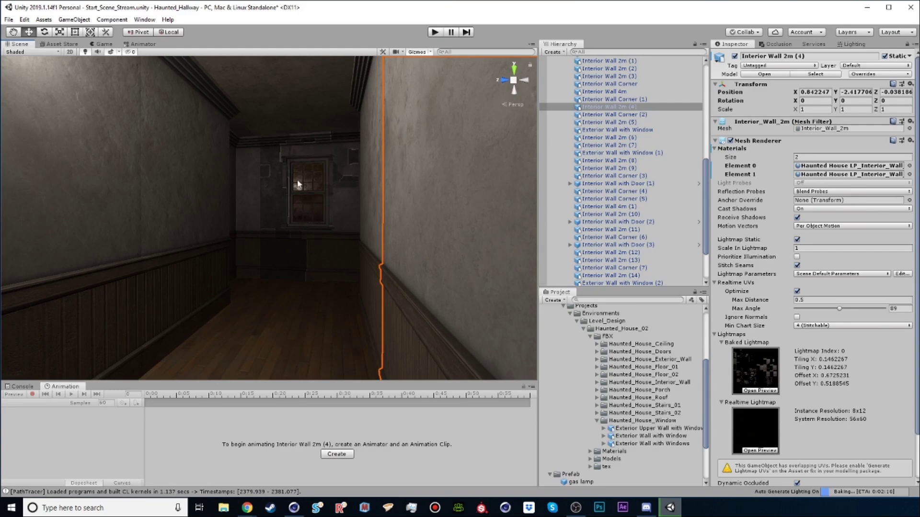
{"action": "left_click", "coordinate": [295, 195]}
{"action": "left_click", "coordinate": [410, 235]}
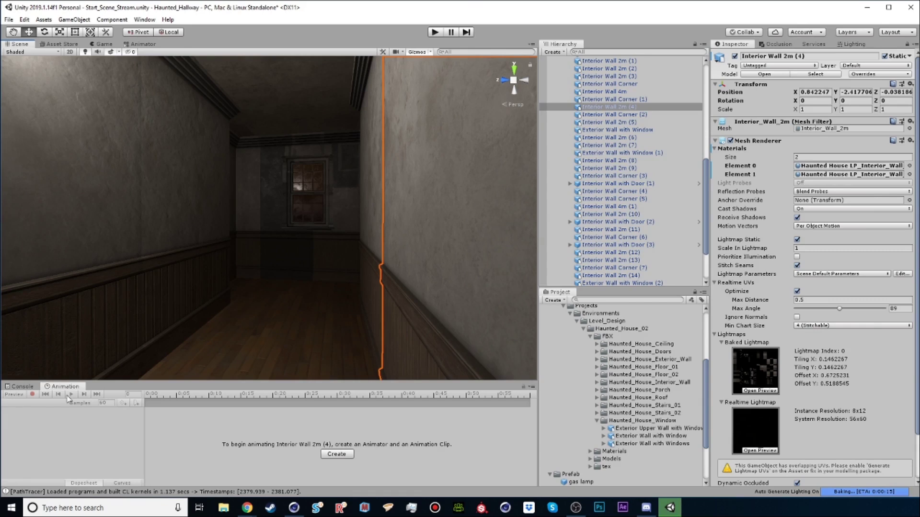
Review the console messages during the bake and examine the hallway's walls, floor and gas lamp lighting
{"action": "left_click", "coordinate": [23, 387]}
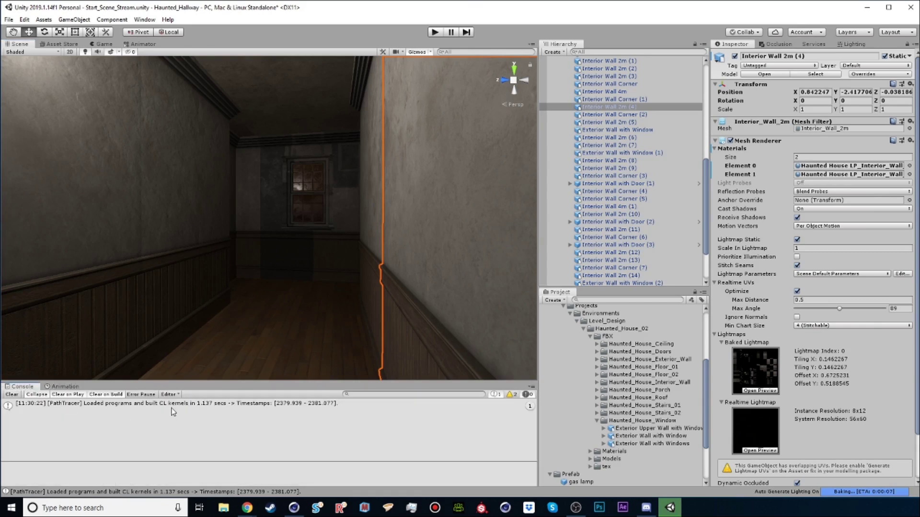
{"action": "left_click", "coordinate": [60, 387]}
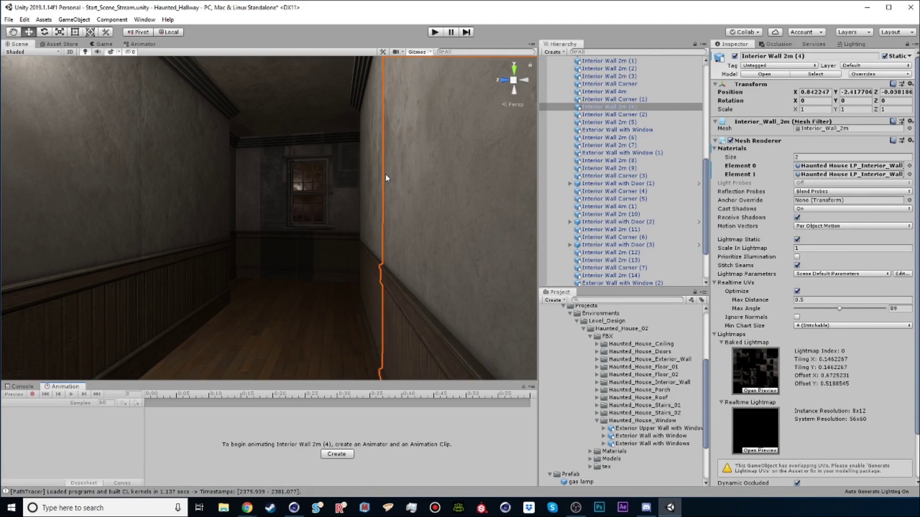
{"action": "right_click_drag", "start_coordinate": [284, 343], "coordinate": [301, 353], "text": "alt"}
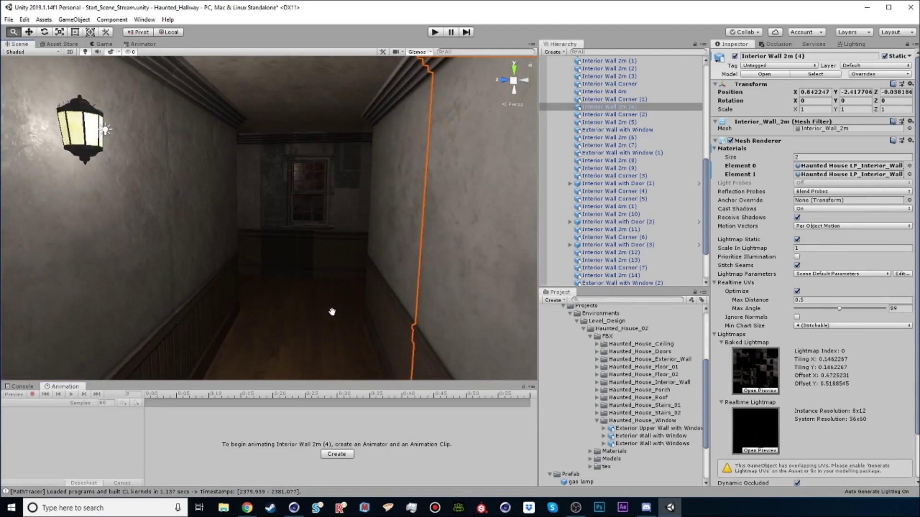
{"action": "middle_click_drag", "start_coordinate": [330, 314], "coordinate": [320, 267], "text": "alt"}
{"action": "right_click_drag", "start_coordinate": [321, 267], "coordinate": [297, 261], "text": "alt"}
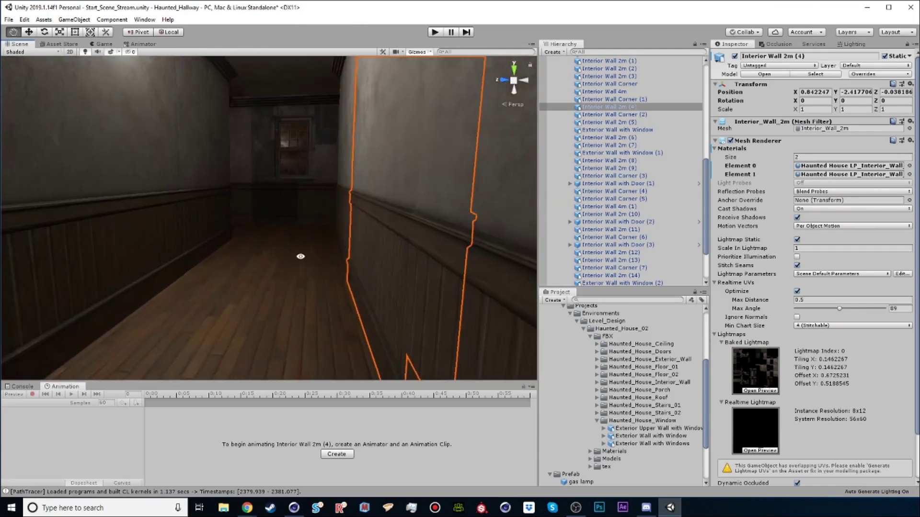
{"action": "scroll", "coordinate": [300, 260], "scroll_direction": "down", "scroll_amount": 3}
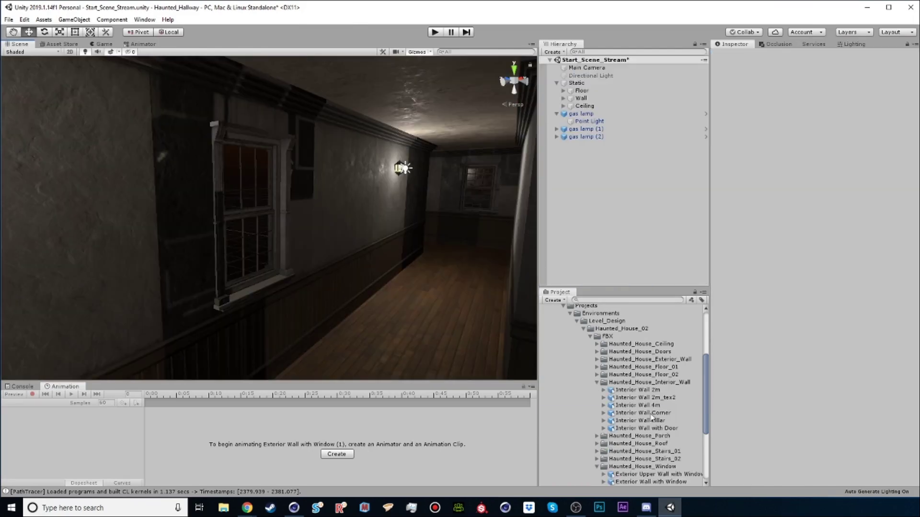
Enable Generate Lightmap UVs for the Interior Wall Corner model, apply the import settings and collapse the interior wall folder
{"action": "left_click", "coordinate": [651, 414]}
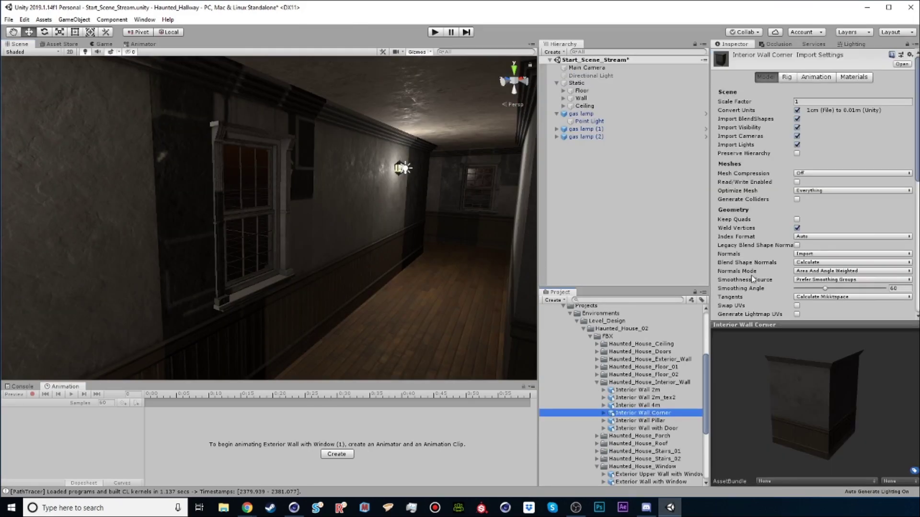
{"action": "scroll", "coordinate": [751, 277], "scroll_direction": "down", "scroll_amount": 3}
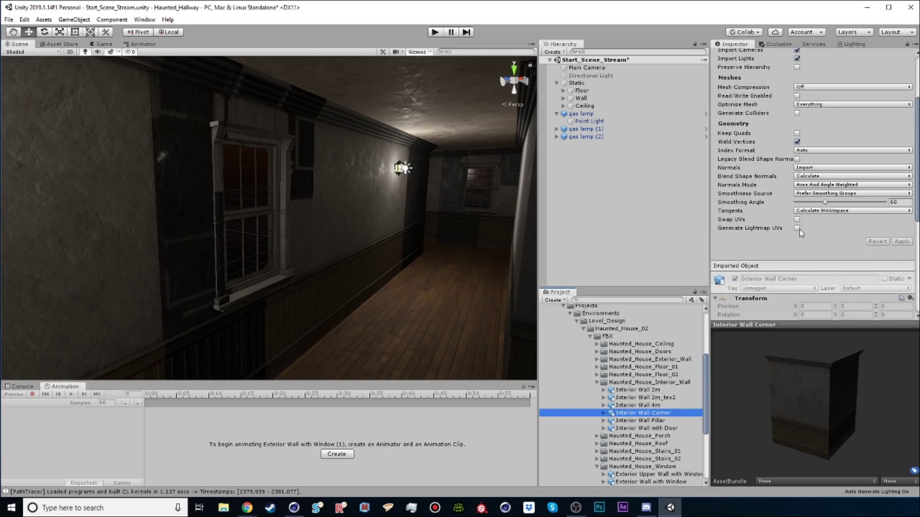
{"action": "left_click", "coordinate": [797, 230]}
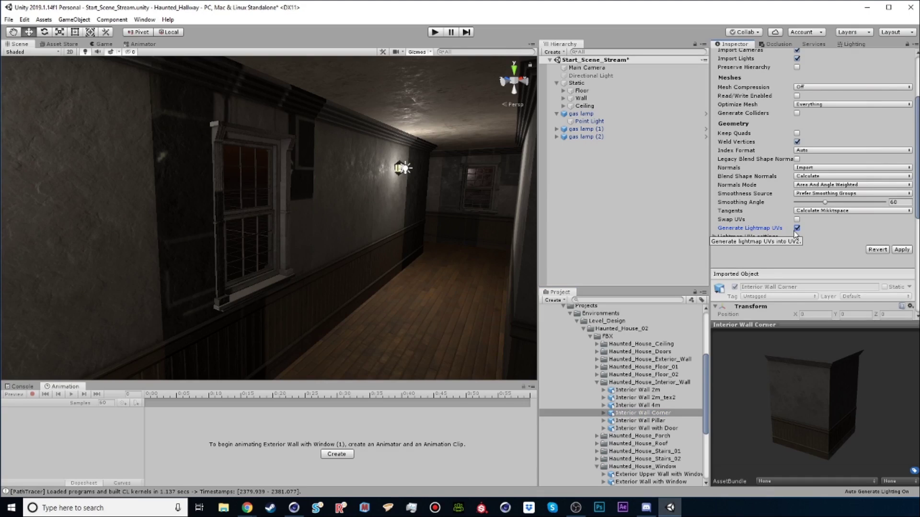
{"action": "left_click", "coordinate": [902, 250]}
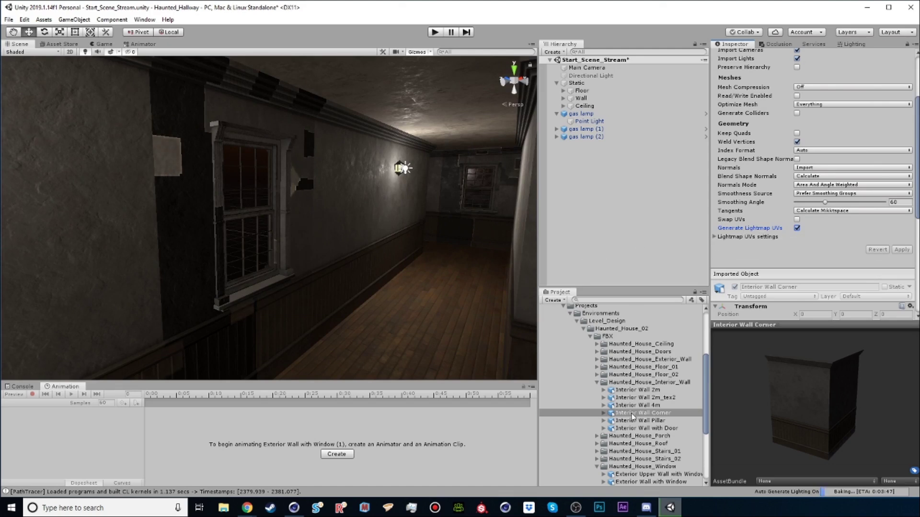
{"action": "left_click", "coordinate": [597, 382]}
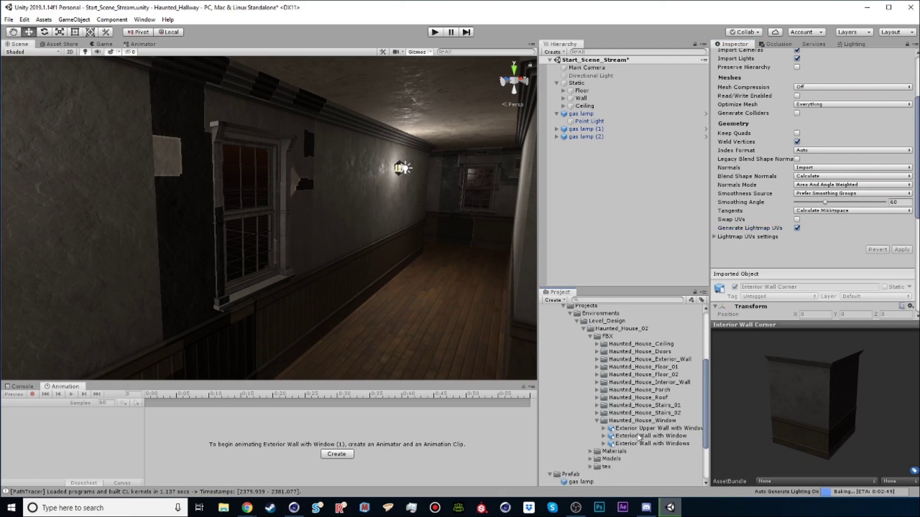
Enable Generate Lightmap UVs for the Exterior Wall with Window model and apply the import settings
{"action": "left_click", "coordinate": [639, 436]}
{"action": "left_click", "coordinate": [797, 228]}
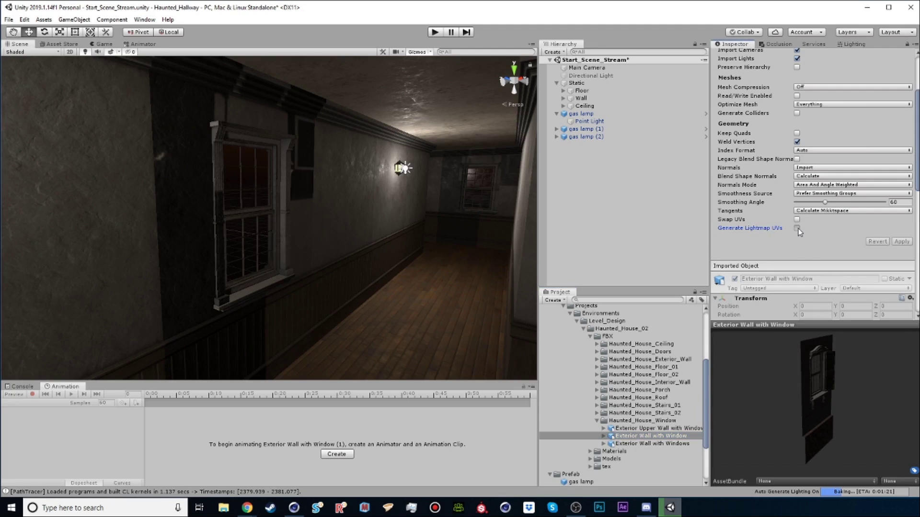
{"action": "left_click", "coordinate": [797, 228]}
{"action": "left_click", "coordinate": [899, 249]}
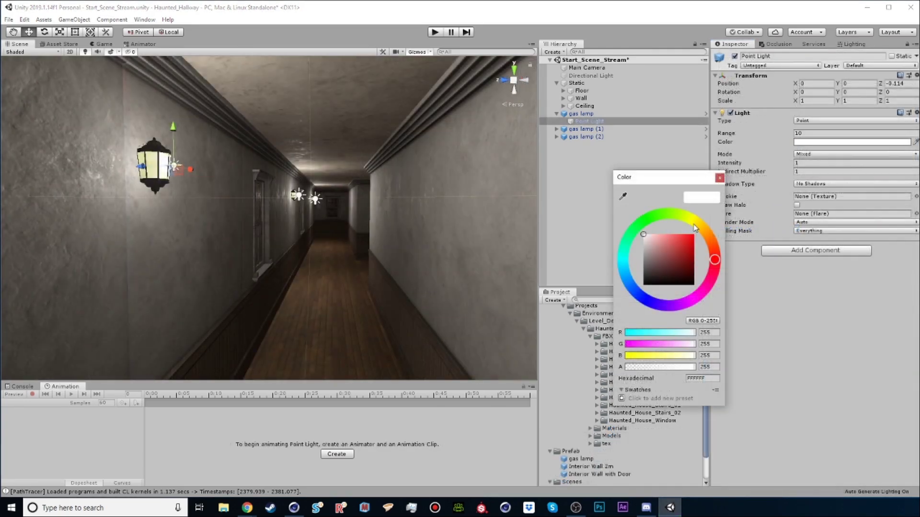
Tint the first gas lamp's point light a very pale yellow
{"action": "left_click", "coordinate": [694, 228]}
{"action": "left_click", "coordinate": [649, 237]}
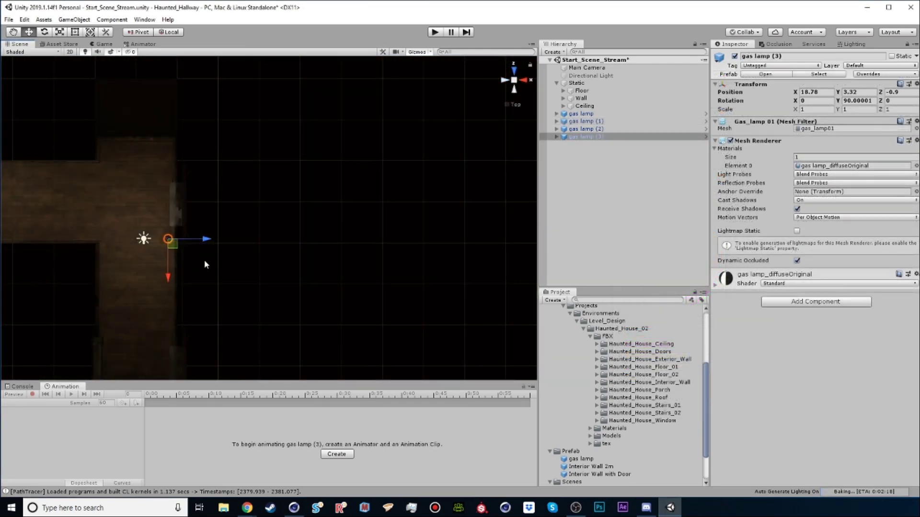
Move gas lamp (3) along the end wall of the corridor to Z -2.1, between the two wall openings
{"action": "middle_click_drag", "start_coordinate": [204, 264], "coordinate": [252, 169]}
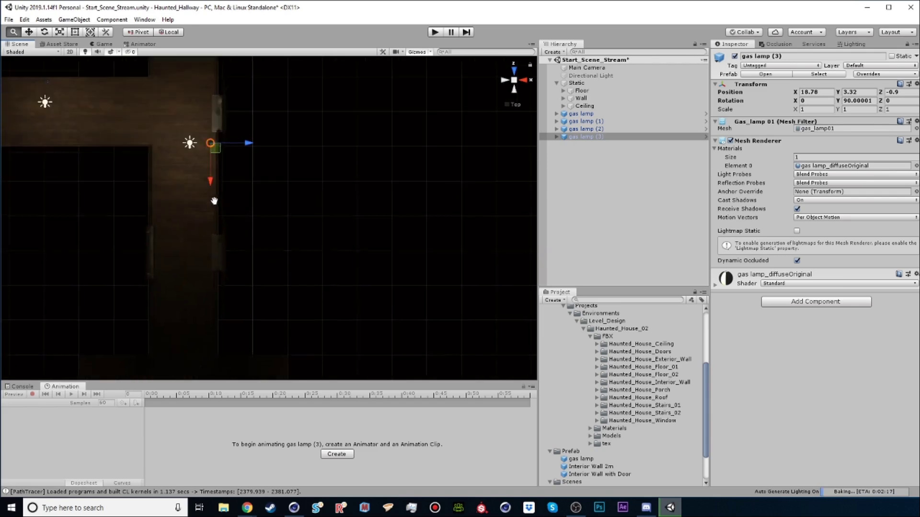
{"action": "left_click_drag", "start_coordinate": [213, 193], "coordinate": [214, 234]}
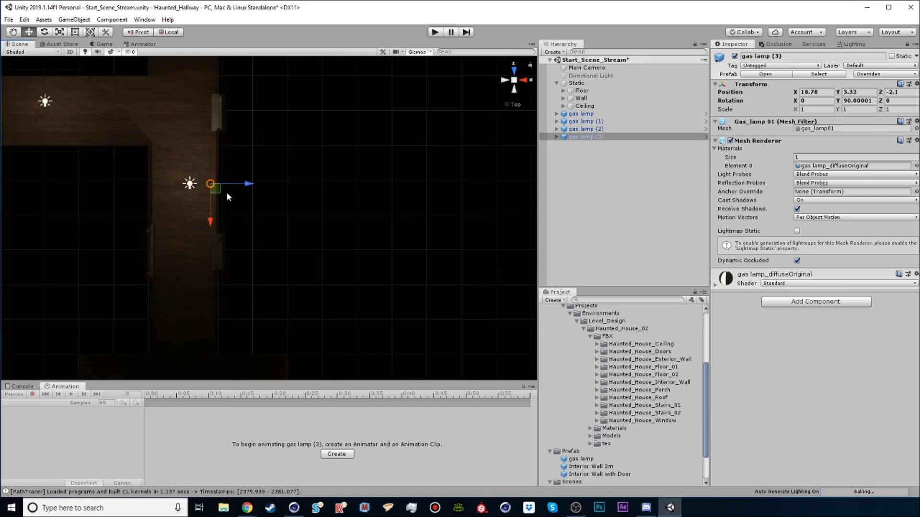
Switch to the browser to study the pt hallway and upper-floor reference images, and return to Unity
{"action": "key", "text": "alt+Tab"}
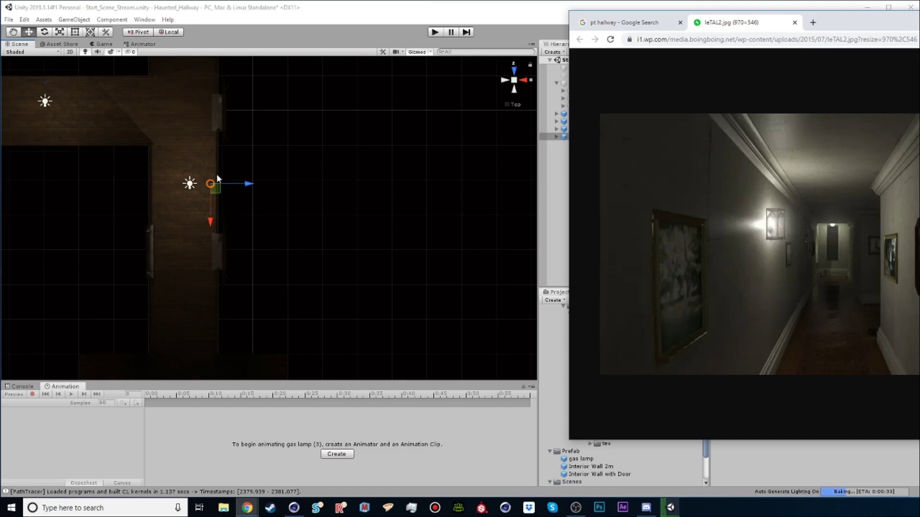
{"action": "key", "text": "alt+Tab"}
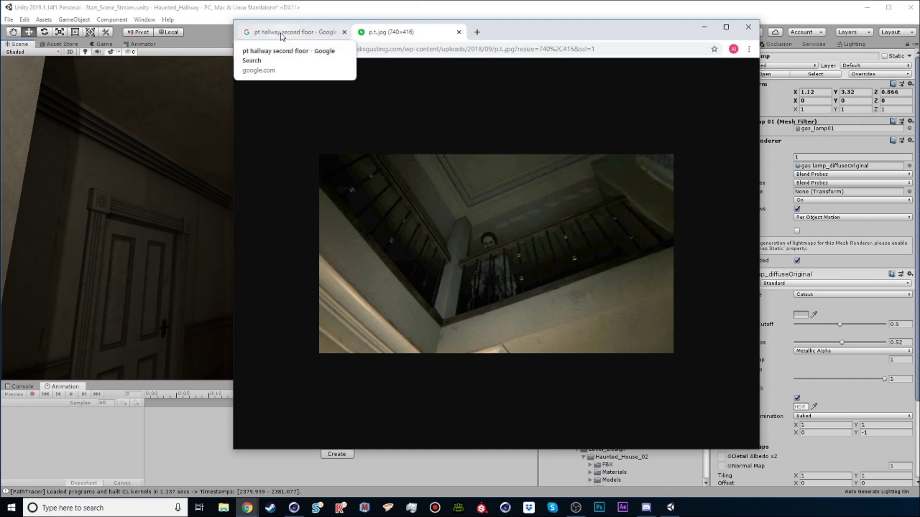
{"action": "left_click", "coordinate": [218, 10]}
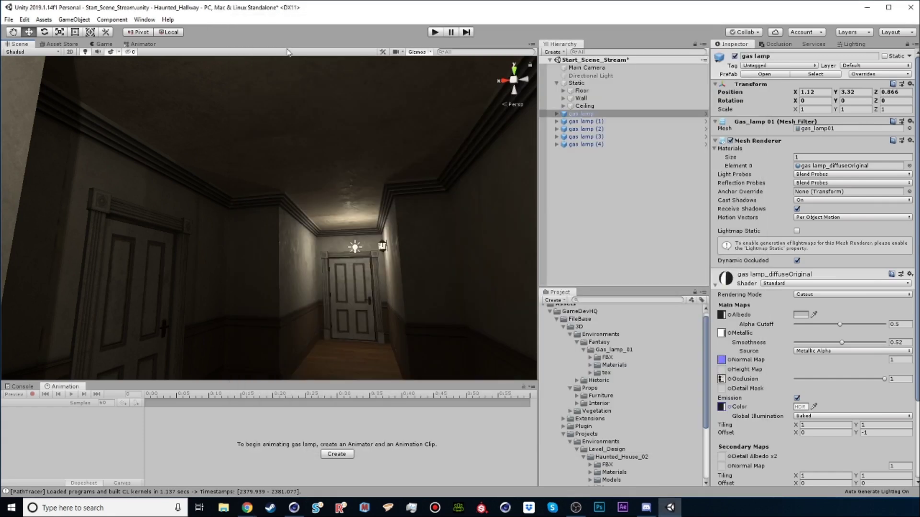
Select ceiling tiles Ceiling 2x2 (16) to (21) near the door alcove and raise them together to open a taller space
{"action": "right_click_drag", "start_coordinate": [292, 158], "coordinate": [249, 193]}
{"action": "left_click", "coordinate": [248, 192]}
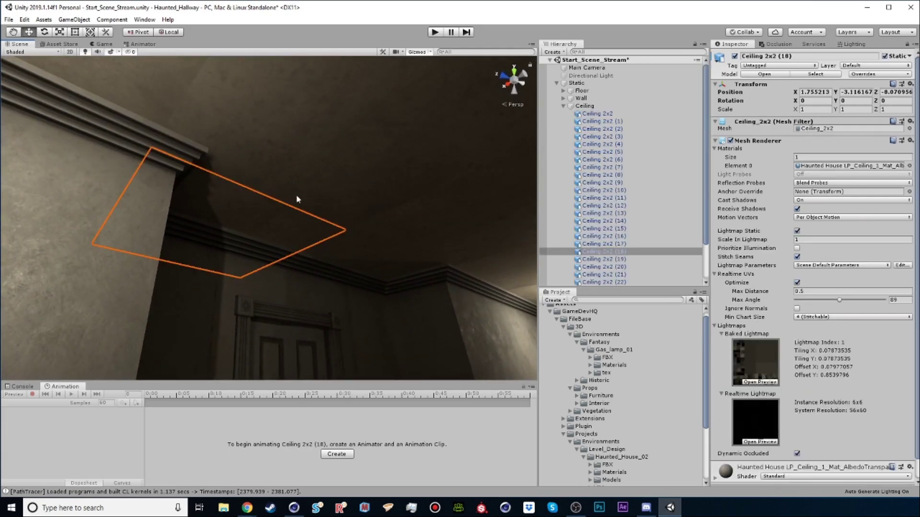
{"action": "left_click", "coordinate": [327, 185], "text": "shift"}
{"action": "left_click", "coordinate": [359, 260], "text": "shift"}
{"action": "left_click", "coordinate": [391, 228], "text": "shift"}
{"action": "right_click_drag", "start_coordinate": [391, 228], "coordinate": [515, 201]}
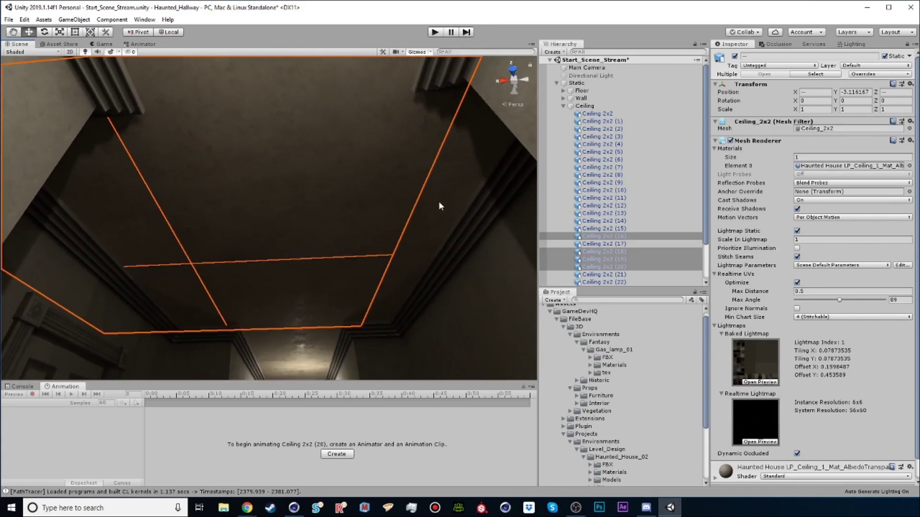
{"action": "left_click", "coordinate": [439, 206], "text": "shift"}
{"action": "left_click", "coordinate": [410, 271], "text": "shift"}
{"action": "right_click_drag", "start_coordinate": [410, 271], "coordinate": [335, 288]}
{"action": "key", "text": "w"}
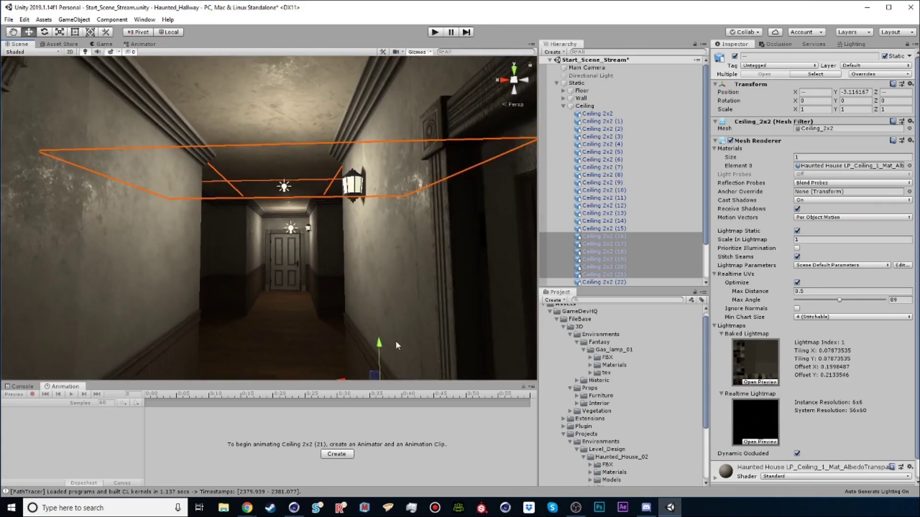
{"action": "left_click_drag", "start_coordinate": [380, 344], "coordinate": [391, 165]}
Duplicate Interior Wall 2m (12) and raise the copy above the original as an upper-storey wall
{"action": "middle_click_drag", "start_coordinate": [335, 171], "coordinate": [328, 343]}
{"action": "right_click_drag", "start_coordinate": [328, 344], "coordinate": [370, 266]}
{"action": "left_click", "coordinate": [312, 249]}
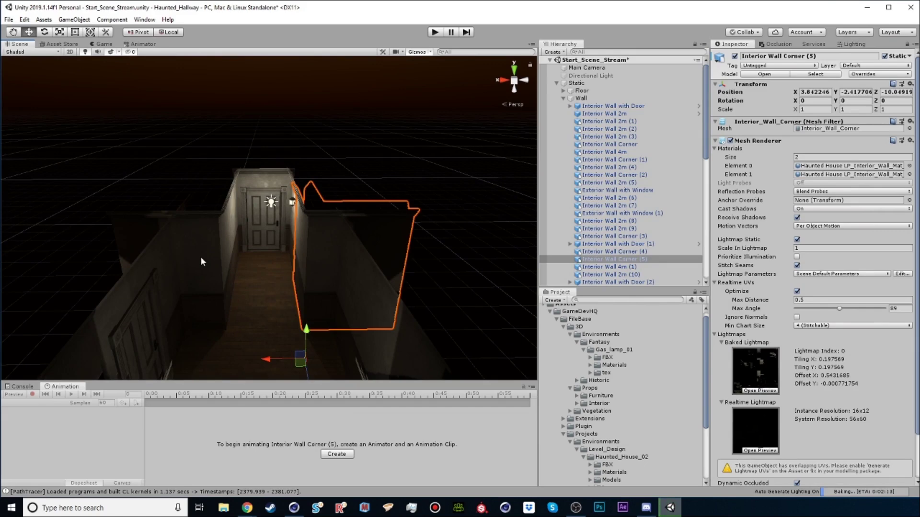
{"action": "left_click", "coordinate": [165, 267]}
{"action": "right_click_drag", "start_coordinate": [169, 266], "coordinate": [80, 289]}
{"action": "left_click_drag", "start_coordinate": [80, 289], "coordinate": [68, 290], "text": "alt"}
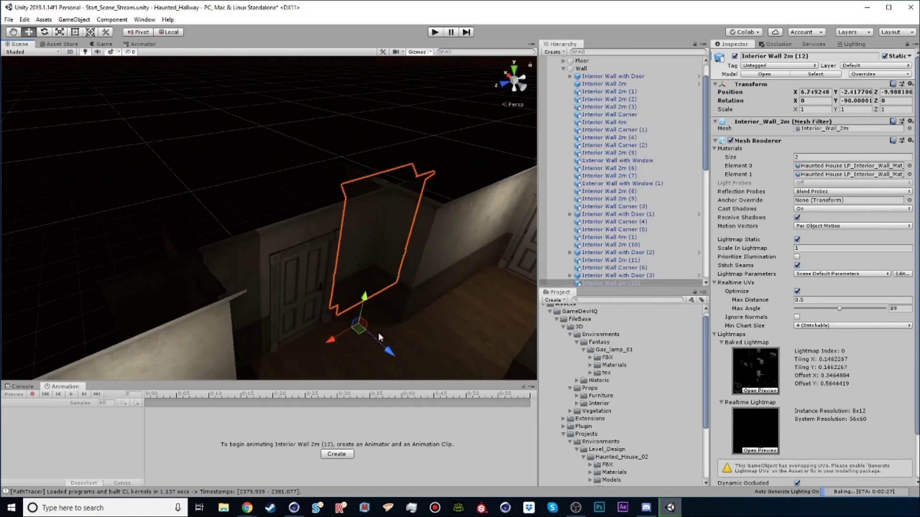
{"action": "key", "text": "ctrl+d"}
{"action": "left_click_drag", "start_coordinate": [360, 323], "coordinate": [360, 237]}
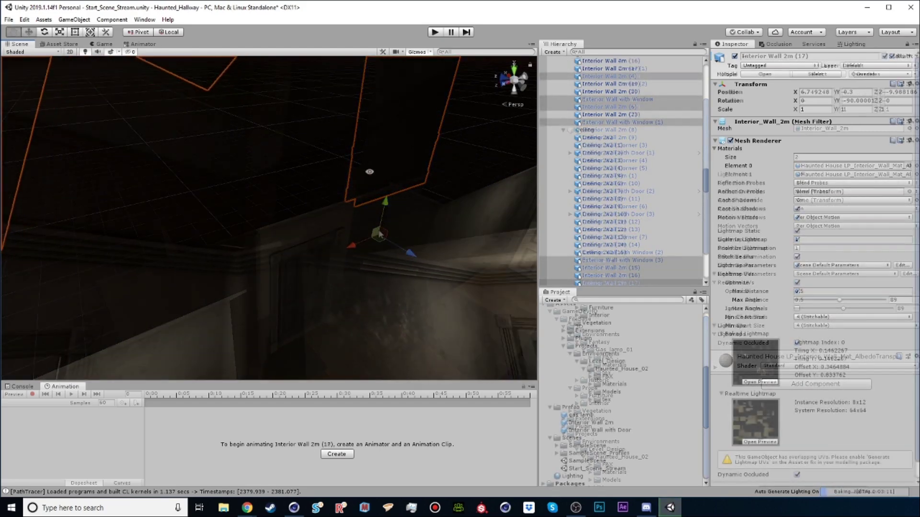
Select the upper wall copies together with the raised ceiling tiles and shift the group slightly upward
{"action": "right_click_drag", "start_coordinate": [287, 182], "coordinate": [254, 190]}
{"action": "left_click", "coordinate": [254, 187], "text": "shift"}
{"action": "left_click", "coordinate": [335, 182], "text": "shift"}
{"action": "left_click", "coordinate": [431, 170], "text": "shift"}
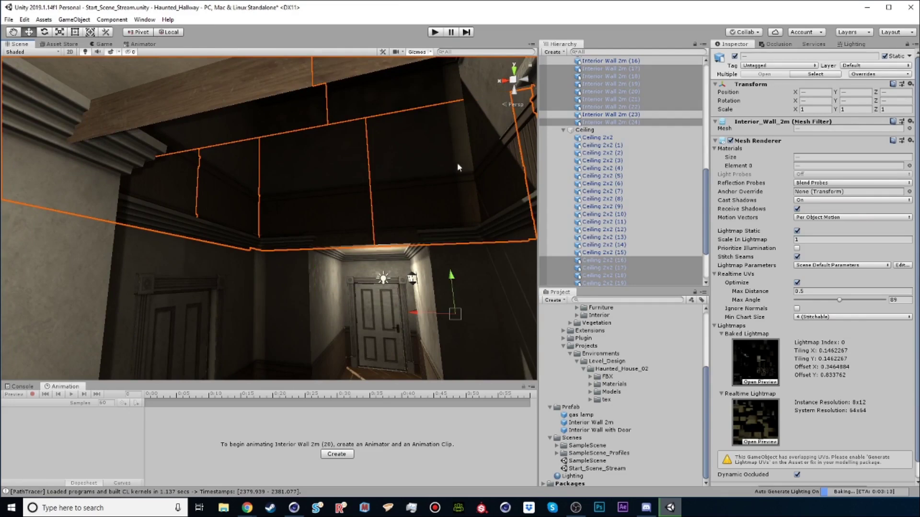
{"action": "left_click", "coordinate": [487, 158], "text": "shift"}
{"action": "mouse_move", "coordinate": [487, 158]}
{"action": "right_mouse_down"}
{"action": "mouse_move", "coordinate": [488, 138]}
{"action": "mouse_move", "coordinate": [491, 160]}
{"action": "right_mouse_up"}
{"action": "right_click_drag", "start_coordinate": [424, 236], "coordinate": [287, 239], "text": "alt"}
{"action": "left_click_drag", "start_coordinate": [464, 271], "coordinate": [467, 257]}
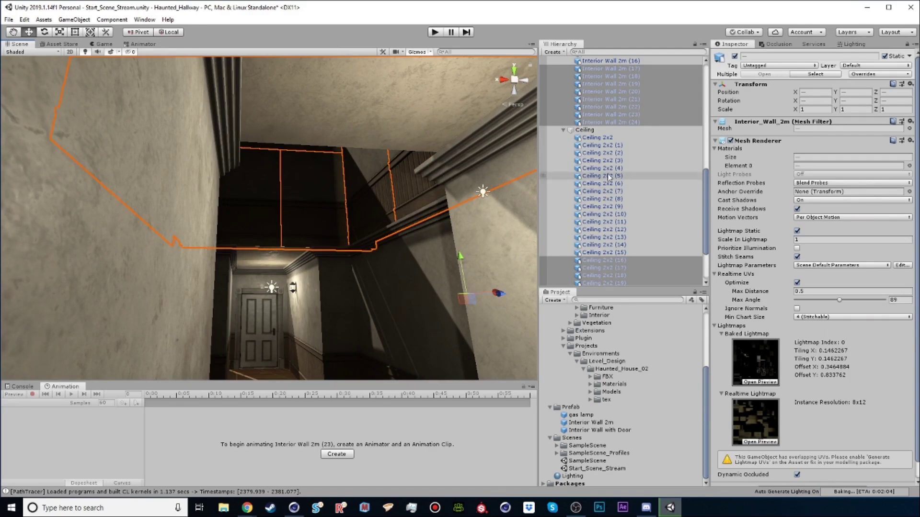
Collapse the Wall and Ceiling groups in the scene hierarchy
{"action": "scroll", "coordinate": [579, 125], "scroll_direction": "up", "scroll_amount": 10}
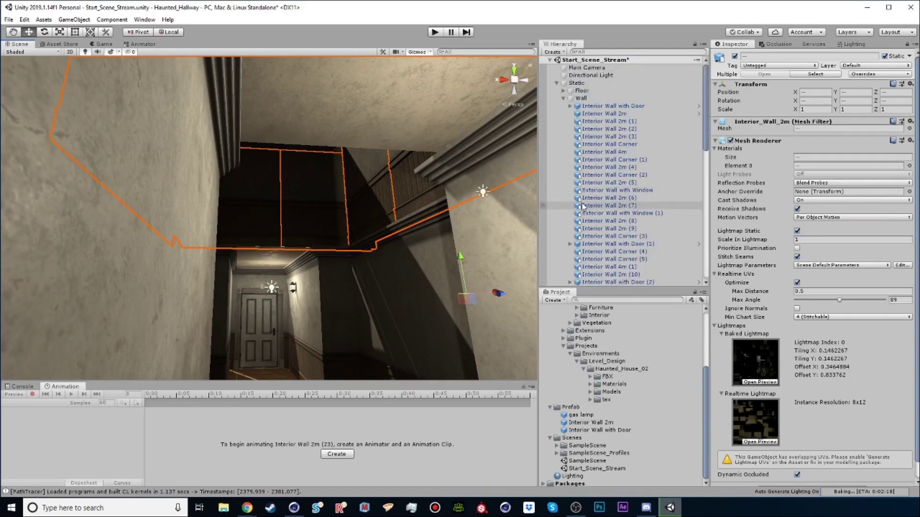
{"action": "left_click", "coordinate": [563, 98]}
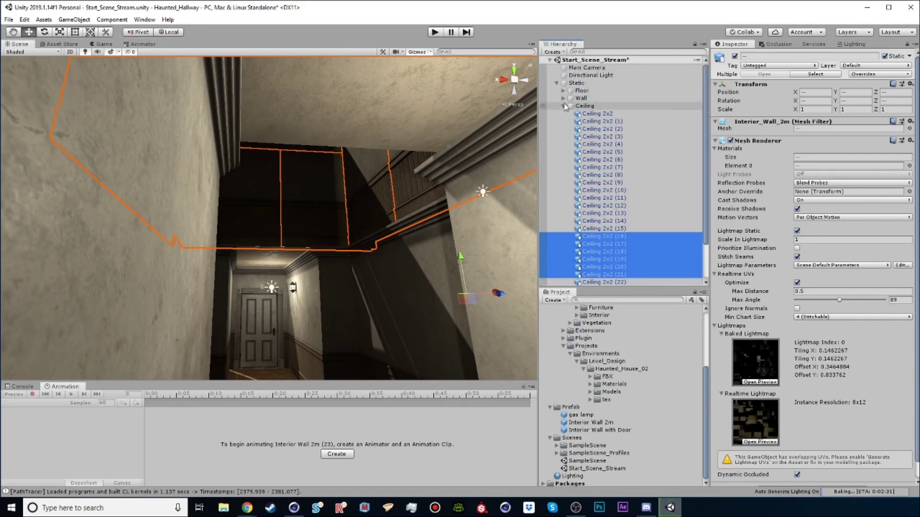
{"action": "left_click", "coordinate": [563, 106]}
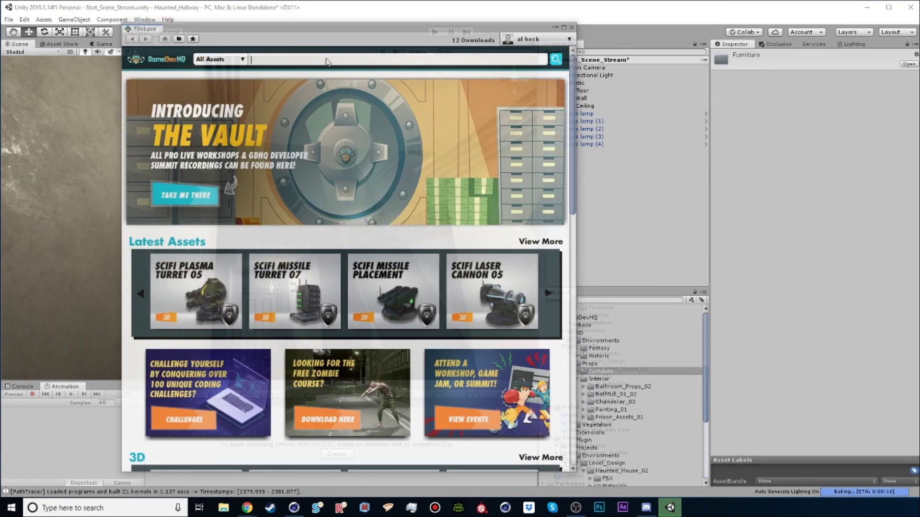
Search the Filebase library for "light", browse the second page of results and close the library
{"action": "type", "text": "light"}
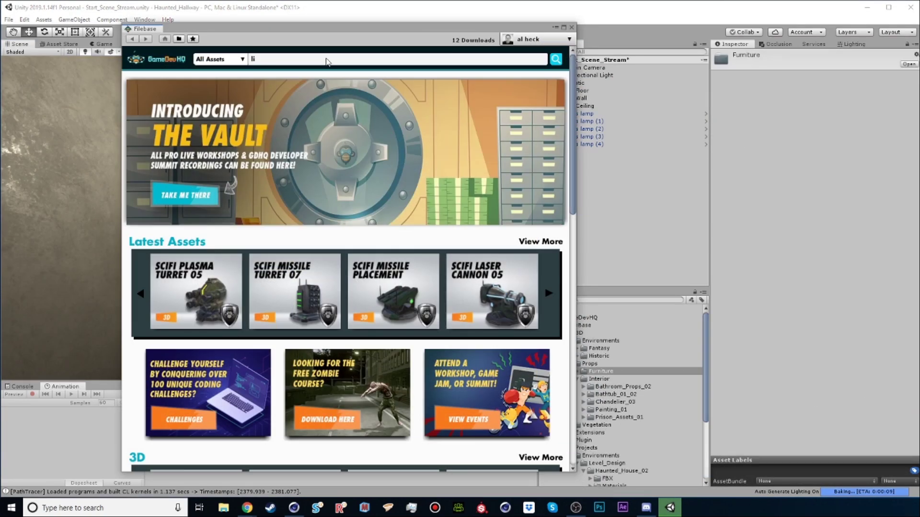
{"action": "key", "text": "Return"}
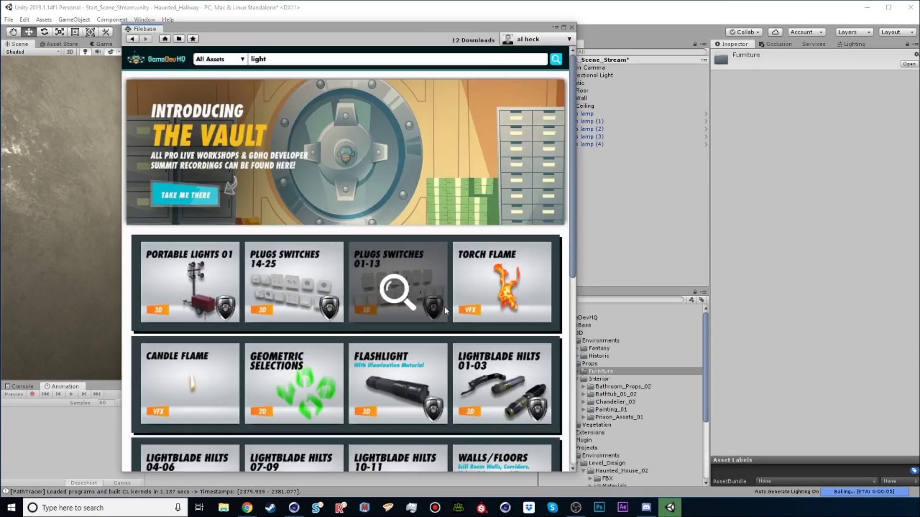
{"action": "scroll", "coordinate": [457, 341], "scroll_direction": "down", "scroll_amount": 6}
{"action": "left_click", "coordinate": [351, 397]}
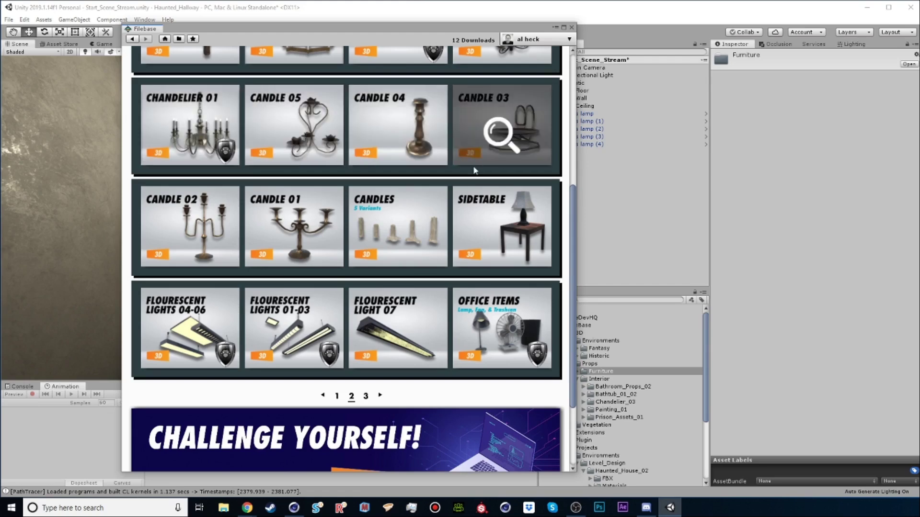
{"action": "scroll", "coordinate": [451, 280], "scroll_direction": "up", "scroll_amount": 3}
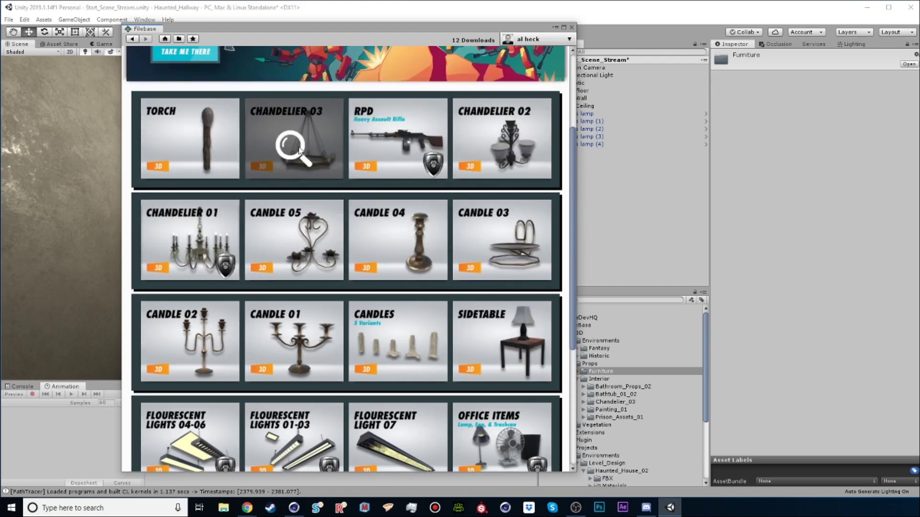
{"action": "left_click", "coordinate": [572, 27]}
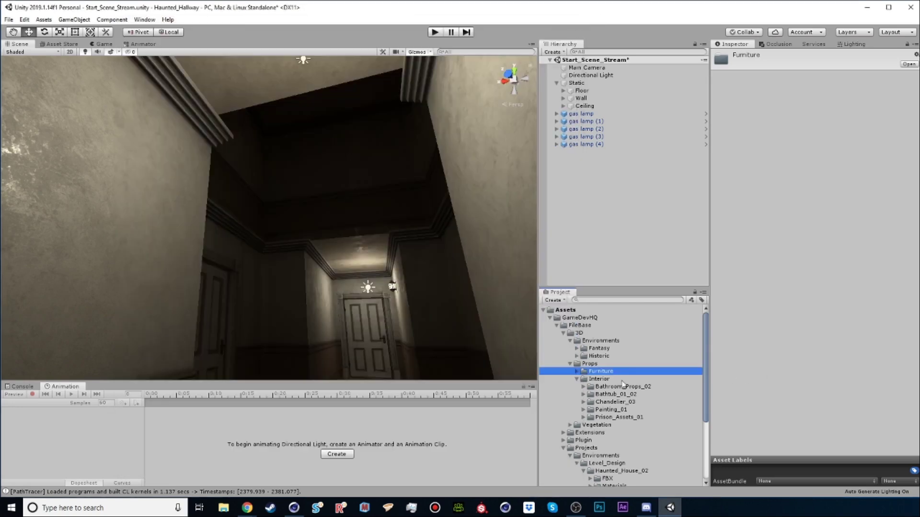
Add the Chandelier_03 model from the Interior props folder to the scene hierarchy
{"action": "left_click", "coordinate": [584, 402]}
{"action": "left_click", "coordinate": [623, 417]}
{"action": "left_click", "coordinate": [609, 241]}
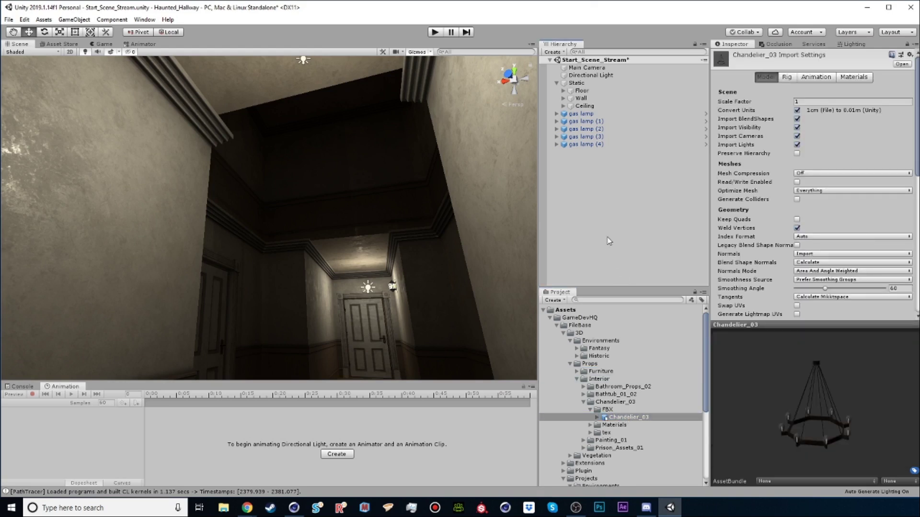
{"action": "left_click_drag", "start_coordinate": [609, 241], "coordinate": [608, 238]}
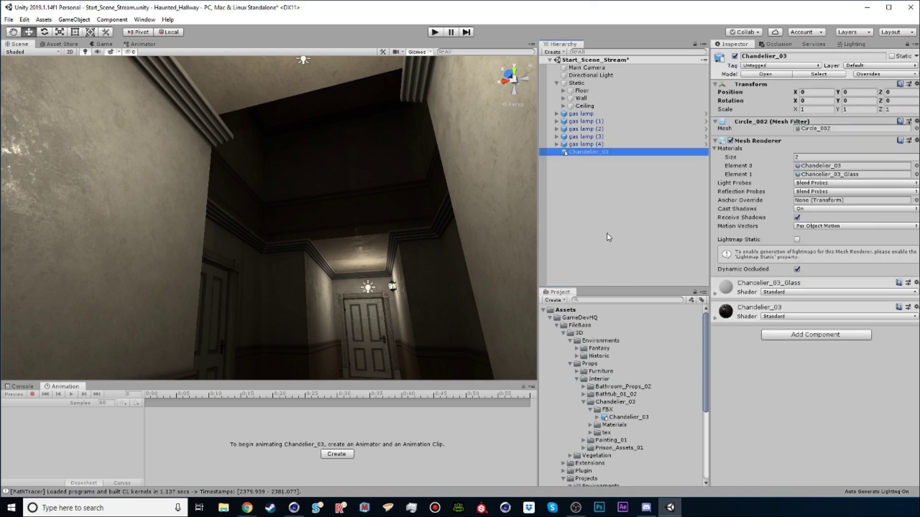
Move the chandelier from the origin to the centre of the open upper-storey area, at about X 18.02, Z -9.04
{"action": "left_click", "coordinate": [512, 76]}
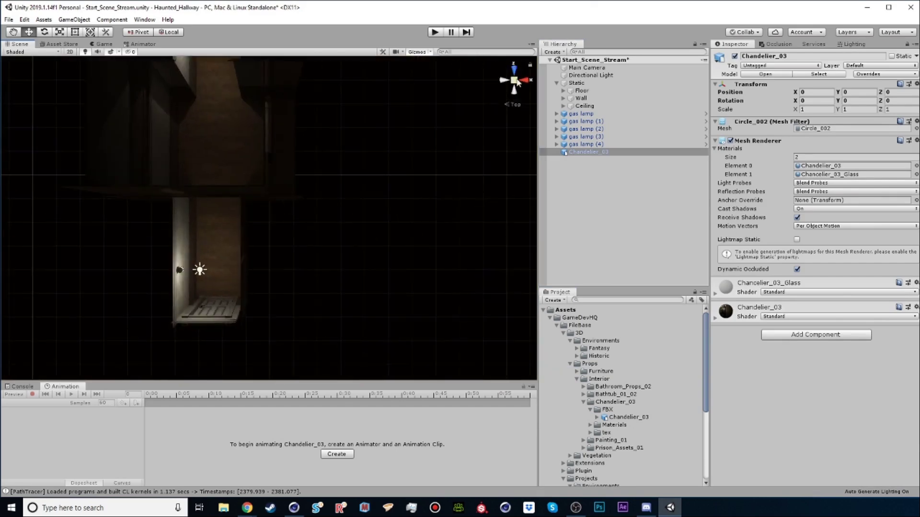
{"action": "scroll", "coordinate": [68, 196], "scroll_direction": "down", "scroll_amount": 5}
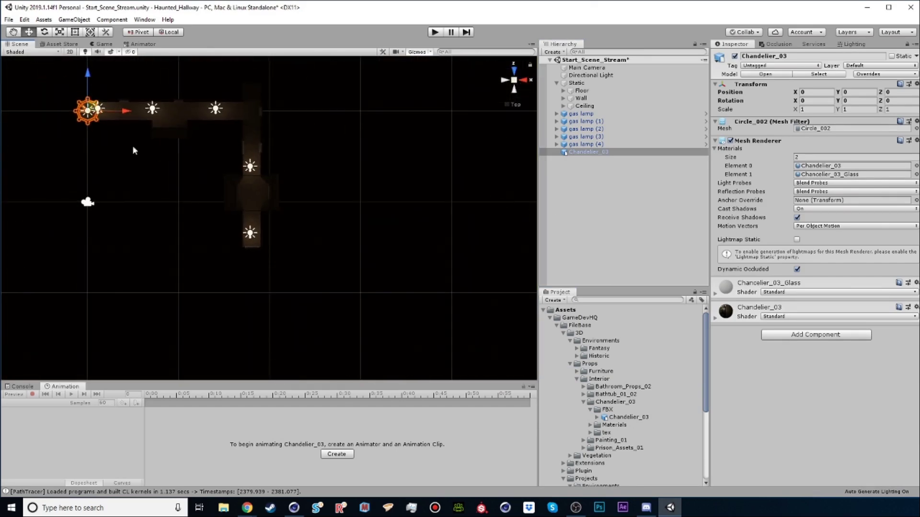
{"action": "left_click_drag", "start_coordinate": [96, 98], "coordinate": [261, 188]}
{"action": "key", "text": "f"}
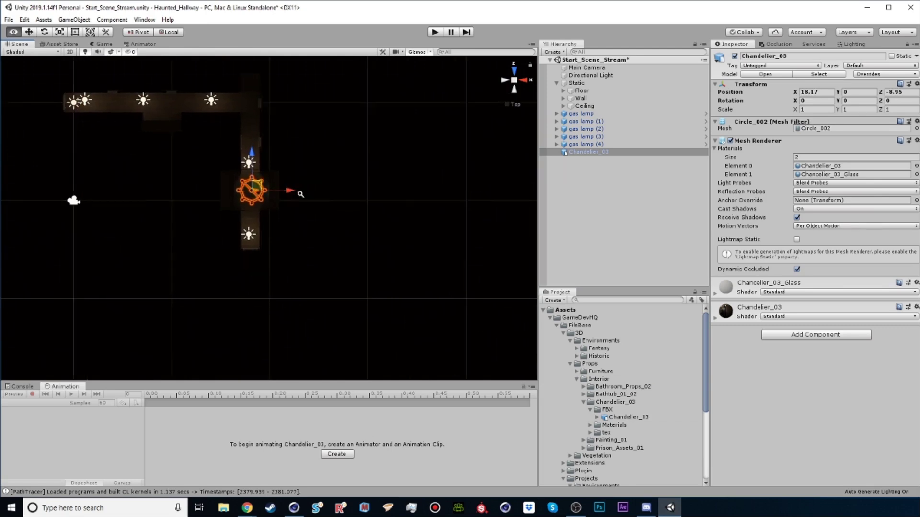
{"action": "middle_click_drag", "start_coordinate": [104, 161], "coordinate": [126, 211], "text": "alt"}
{"action": "right_click_drag", "start_coordinate": [275, 199], "coordinate": [328, 196], "text": "alt"}
{"action": "left_click_drag", "start_coordinate": [249, 193], "coordinate": [245, 195]}
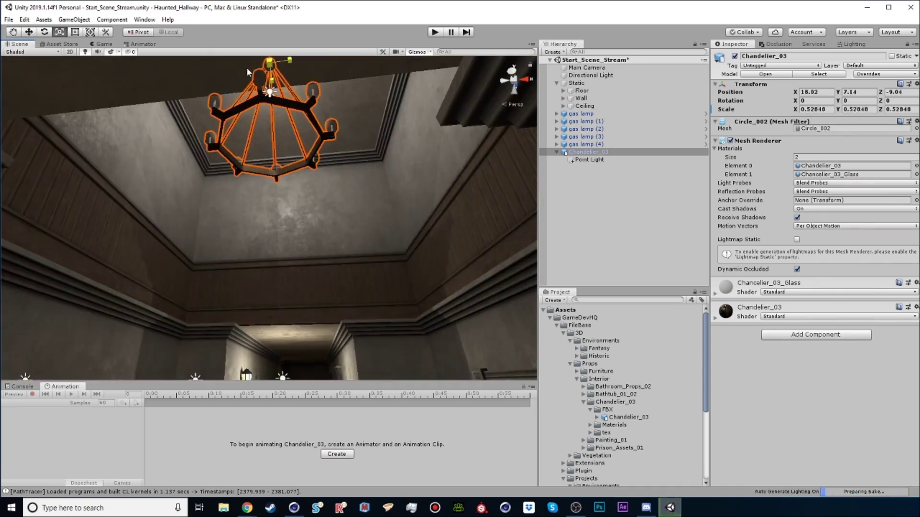
Lower the chandelier's child Point Light into the chandelier ring, to about Y -2.57
{"action": "left_click", "coordinate": [590, 159]}
{"action": "key", "text": "e"}
{"action": "key", "text": "w"}
{"action": "left_click_drag", "start_coordinate": [269, 67], "coordinate": [269, 111]}
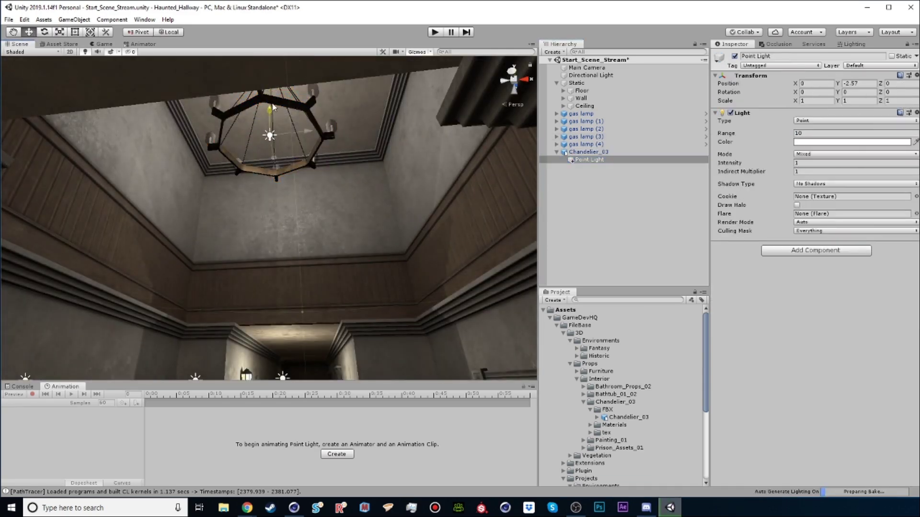
Tint the chandelier's Point Light a pale warm yellow
{"action": "left_click", "coordinate": [813, 142]}
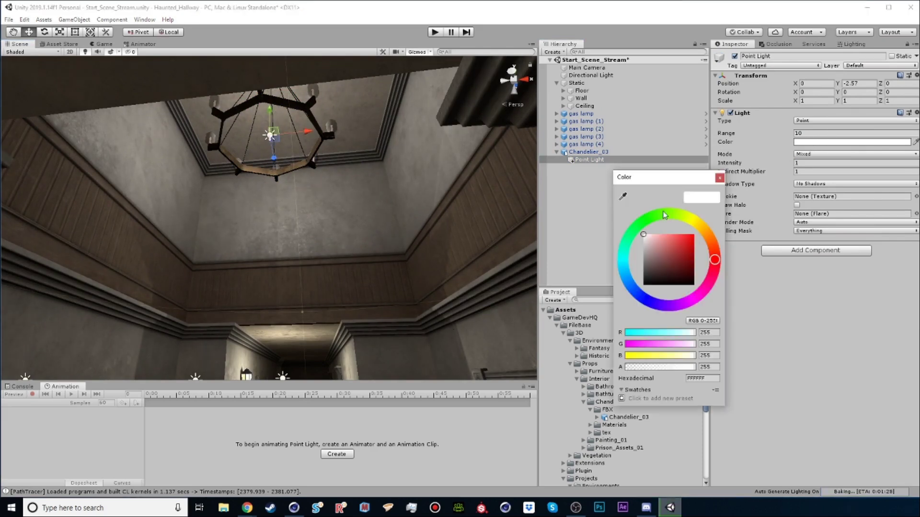
{"action": "left_click", "coordinate": [695, 221]}
{"action": "left_click_drag", "start_coordinate": [648, 237], "coordinate": [649, 230]}
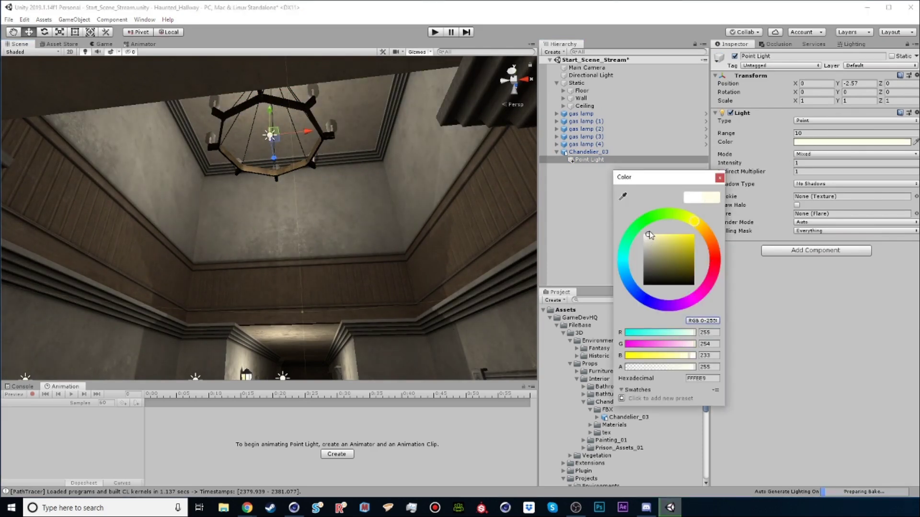
{"action": "left_click", "coordinate": [720, 178]}
Give the chandelier's Point Light Soft Shadows and reduce the shadow bias to 0
{"action": "left_click", "coordinate": [814, 185]}
{"action": "left_click", "coordinate": [819, 216]}
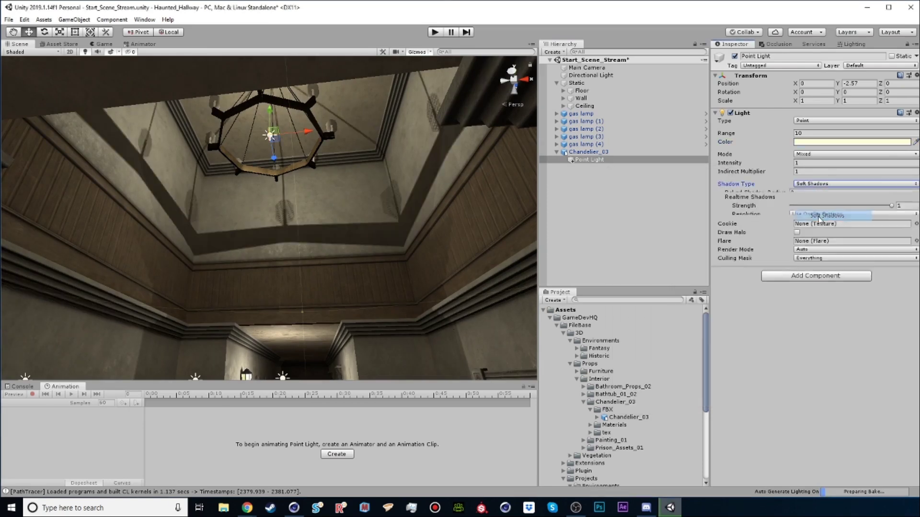
{"action": "mouse_move", "coordinate": [797, 245]}
{"action": "left_mouse_down"}
{"action": "mouse_move", "coordinate": [789, 246]}
{"action": "mouse_move", "coordinate": [800, 239]}
{"action": "mouse_move", "coordinate": [789, 239]}
{"action": "mouse_move", "coordinate": [792, 229]}
{"action": "left_mouse_up"}
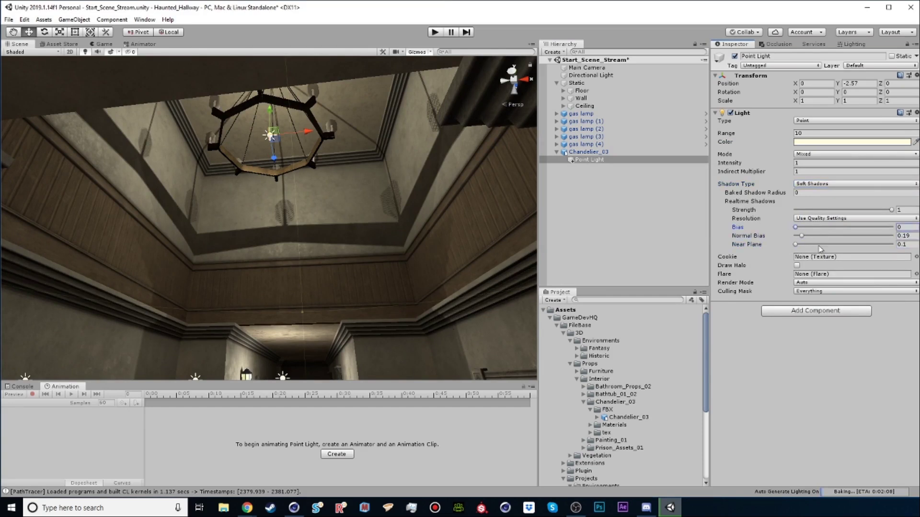
{"action": "right_click_drag", "start_coordinate": [423, 189], "coordinate": [420, 229]}
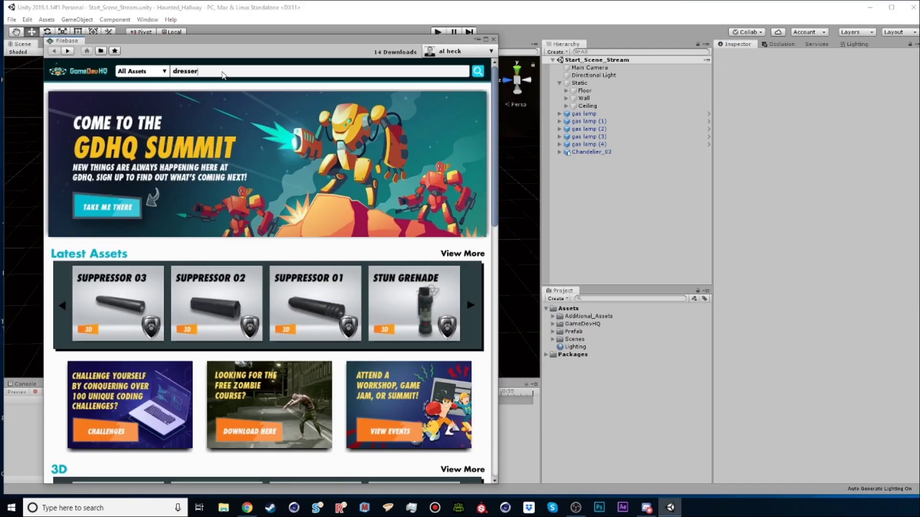
Search the Filebase library for "dresser" and locate the Old Dresser 02 asset in the project
{"action": "key", "text": "Return"}
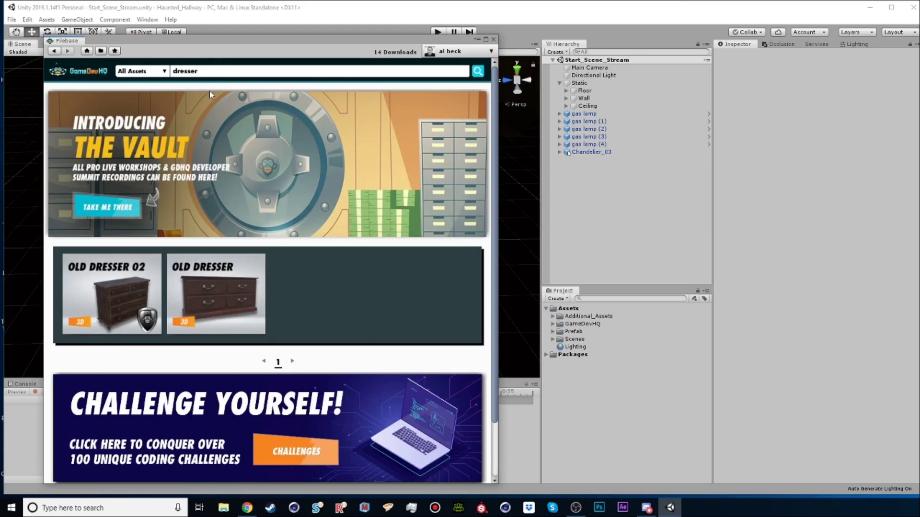
{"action": "left_click", "coordinate": [110, 291]}
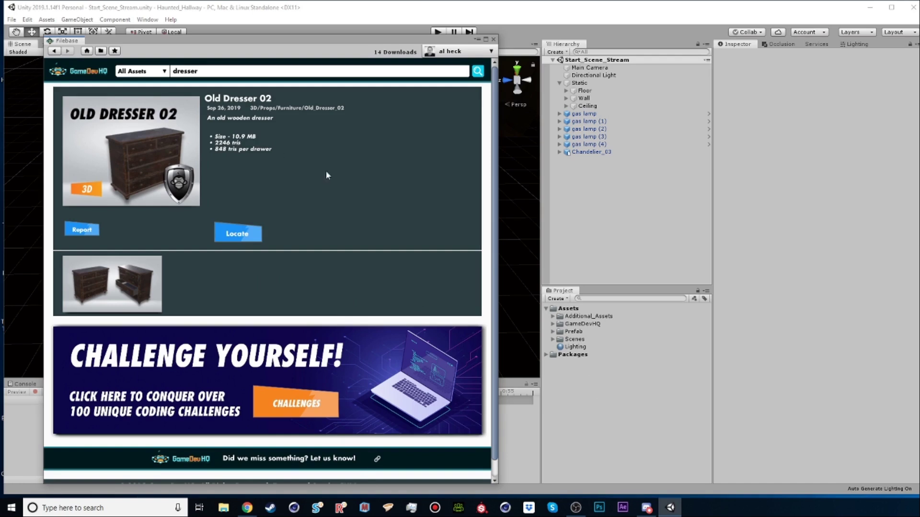
{"action": "left_click", "coordinate": [235, 237]}
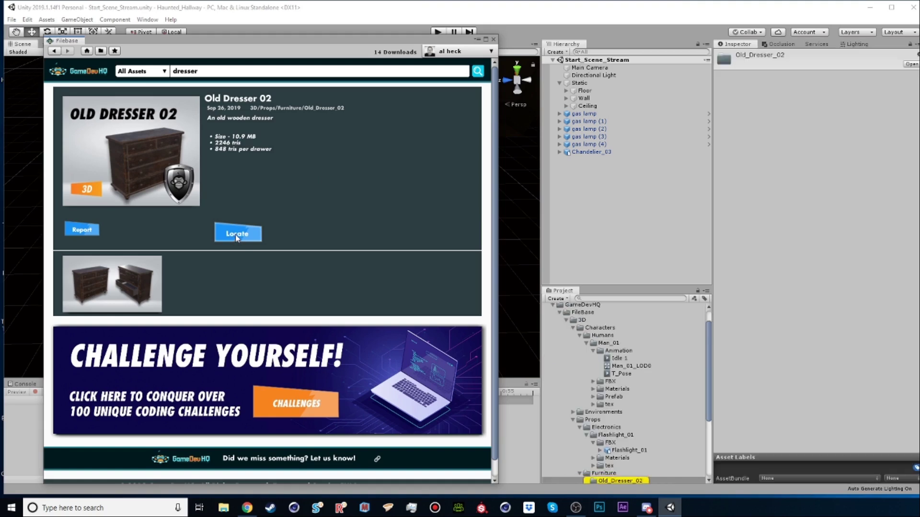
Tidy the expanded project folders and place the Old_Dresser_02 model in the hallway alcove at about X 10.14, Z -1.17
{"action": "left_click", "coordinate": [573, 328]}
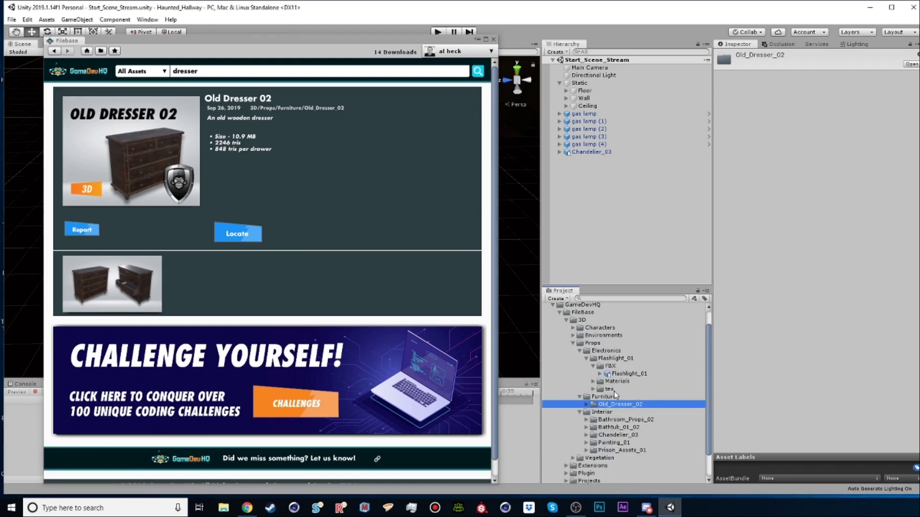
{"action": "left_click", "coordinate": [588, 359]}
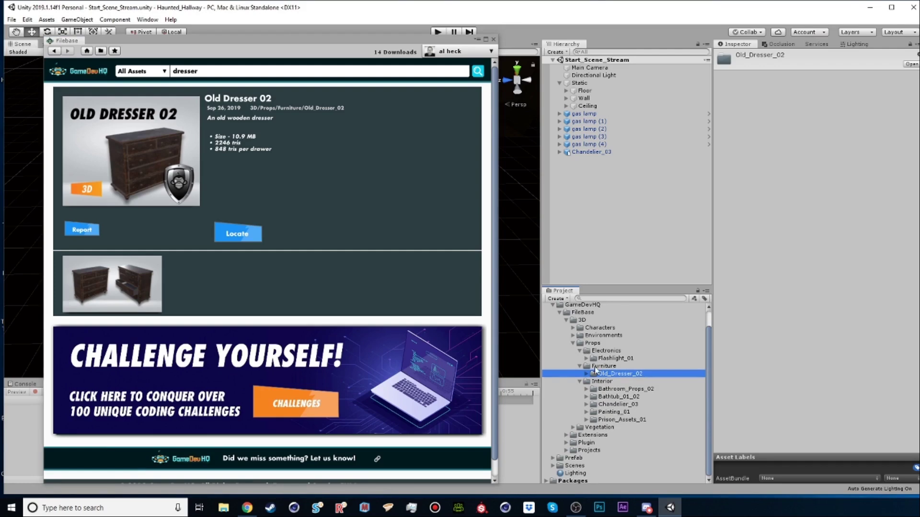
{"action": "left_click_drag", "start_coordinate": [586, 376], "coordinate": [362, 203]}
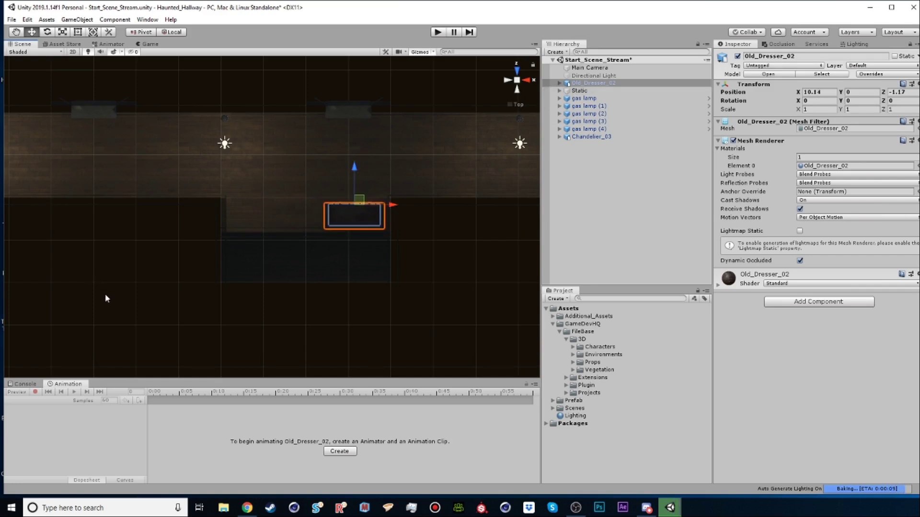
Switch to the Chrome browser
{"action": "left_click", "coordinate": [247, 507]}
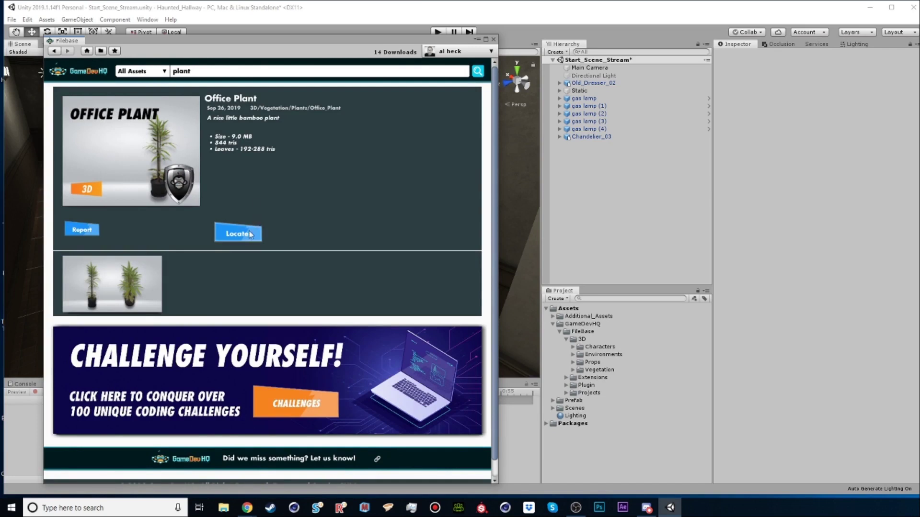
Locate the Office Plant asset in the project files and collapse the Interior_Plants_04 folder
{"action": "left_click", "coordinate": [248, 234]}
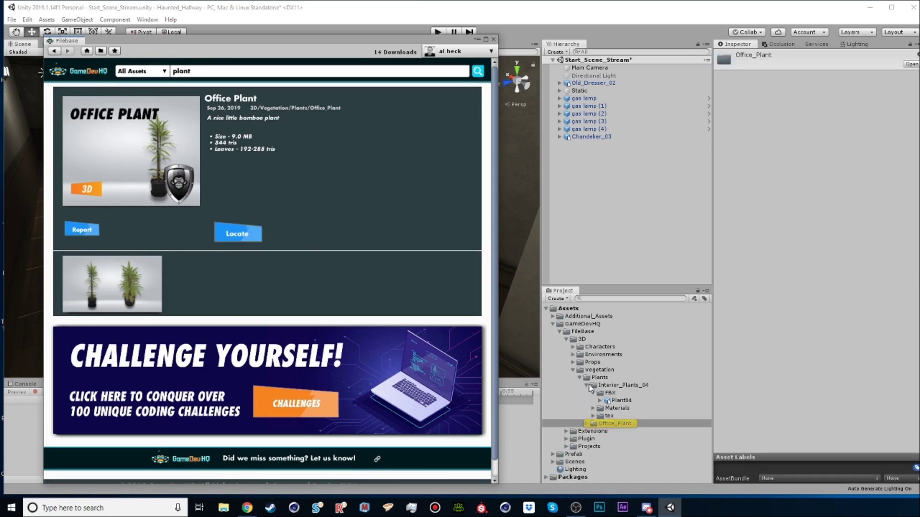
{"action": "left_click", "coordinate": [586, 386]}
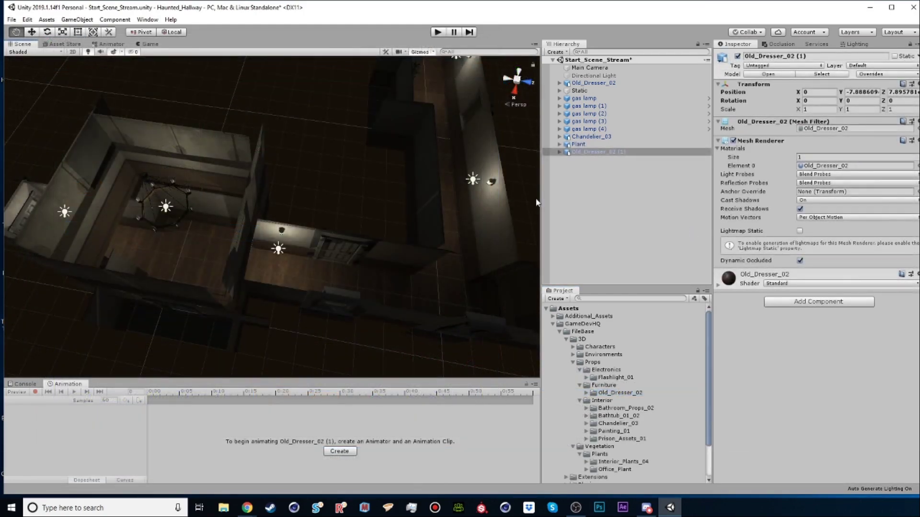
Move the copied Old_Dresser_02 along the hallway and shift the Plant04 plant toward the dresser near the window
{"action": "left_click_drag", "start_coordinate": [268, 206], "coordinate": [484, 168], "text": "alt"}
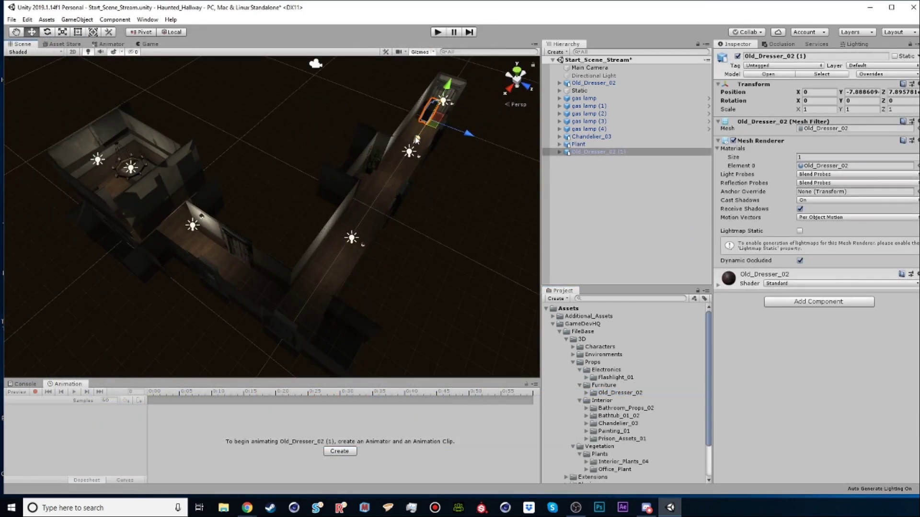
{"action": "left_click_drag", "start_coordinate": [416, 142], "coordinate": [325, 269]}
{"action": "left_click_drag", "start_coordinate": [316, 366], "coordinate": [122, 239]}
{"action": "key", "text": "f"}
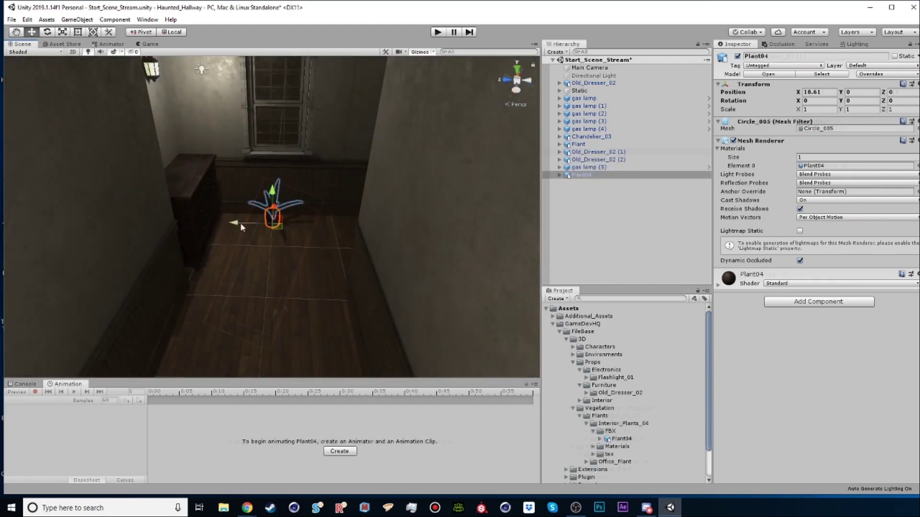
{"action": "mouse_move", "coordinate": [240, 222]}
{"action": "left_mouse_down"}
{"action": "mouse_move", "coordinate": [179, 216]}
{"action": "mouse_move", "coordinate": [187, 153]}
{"action": "left_mouse_up"}
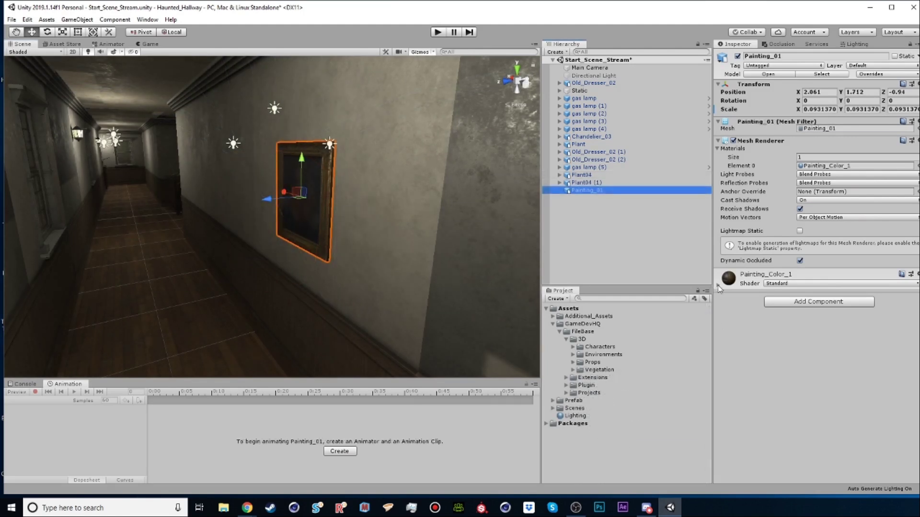
Select the Painting_01 prefab among the interior props, inside the Painting_01 asset's Prefab folder
{"action": "left_click", "coordinate": [718, 287]}
{"action": "left_click", "coordinate": [718, 286]}
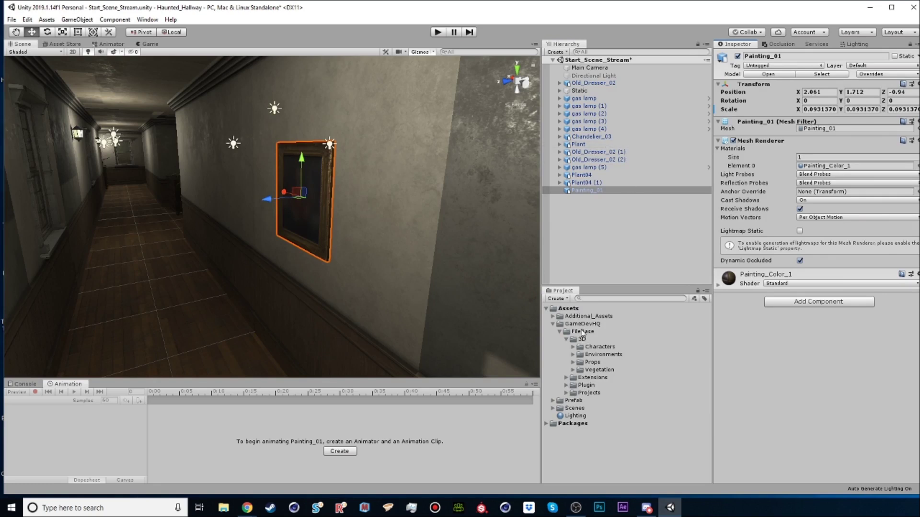
{"action": "left_click", "coordinate": [573, 363]}
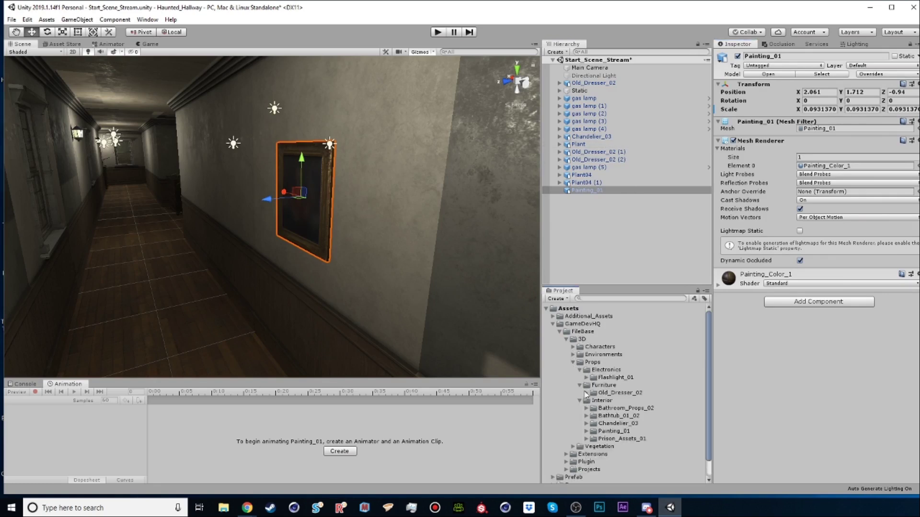
{"action": "left_click", "coordinate": [585, 432]}
{"action": "scroll", "coordinate": [633, 436], "scroll_direction": "down", "scroll_amount": 3}
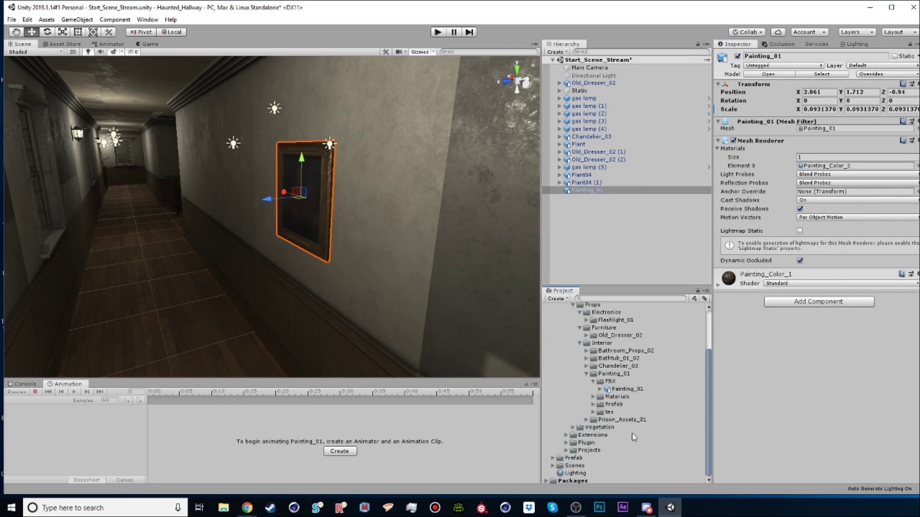
{"action": "left_click", "coordinate": [593, 382]}
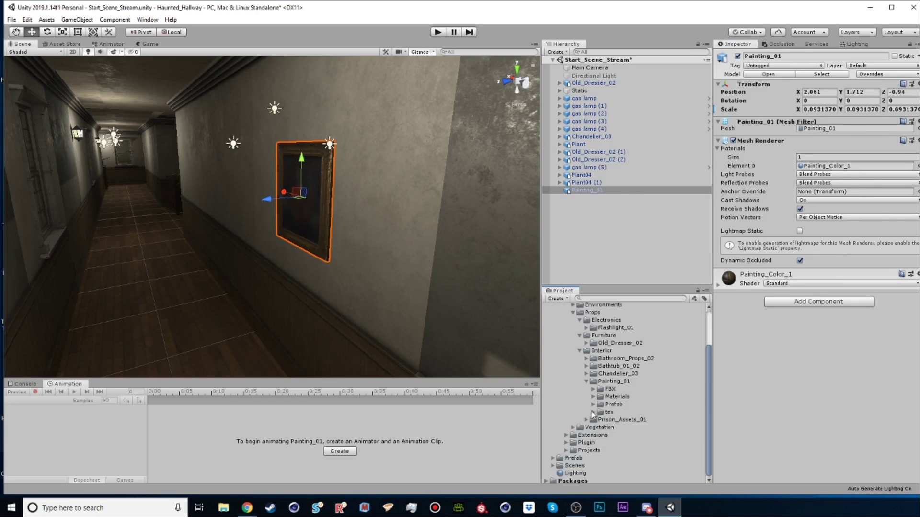
{"action": "left_click", "coordinate": [593, 405]}
{"action": "left_click", "coordinate": [614, 412]}
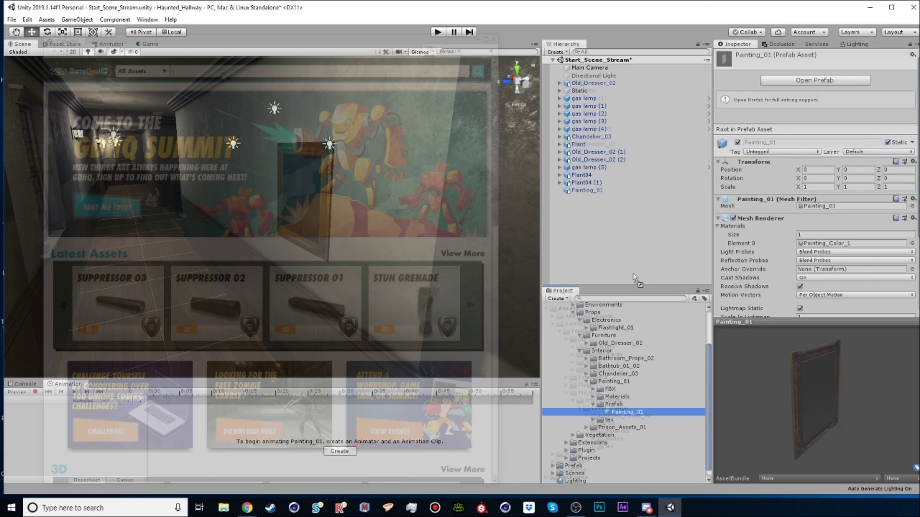
Search Filebase for "fps" and locate the First Person Character Controller in the project files
{"action": "type", "text": "ps"}
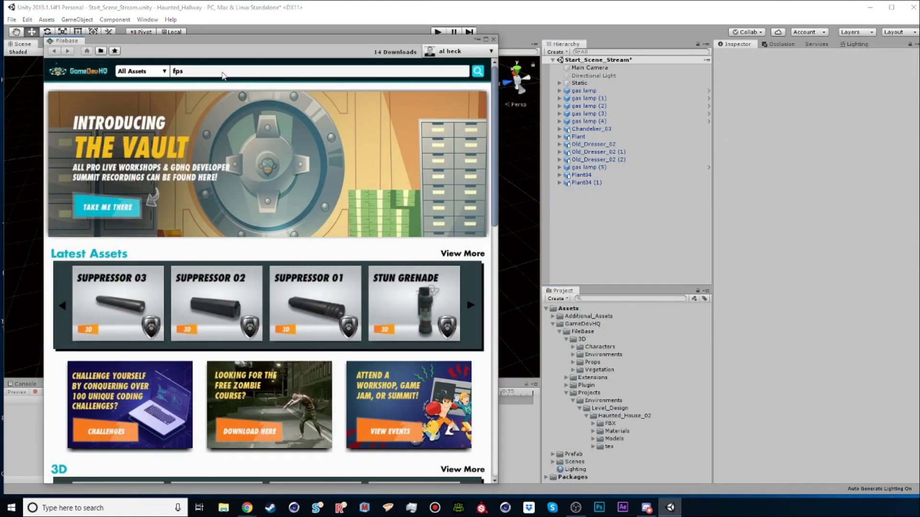
{"action": "key", "text": "Return"}
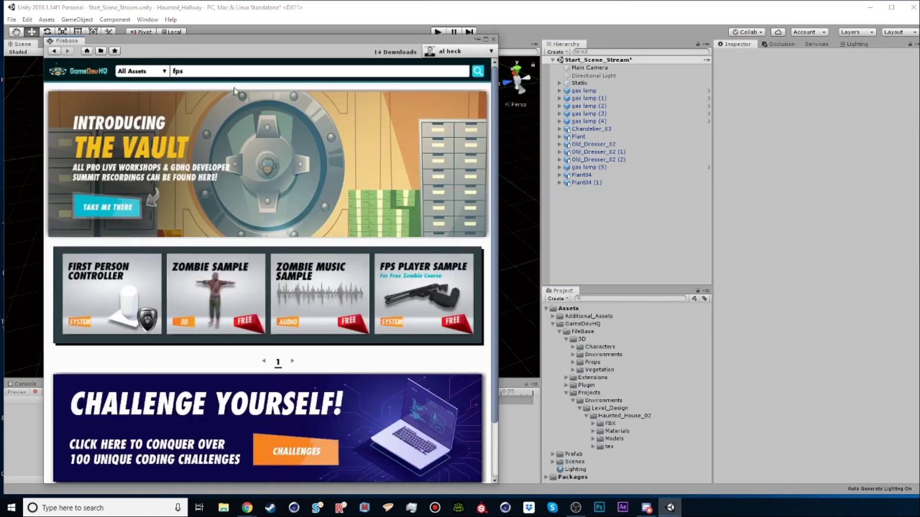
{"action": "left_click", "coordinate": [102, 297]}
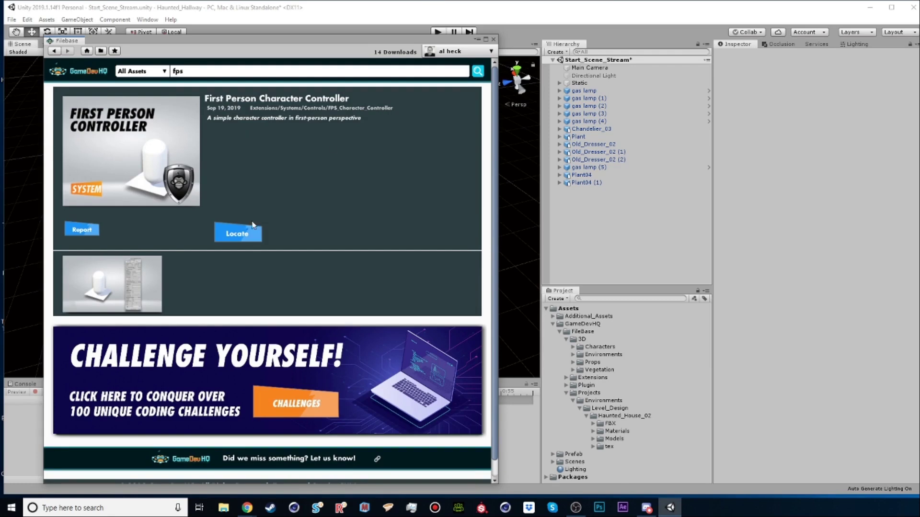
{"action": "left_click", "coordinate": [253, 232]}
{"action": "left_click", "coordinate": [493, 39]}
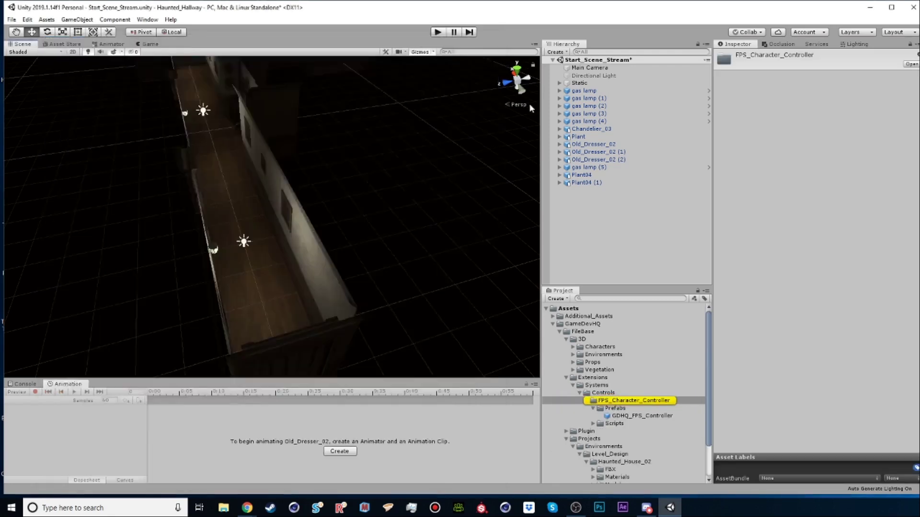
Add the GDHQ_FPS_Controller prefab to the scene and raise it to about Y 1.63
{"action": "left_click", "coordinate": [637, 415]}
{"action": "left_click_drag", "start_coordinate": [637, 416], "coordinate": [602, 233]}
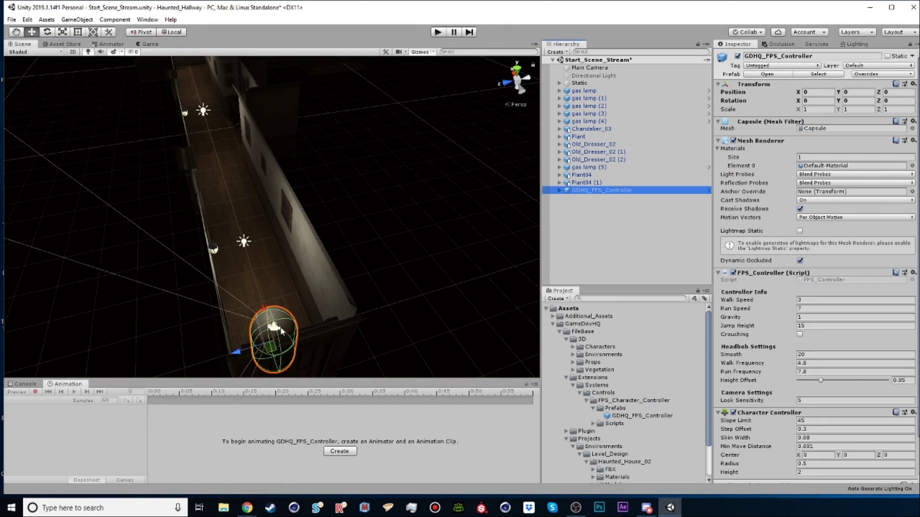
{"action": "left_click_drag", "start_coordinate": [274, 329], "coordinate": [283, 305]}
Rotate the FPS controller 90 degrees around Y to face down the hallway and move it to about X 0.65
{"action": "key", "text": "e"}
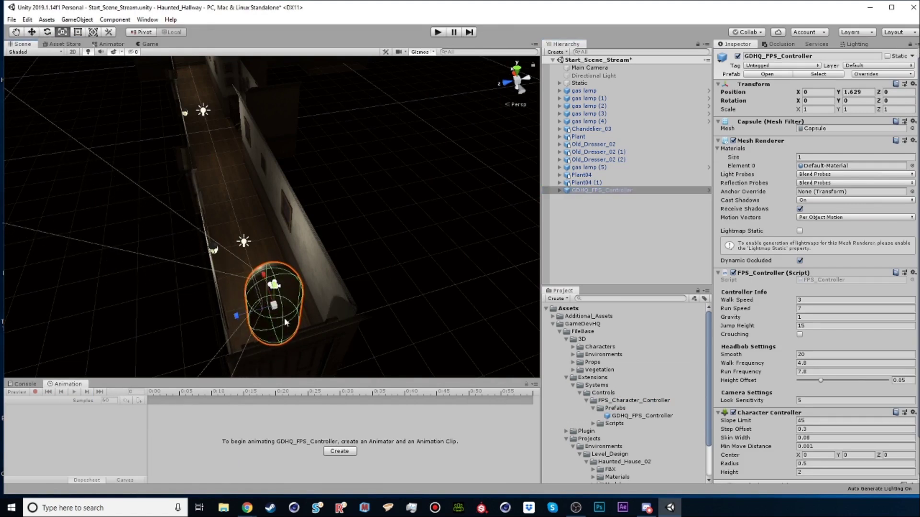
{"action": "left_click_drag", "start_coordinate": [269, 346], "coordinate": [153, 297]}
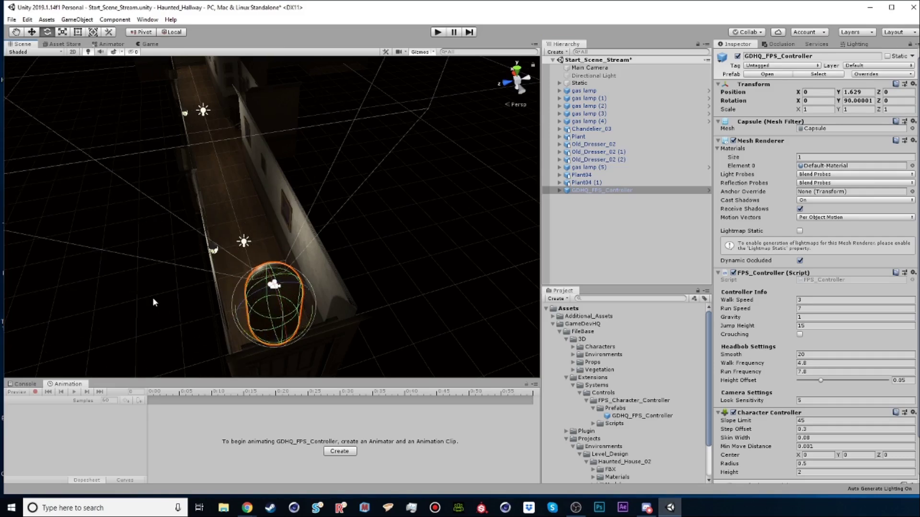
{"action": "key", "text": "w"}
{"action": "left_click_drag", "start_coordinate": [262, 282], "coordinate": [241, 246]}
Add a Mesh Collider to all the floor pieces, from Floor 2x2 through Floor 2x2 (23)
{"action": "left_click_drag", "start_coordinate": [241, 247], "coordinate": [201, 235], "text": "alt"}
{"action": "right_click_drag", "start_coordinate": [269, 230], "coordinate": [488, 236], "text": "alt"}
{"action": "left_click_drag", "start_coordinate": [271, 280], "coordinate": [306, 297], "text": "alt"}
{"action": "scroll", "coordinate": [307, 297], "scroll_direction": "down", "scroll_amount": 5}
{"action": "left_click", "coordinate": [309, 311]}
{"action": "left_click", "coordinate": [594, 98]}
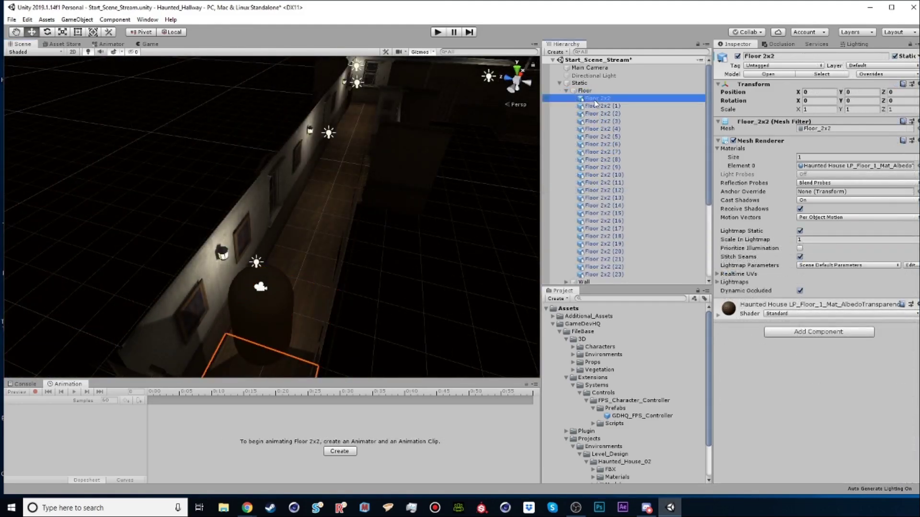
{"action": "scroll", "coordinate": [627, 209], "scroll_direction": "down", "scroll_amount": 3}
{"action": "left_click", "coordinate": [617, 188], "text": "shift"}
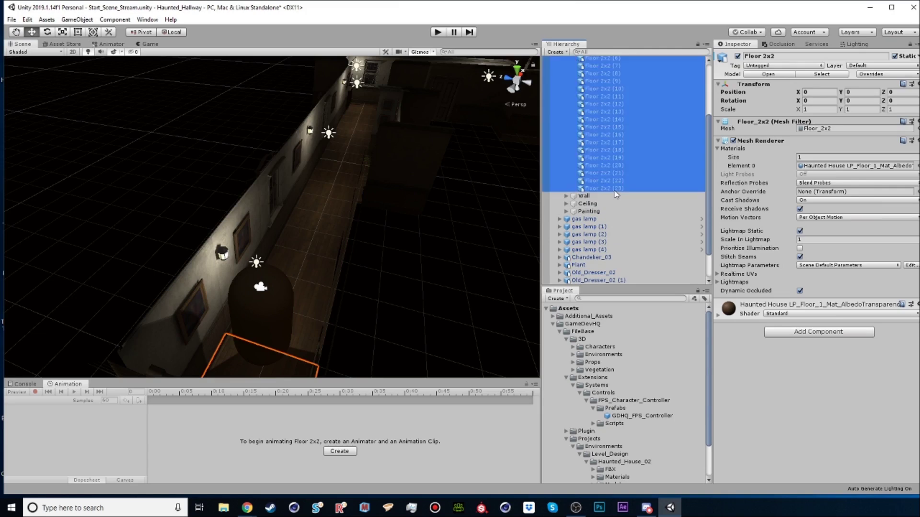
{"action": "left_click", "coordinate": [805, 333]}
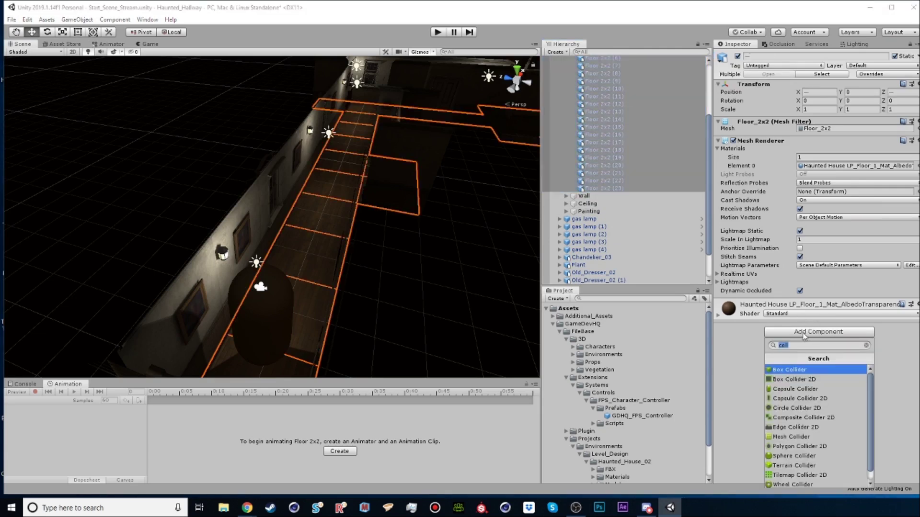
{"action": "left_click", "coordinate": [796, 437]}
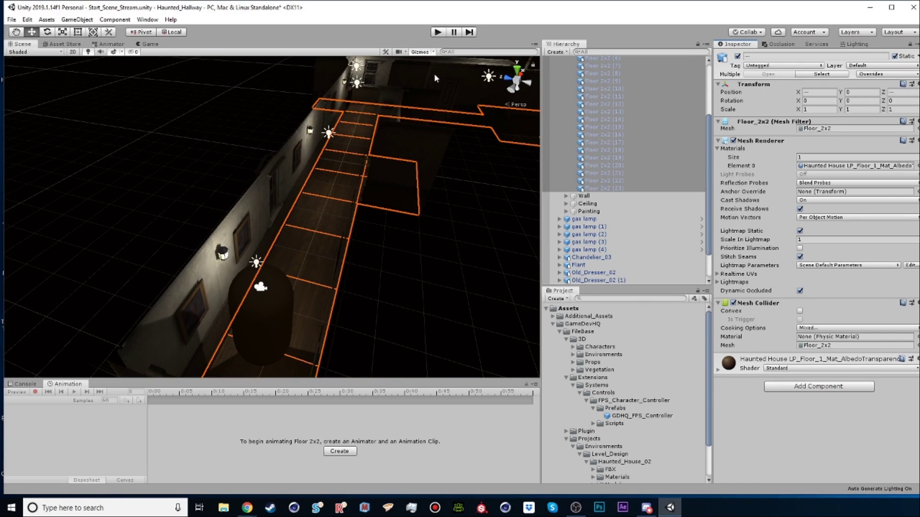
Raise the FPS controller to about Y 1.88 and briefly run the scene in play mode
{"action": "left_click", "coordinate": [254, 288]}
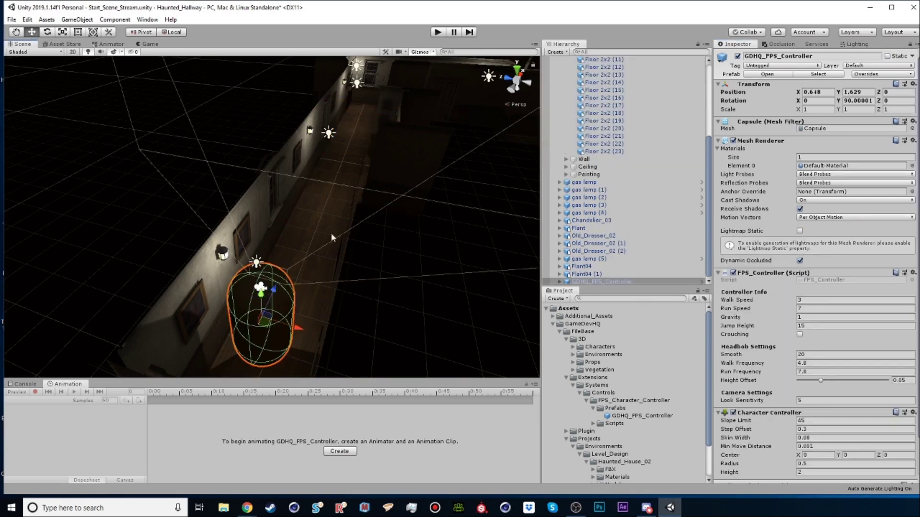
{"action": "left_click_drag", "start_coordinate": [262, 293], "coordinate": [437, 60]}
{"action": "left_click", "coordinate": [438, 33]}
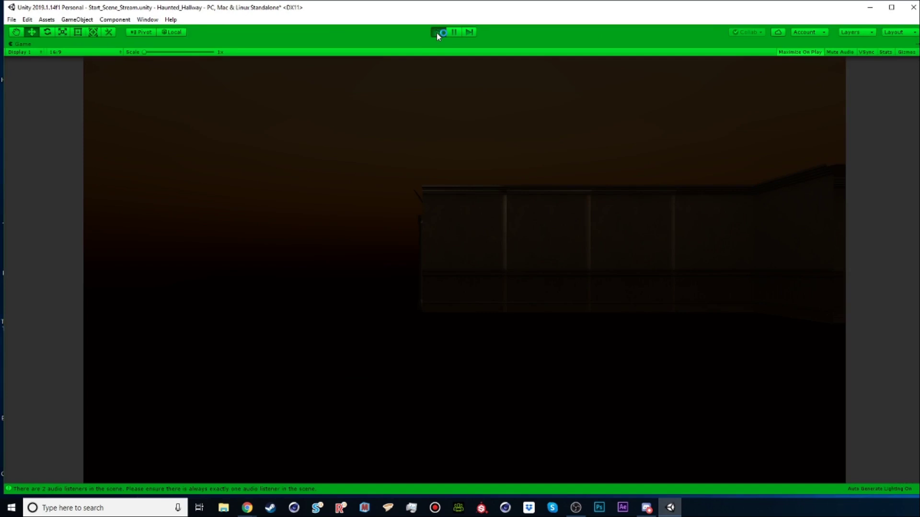
{"action": "left_click", "coordinate": [437, 32]}
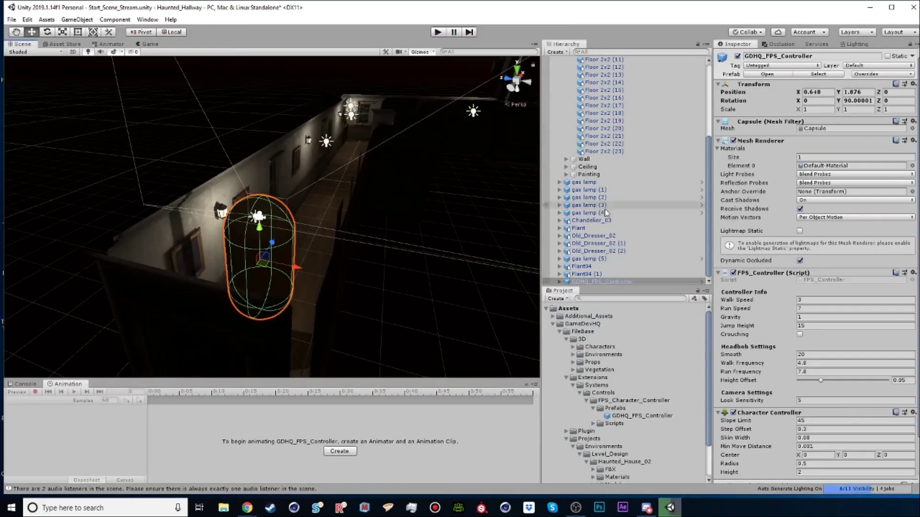
Collapse the Floor group and deactivate the Main Camera object
{"action": "scroll", "coordinate": [610, 189], "scroll_direction": "up", "scroll_amount": 5}
{"action": "left_click", "coordinate": [566, 91]}
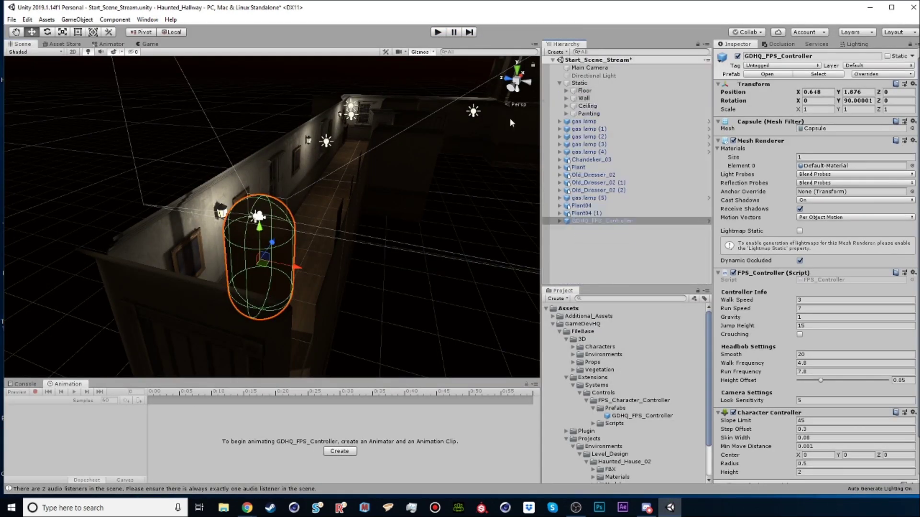
{"action": "left_click", "coordinate": [582, 68]}
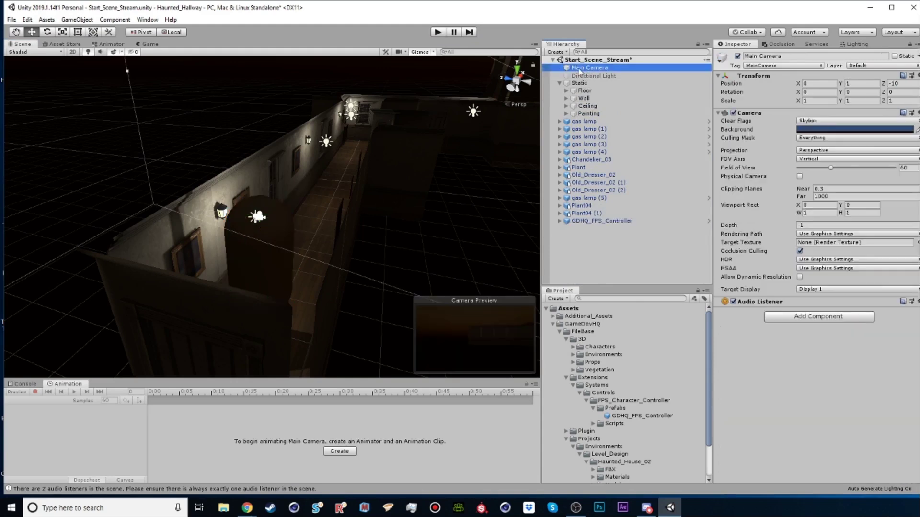
{"action": "left_click", "coordinate": [738, 57]}
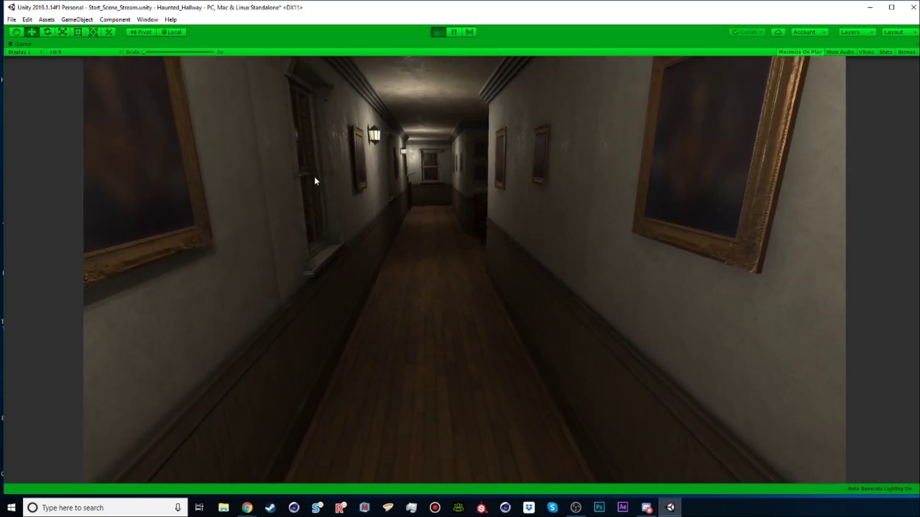
Test walking forward through the hallway in play mode and stop the game
{"action": "key", "text": "w"}
{"action": "key", "text": "w"}
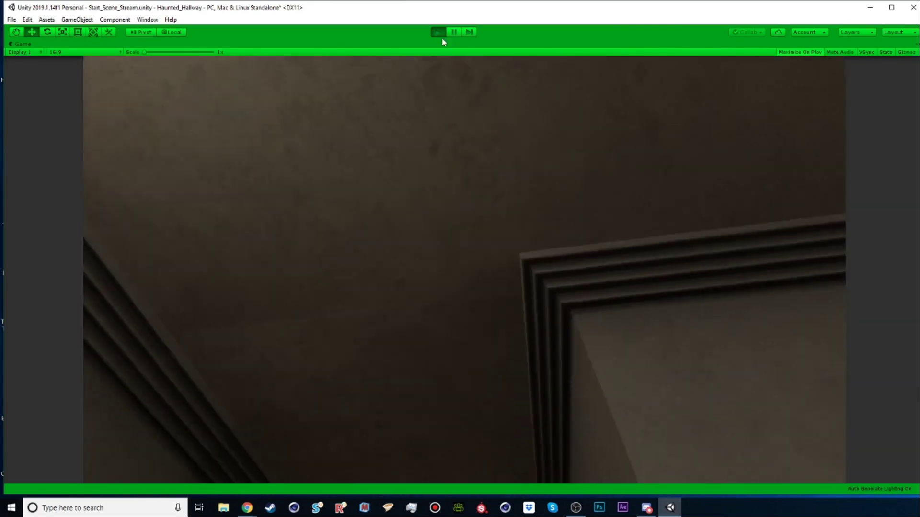
{"action": "left_click", "coordinate": [438, 34]}
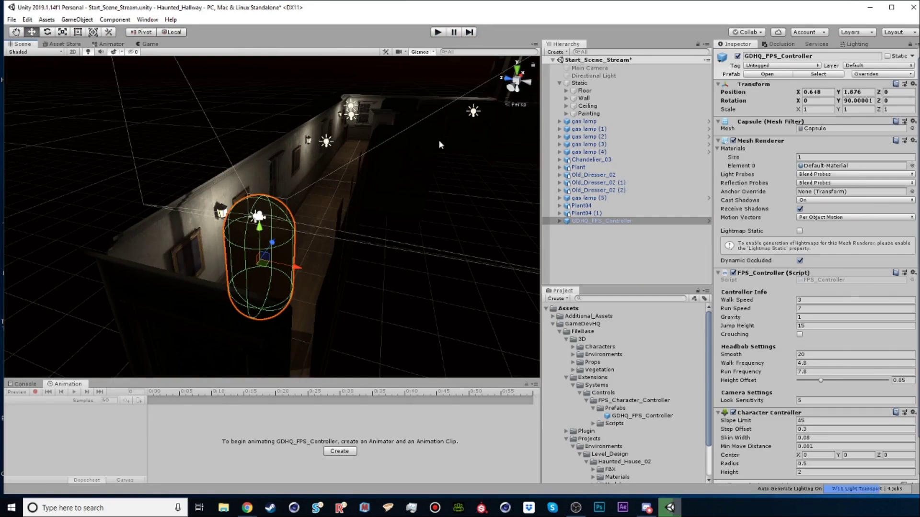
Add a Mesh Collider to all the wall pieces in the Wall group
{"action": "left_click", "coordinate": [567, 98]}
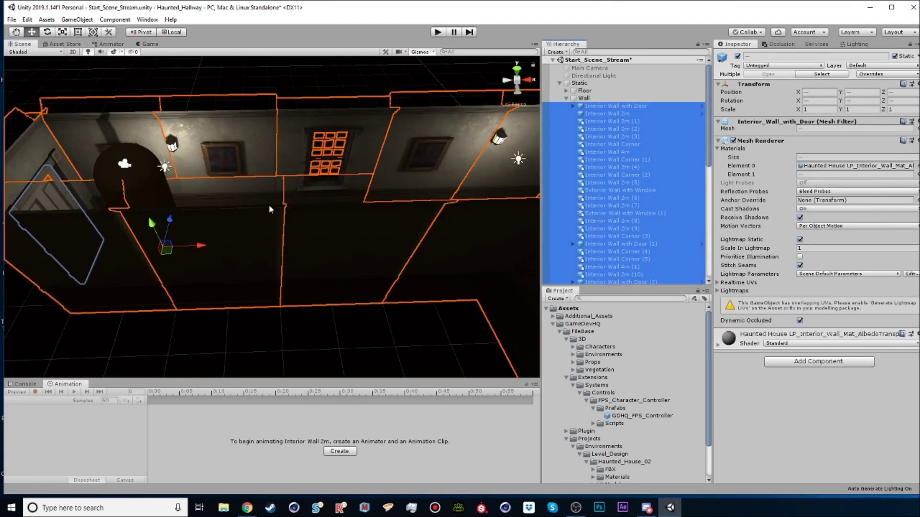
{"action": "left_click", "coordinate": [788, 365]}
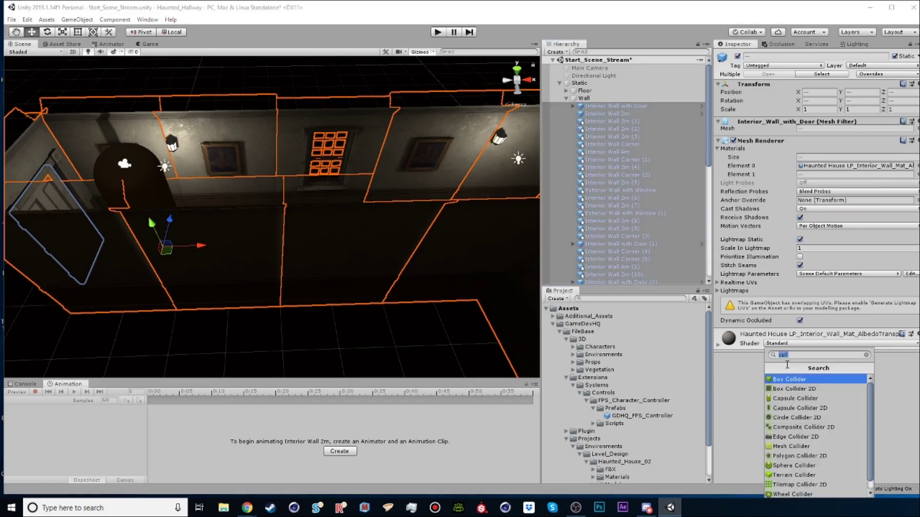
{"action": "left_click", "coordinate": [798, 447]}
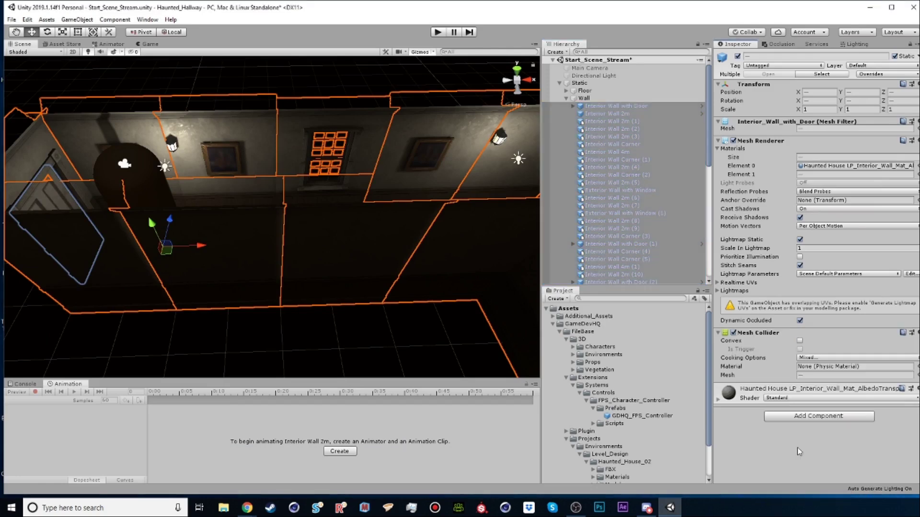
Test walking into the hallway walls in play mode and stop the game
{"action": "left_click", "coordinate": [437, 33]}
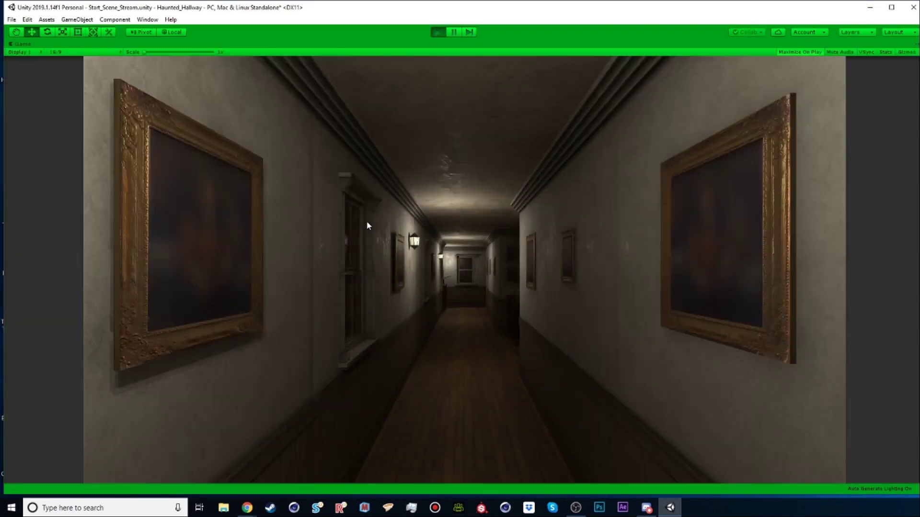
{"action": "key", "text": "a"}
{"action": "key", "text": "d"}
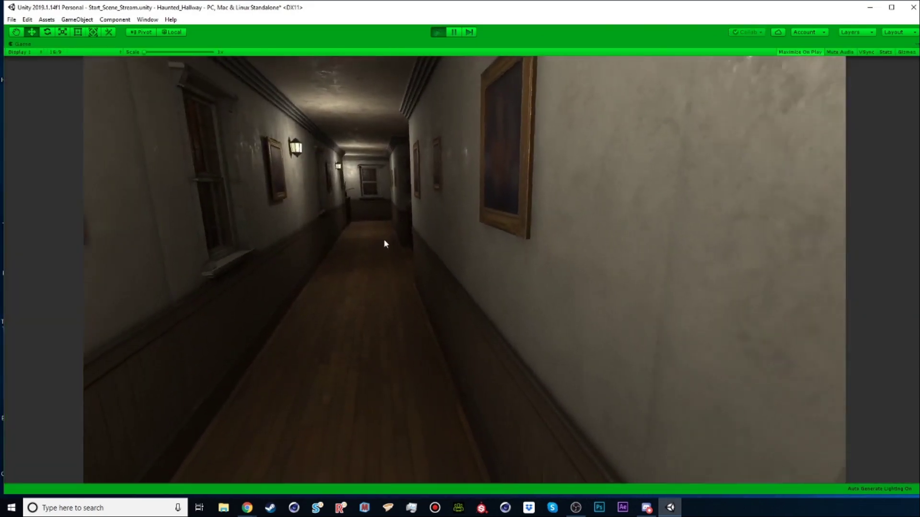
{"action": "key", "text": "a"}
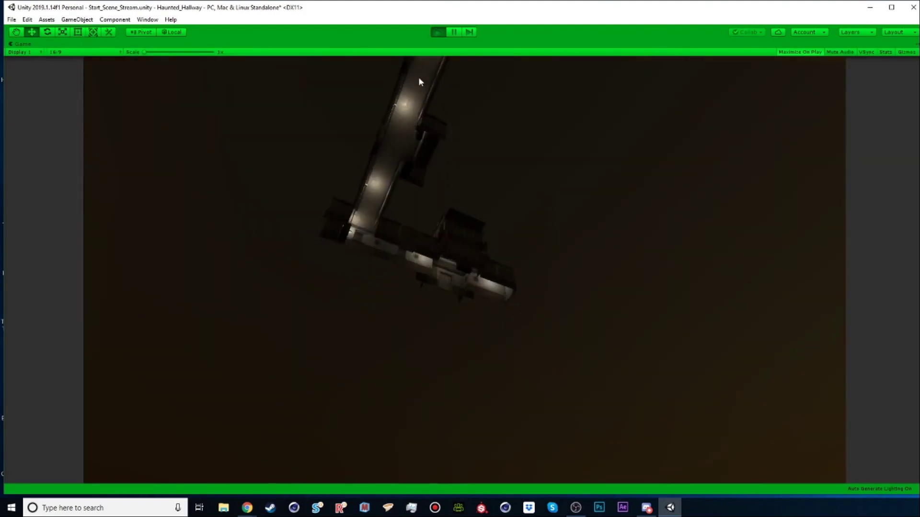
{"action": "left_click", "coordinate": [439, 32]}
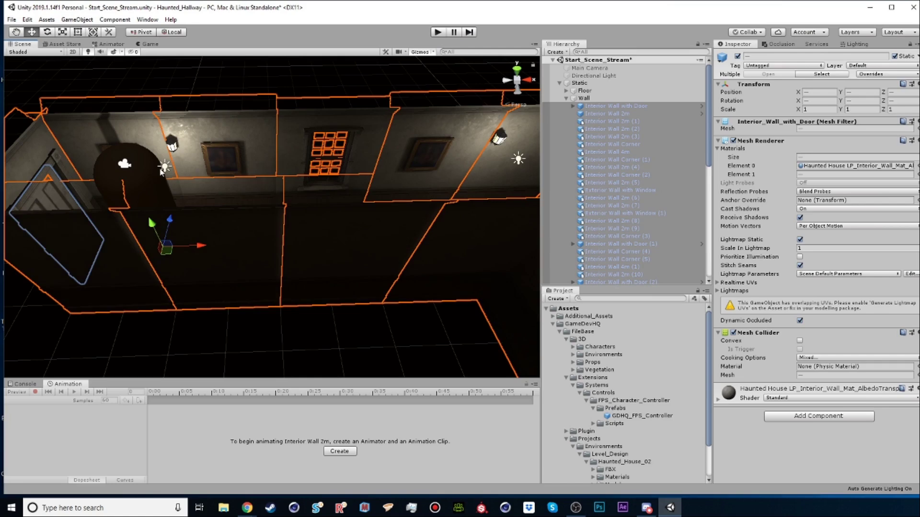
Add a Mesh Collider to Door 1 of the first Interior Wall with Door
{"action": "left_click", "coordinate": [42, 194]}
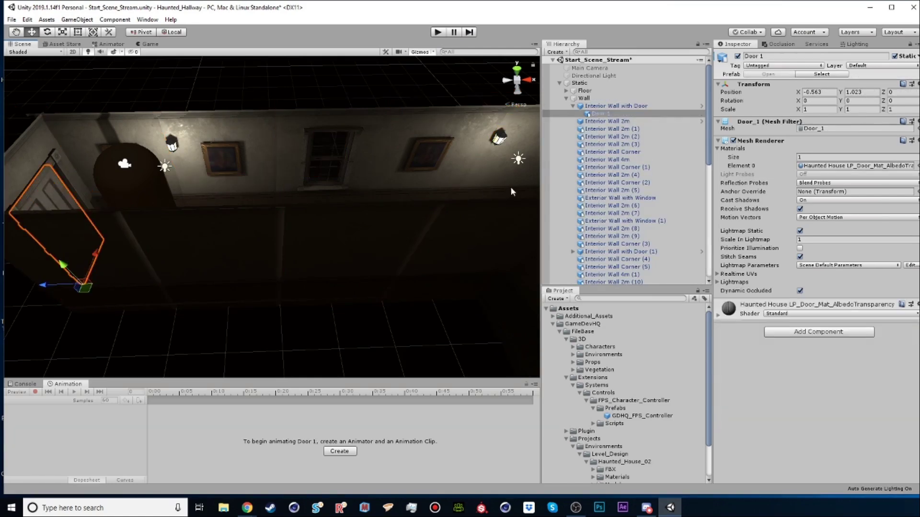
{"action": "left_click", "coordinate": [789, 334]}
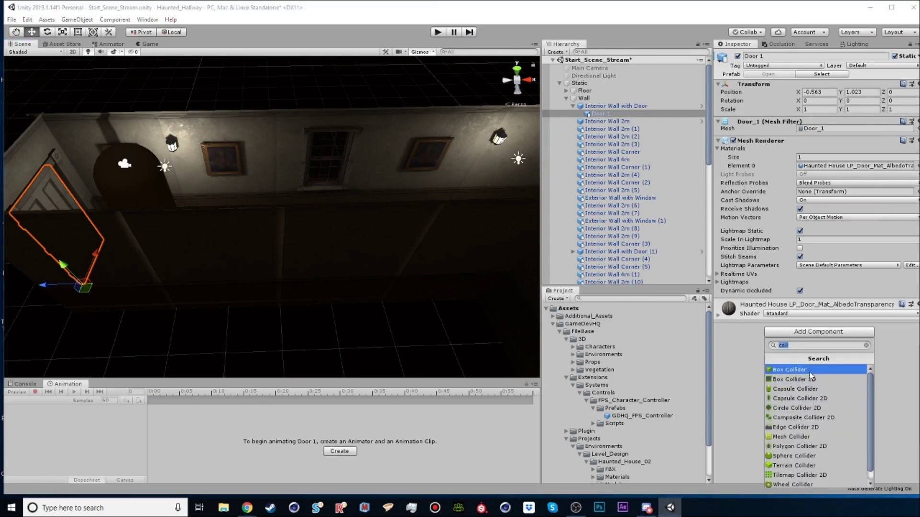
{"action": "left_click", "coordinate": [799, 440]}
{"action": "left_click_drag", "start_coordinate": [461, 273], "coordinate": [182, 237], "text": "alt"}
{"action": "left_click_drag", "start_coordinate": [341, 214], "coordinate": [190, 197], "text": "alt"}
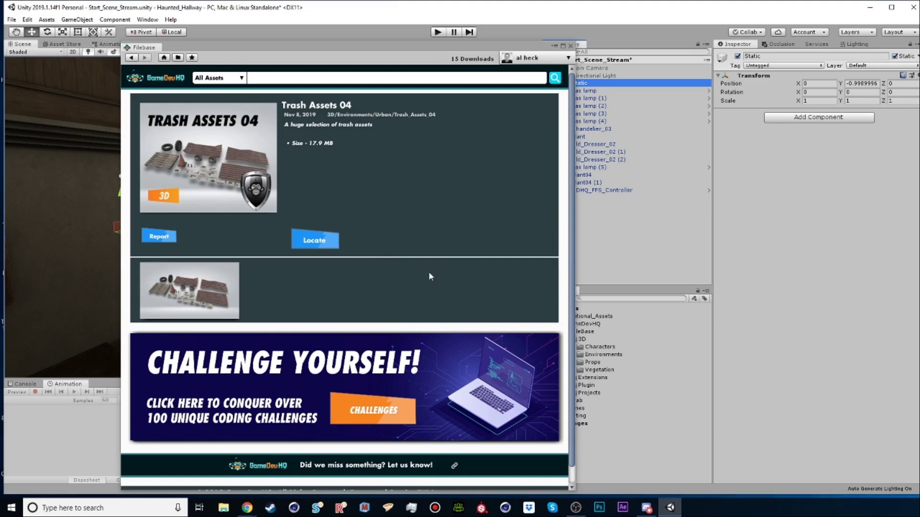
Locate the downloaded Trash Assets 04 pack in the project, close the Filebase window and expand the pack's FBX folder
{"action": "left_click", "coordinate": [314, 240]}
{"action": "left_click", "coordinate": [571, 46]}
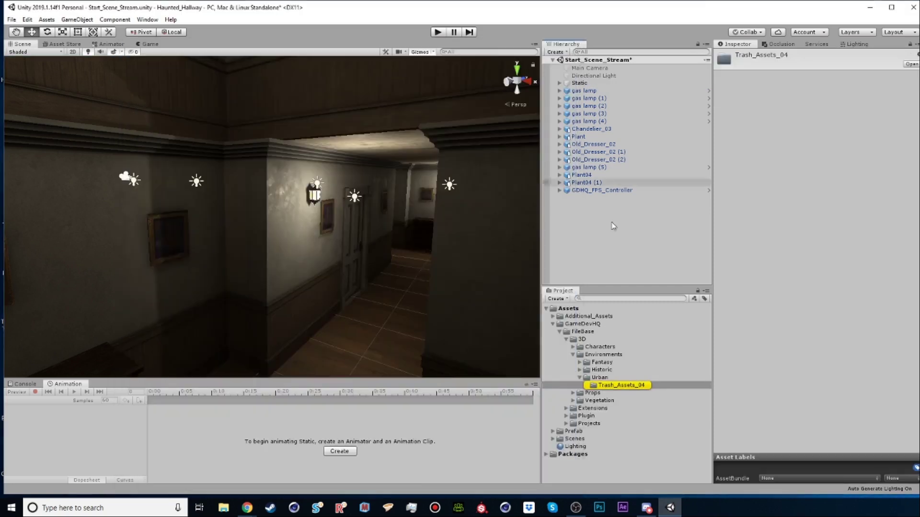
{"action": "left_click", "coordinate": [590, 386]}
{"action": "left_click", "coordinate": [588, 385]}
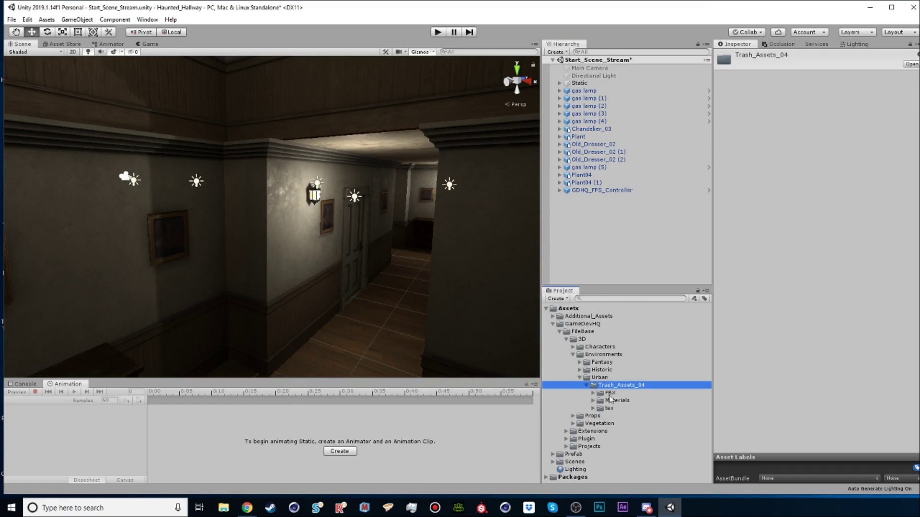
{"action": "left_click", "coordinate": [593, 393]}
{"action": "scroll", "coordinate": [632, 431], "scroll_direction": "down", "scroll_amount": 3}
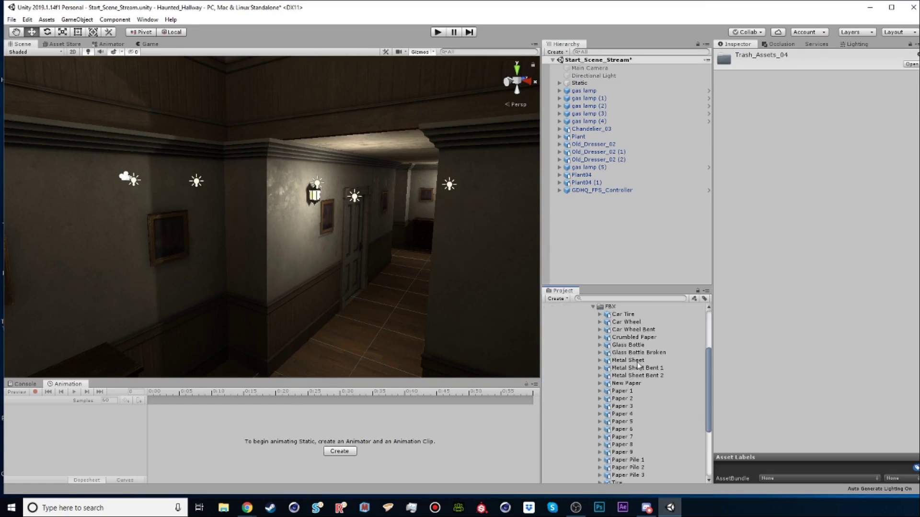
Preview the glass bottle and paper models, and place Paper 2 on the dresser beside the potted plant
{"action": "left_click", "coordinate": [631, 346]}
{"action": "right_click_drag", "start_coordinate": [321, 278], "coordinate": [355, 290]}
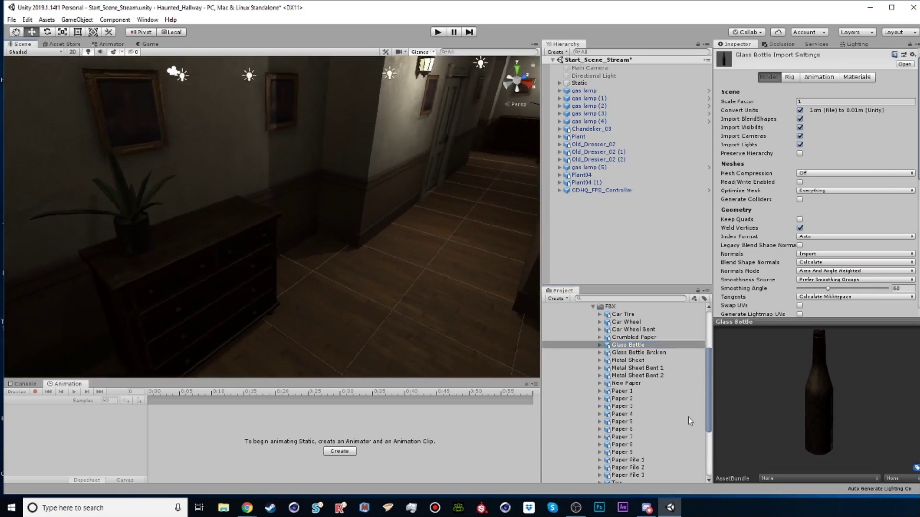
{"action": "left_click", "coordinate": [631, 390]}
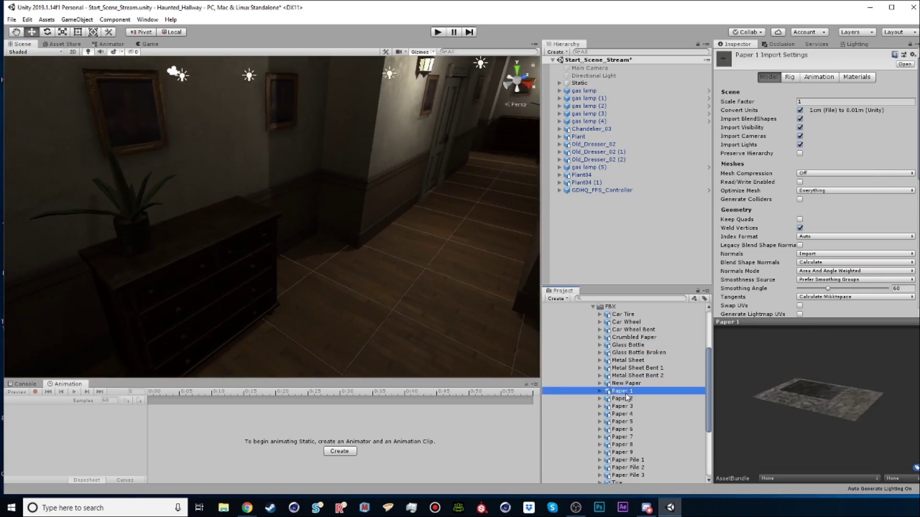
{"action": "left_click", "coordinate": [622, 383]}
{"action": "left_click", "coordinate": [622, 399]}
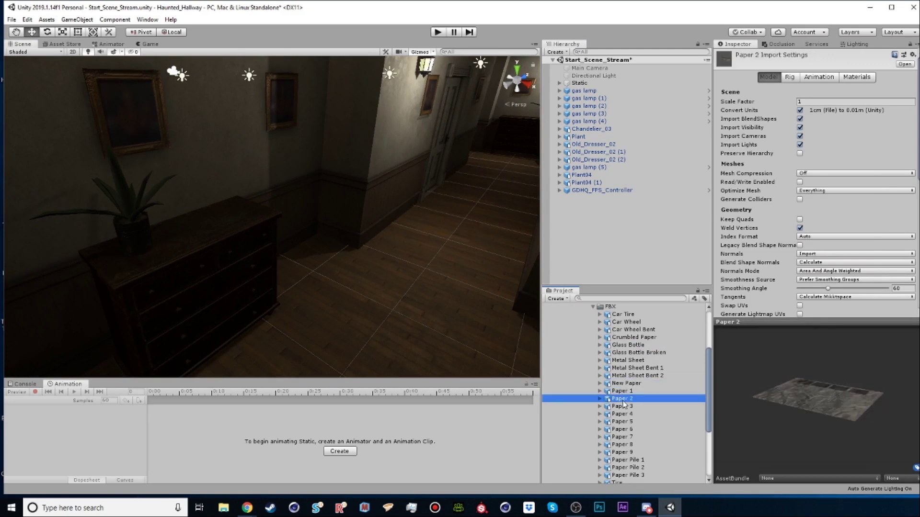
{"action": "left_click_drag", "start_coordinate": [821, 405], "coordinate": [701, 415]}
{"action": "left_click_drag", "start_coordinate": [617, 399], "coordinate": [225, 225]}
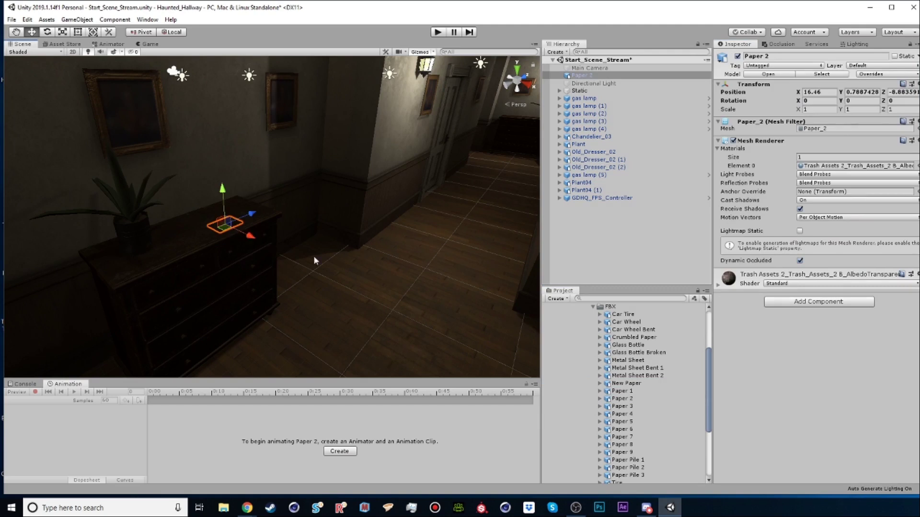
Move Paper 2 to about X 16.99, Y 1.14, Z -9.19 on the dresser top and rotate it about 28 degrees around Y
{"action": "key", "text": "f"}
{"action": "left_click_drag", "start_coordinate": [271, 227], "coordinate": [360, 207]}
{"action": "left_click_drag", "start_coordinate": [420, 205], "coordinate": [356, 224]}
{"action": "scroll", "coordinate": [283, 258], "scroll_direction": "down", "scroll_amount": 10}
{"action": "left_click_drag", "start_coordinate": [282, 259], "coordinate": [230, 274], "text": "alt"}
{"action": "key", "text": "r"}
{"action": "key", "text": "e"}
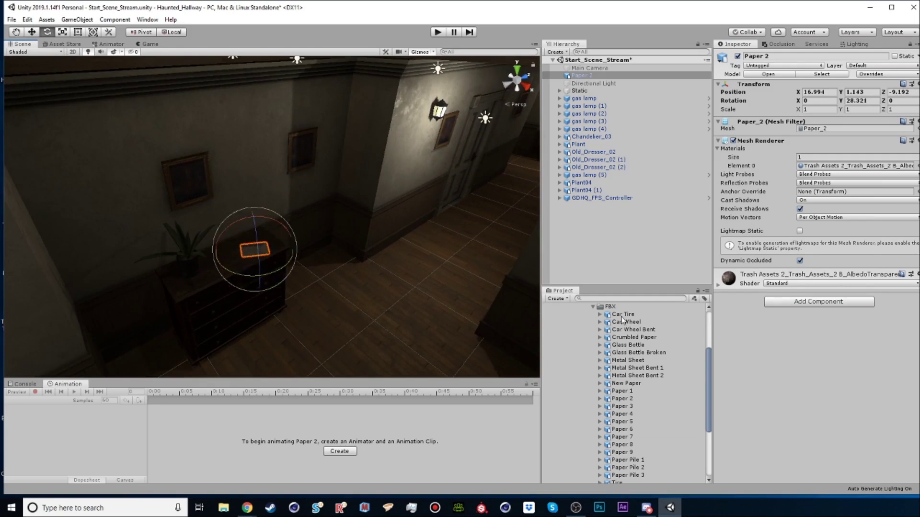
Preview further paper models and add Paper Pile 1 to the scene near the dresser top
{"action": "left_click", "coordinate": [629, 440]}
{"action": "left_click", "coordinate": [628, 452]}
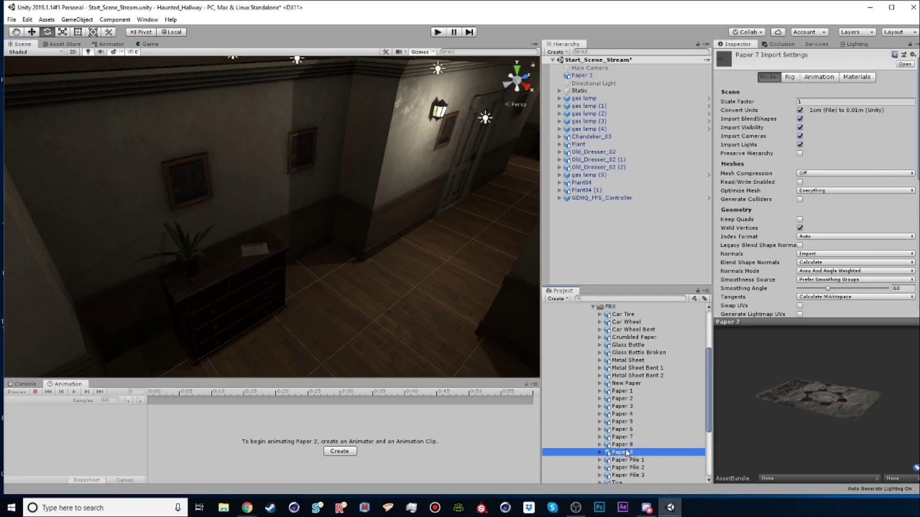
{"action": "left_click", "coordinate": [627, 460]}
{"action": "left_click_drag", "start_coordinate": [636, 465], "coordinate": [263, 253]}
{"action": "key", "text": "w"}
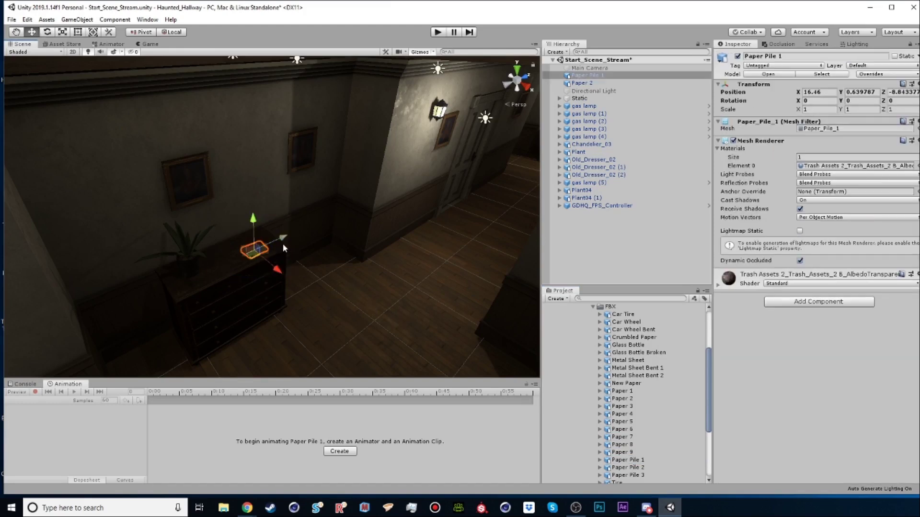
Move Paper Pile 1 to about X 16.93, Z -9.56, rotate it about 127 degrees around Y and lower it onto the dresser top
{"action": "left_click_drag", "start_coordinate": [270, 241], "coordinate": [248, 258]}
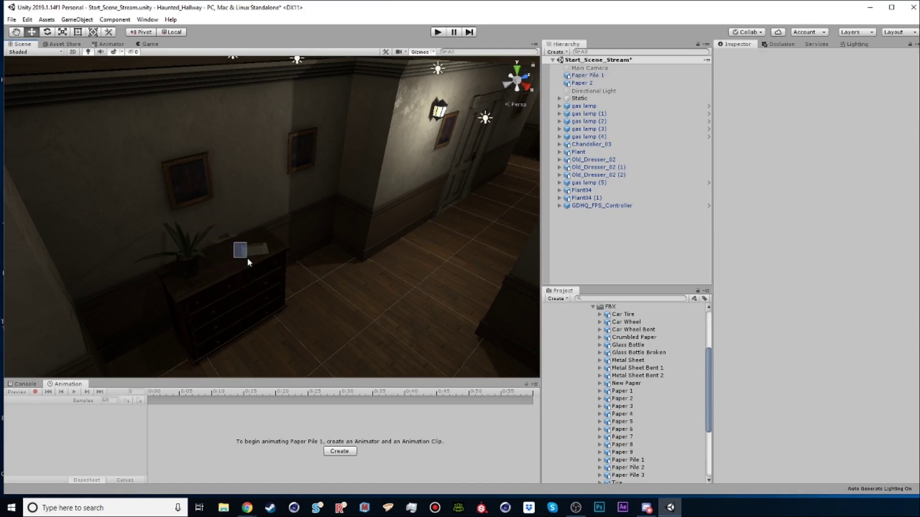
{"action": "left_click", "coordinate": [231, 236]}
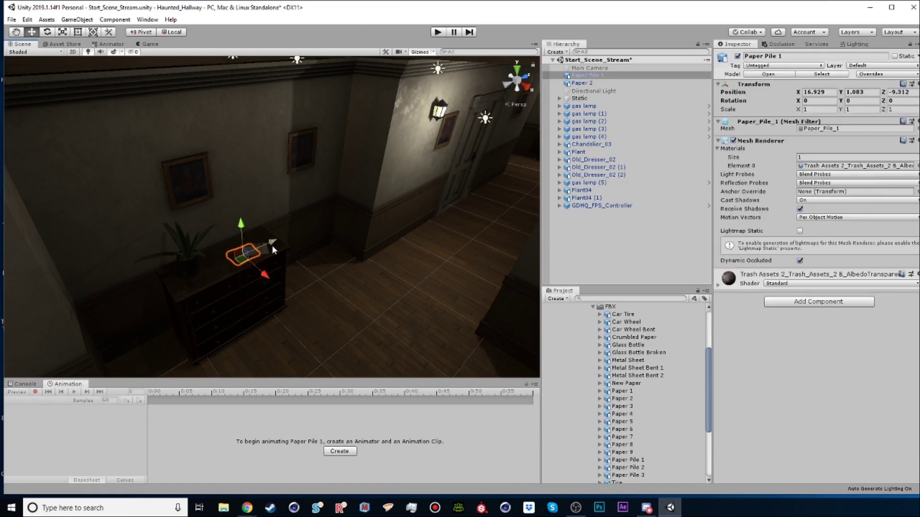
{"action": "left_click_drag", "start_coordinate": [258, 251], "coordinate": [54, 274]}
{"action": "key", "text": "e"}
{"action": "key", "text": "w"}
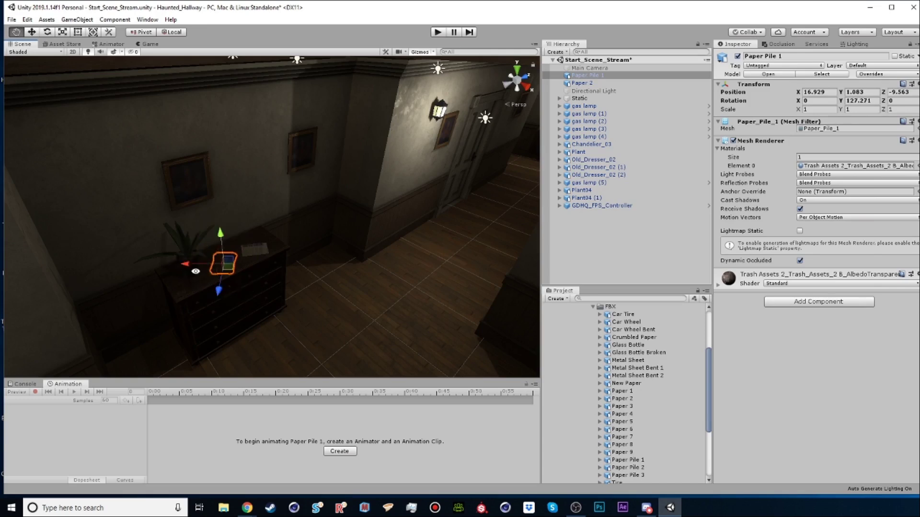
{"action": "scroll", "coordinate": [243, 275], "scroll_direction": "up", "scroll_amount": 5, "text": "alt"}
{"action": "left_click_drag", "start_coordinate": [244, 275], "coordinate": [355, 240], "text": "alt"}
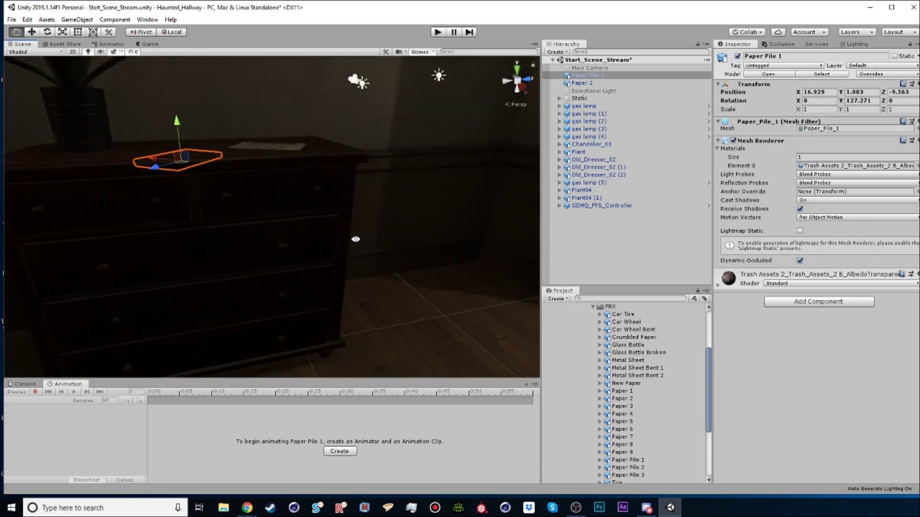
{"action": "left_click_drag", "start_coordinate": [176, 133], "coordinate": [158, 155]}
{"action": "left_click", "coordinate": [577, 231]}
Switch to Chrome and search Google Images for "light cookie" to look through example textures
{"action": "key", "text": "alt+Tab"}
{"action": "type", "text": "light cookie"}
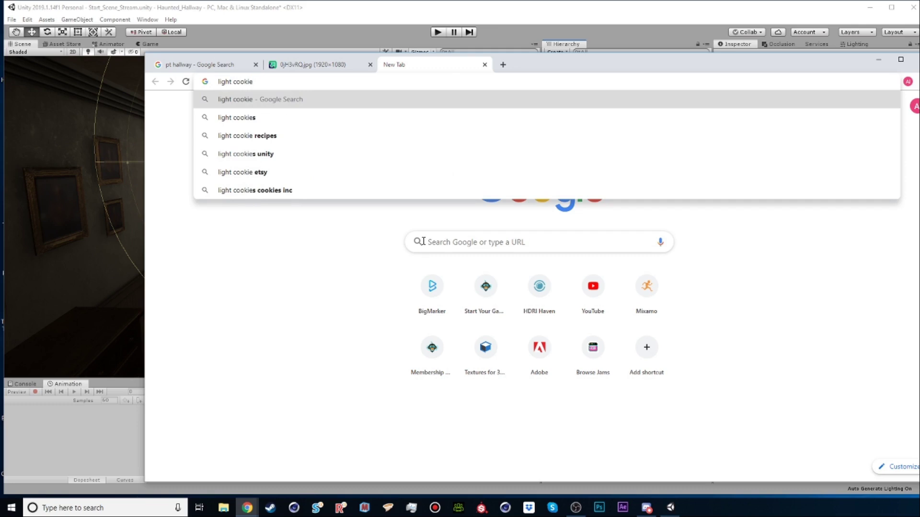
{"action": "key", "text": "Return"}
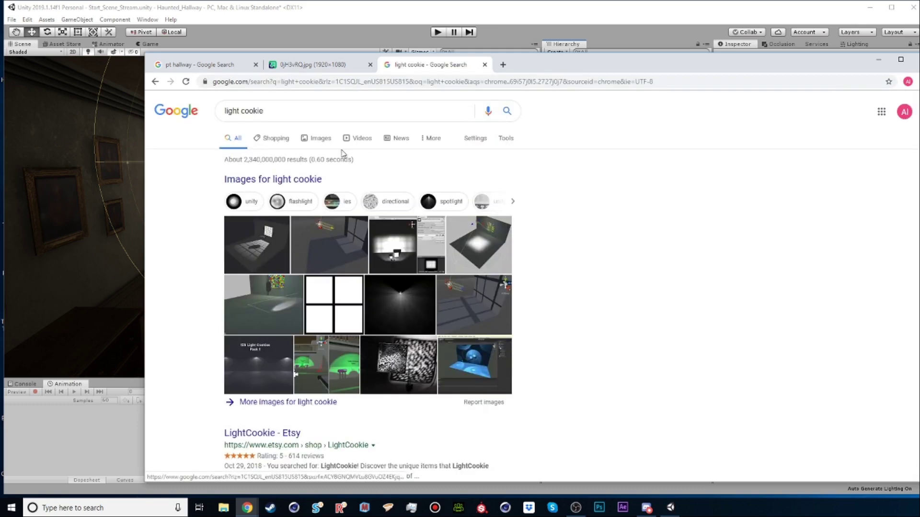
{"action": "left_click", "coordinate": [318, 140]}
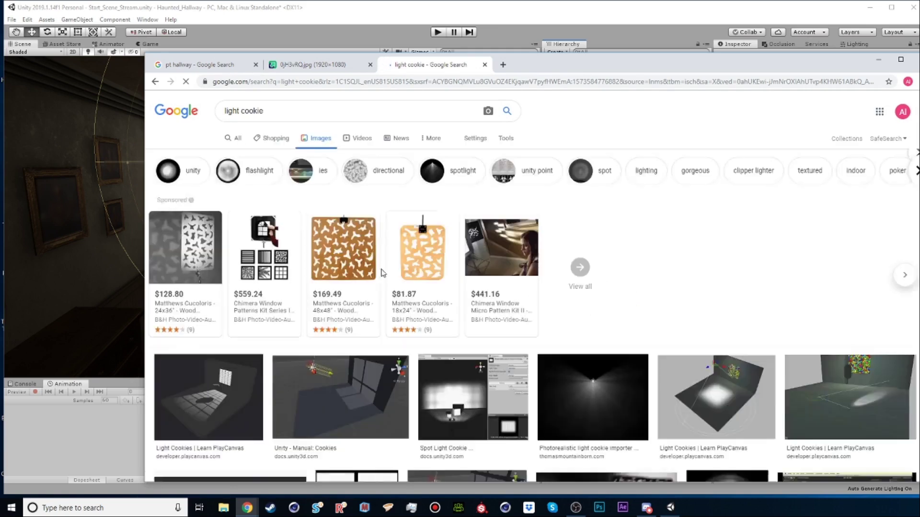
{"action": "scroll", "coordinate": [481, 415], "scroll_direction": "down", "scroll_amount": 5}
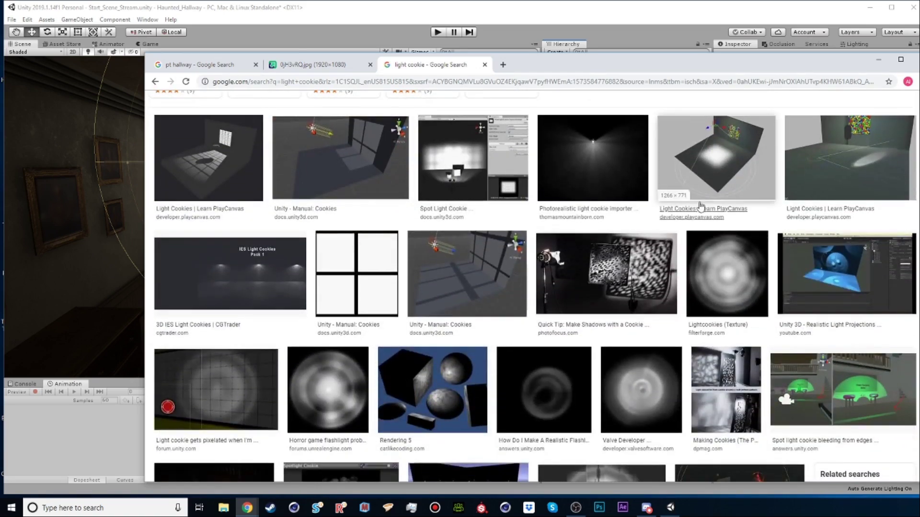
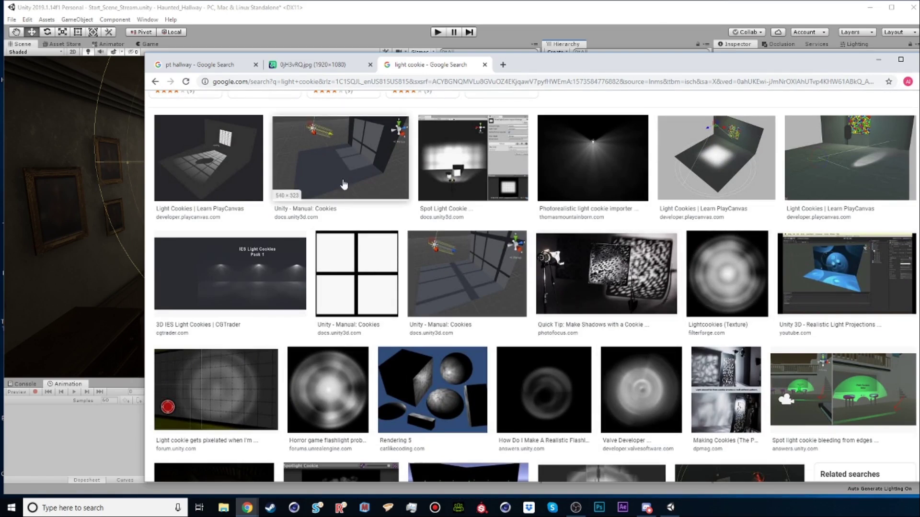
Switch back to Unity and import the image_79665 cookie texture into the Additional_Assets/2D/Lights folder
{"action": "left_click", "coordinate": [222, 13]}
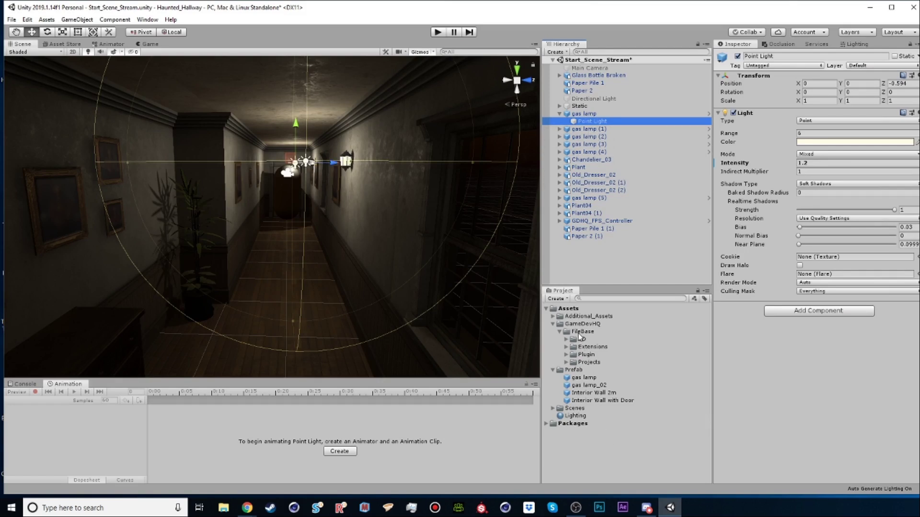
{"action": "left_click", "coordinate": [553, 317]}
{"action": "left_click", "coordinate": [560, 324]}
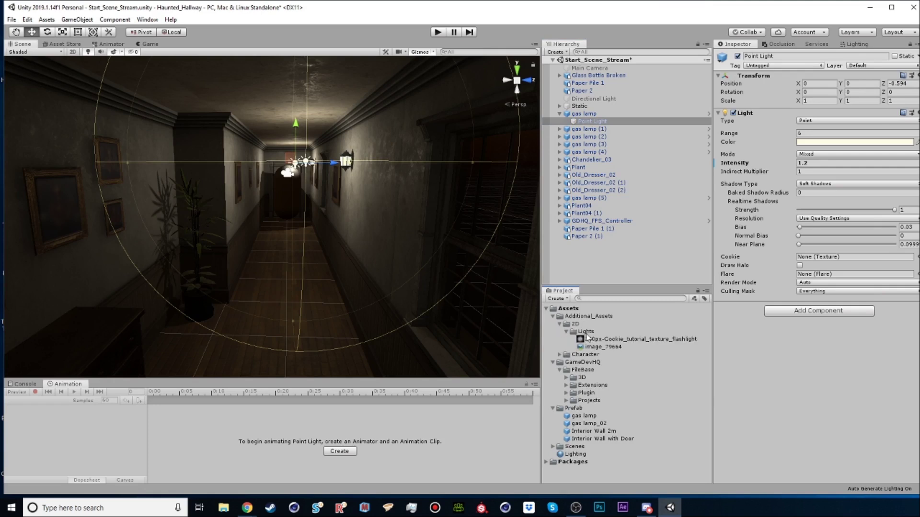
{"action": "left_click_drag", "start_coordinate": [592, 341], "coordinate": [604, 343]}
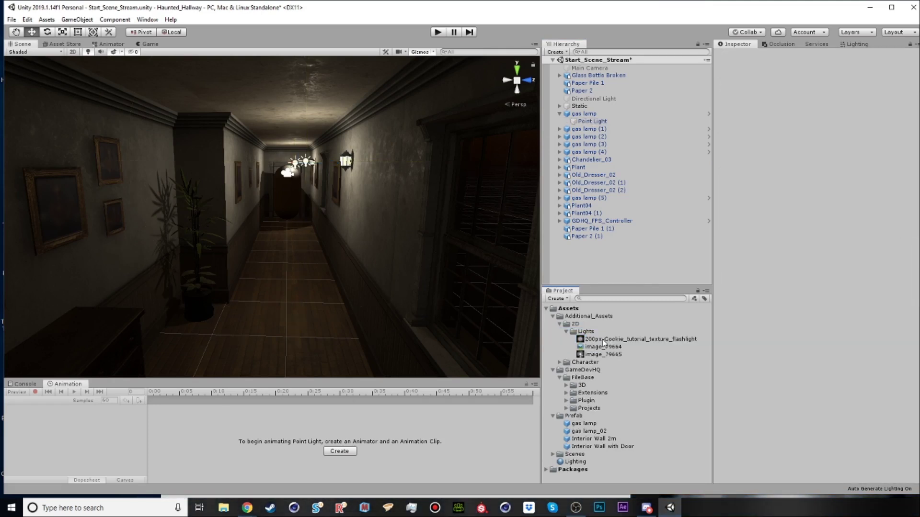
Rename the imported image_79665 texture as "Light test"
{"action": "left_click", "coordinate": [605, 355]}
{"action": "left_click", "coordinate": [608, 355]}
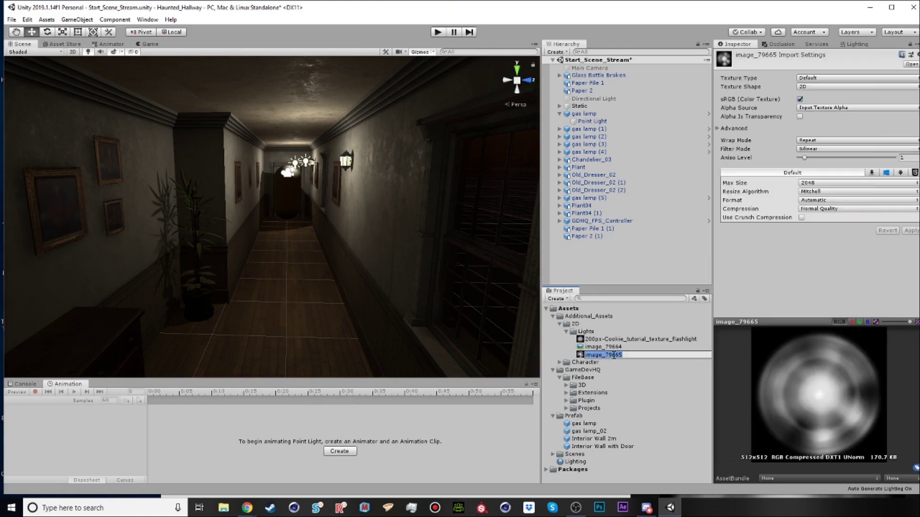
{"action": "type", "text": "Light"}
{"action": "key", "text": "Return"}
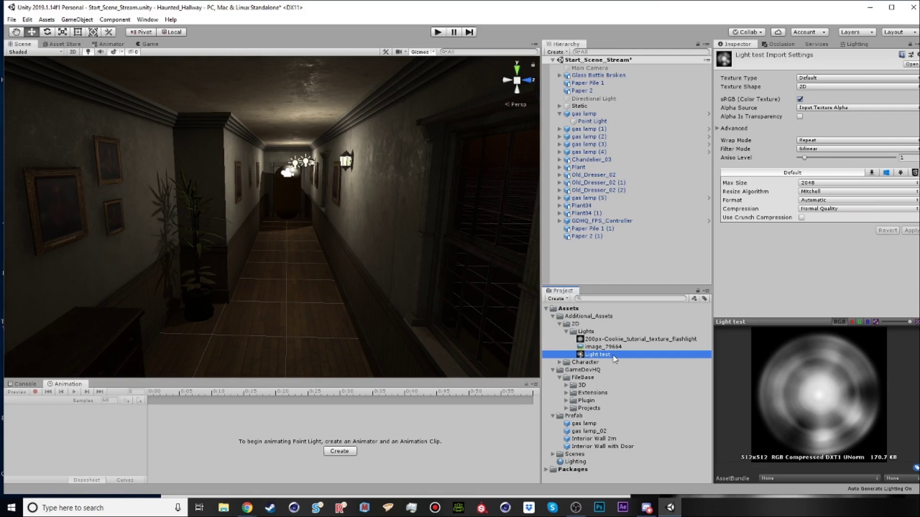
Set the Light test texture's shape to Cube, apply the import settings and inspect its preview
{"action": "left_click", "coordinate": [820, 78]}
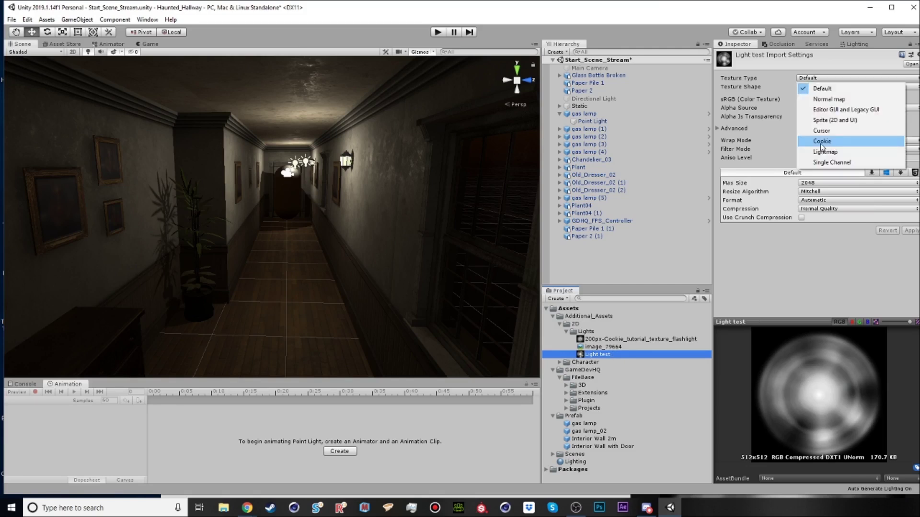
{"action": "left_click", "coordinate": [753, 96]}
{"action": "left_click", "coordinate": [832, 87]}
{"action": "left_click", "coordinate": [824, 108]}
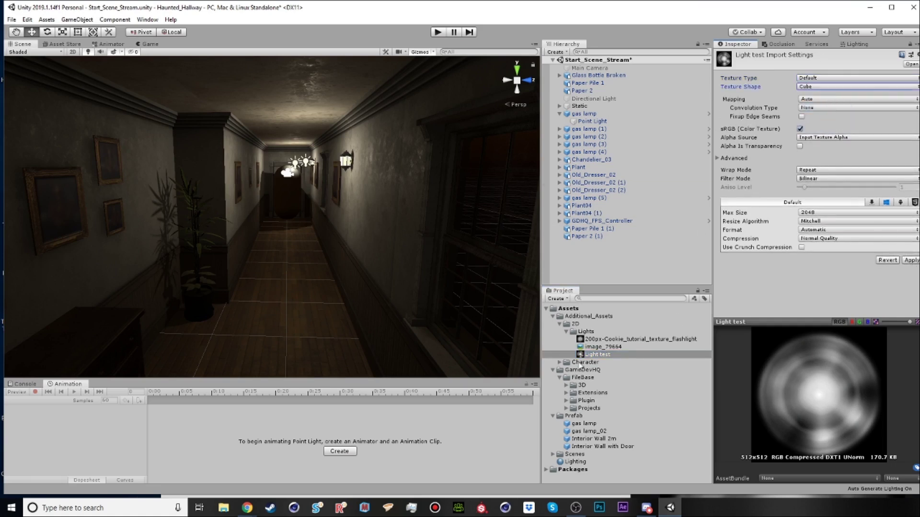
{"action": "left_click", "coordinate": [907, 261]}
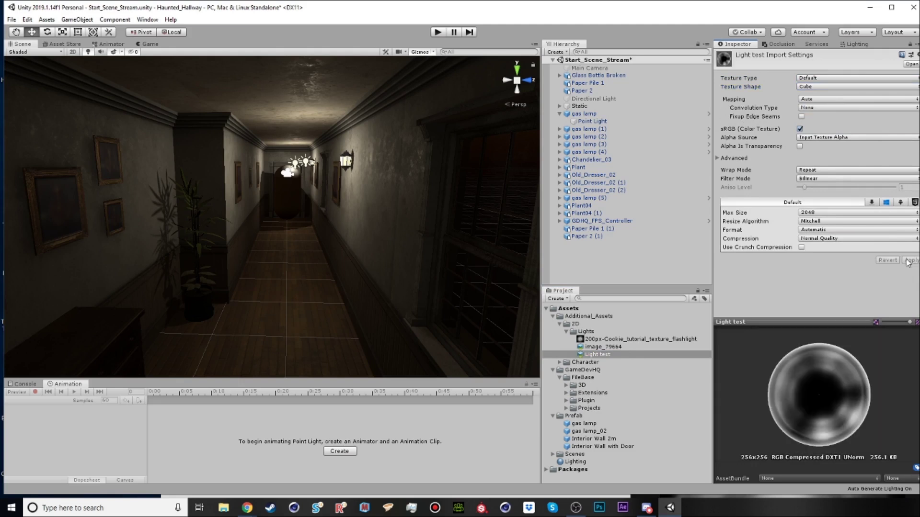
{"action": "left_click_drag", "start_coordinate": [747, 374], "coordinate": [836, 391]}
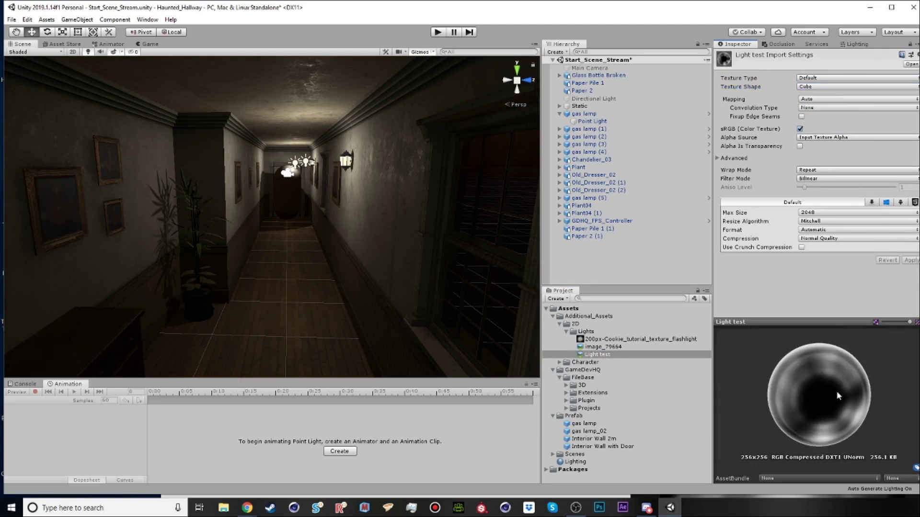
Assign the Light test texture as the cookie of the first gas lamp's Point Light and inspect its effect around the lamp
{"action": "left_click", "coordinate": [595, 123]}
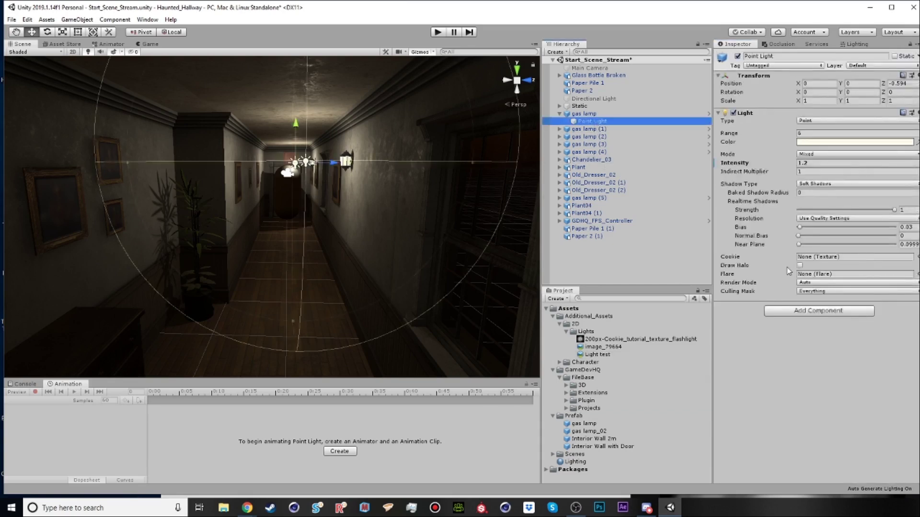
{"action": "left_click_drag", "start_coordinate": [597, 359], "coordinate": [820, 261]}
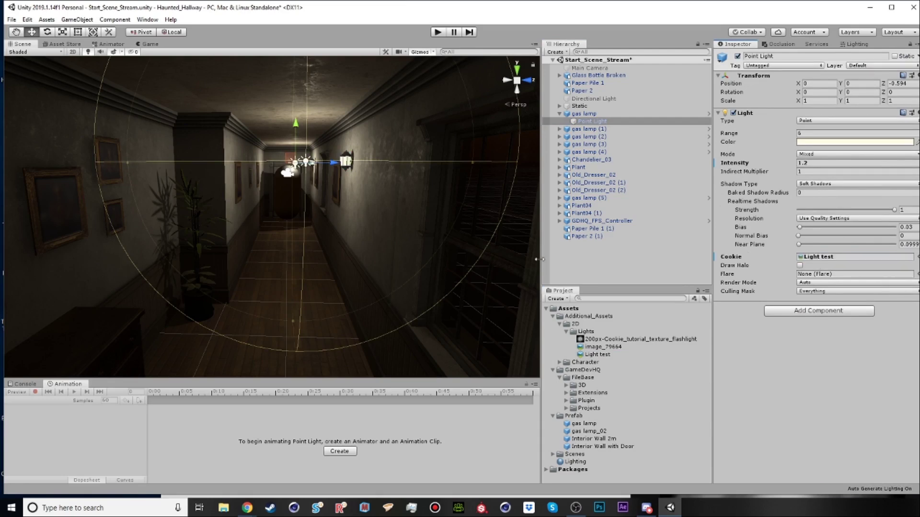
{"action": "key", "text": "alt"}
{"action": "left_click_drag", "start_coordinate": [369, 151], "coordinate": [394, 218], "text": "alt"}
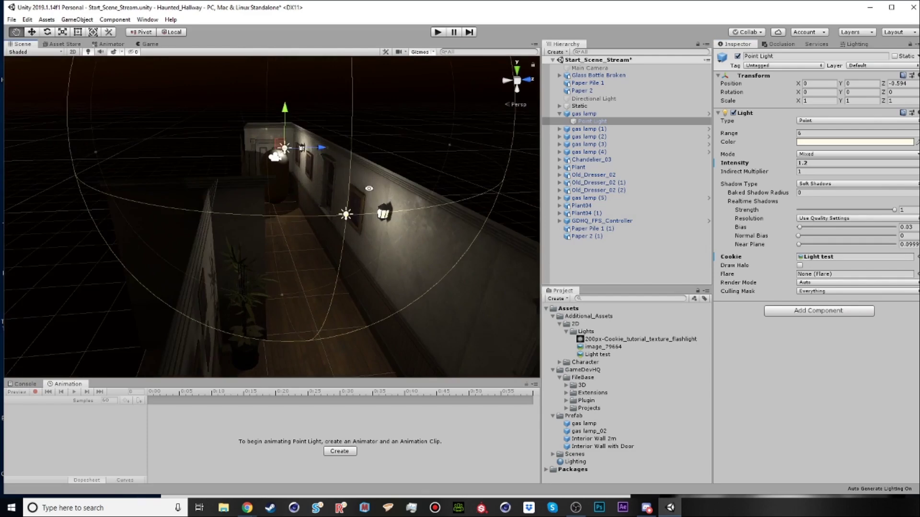
{"action": "right_click_drag", "start_coordinate": [394, 218], "coordinate": [421, 230], "text": "alt"}
{"action": "left_click_drag", "start_coordinate": [421, 230], "coordinate": [388, 225], "text": "alt"}
{"action": "middle_click_drag", "start_coordinate": [388, 225], "coordinate": [385, 350]}
{"action": "left_click_drag", "start_coordinate": [384, 350], "coordinate": [518, 354], "text": "alt"}
{"action": "middle_click_drag", "start_coordinate": [518, 239], "coordinate": [585, 354], "text": "alt"}
{"action": "right_click_drag", "start_coordinate": [584, 235], "coordinate": [657, 234], "text": "alt"}
{"action": "left_click", "coordinate": [658, 235]}
Open the Light test cookie texture's import settings, set its alpha source to From Gray Scale and apply the change
{"action": "left_click", "coordinate": [594, 121]}
{"action": "left_click", "coordinate": [824, 257]}
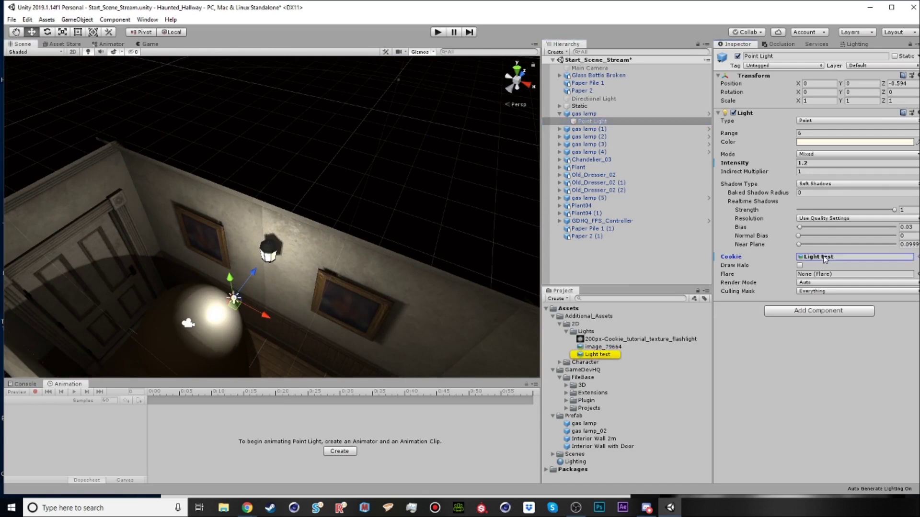
{"action": "double_click", "coordinate": [824, 257]}
{"action": "left_click_drag", "start_coordinate": [330, 298], "coordinate": [318, 283], "text": "alt"}
{"action": "middle_click_drag", "start_coordinate": [317, 283], "coordinate": [316, 178], "text": "alt"}
{"action": "right_click_drag", "start_coordinate": [316, 178], "coordinate": [329, 177], "text": "alt"}
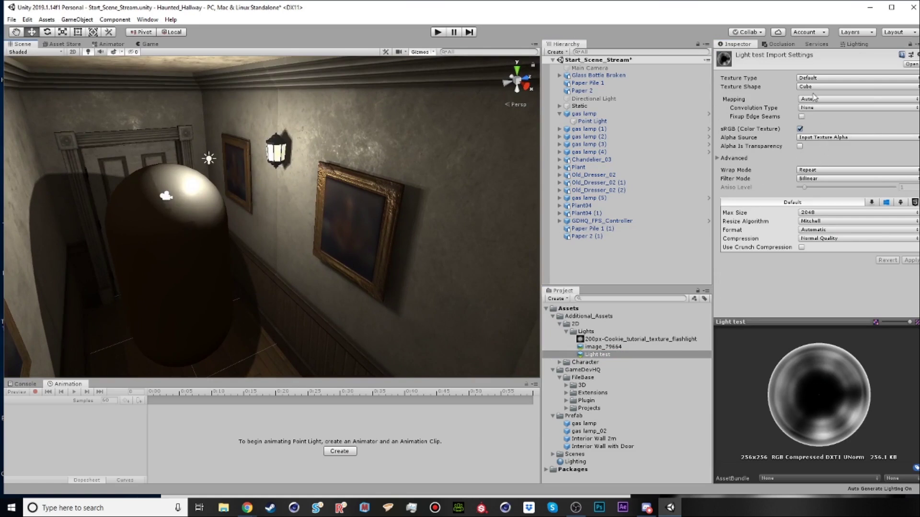
{"action": "left_click", "coordinate": [821, 137]}
{"action": "left_click", "coordinate": [824, 170]}
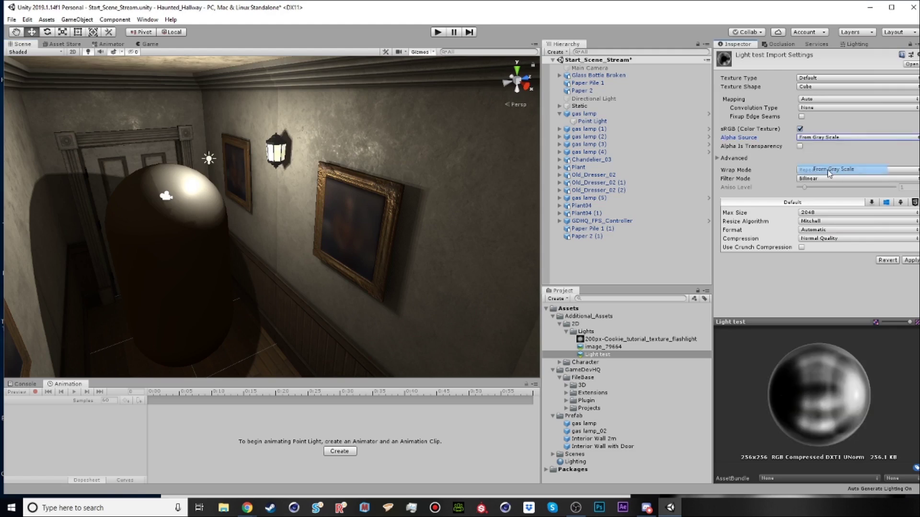
{"action": "left_click", "coordinate": [909, 260]}
Set the gas lamp's Point Light intensity to 0.98 and move the light away from the lamp to about Z -1.6
{"action": "left_click", "coordinate": [592, 121]}
{"action": "left_click_drag", "start_coordinate": [740, 166], "coordinate": [743, 166]}
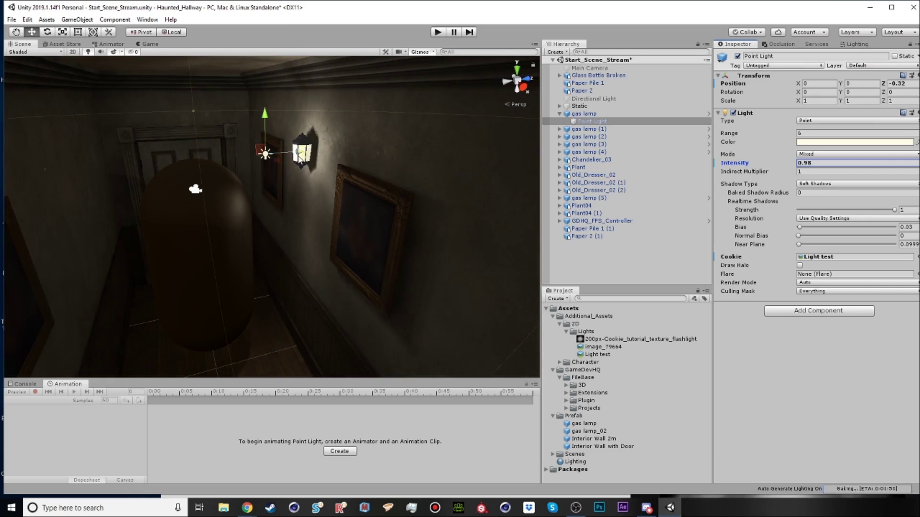
{"action": "left_click_drag", "start_coordinate": [298, 155], "coordinate": [201, 155]}
{"action": "left_click_drag", "start_coordinate": [205, 209], "coordinate": [190, 200], "text": "alt"}
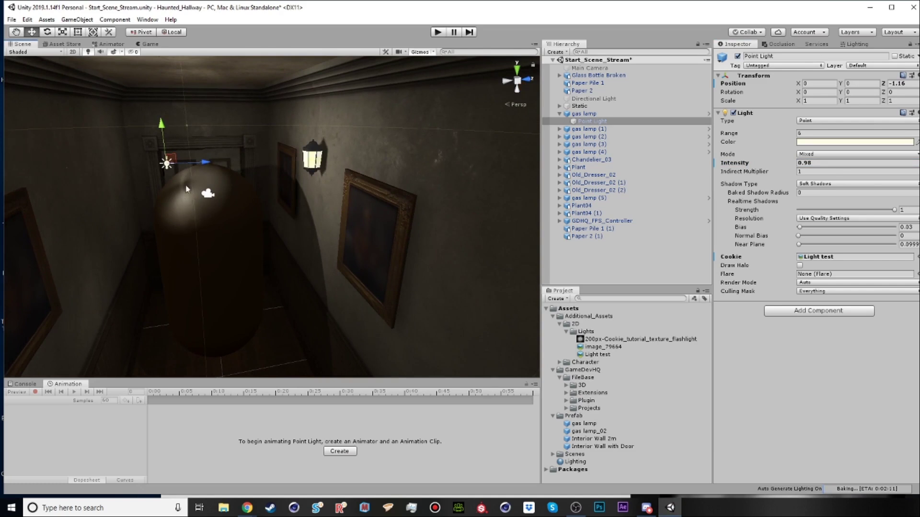
{"action": "left_click_drag", "start_coordinate": [204, 162], "coordinate": [139, 151]}
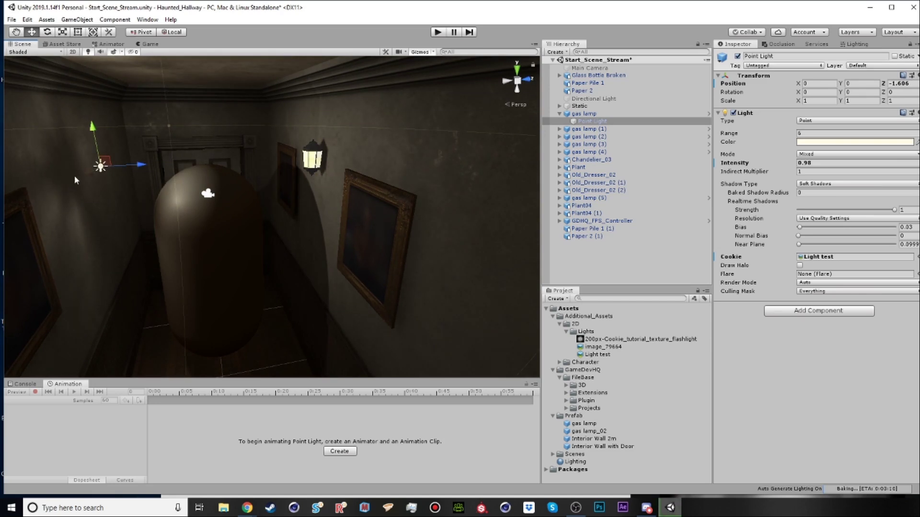
Move the Point Light back beside the gas lamp at about Z -0.235 and rotate it 180 degrees around Y
{"action": "left_click_drag", "start_coordinate": [137, 167], "coordinate": [283, 236]}
{"action": "key", "text": "e"}
{"action": "key", "text": "w"}
{"action": "left_click_drag", "start_coordinate": [246, 174], "coordinate": [251, 178]}
{"action": "left_click_drag", "start_coordinate": [283, 204], "coordinate": [283, 141], "text": "alt"}
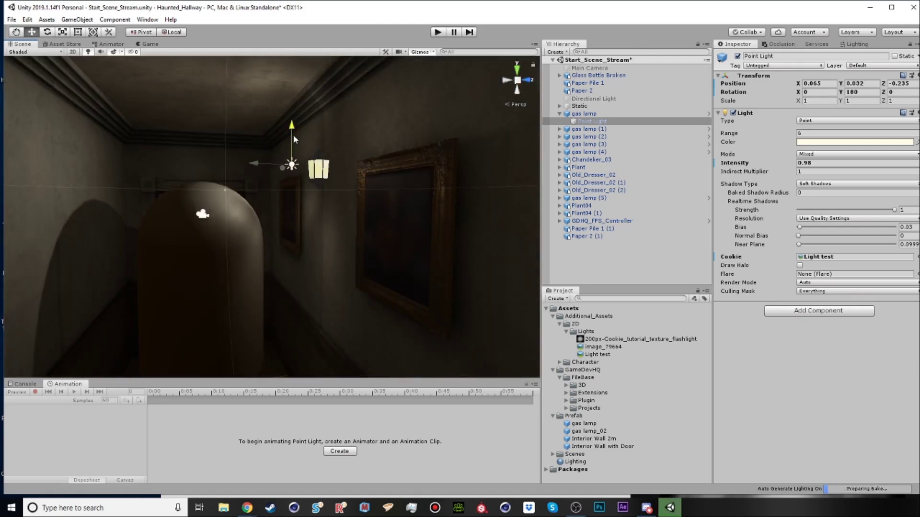
{"action": "left_click_drag", "start_coordinate": [255, 174], "coordinate": [617, 292], "text": "alt"}
Play the scene, walk down the hallway to check the lamp lighting, and stop playing
{"action": "key", "text": "ctrl+p"}
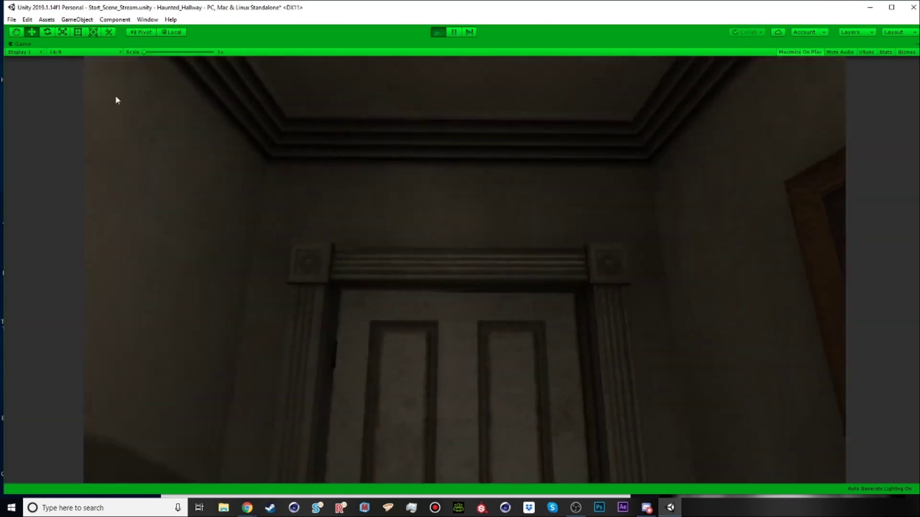
{"action": "key", "text": "w"}
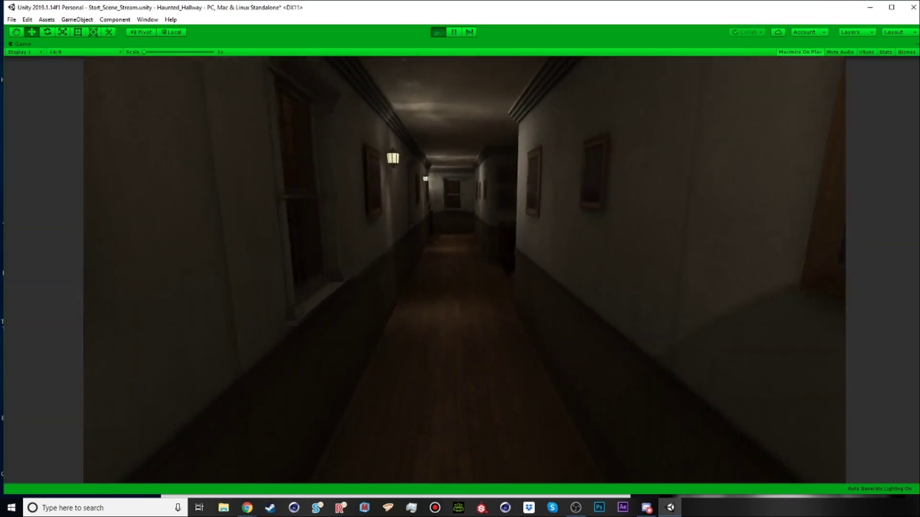
{"action": "key", "text": "w"}
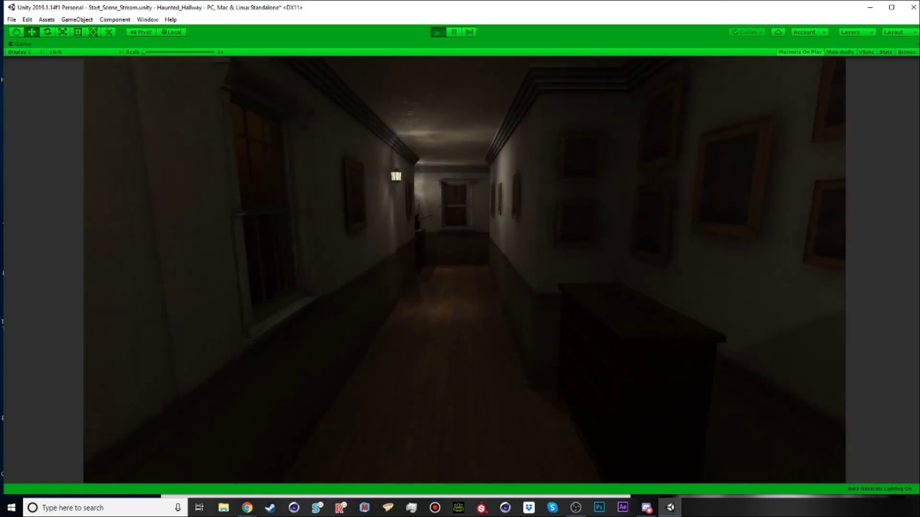
{"action": "key", "text": "w"}
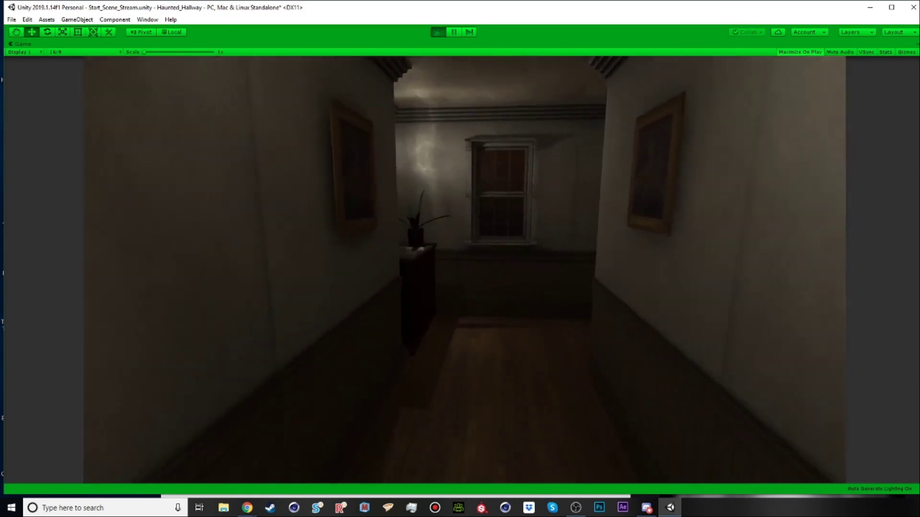
{"action": "key", "text": "ctrl+p"}
Create an empty object named Audio in the scene and reset its transform
{"action": "left_click", "coordinate": [557, 52]}
{"action": "left_click", "coordinate": [570, 61]}
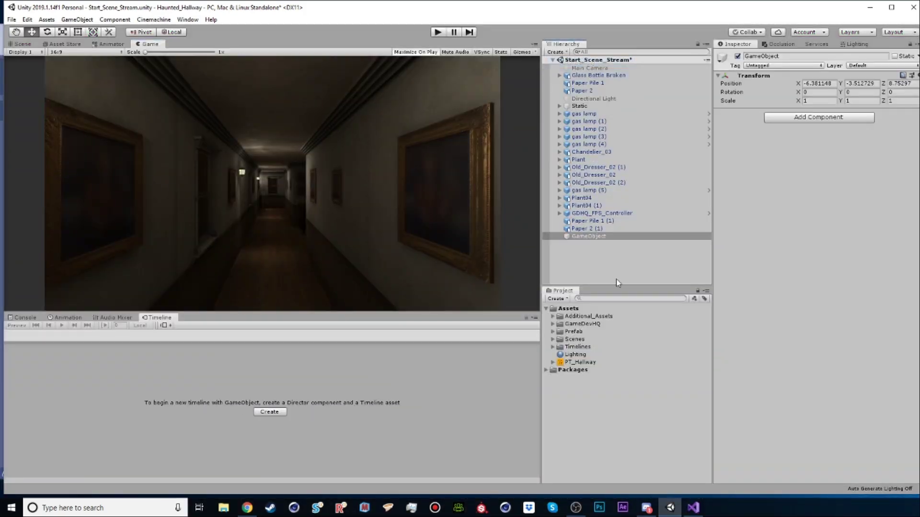
{"action": "left_click", "coordinate": [585, 239]}
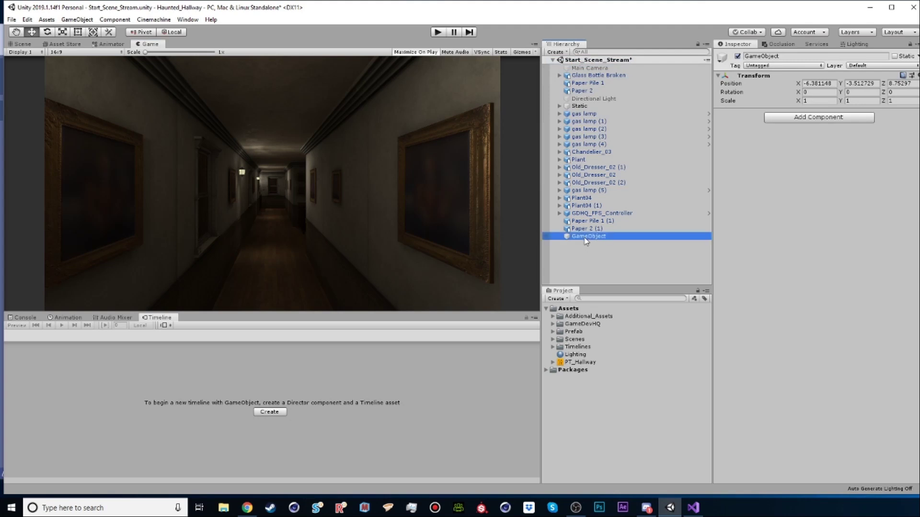
{"action": "key", "text": "F2"}
{"action": "type", "text": "A"}
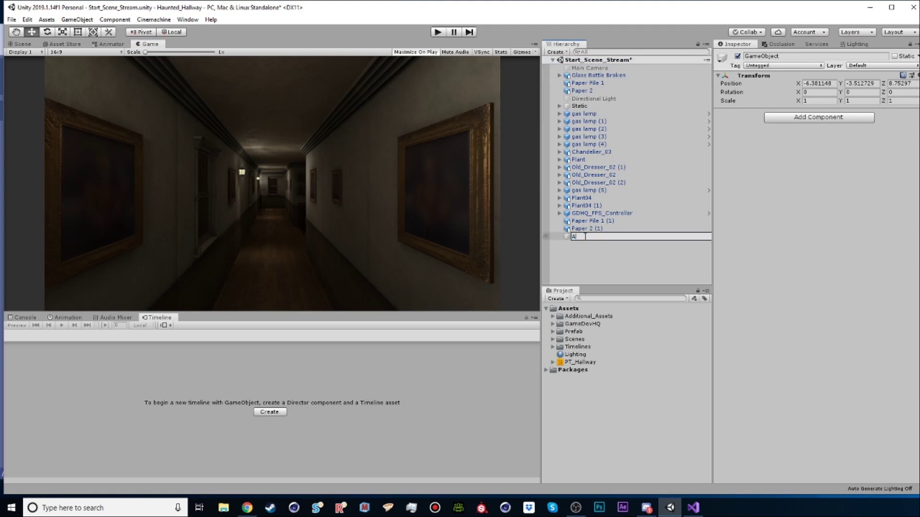
{"action": "type", "text": "udio"}
{"action": "key", "text": "Return"}
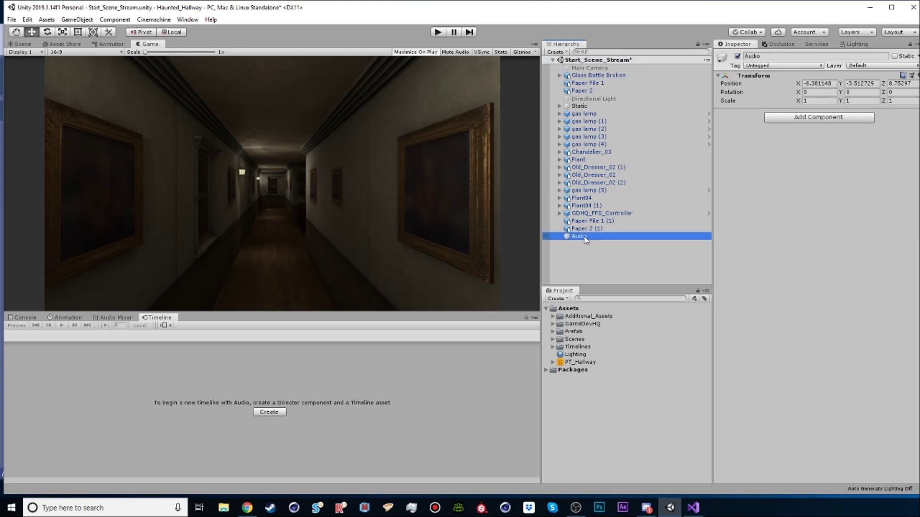
{"action": "right_click", "coordinate": [753, 77]}
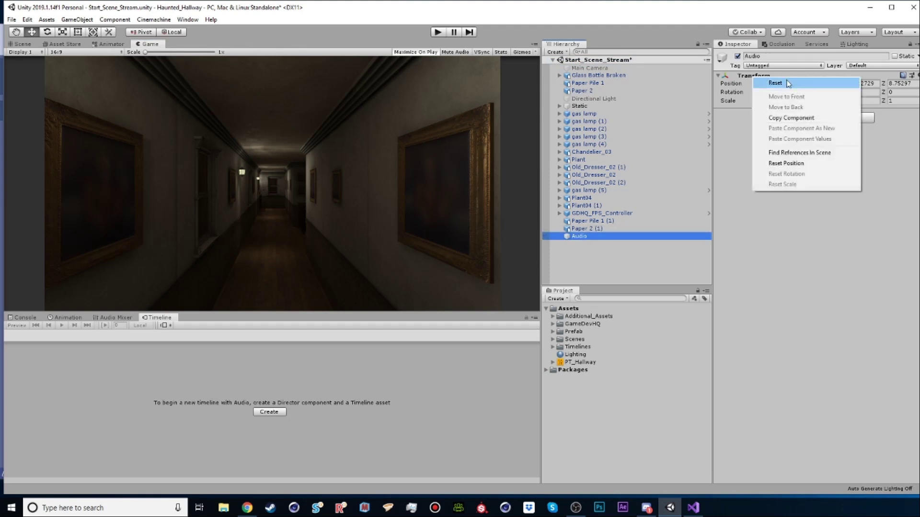
{"action": "left_click", "coordinate": [769, 82]}
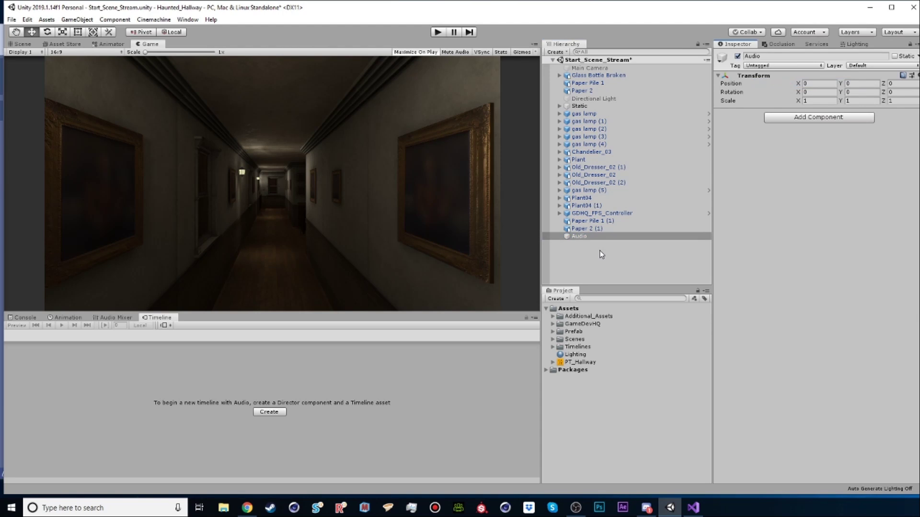
Create an empty object named Rain_BG as a child of Audio and browse the Filebase library for rain sounds
{"action": "left_click", "coordinate": [557, 51]}
{"action": "left_click", "coordinate": [569, 64]}
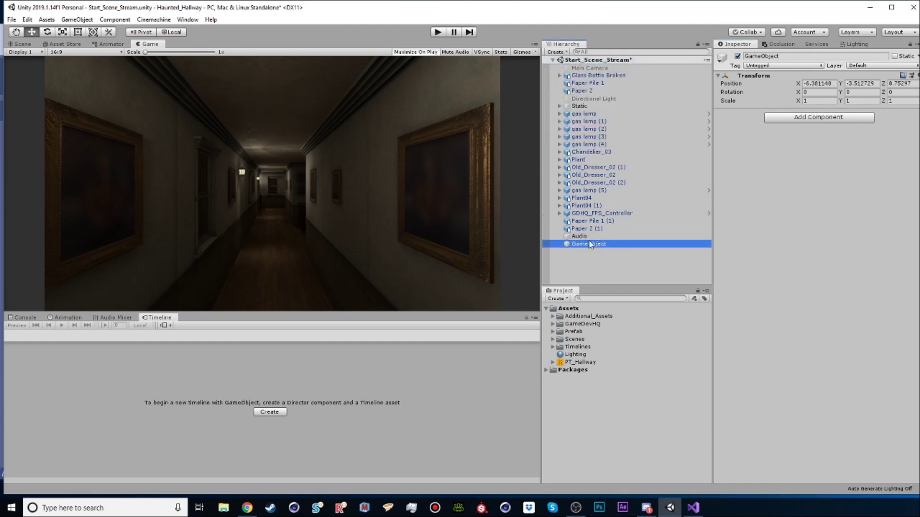
{"action": "type", "text": "Rain_BG"}
{"action": "key", "text": "Return"}
{"action": "left_click_drag", "start_coordinate": [590, 243], "coordinate": [579, 238]}
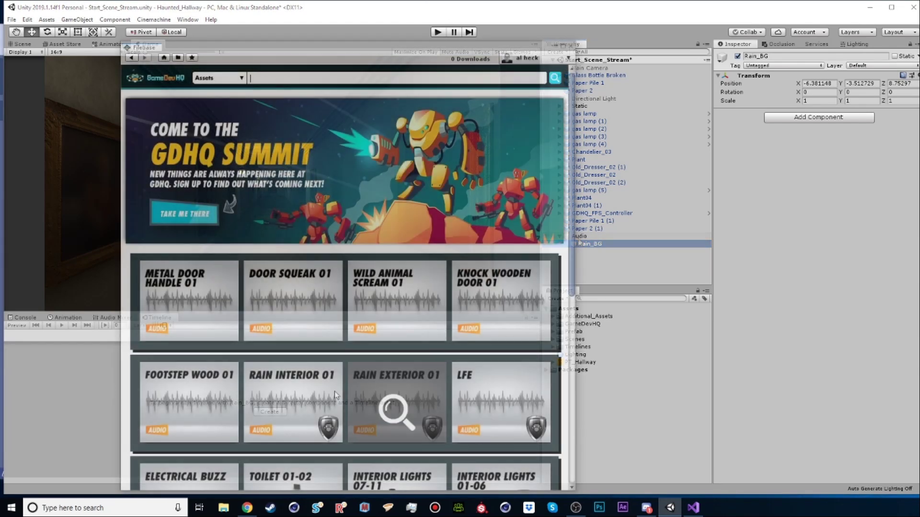
{"action": "scroll", "coordinate": [329, 290], "scroll_direction": "down", "scroll_amount": 3}
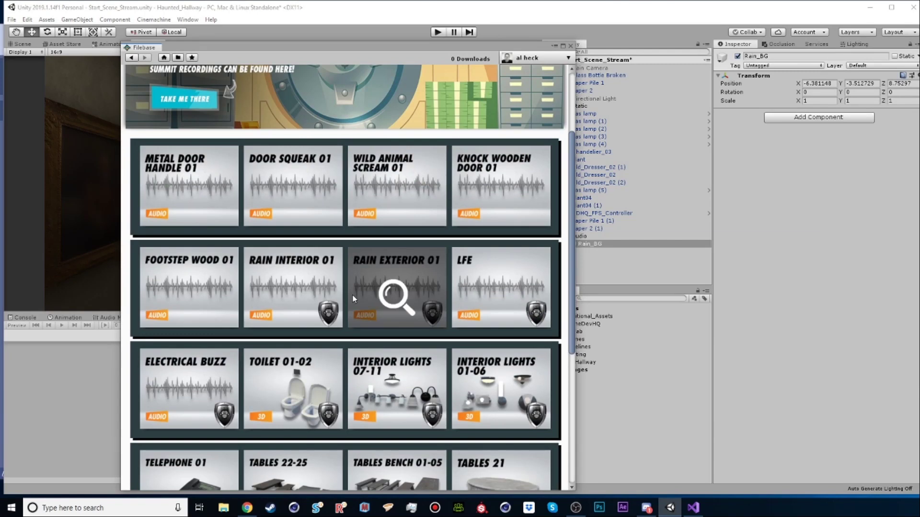
{"action": "left_click", "coordinate": [571, 46]}
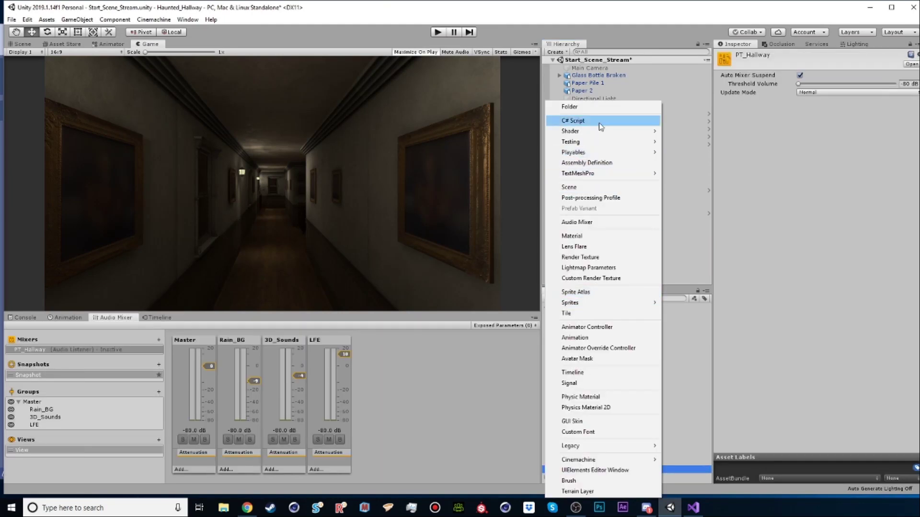
Create an audio mixer asset named PT_Stream and select it for editing
{"action": "left_click", "coordinate": [601, 222]}
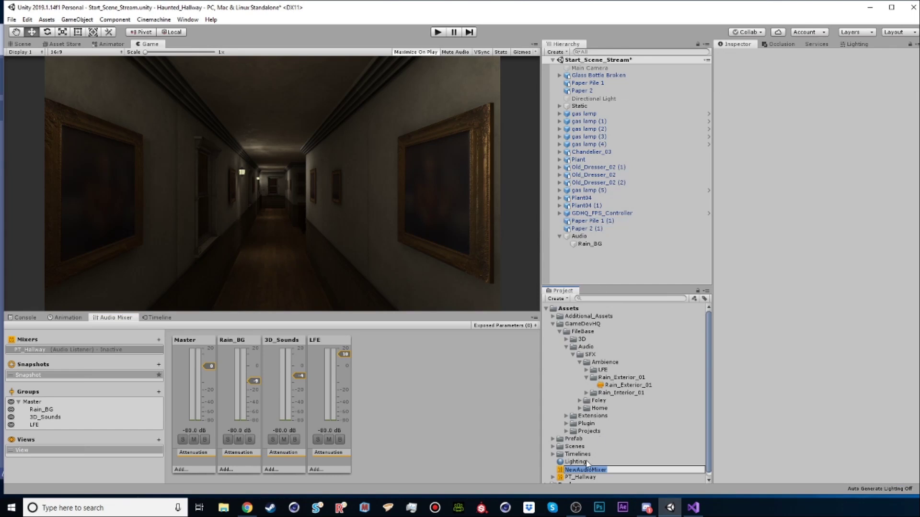
{"action": "type", "text": "PT_Stream"}
{"action": "key", "text": "Return"}
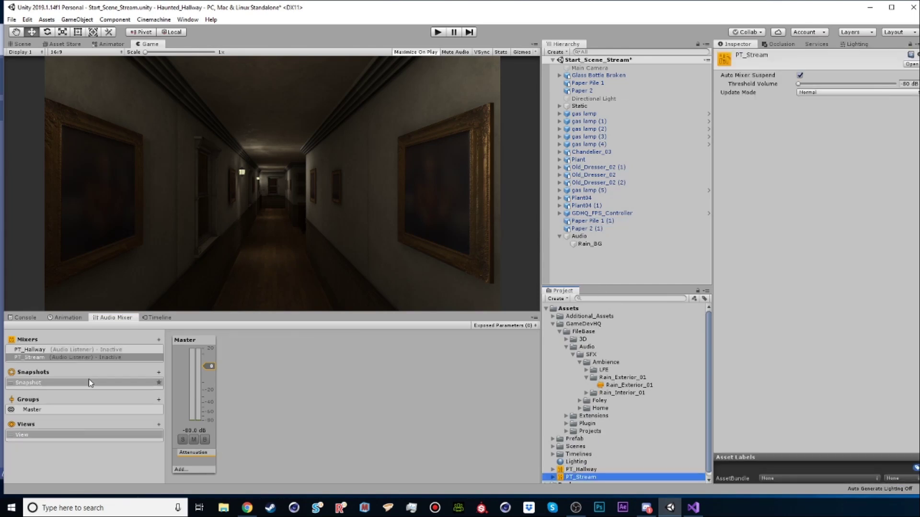
{"action": "left_click", "coordinate": [30, 358]}
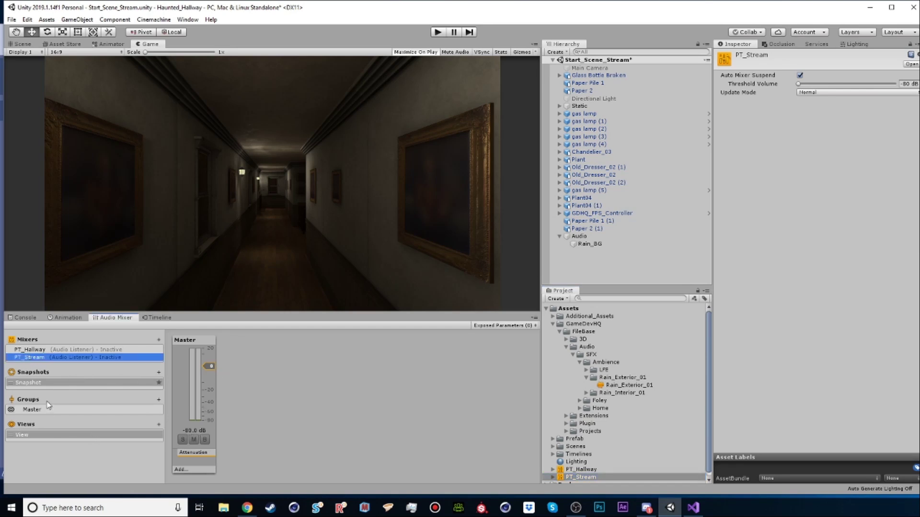
Add a group named Rain_BG under Master in the PT_Stream mixer
{"action": "mouse_move", "coordinate": [33, 401]}
{"action": "left_click", "coordinate": [157, 401]}
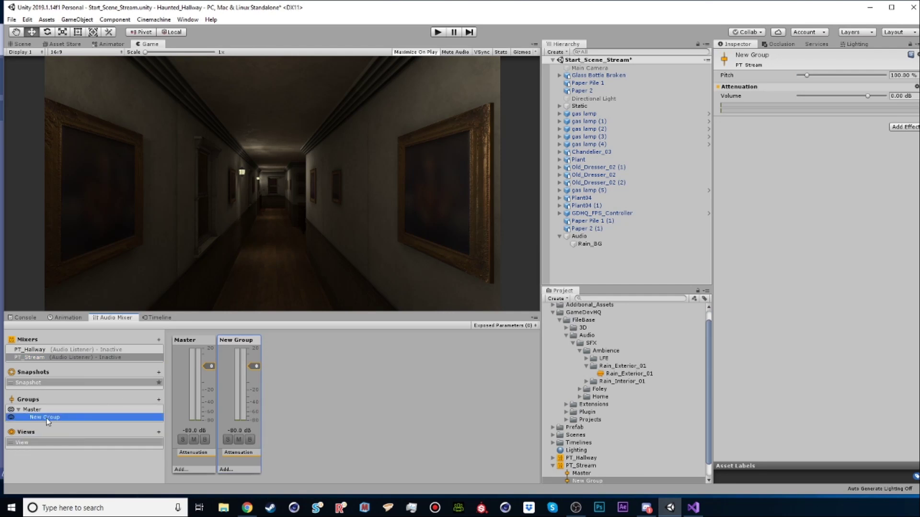
{"action": "double_click", "coordinate": [47, 418]}
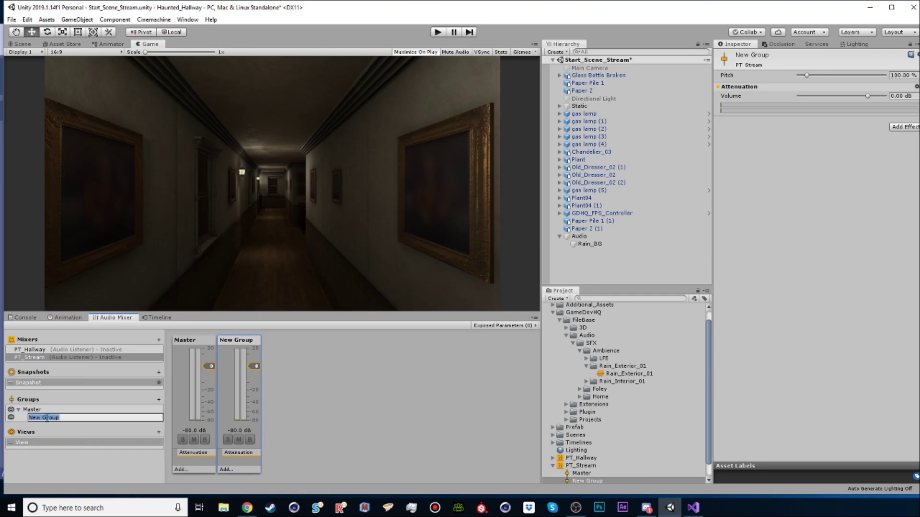
{"action": "type", "text": "Rain_BG"}
{"action": "key", "text": "Return"}
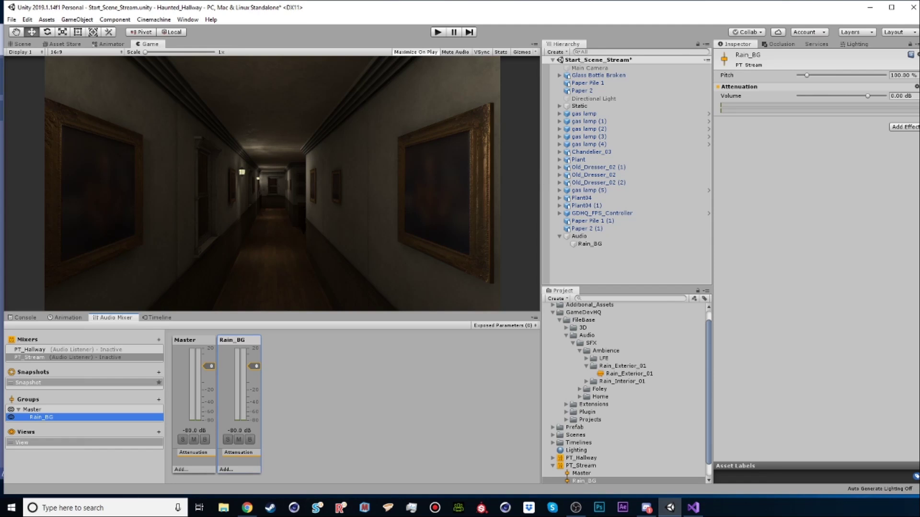
Lower the Rain_BG mixer group's volume to about -12 dB while the scene plays, and stop playing
{"action": "left_click", "coordinate": [589, 244]}
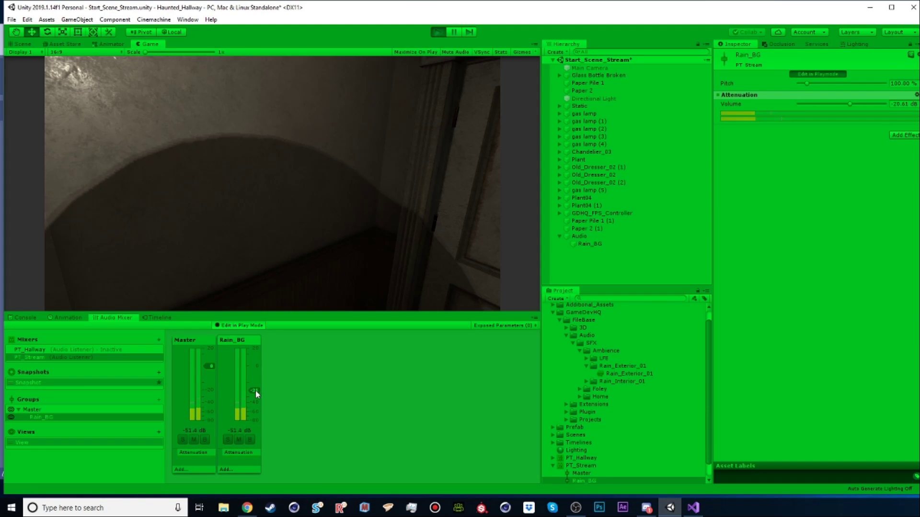
{"action": "mouse_move", "coordinate": [254, 390]}
{"action": "left_mouse_down"}
{"action": "mouse_move", "coordinate": [255, 398]}
{"action": "mouse_move", "coordinate": [257, 384]}
{"action": "left_mouse_up"}
{"action": "left_click", "coordinate": [246, 327]}
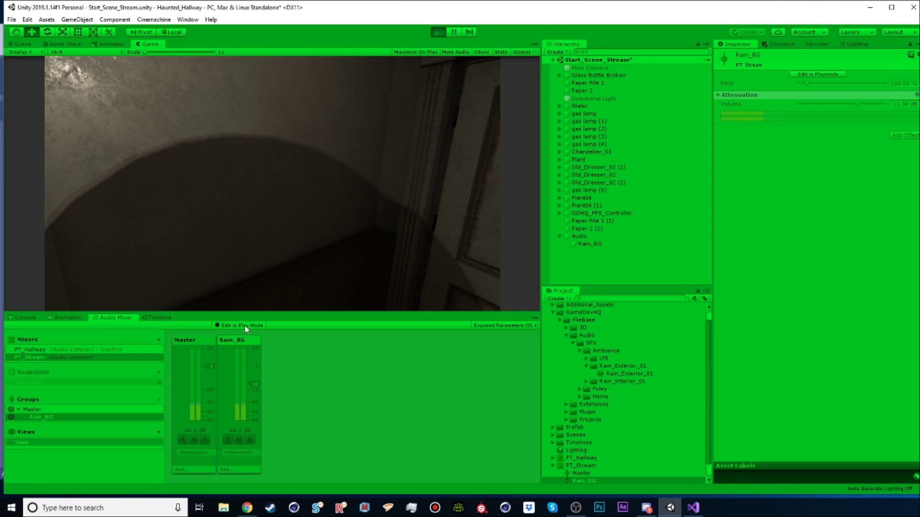
{"action": "left_click", "coordinate": [434, 32]}
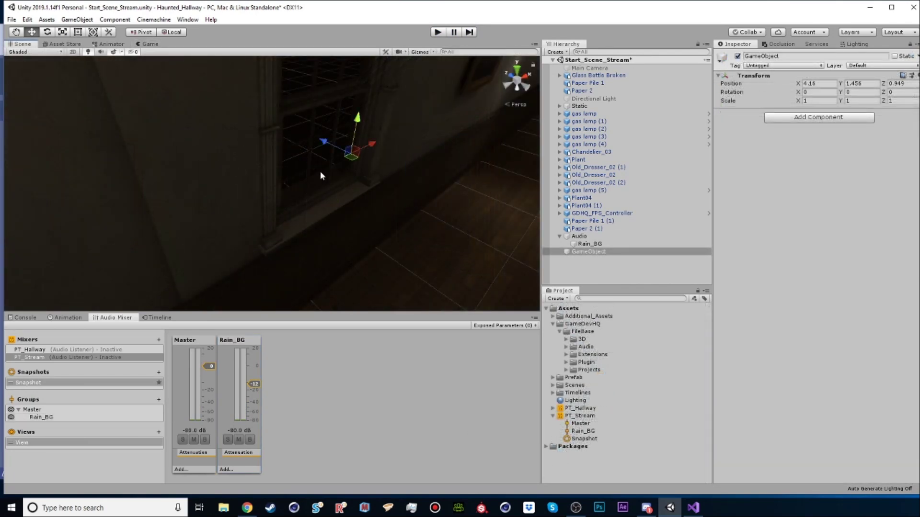
Rename the new empty object at the hallway window as Rain_Windows and make it a child of Audio
{"action": "middle_click_drag", "start_coordinate": [321, 176], "coordinate": [298, 240], "text": "alt"}
{"action": "right_click_drag", "start_coordinate": [306, 197], "coordinate": [276, 224], "text": "alt"}
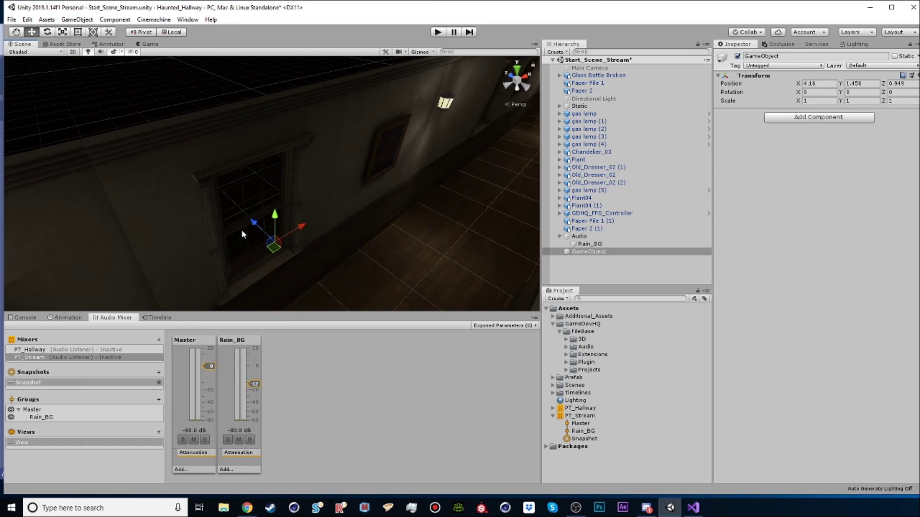
{"action": "left_click", "coordinate": [594, 250]}
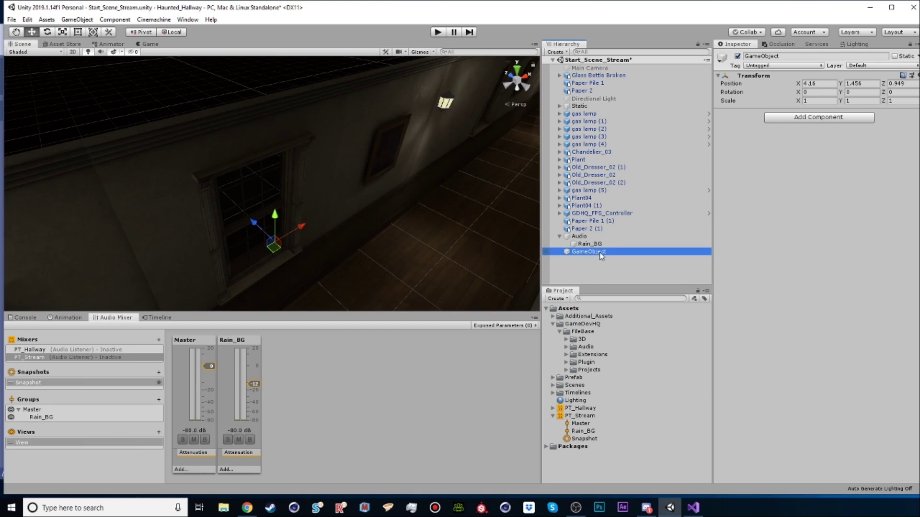
{"action": "key", "text": "F2"}
{"action": "type", "text": "Rain_Wind"}
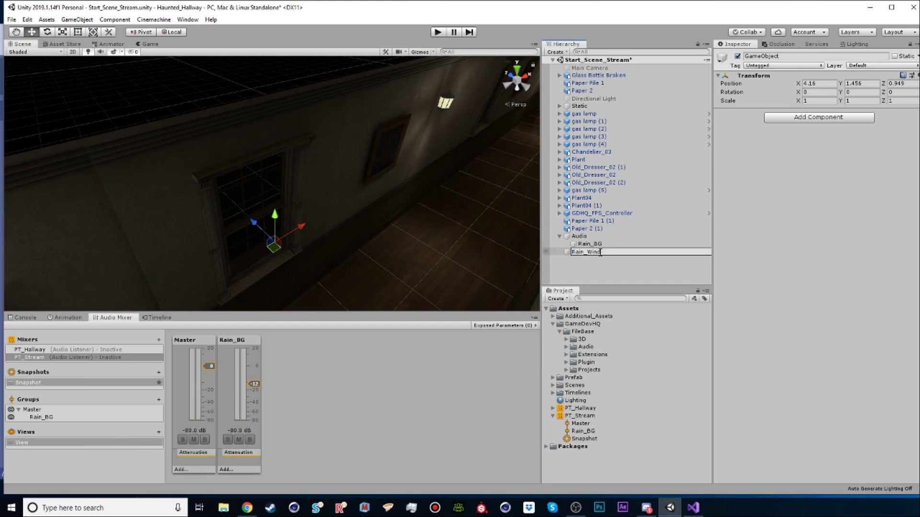
{"action": "type", "text": "ows"}
{"action": "key", "text": "Return"}
{"action": "left_click_drag", "start_coordinate": [592, 256], "coordinate": [582, 237]}
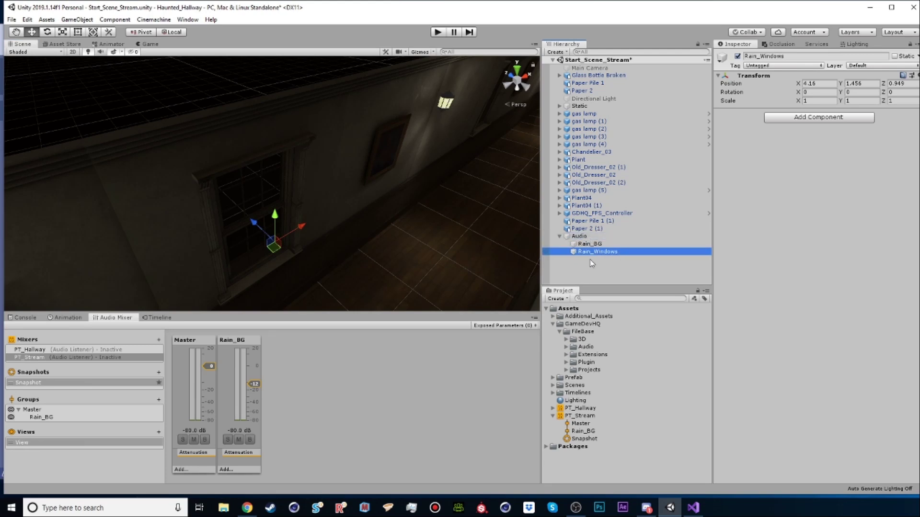
Browse the Filebase Audio SFX Ambience folders for the rain clips and preview Rain_Interior_01
{"action": "left_click", "coordinate": [566, 339]}
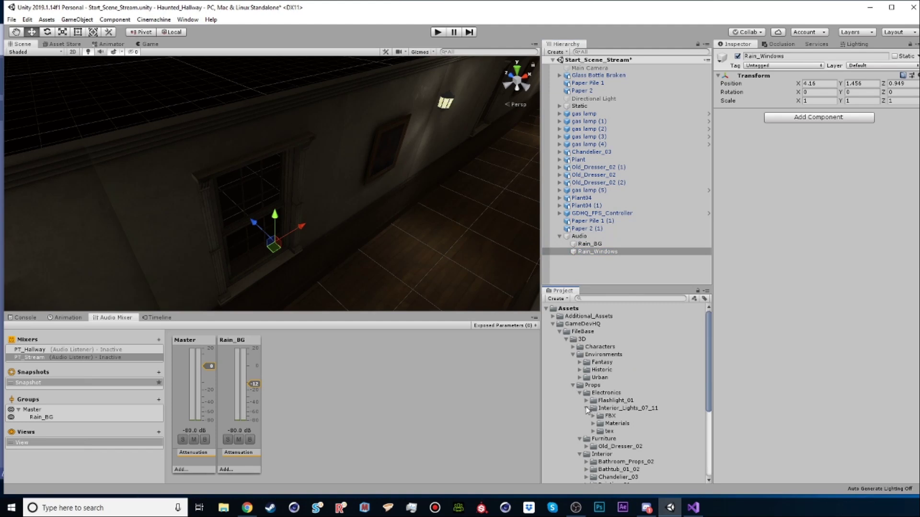
{"action": "left_click", "coordinate": [573, 354]}
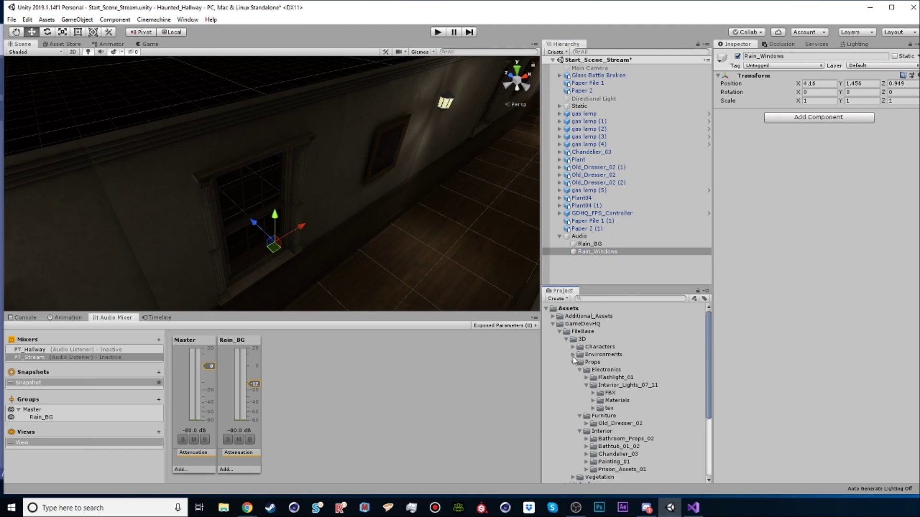
{"action": "left_click", "coordinate": [567, 340]}
{"action": "left_click", "coordinate": [566, 347]}
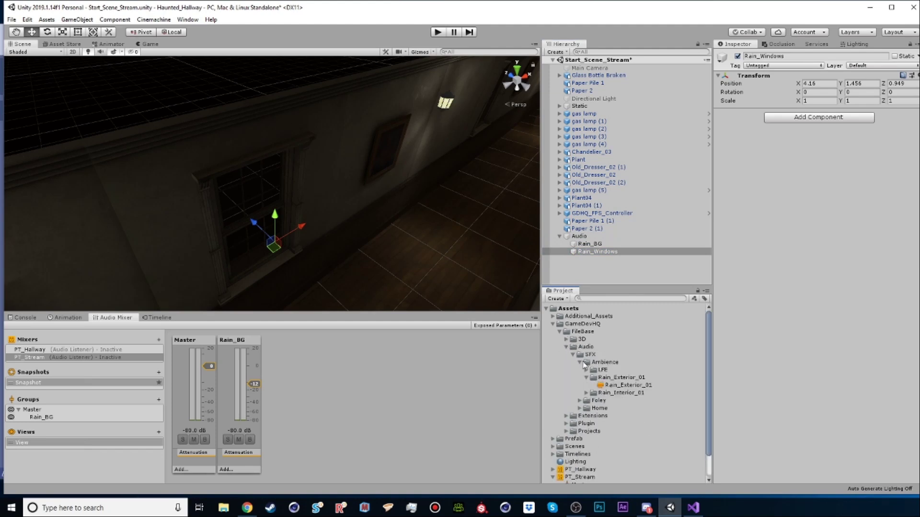
{"action": "left_click", "coordinate": [615, 386]}
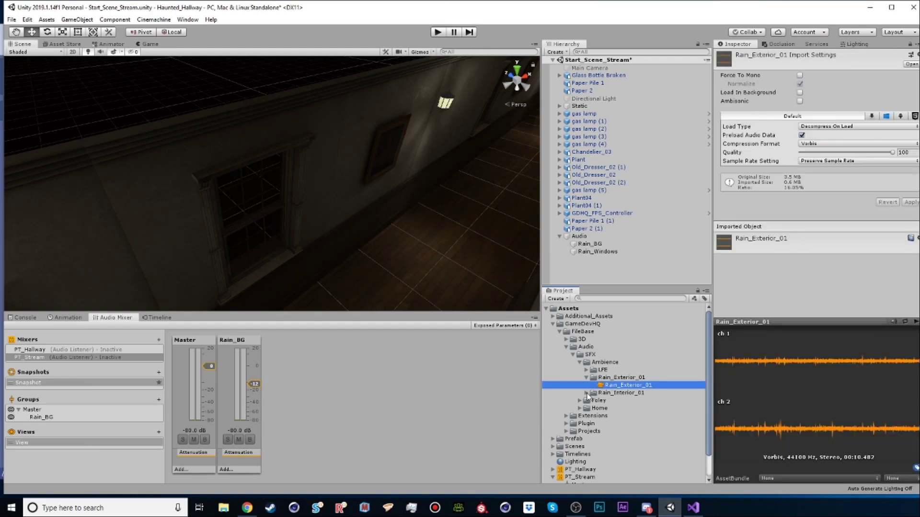
{"action": "left_click", "coordinate": [602, 394]}
{"action": "left_click", "coordinate": [586, 393]}
{"action": "left_click", "coordinate": [622, 401]}
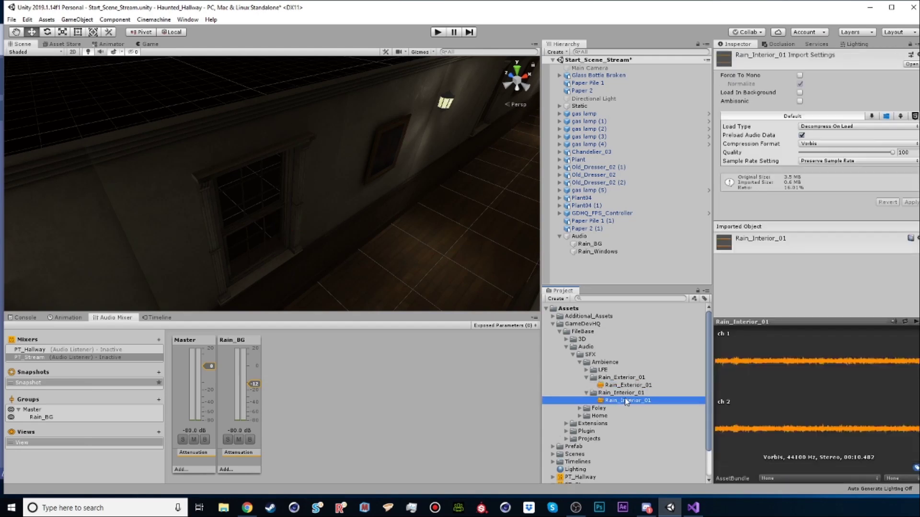
{"action": "left_click", "coordinate": [915, 322]}
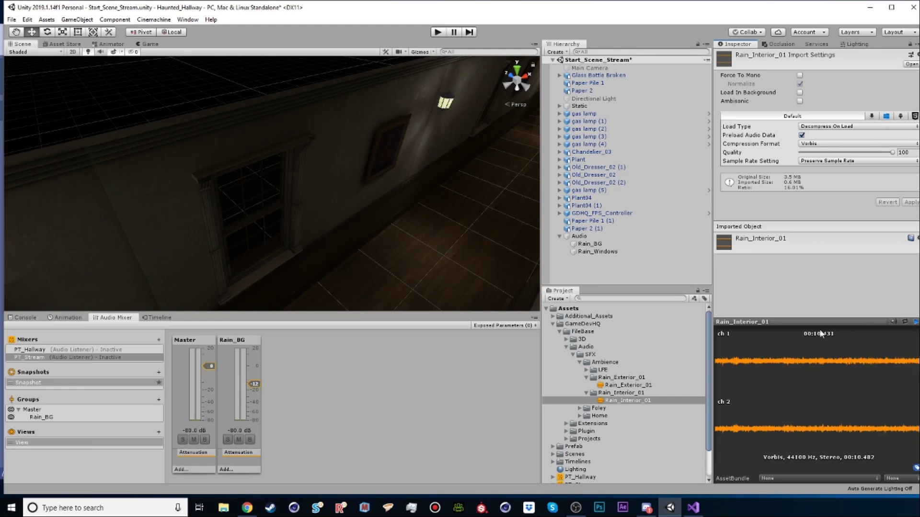
Add Rain_Interior_01 to Rain_Windows as a looping audio source with Spatial Blend 1, and play the scene
{"action": "left_click", "coordinate": [589, 251]}
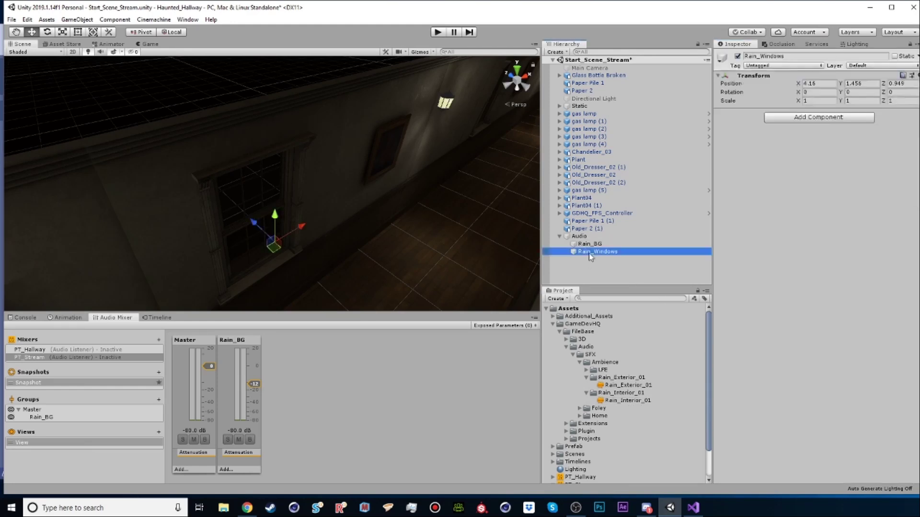
{"action": "left_click_drag", "start_coordinate": [616, 401], "coordinate": [810, 201]}
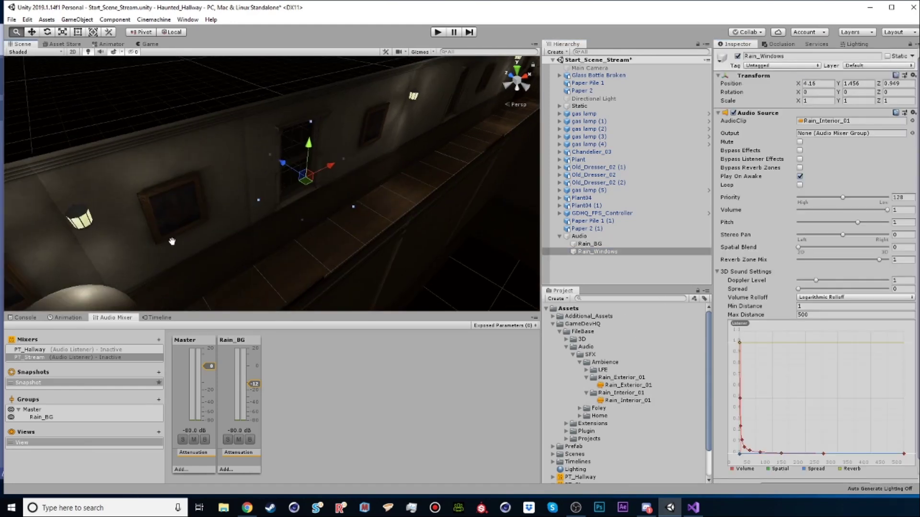
{"action": "scroll", "coordinate": [477, 163], "scroll_direction": "down", "scroll_amount": 5}
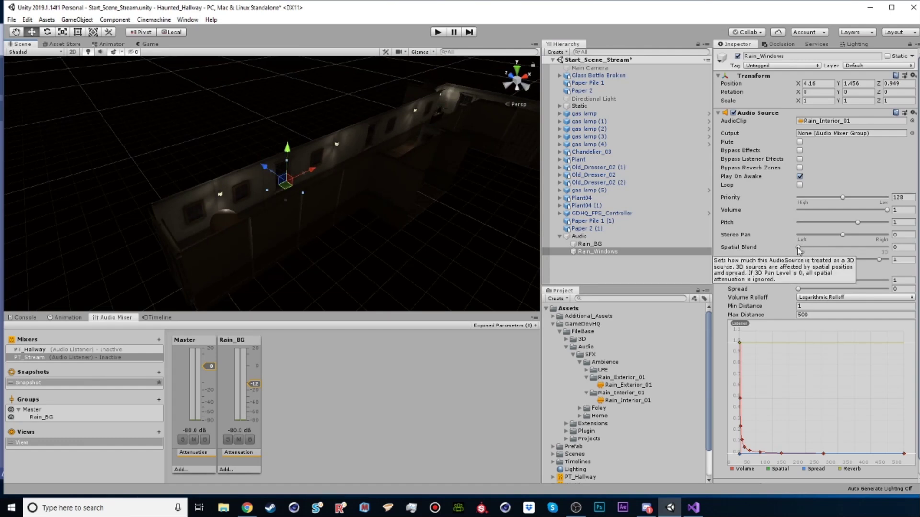
{"action": "left_click_drag", "start_coordinate": [798, 250], "coordinate": [898, 250]}
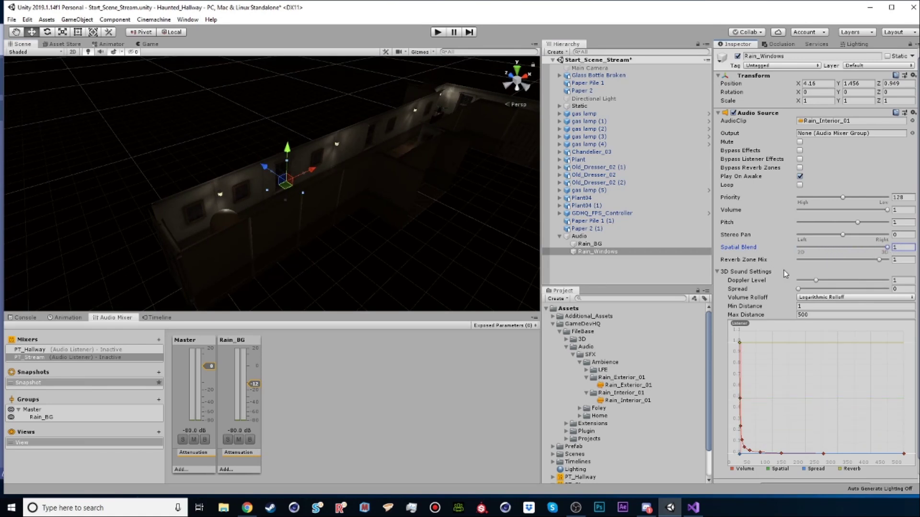
{"action": "left_click", "coordinate": [799, 186]}
{"action": "left_click", "coordinate": [438, 34]}
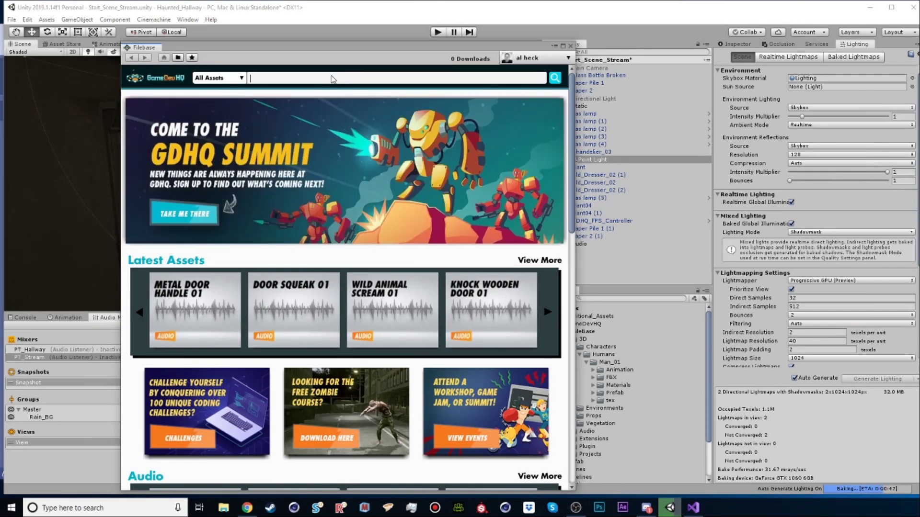
Search Filebase for "man" and open the Man 01 character asset
{"action": "key", "text": "Return"}
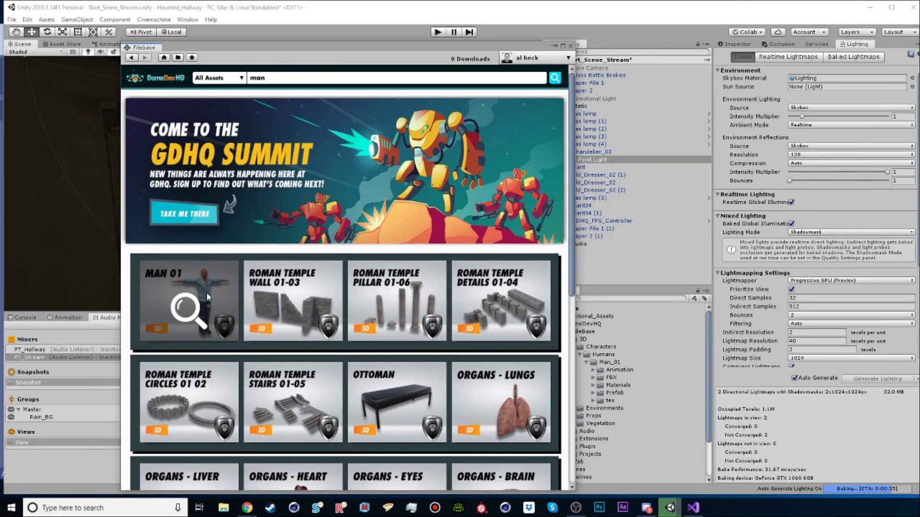
{"action": "left_click", "coordinate": [195, 305]}
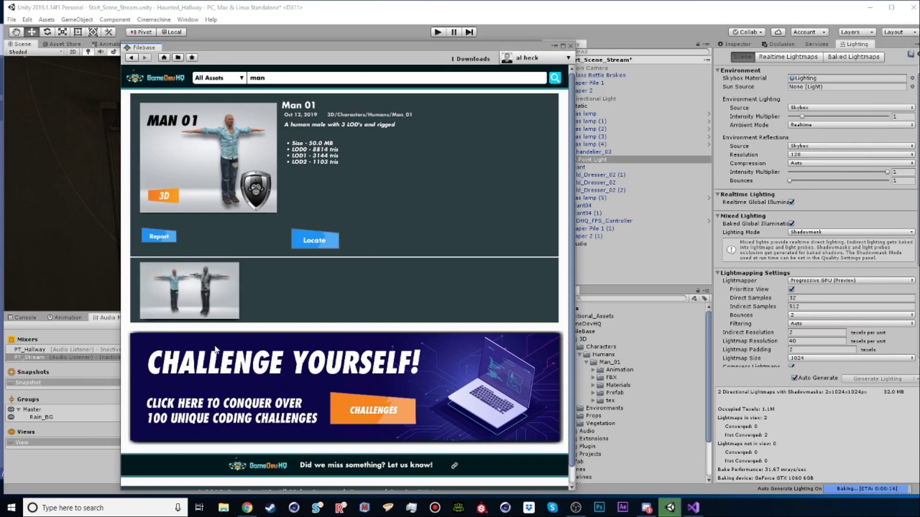
{"action": "left_click", "coordinate": [184, 302]}
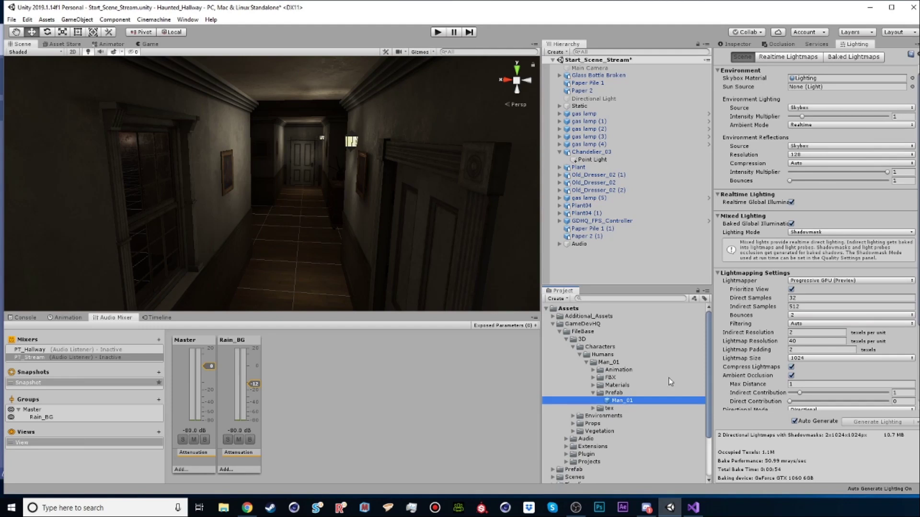
Add the Man_01 prefab to the scene as a root object and frame it
{"action": "left_click", "coordinate": [734, 44]}
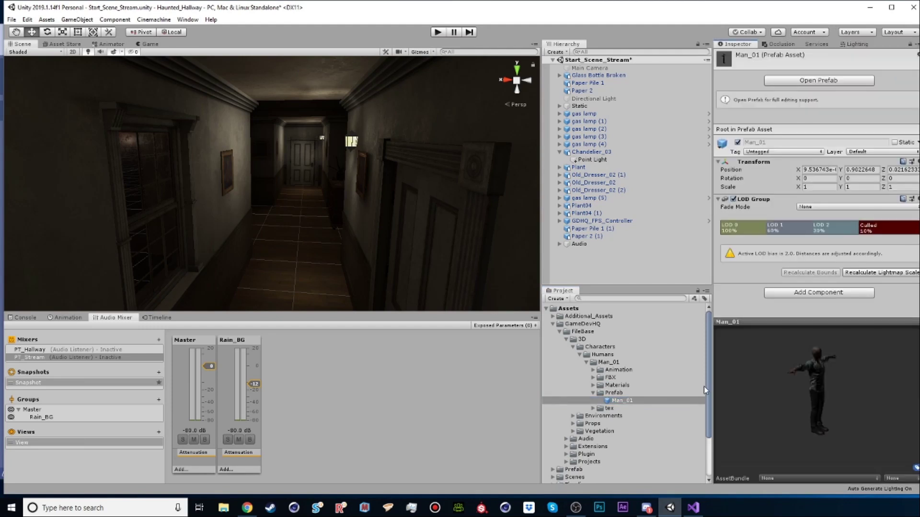
{"action": "left_click_drag", "start_coordinate": [625, 403], "coordinate": [604, 261]}
{"action": "key", "text": "f"}
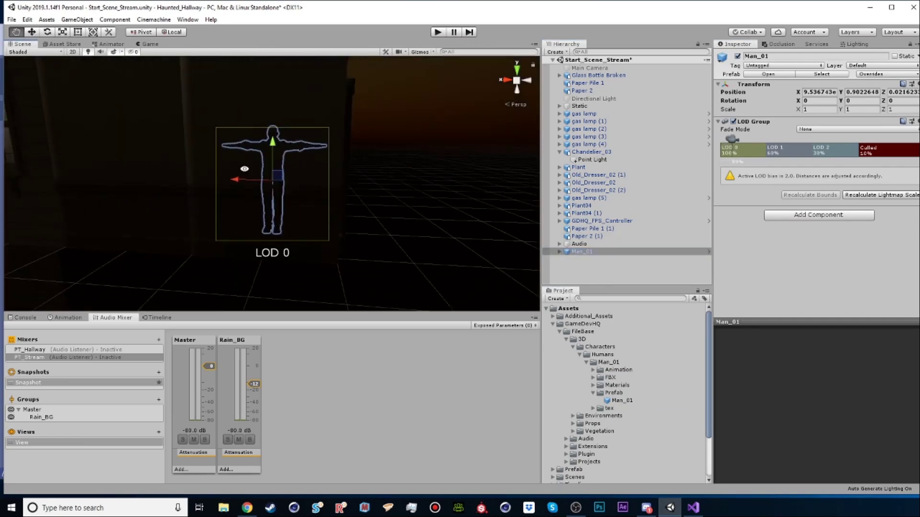
Move Man_01 into the hallway, to about X 18.07 and Z -8.938
{"action": "left_click_drag", "start_coordinate": [371, 194], "coordinate": [468, 257], "text": "alt"}
{"action": "right_click_drag", "start_coordinate": [468, 257], "coordinate": [67, 168], "text": "alt"}
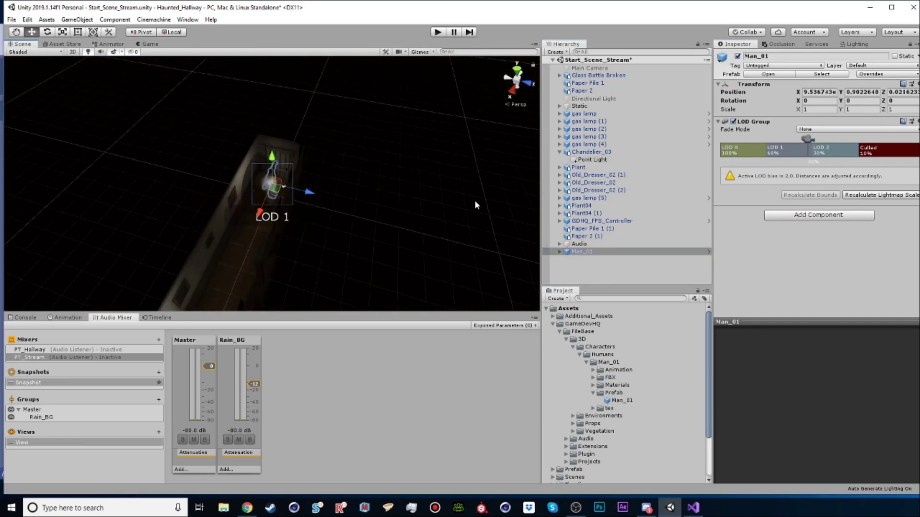
{"action": "scroll", "coordinate": [474, 199], "scroll_direction": "down", "scroll_amount": 8}
{"action": "left_click_drag", "start_coordinate": [368, 159], "coordinate": [247, 248]}
{"action": "right_click_drag", "start_coordinate": [247, 248], "coordinate": [498, 258], "text": "alt"}
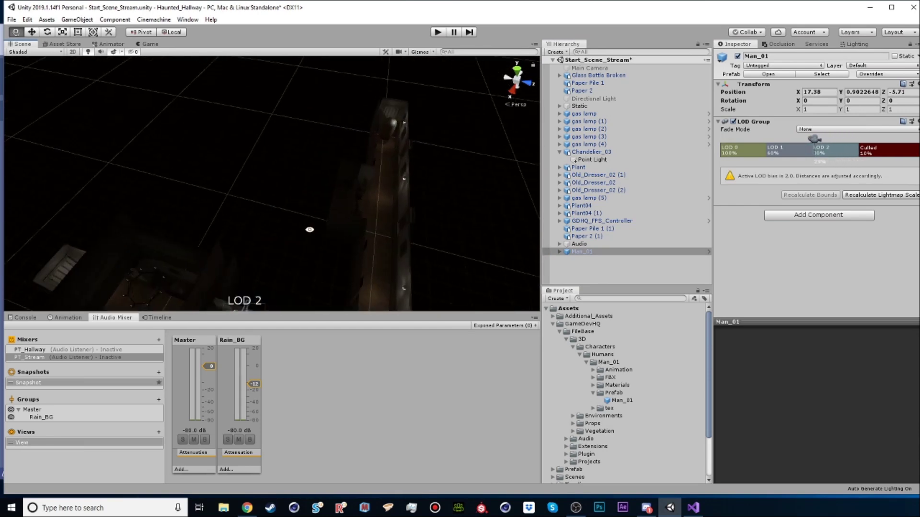
{"action": "middle_click_drag", "start_coordinate": [310, 228], "coordinate": [364, 110], "text": "alt"}
{"action": "left_click_drag", "start_coordinate": [321, 191], "coordinate": [312, 226], "text": "alt"}
{"action": "right_click_drag", "start_coordinate": [312, 226], "coordinate": [393, 261], "text": "alt"}
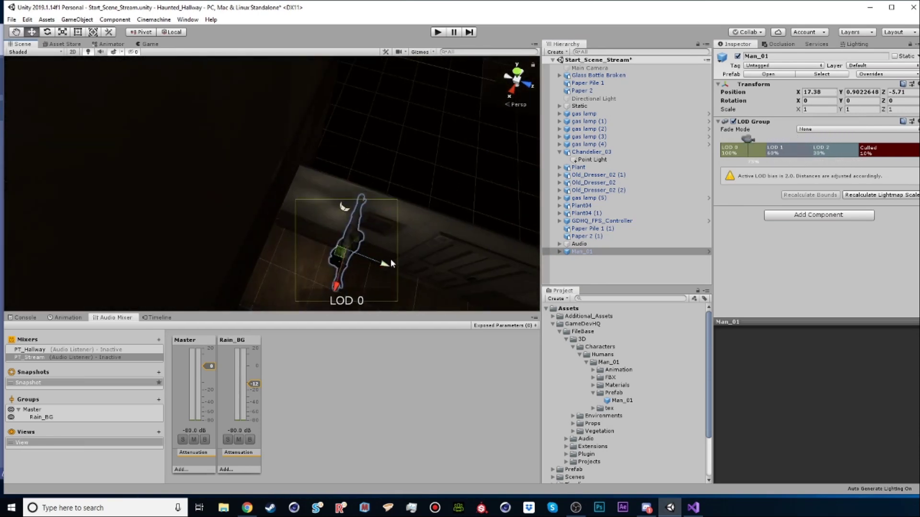
{"action": "left_click_drag", "start_coordinate": [387, 262], "coordinate": [239, 206]}
{"action": "left_click_drag", "start_coordinate": [344, 207], "coordinate": [290, 281], "text": "alt"}
{"action": "left_click_drag", "start_coordinate": [345, 265], "coordinate": [256, 208]}
{"action": "left_click_drag", "start_coordinate": [221, 169], "coordinate": [223, 170]}
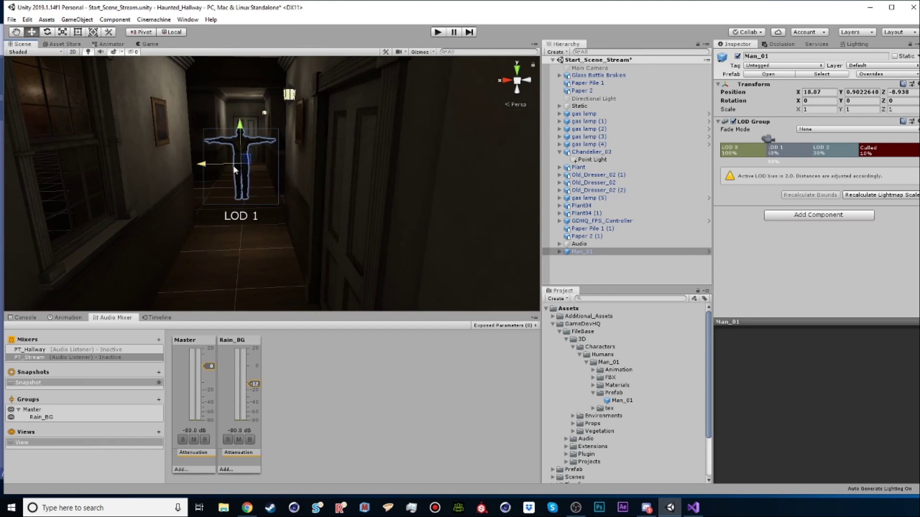
Select the Man_01_LOD0 child of Man_01 and locate the animation asset it uses
{"action": "left_click", "coordinate": [579, 253]}
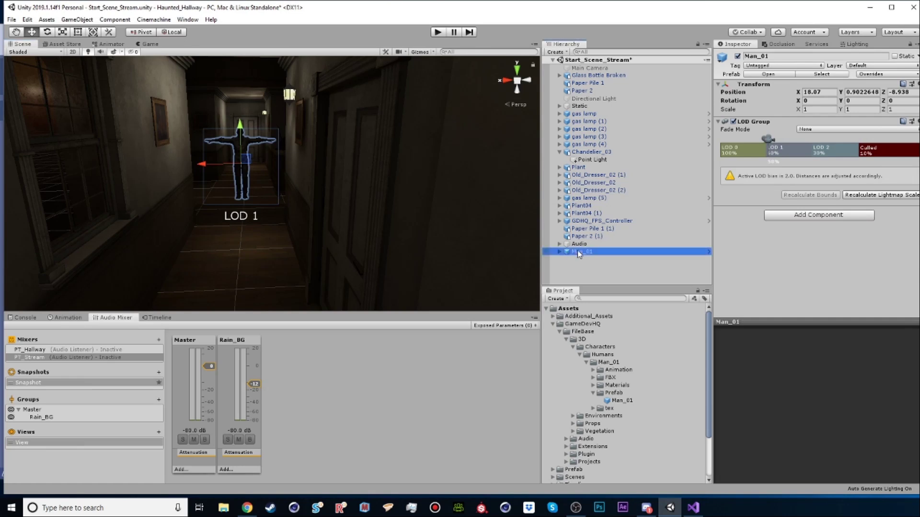
{"action": "left_click", "coordinate": [560, 252]}
{"action": "left_click", "coordinate": [623, 259]}
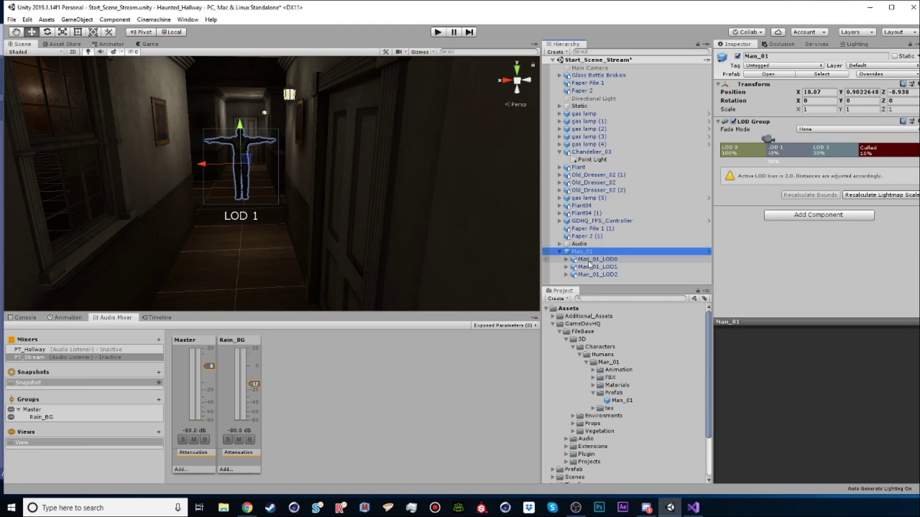
{"action": "double_click", "coordinate": [820, 132]}
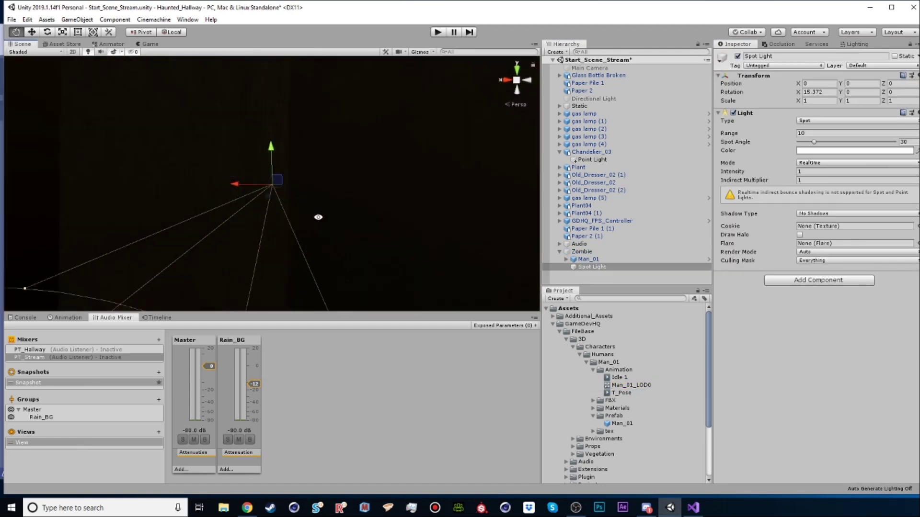
Move the Spot Light under Zombie close to the man, at about Y -1 and Z 7.85
{"action": "scroll", "coordinate": [345, 216], "scroll_direction": "up", "scroll_amount": 6}
{"action": "middle_click_drag", "start_coordinate": [345, 216], "coordinate": [354, 221]}
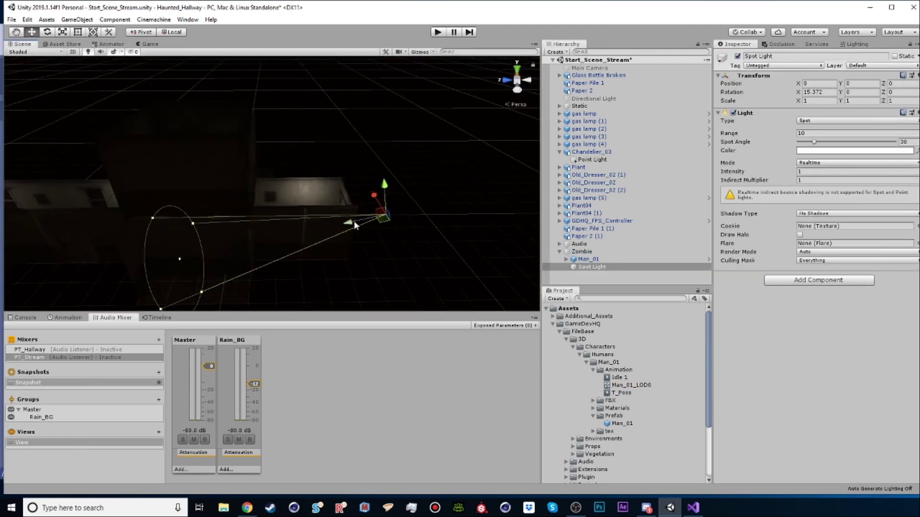
{"action": "left_click_drag", "start_coordinate": [360, 232], "coordinate": [657, 188]}
{"action": "left_click_drag", "start_coordinate": [372, 207], "coordinate": [511, 207], "text": "alt"}
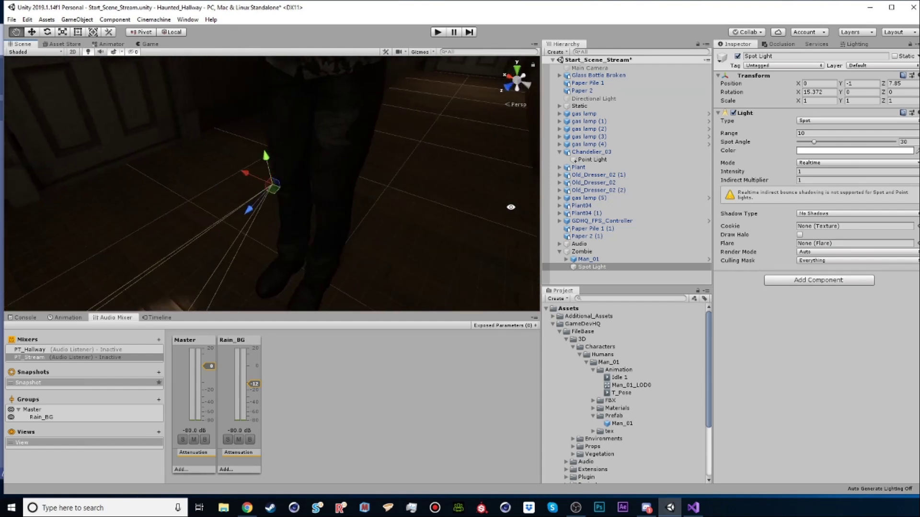
Raise the Spot Light above the man to about Y 1.393, Z 6.544 and tilt it down to about 62° in X
{"action": "scroll", "coordinate": [511, 207], "scroll_direction": "down", "scroll_amount": 8}
{"action": "left_click_drag", "start_coordinate": [255, 206], "coordinate": [411, 16]}
{"action": "middle_click_drag", "start_coordinate": [387, 81], "coordinate": [358, 134]}
{"action": "left_click_drag", "start_coordinate": [355, 139], "coordinate": [283, 128]}
{"action": "key", "text": "e"}
{"action": "key", "text": "r"}
{"action": "scroll", "coordinate": [310, 102], "scroll_direction": "down", "scroll_amount": 3}
{"action": "key", "text": "w"}
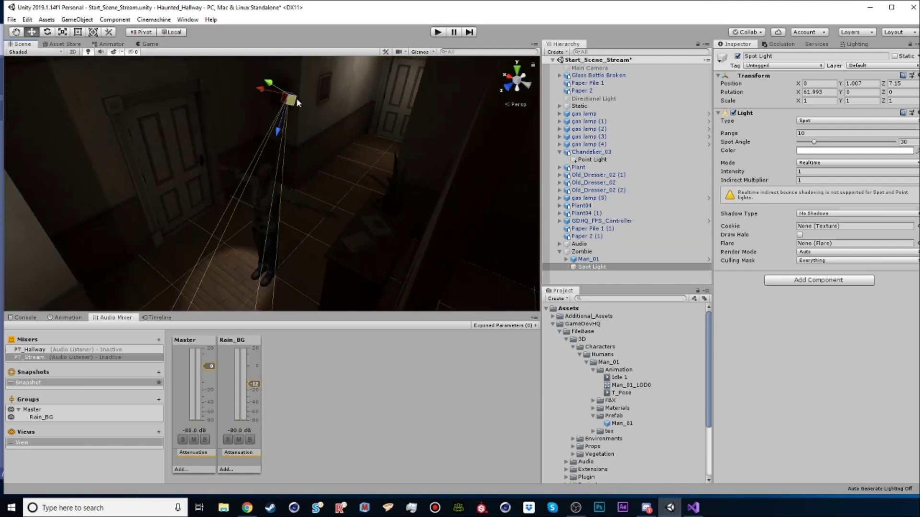
{"action": "left_click_drag", "start_coordinate": [289, 99], "coordinate": [312, 93]}
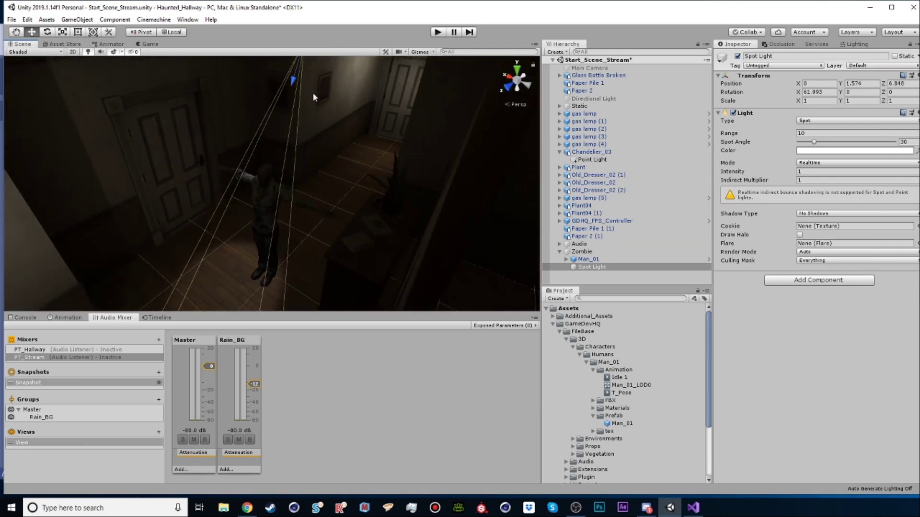
{"action": "scroll", "coordinate": [289, 168], "scroll_direction": "up", "scroll_amount": 3}
{"action": "left_click_drag", "start_coordinate": [257, 91], "coordinate": [342, 159]}
Widen the Spot Light's angle to about 80.5, set its shadow type to Soft Shadows, and check the lighting on the man
{"action": "left_click_drag", "start_coordinate": [771, 142], "coordinate": [843, 143]}
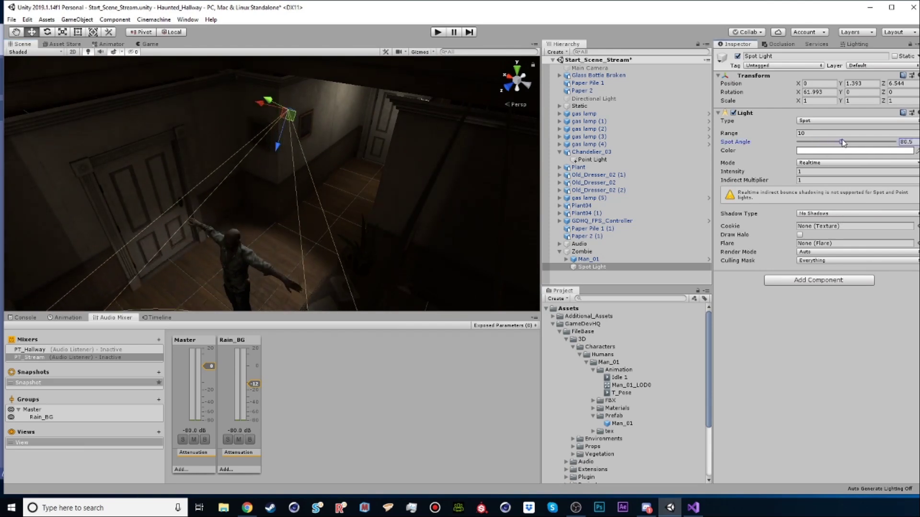
{"action": "left_click", "coordinate": [842, 214]}
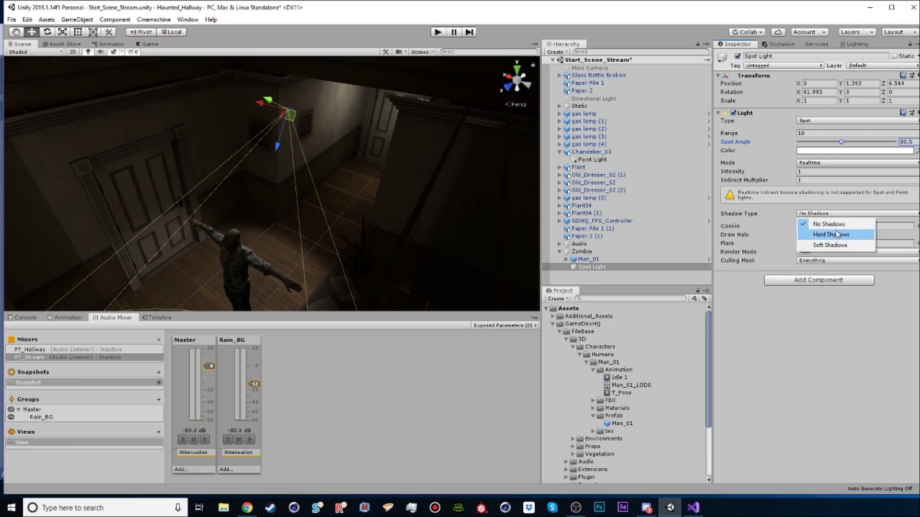
{"action": "left_click", "coordinate": [833, 249]}
{"action": "scroll", "coordinate": [381, 179], "scroll_direction": "up", "scroll_amount": 5}
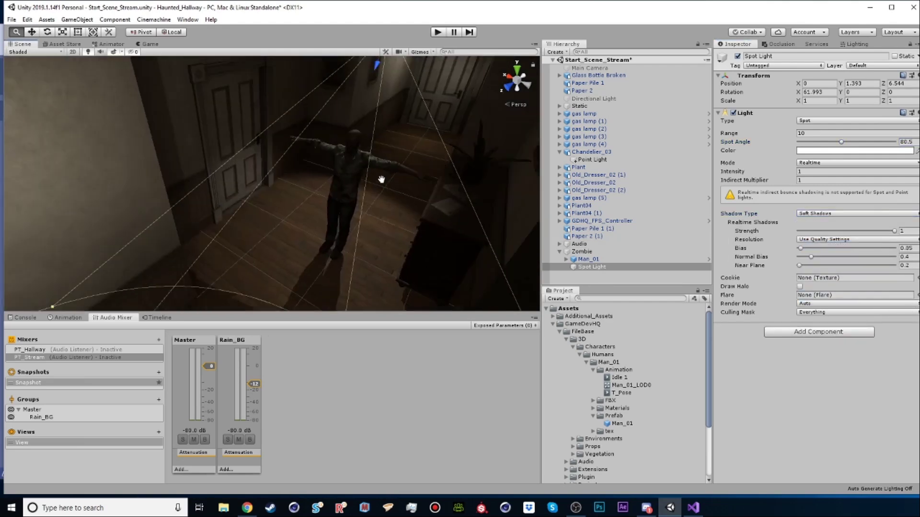
{"action": "left_click_drag", "start_coordinate": [381, 180], "coordinate": [324, 100], "text": "alt"}
{"action": "mouse_move", "coordinate": [387, 198]}
{"action": "right_mouse_down", "text": "alt"}
{"action": "mouse_move", "coordinate": [396, 220]}
{"action": "mouse_move", "coordinate": [388, 211]}
{"action": "right_mouse_up", "text": "alt"}
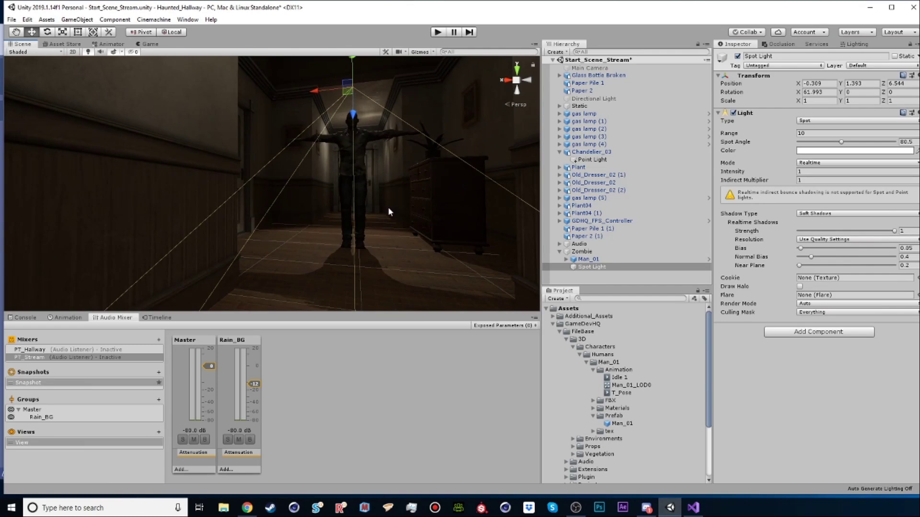
Play-test the scene to check the spotlit man at the far end of the hallway, and stop it
{"action": "key", "text": "ctrl+p"}
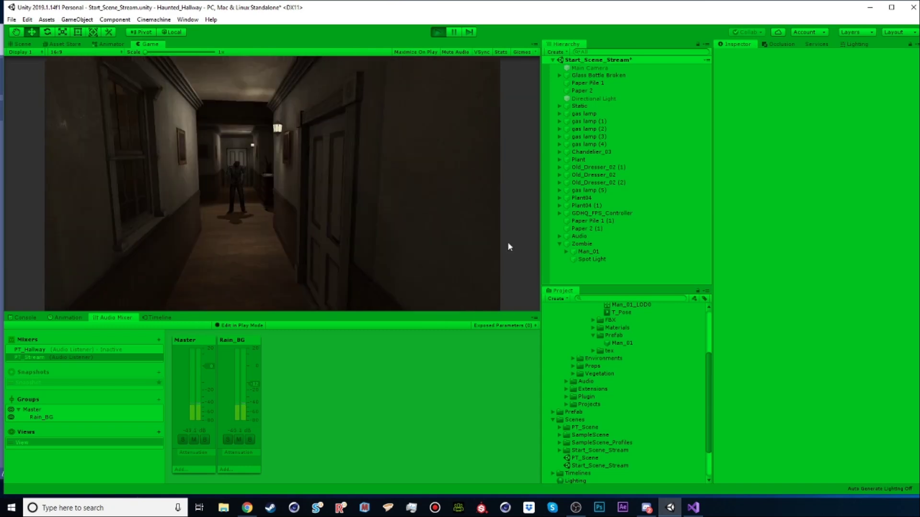
{"action": "left_click", "coordinate": [437, 31]}
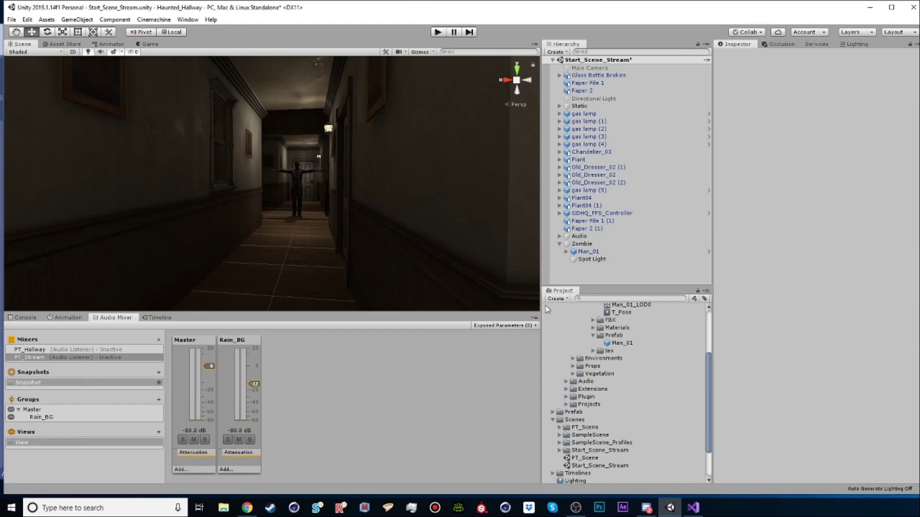
{"action": "scroll", "coordinate": [654, 402], "scroll_direction": "up", "scroll_amount": 3}
{"action": "left_click", "coordinate": [593, 370]}
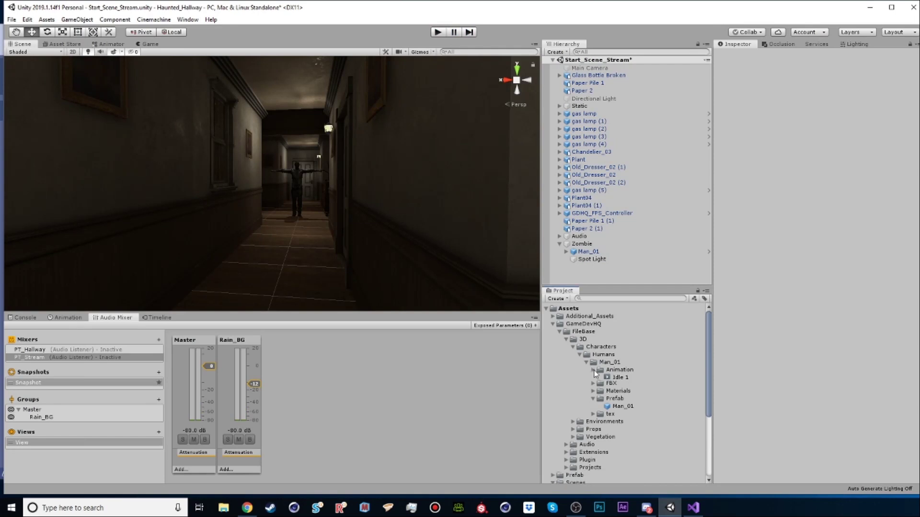
Switch to Visual Studio, delete the private int _sequence declaration from PT_Hallway_Triggers.cs and save the script
{"action": "key", "text": "alt+Tab"}
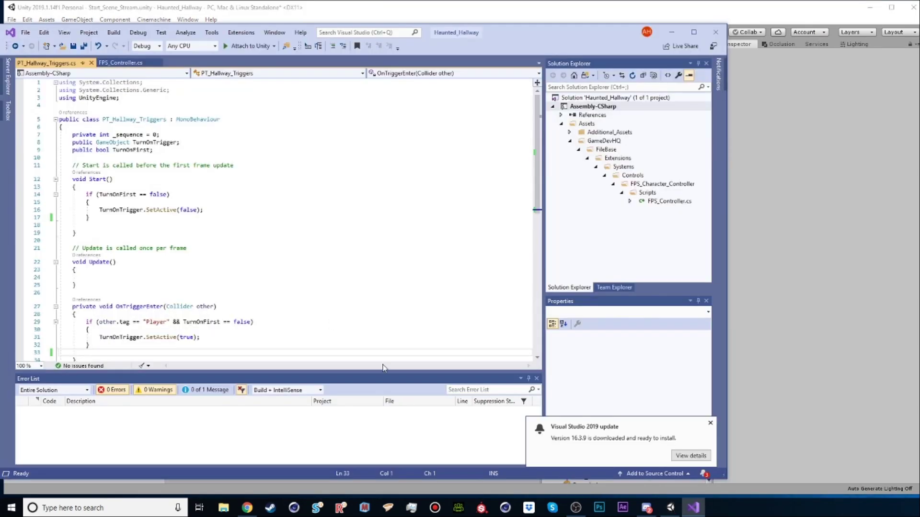
{"action": "left_click_drag", "start_coordinate": [726, 479], "coordinate": [739, 491]}
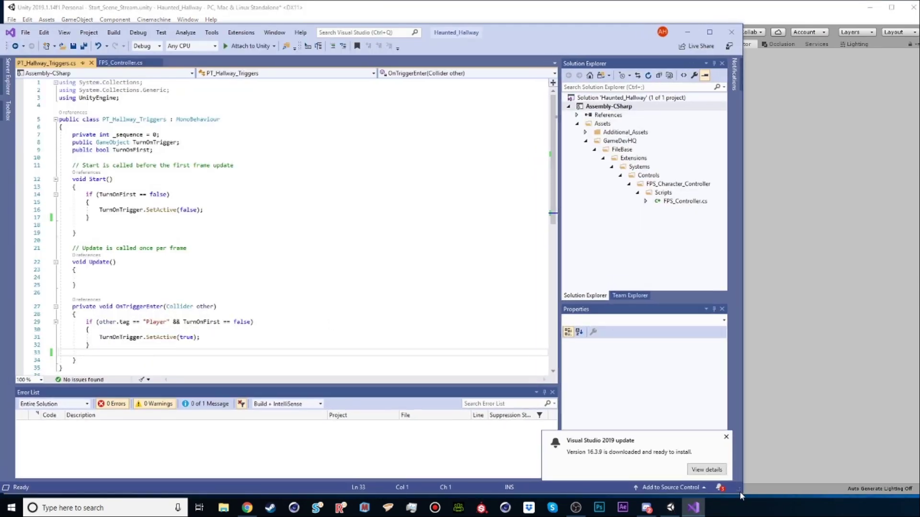
{"action": "left_click", "coordinate": [727, 437]}
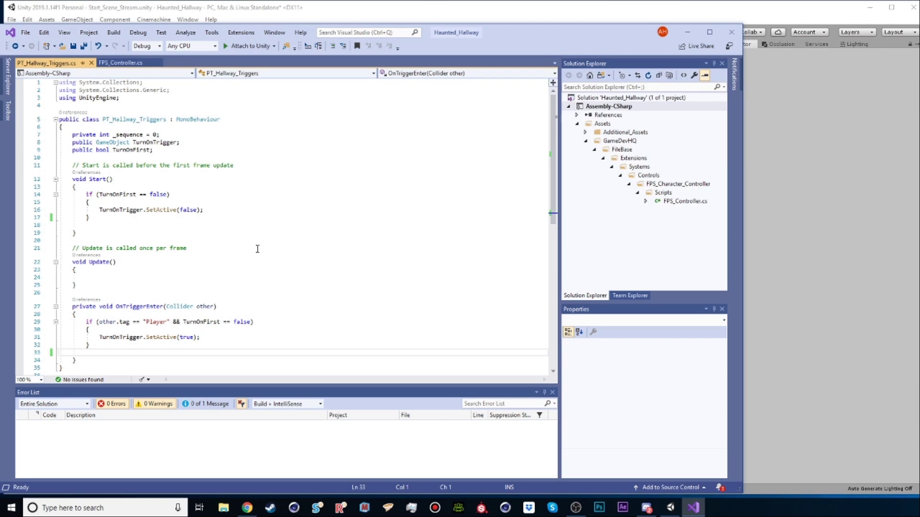
{"action": "triple_click", "coordinate": [147, 135]}
{"action": "key", "text": "Delete"}
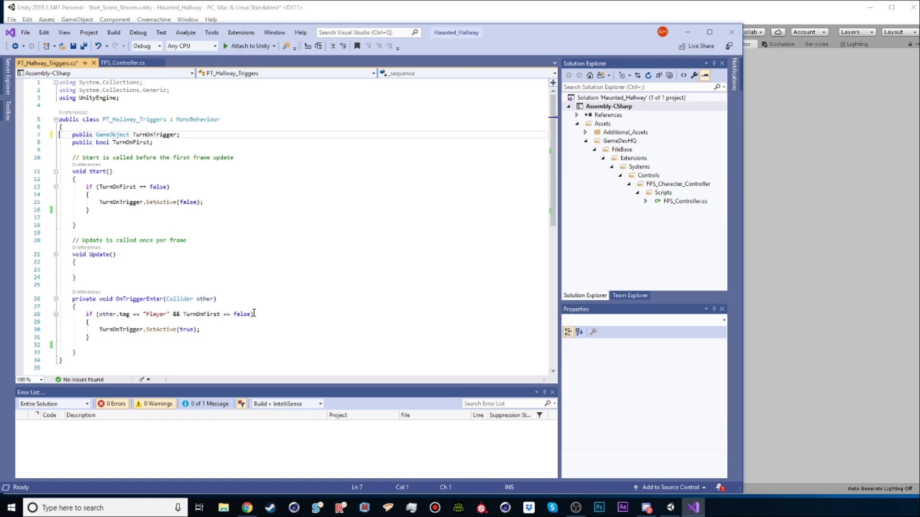
{"action": "key", "text": "ctrl+s"}
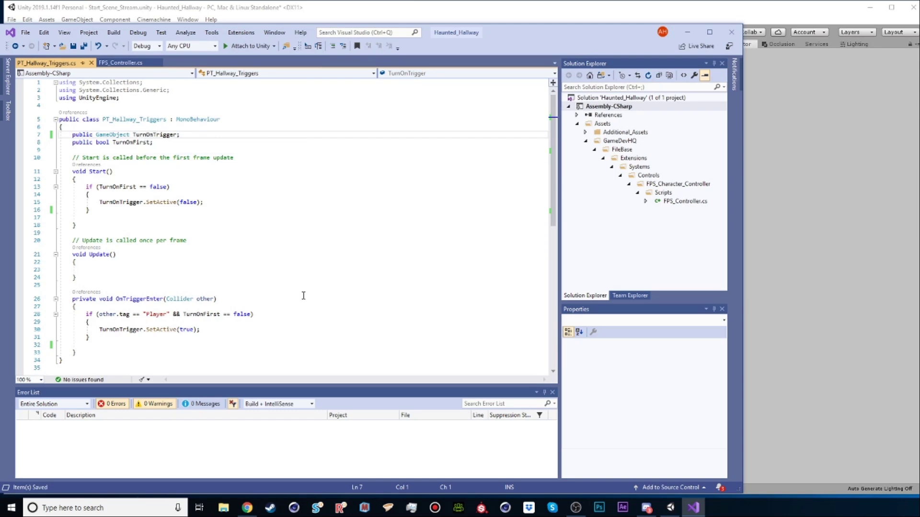
Return to Unity and create a project folder named Timelines_Stream in Assets
{"action": "key", "text": "alt+Tab"}
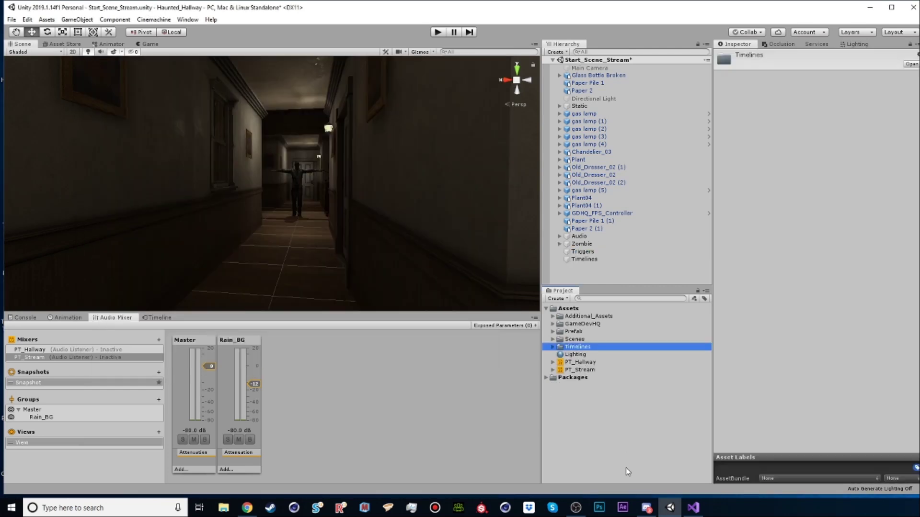
{"action": "left_click", "coordinate": [556, 298]}
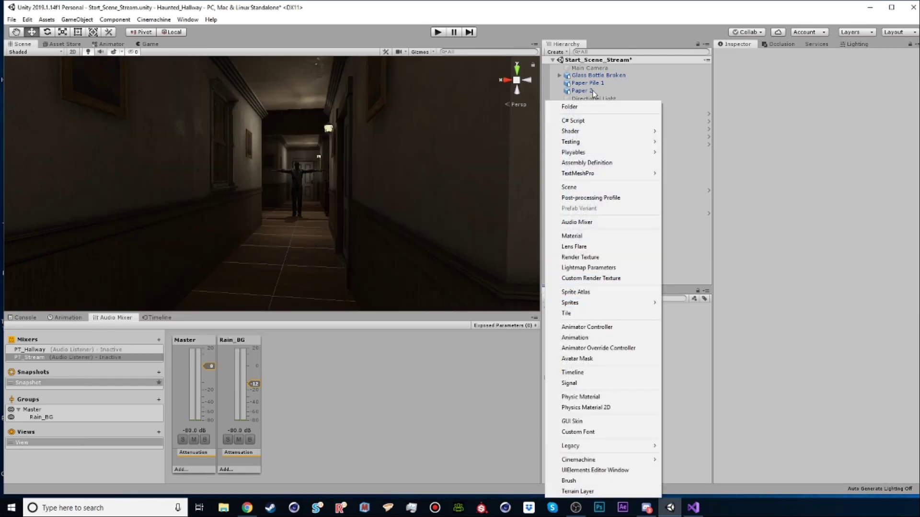
{"action": "left_click", "coordinate": [594, 106]}
{"action": "type", "text": "Timelines_Stream"}
{"action": "key", "text": "Return"}
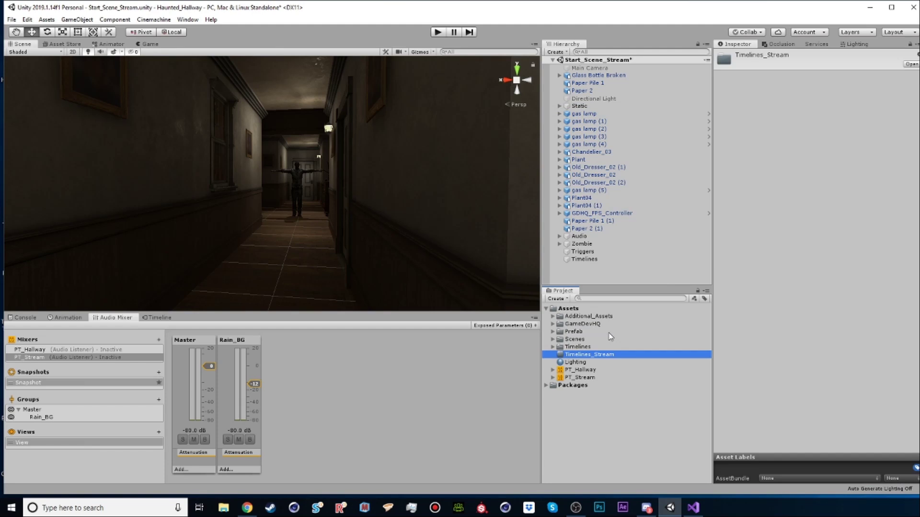
Create a cube and make it a child of the Triggers object
{"action": "left_click", "coordinate": [585, 252]}
{"action": "left_click", "coordinate": [556, 52]}
{"action": "mouse_move", "coordinate": [571, 84]}
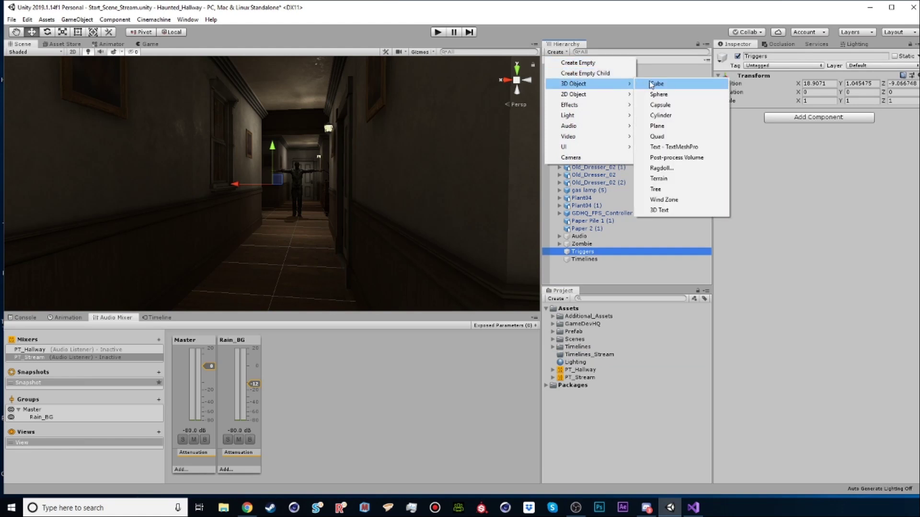
{"action": "left_click", "coordinate": [652, 84]}
{"action": "left_click_drag", "start_coordinate": [580, 268], "coordinate": [583, 252]}
Rename the cube under Triggers as 01_Knock
{"action": "left_click", "coordinate": [587, 260]}
{"action": "type", "text": "01-Kno"}
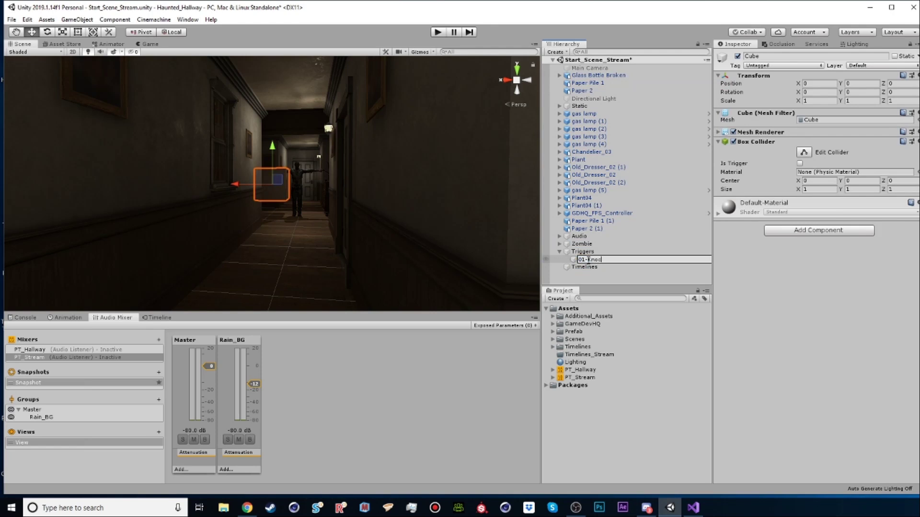
{"action": "type", "text": "ck"}
{"action": "key", "text": "Return"}
{"action": "left_click", "coordinate": [588, 261]}
{"action": "key", "text": "BackSpace"}
{"action": "type", "text": "_"}
{"action": "key", "text": "Return"}
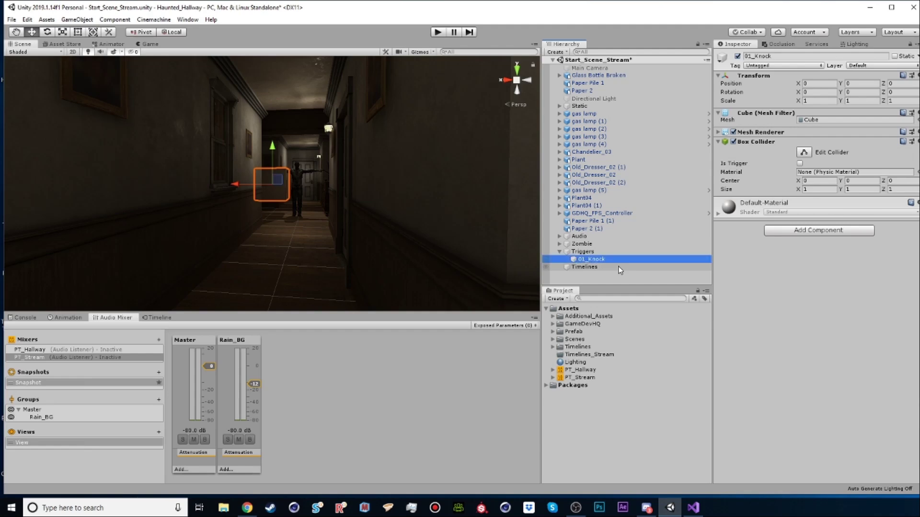
Place 01_Knock across the hallway at about X -6.21, Y -0.58, Z 9.38 and stretch its Z scale to about 2.67
{"action": "left_click_drag", "start_coordinate": [298, 186], "coordinate": [478, 335], "text": "alt"}
{"action": "right_click_drag", "start_coordinate": [478, 335], "coordinate": [348, 185], "text": "alt"}
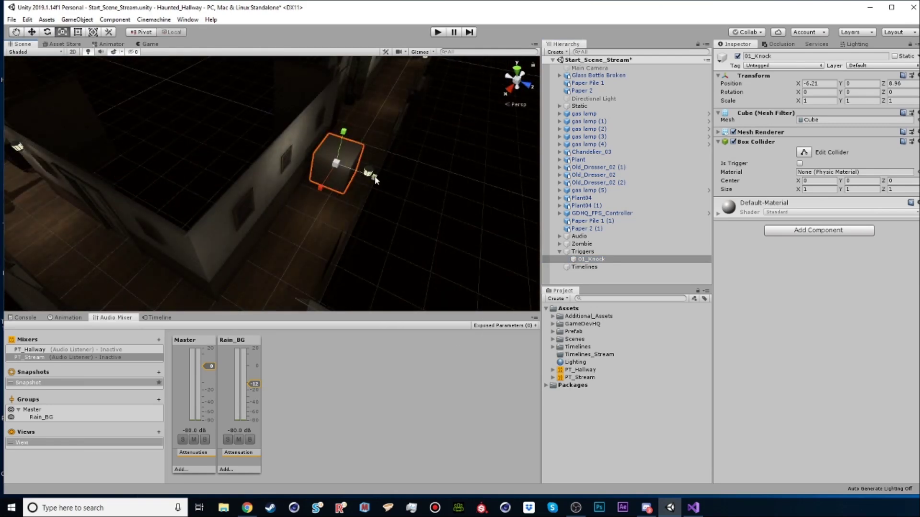
{"action": "left_click_drag", "start_coordinate": [378, 181], "coordinate": [435, 189]}
{"action": "key", "text": "e"}
{"action": "key", "text": "w"}
{"action": "left_click_drag", "start_coordinate": [371, 176], "coordinate": [388, 183]}
{"action": "left_click_drag", "start_coordinate": [366, 141], "coordinate": [362, 163]}
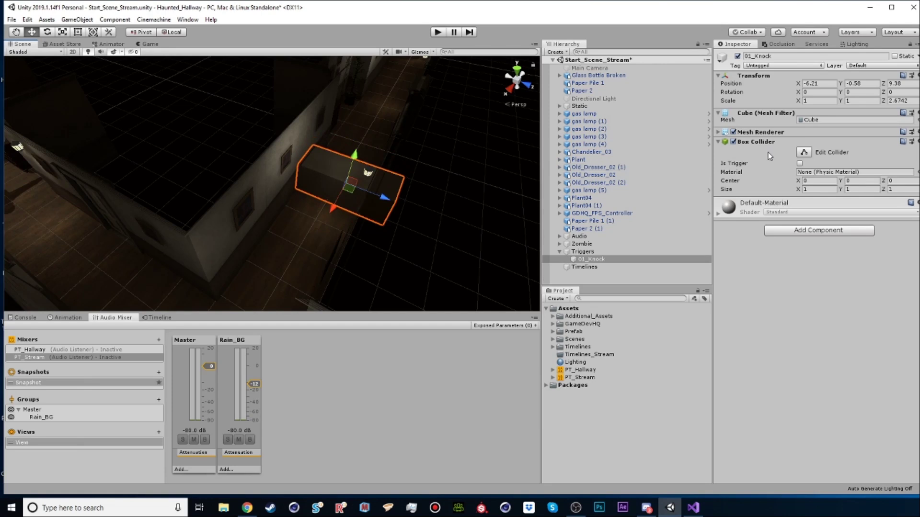
Turn off the Mesh Renderer of 01_Knock, make its Box Collider a trigger, and show the scene gizmos
{"action": "left_click", "coordinate": [732, 132]}
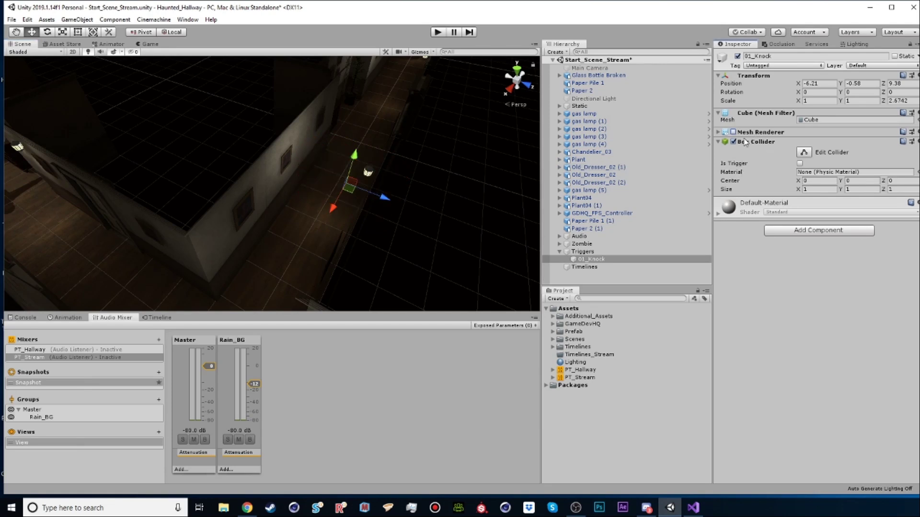
{"action": "left_click", "coordinate": [799, 163]}
{"action": "left_click", "coordinate": [420, 52]}
{"action": "left_click_drag", "start_coordinate": [348, 189], "coordinate": [261, 184], "text": "alt"}
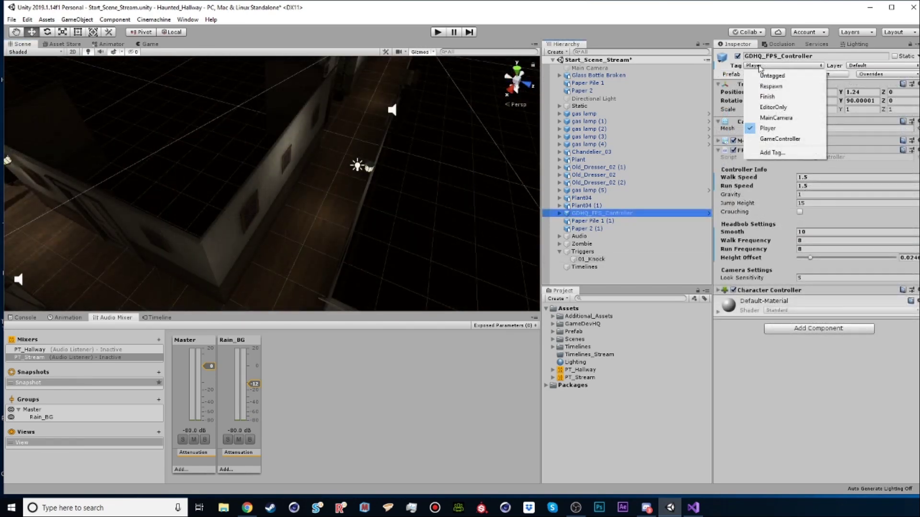
Check the tag of GDHQ_FPS_Controller and shift the 01_Knock trigger to about Z 9.12 in the hallway
{"action": "left_click", "coordinate": [758, 67]}
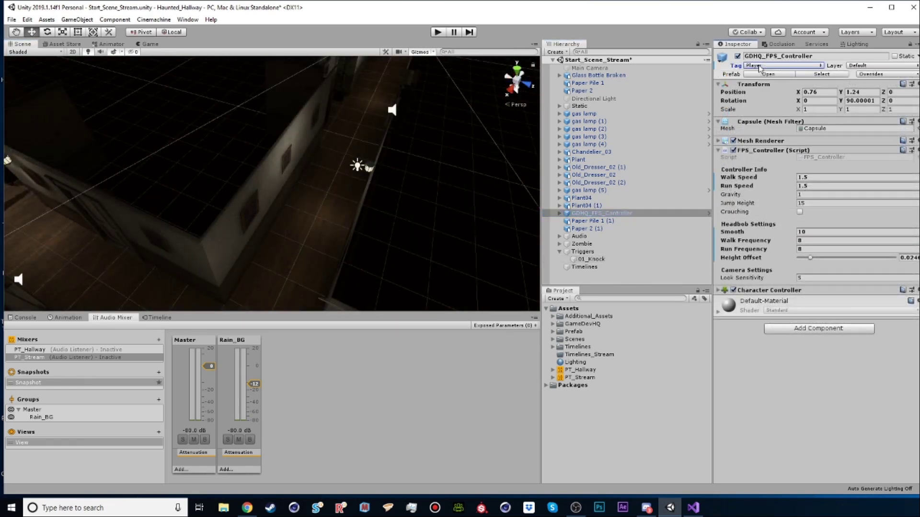
{"action": "left_click", "coordinate": [602, 259]}
{"action": "left_click_drag", "start_coordinate": [380, 249], "coordinate": [140, 175], "text": "alt"}
{"action": "left_click_drag", "start_coordinate": [395, 232], "coordinate": [206, 191], "text": "alt"}
{"action": "left_click_drag", "start_coordinate": [206, 192], "coordinate": [139, 187], "text": "alt"}
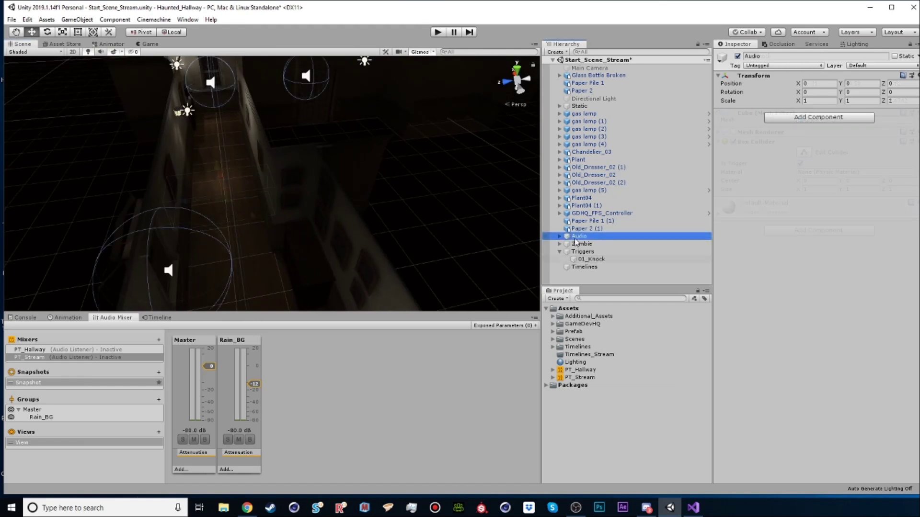
Create an empty object under Audio and name it Random_Knock
{"action": "left_click", "coordinate": [560, 237]}
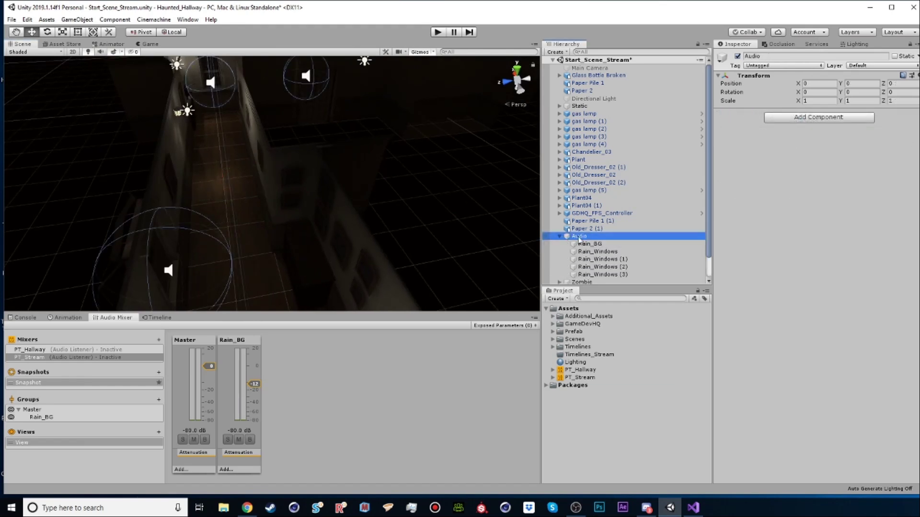
{"action": "left_click", "coordinate": [557, 52]}
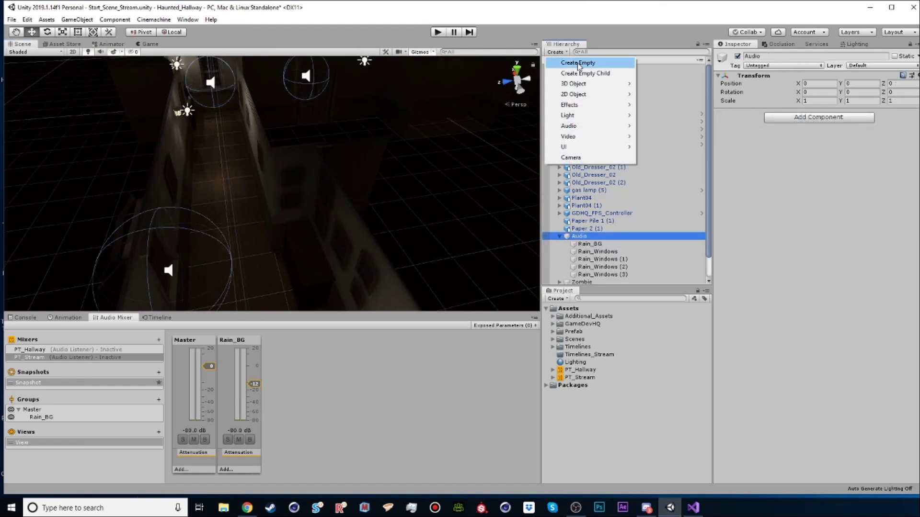
{"action": "left_click", "coordinate": [578, 63]}
{"action": "left_click_drag", "start_coordinate": [584, 284], "coordinate": [597, 253]}
{"action": "left_click", "coordinate": [597, 252]}
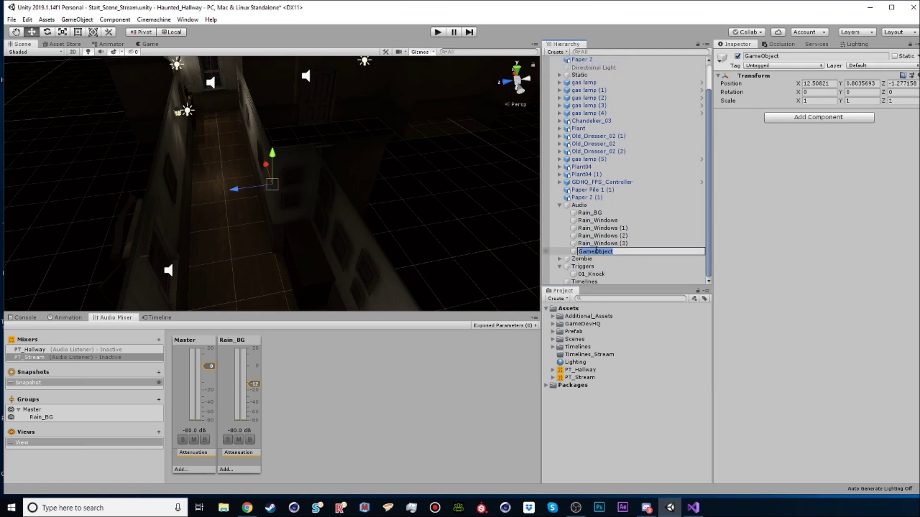
{"action": "type", "text": "Random_Knock"}
{"action": "key", "text": "Return"}
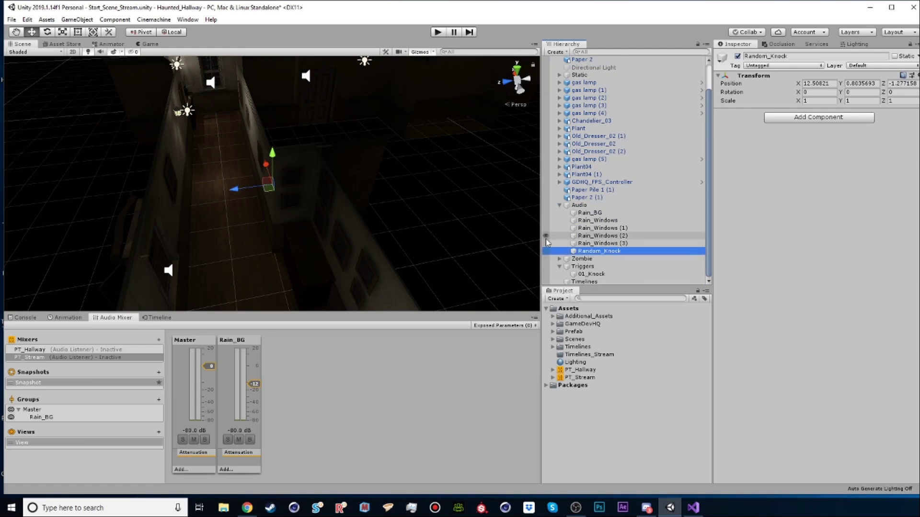
Find the wooden door knock among the Foley sounds, open Filebase, and give Random_Knock an Audio Source with the Knock_wooden_door_01 clip
{"action": "left_click", "coordinate": [553, 324]}
{"action": "left_click", "coordinate": [559, 331]}
{"action": "left_click", "coordinate": [566, 347]}
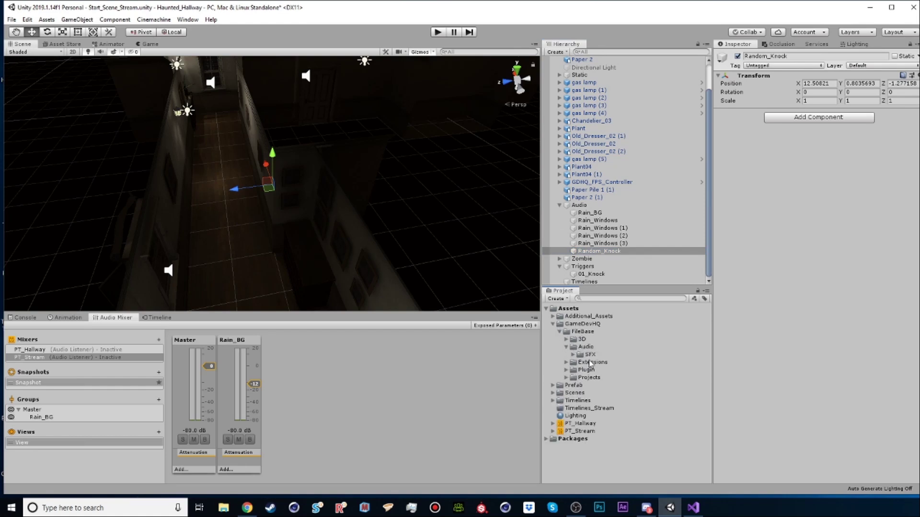
{"action": "left_click", "coordinate": [573, 354]}
{"action": "left_click", "coordinate": [586, 377]}
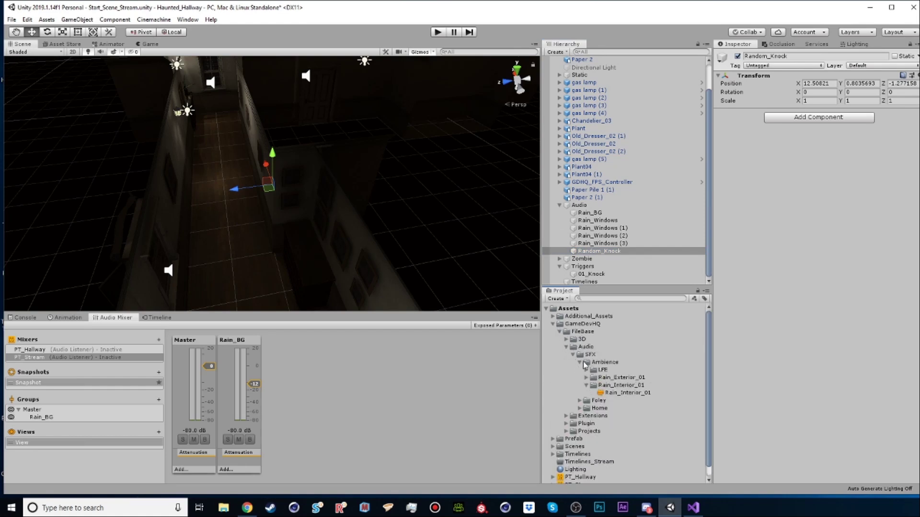
{"action": "left_click", "coordinate": [587, 385]}
{"action": "left_click", "coordinate": [579, 362]}
{"action": "left_click", "coordinate": [580, 371]}
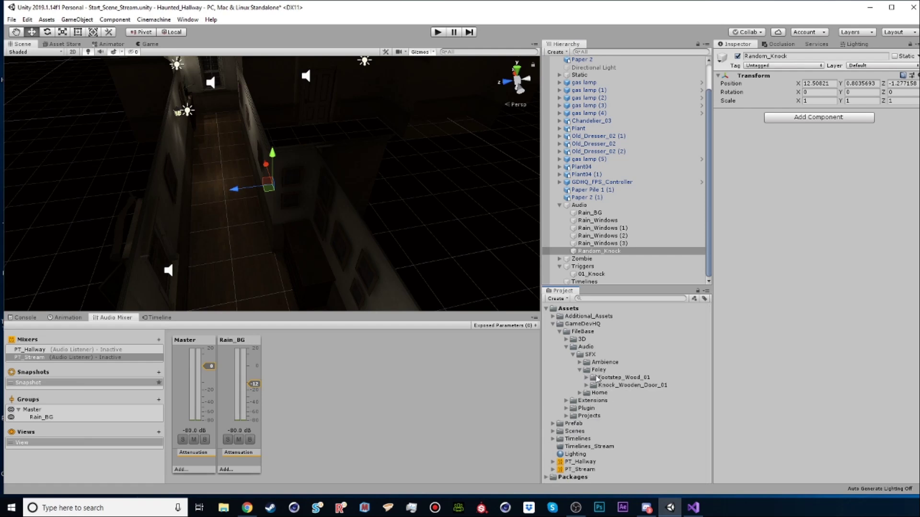
{"action": "left_click", "coordinate": [187, 19]}
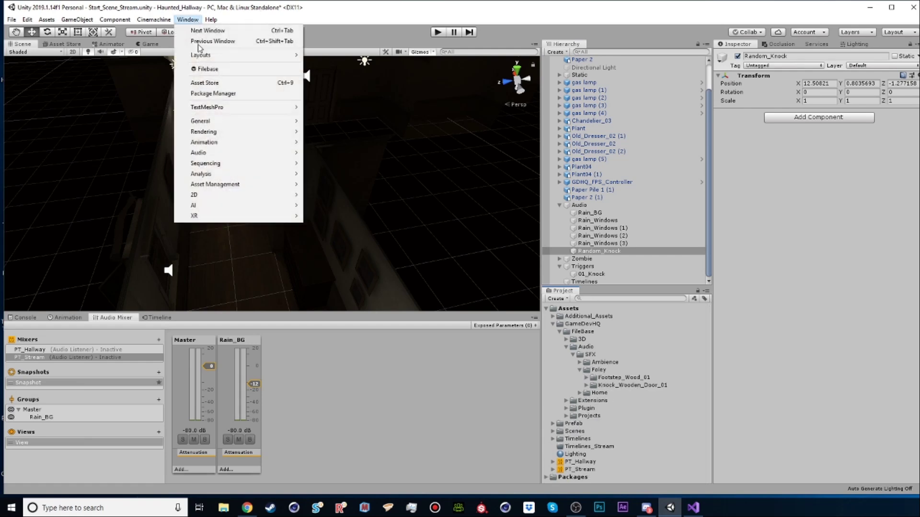
{"action": "left_click", "coordinate": [206, 68]}
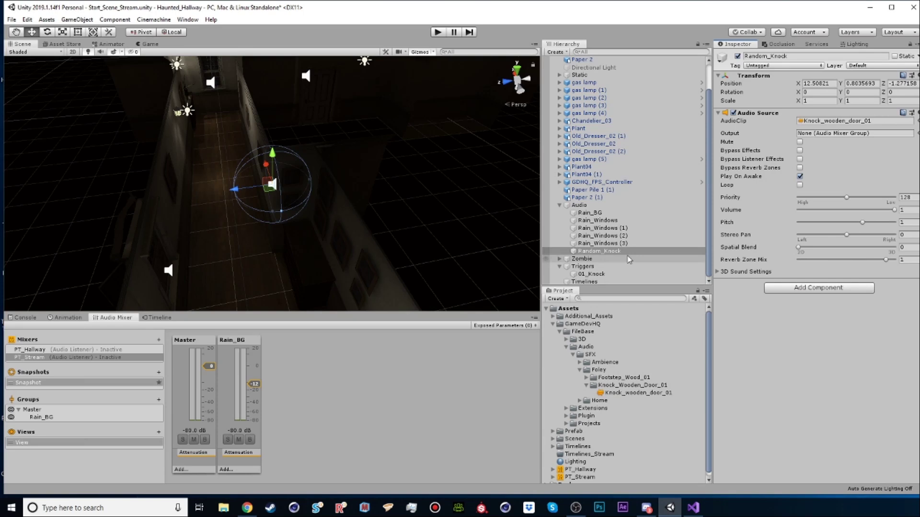
Attach the PT_Hallway_Triggers script to 01_Knock and assign Random_Knock as its Turn On Trigger object
{"action": "left_click", "coordinate": [596, 274]}
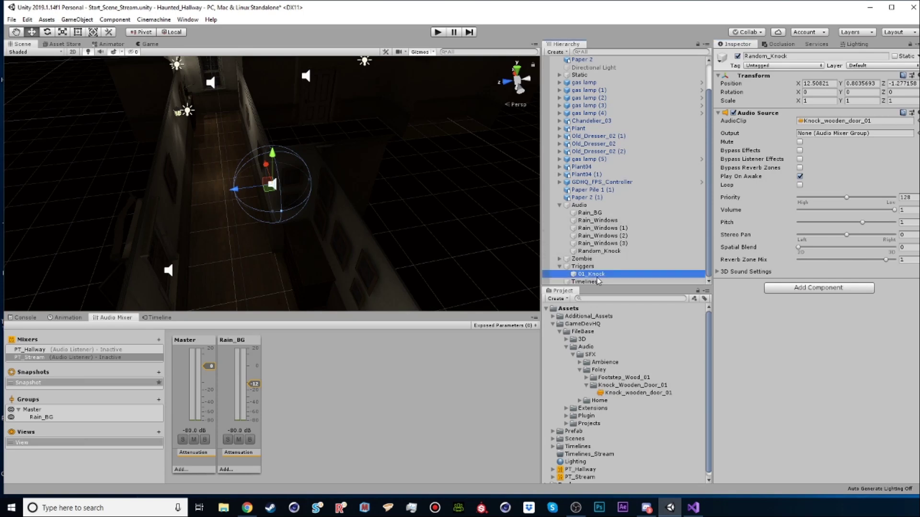
{"action": "left_click", "coordinate": [580, 370]}
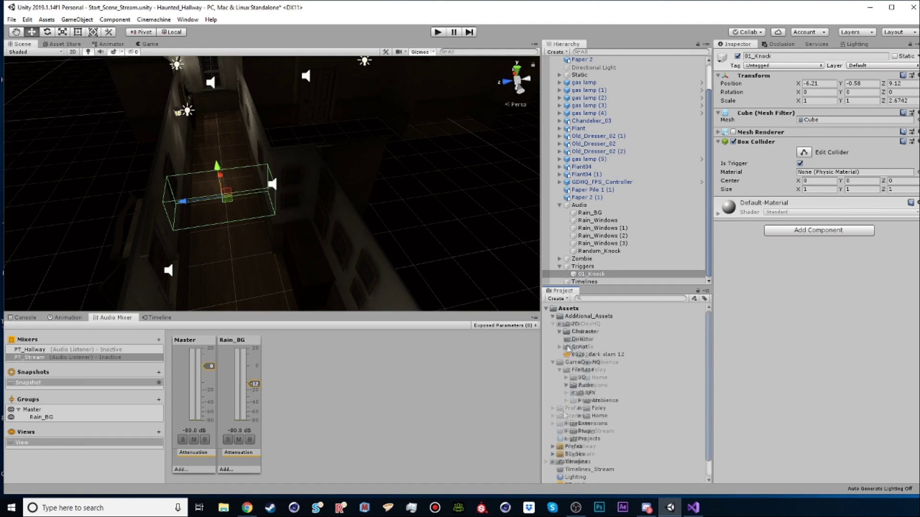
{"action": "left_click", "coordinate": [559, 347]}
{"action": "left_click_drag", "start_coordinate": [605, 355], "coordinate": [795, 326]}
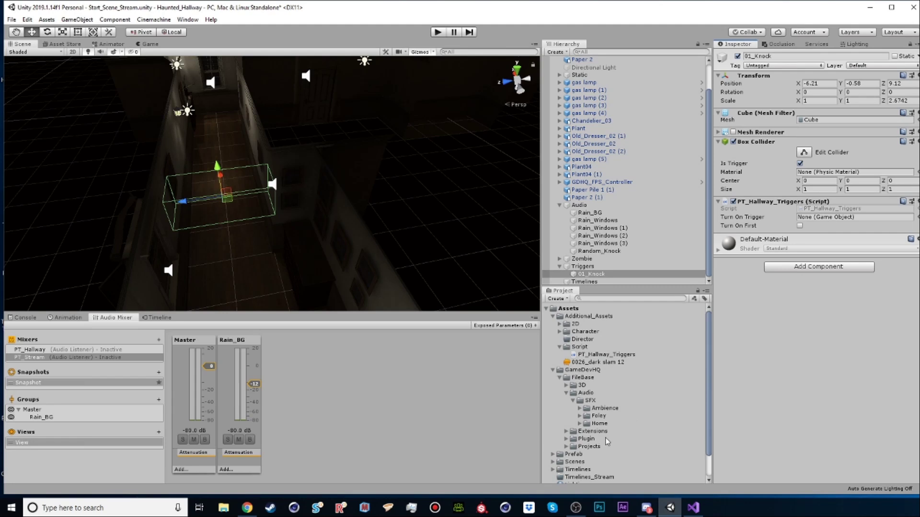
{"action": "left_click", "coordinate": [559, 347]}
{"action": "left_click_drag", "start_coordinate": [599, 251], "coordinate": [836, 221]}
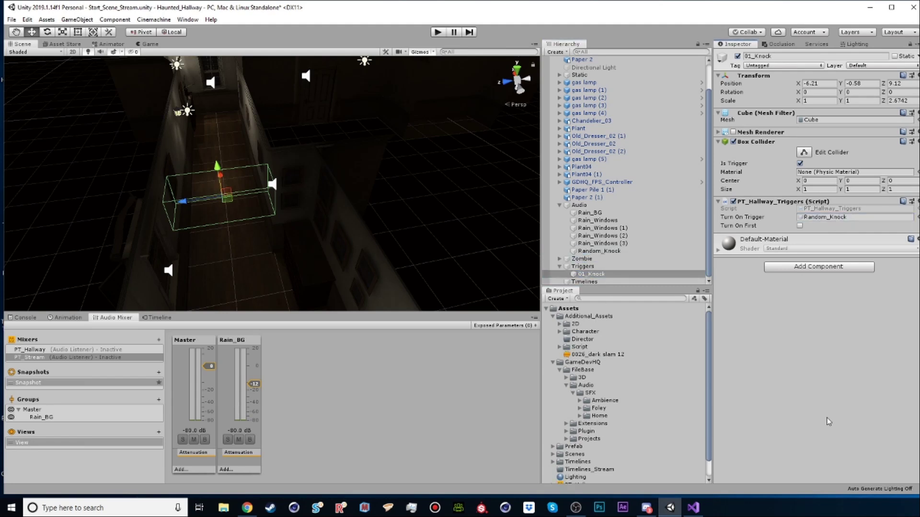
Find the LFE clip among the Ambience sounds and preview it
{"action": "left_click", "coordinate": [606, 251]}
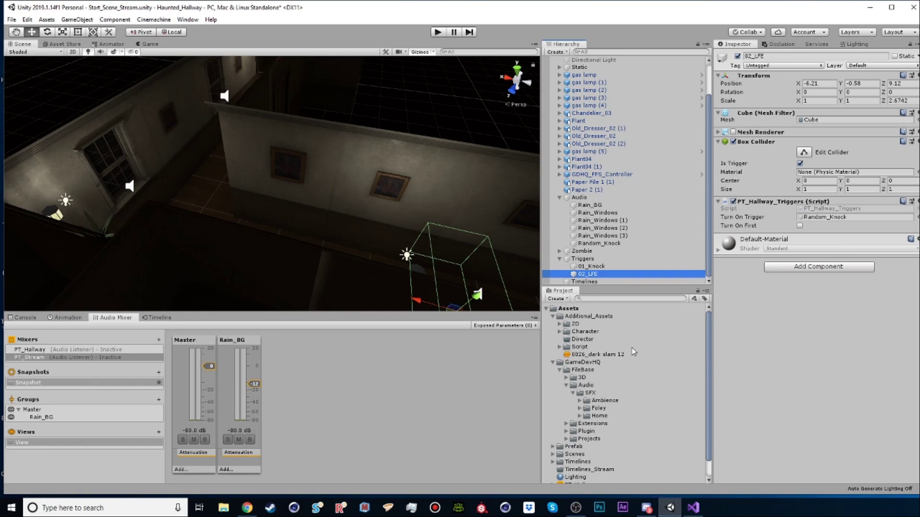
{"action": "left_click", "coordinate": [579, 401]}
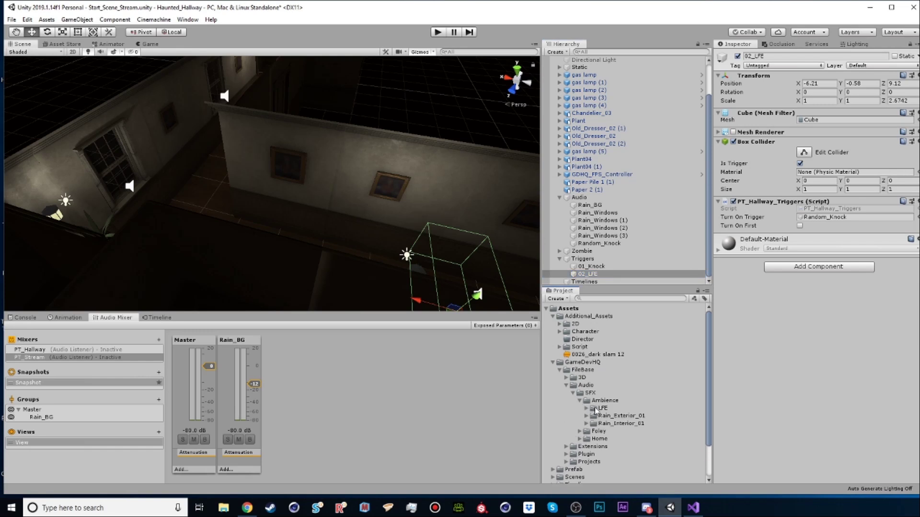
{"action": "left_click", "coordinate": [586, 408]}
{"action": "left_click", "coordinate": [609, 416]}
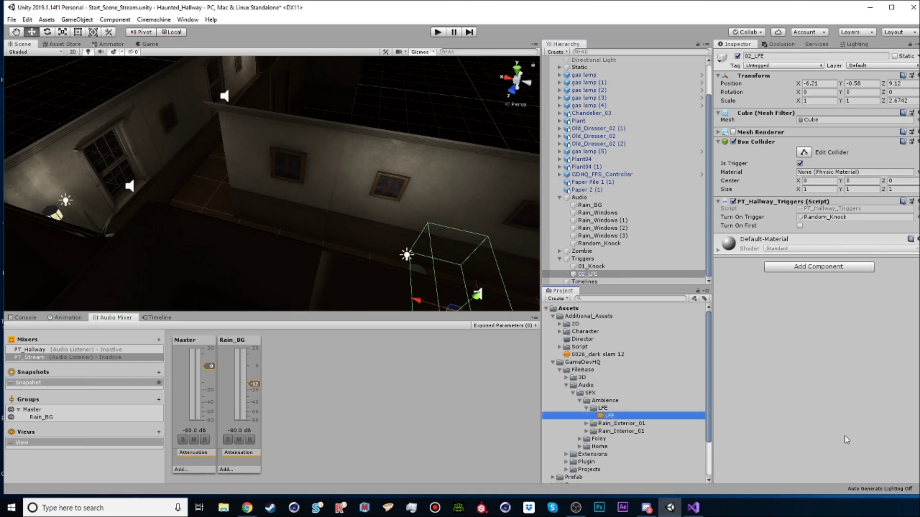
{"action": "left_click", "coordinate": [915, 322]}
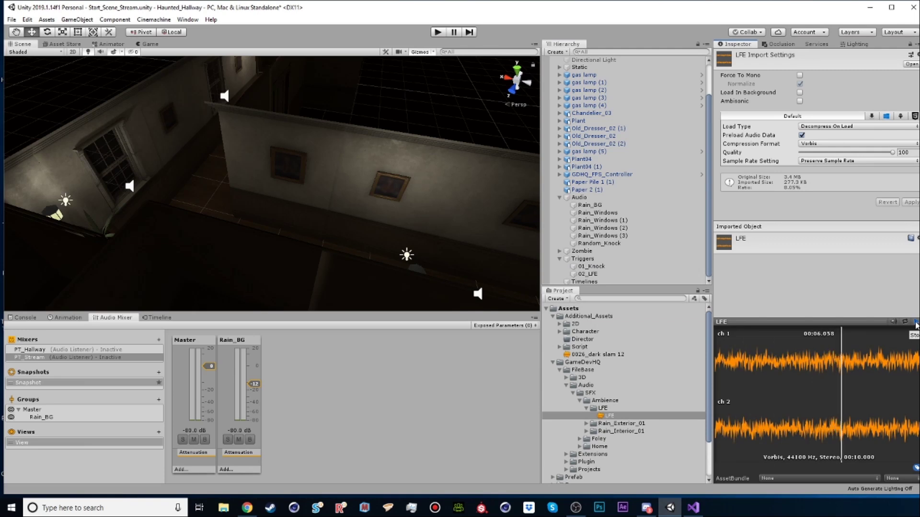
{"action": "left_click", "coordinate": [915, 322]}
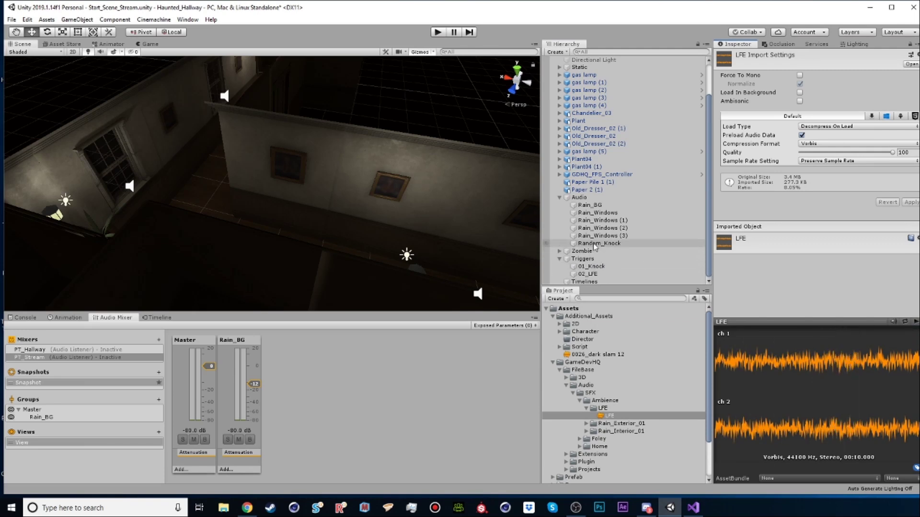
Duplicate the Random_Knock audio object and move the copy along the hallway to about X 17.8
{"action": "left_click", "coordinate": [580, 198]}
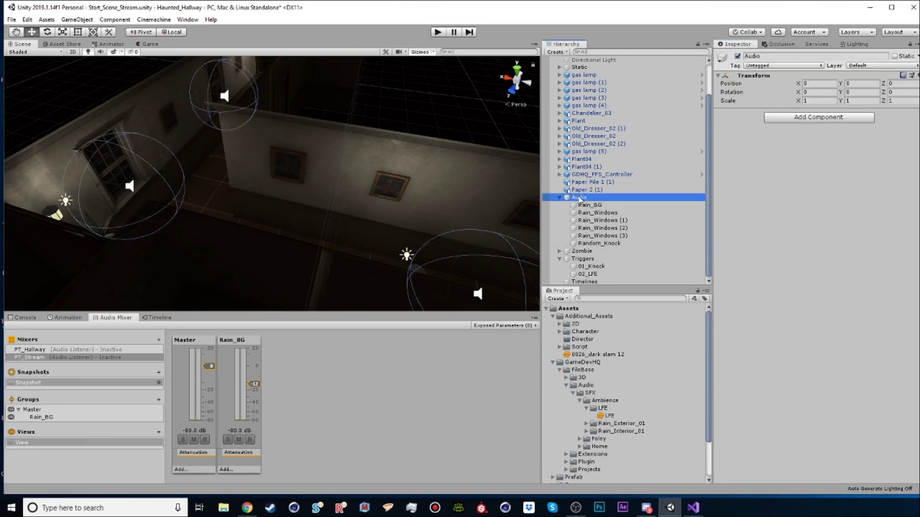
{"action": "left_click", "coordinate": [596, 244]}
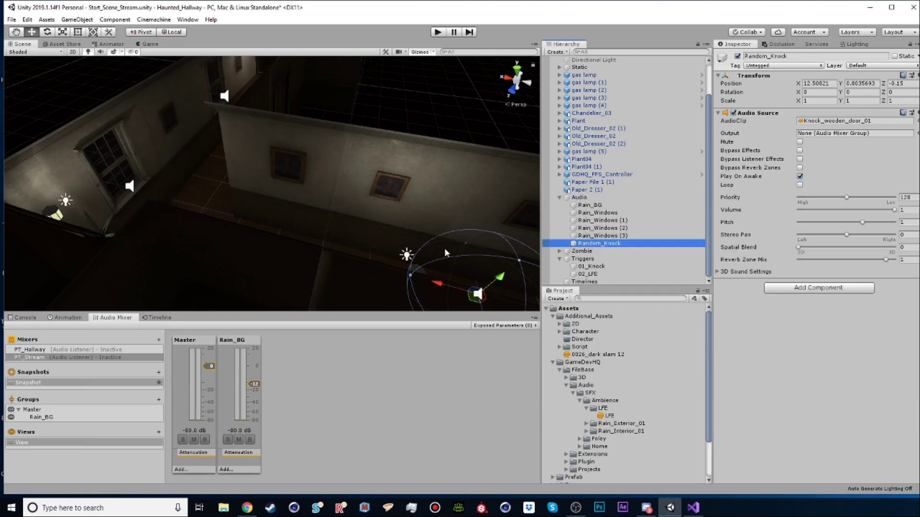
{"action": "key", "text": "ctrl+d"}
{"action": "left_click_drag", "start_coordinate": [436, 283], "coordinate": [77, 199]}
{"action": "left_click", "coordinate": [607, 252]}
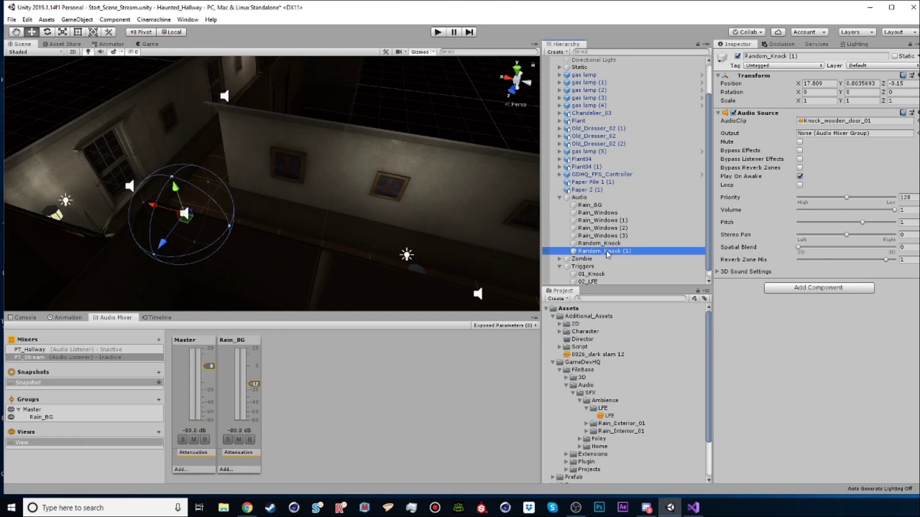
Rename the copied audio object LFE and set its Audio Source to loop the LFE clip
{"action": "key", "text": "F2"}
{"action": "type", "text": "LFE"}
{"action": "key", "text": "Return"}
{"action": "left_click_drag", "start_coordinate": [602, 416], "coordinate": [850, 122]}
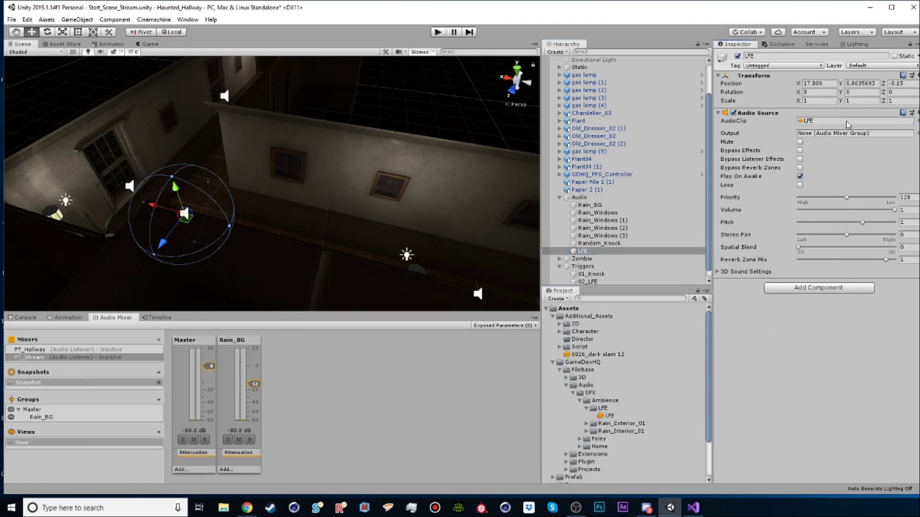
{"action": "left_click", "coordinate": [799, 185]}
Assign the LFE object as the Turn On Trigger of 02_LFE and move that trigger to about X -2.54
{"action": "left_click", "coordinate": [603, 280]}
{"action": "left_click_drag", "start_coordinate": [603, 276], "coordinate": [818, 217]}
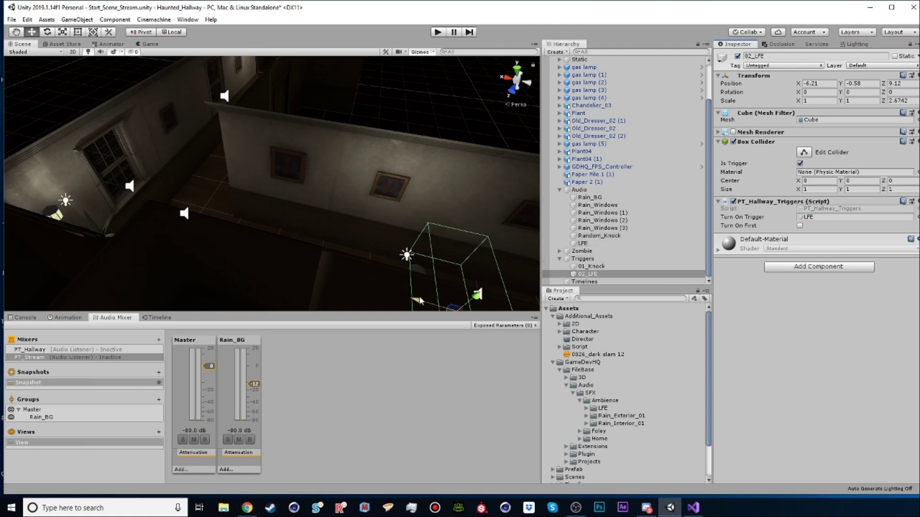
{"action": "left_click_drag", "start_coordinate": [418, 295], "coordinate": [249, 240]}
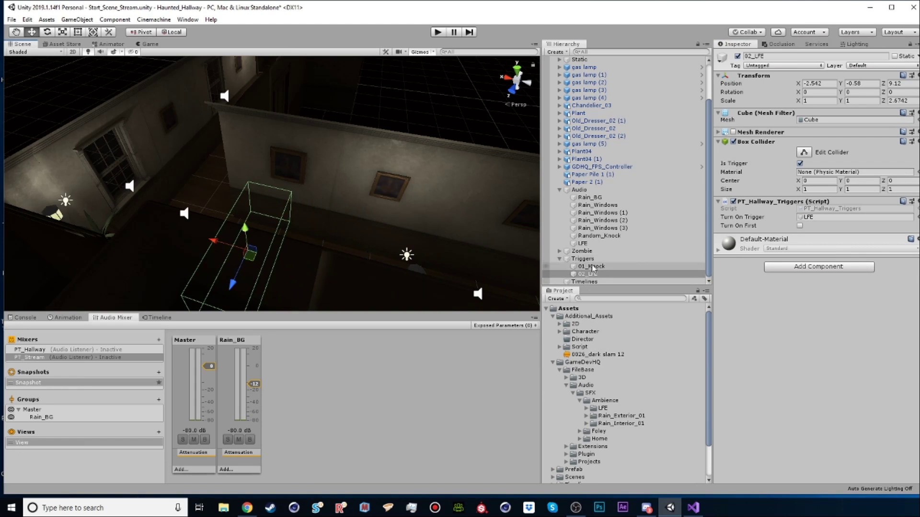
Name the new empty object Turn_off_Zombie and place it under Timelines
{"action": "left_click", "coordinate": [589, 244]}
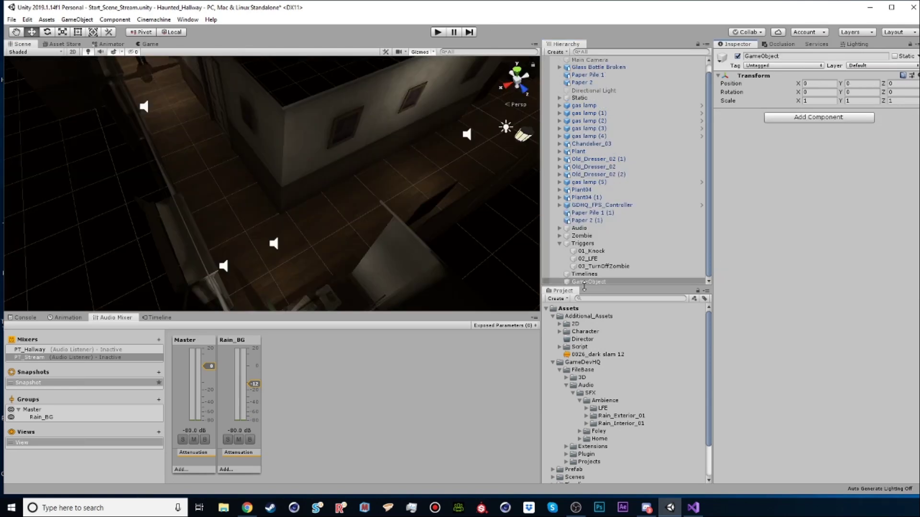
{"action": "left_click", "coordinate": [583, 281]}
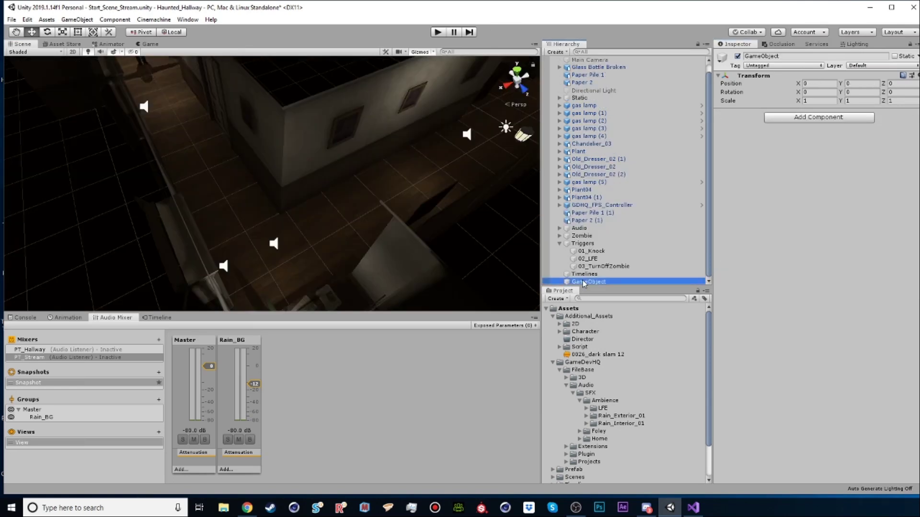
{"action": "left_click", "coordinate": [594, 283]}
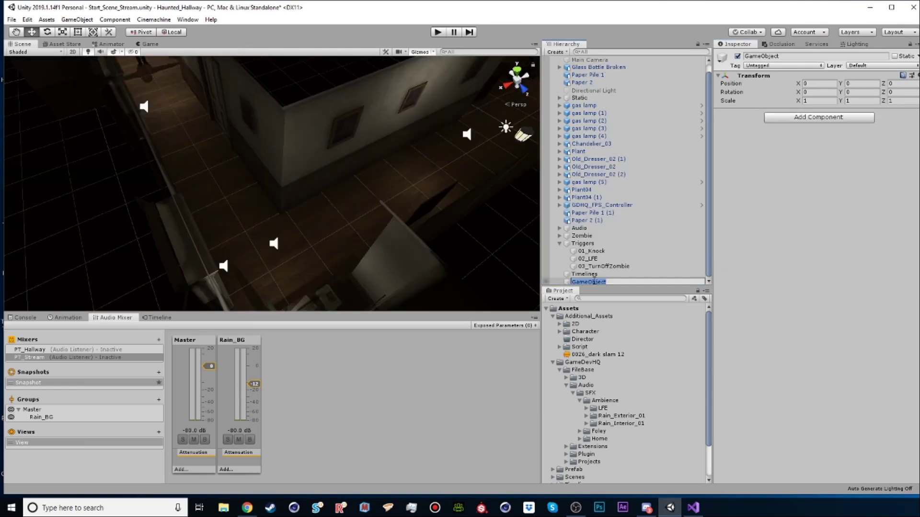
{"action": "type", "text": "Turn_off_Zombie"}
{"action": "key", "text": "Return"}
{"action": "left_click_drag", "start_coordinate": [594, 284], "coordinate": [586, 276]}
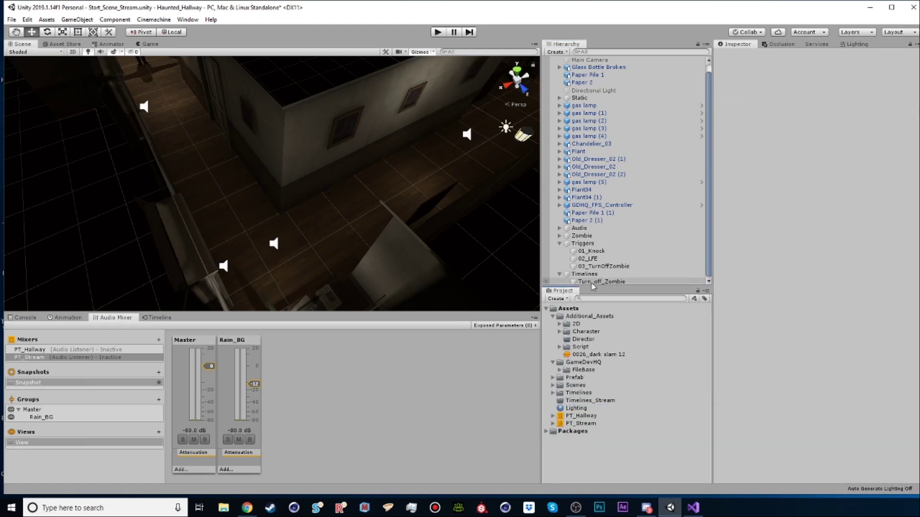
Create a timeline for Turn_off_Zombie, save it as Turn_off_ZombieTimeline.playable, and move the asset into the Timelines_Stream folder
{"action": "left_click", "coordinate": [593, 281]}
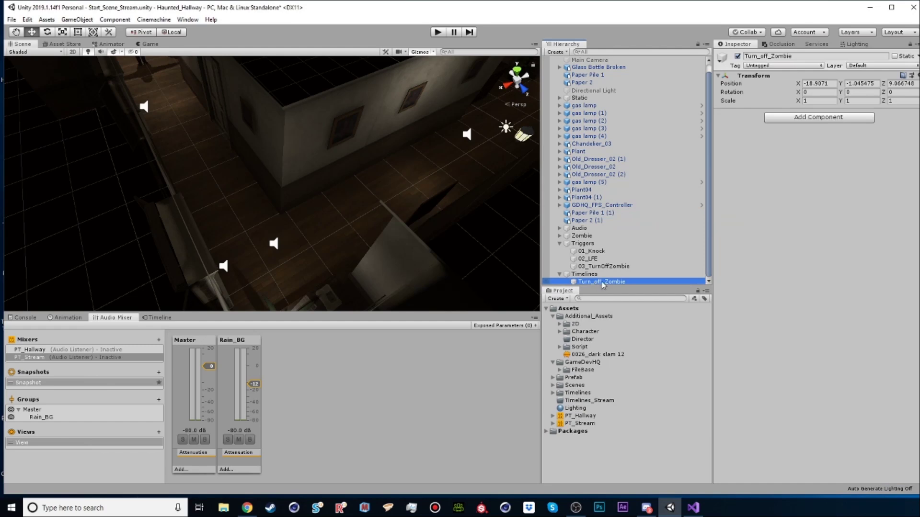
{"action": "left_click", "coordinate": [158, 318]}
{"action": "left_click", "coordinate": [270, 413]}
{"action": "left_click", "coordinate": [377, 270]}
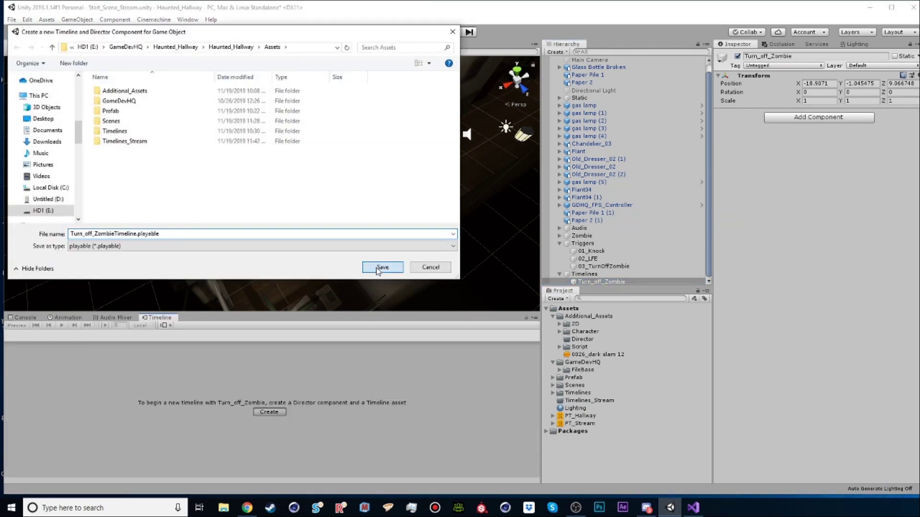
{"action": "left_click_drag", "start_coordinate": [587, 431], "coordinate": [586, 400]}
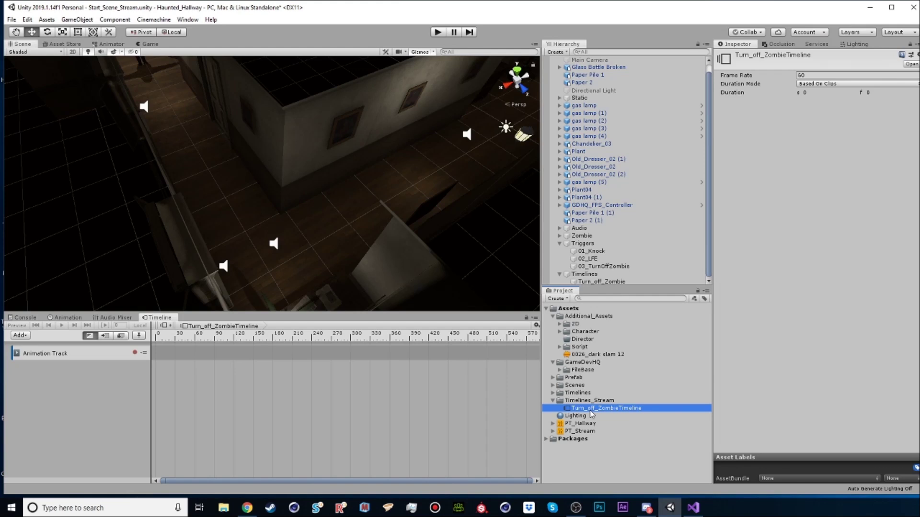
{"action": "left_click_drag", "start_coordinate": [592, 415], "coordinate": [583, 237]}
Add two activation tracks to Turn_off_ZombieTimeline and shorten their clips to 10 frames
{"action": "right_click", "coordinate": [80, 380]}
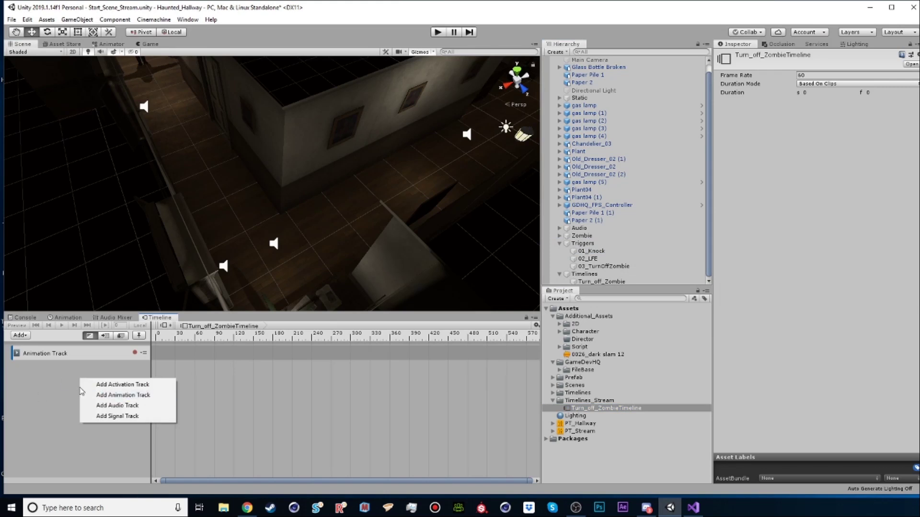
{"action": "left_click", "coordinate": [95, 384]}
{"action": "right_click", "coordinate": [56, 401]}
{"action": "left_click", "coordinate": [82, 406]}
{"action": "left_click_drag", "start_coordinate": [349, 384], "coordinate": [163, 390]}
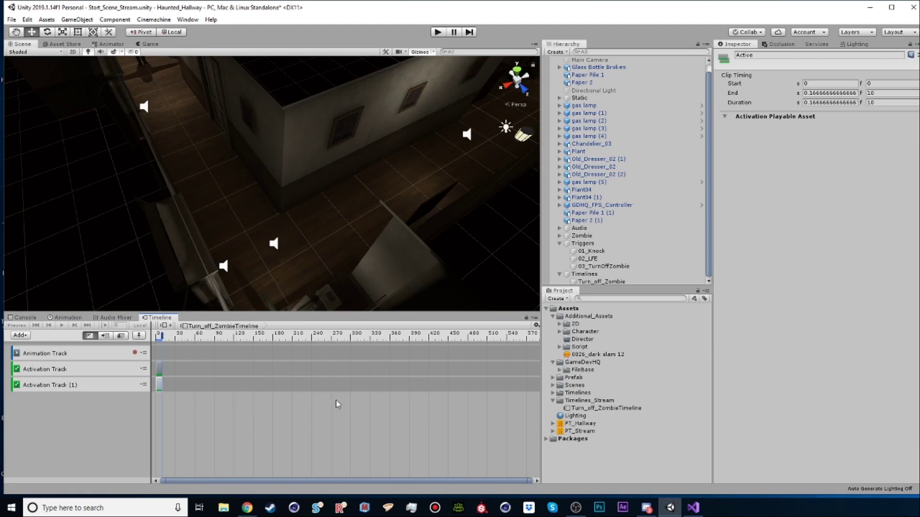
Preview the 0026_dark slam 12 sound, add it as an audio track, and trim its clip to start at frame 22
{"action": "left_click", "coordinate": [596, 355]}
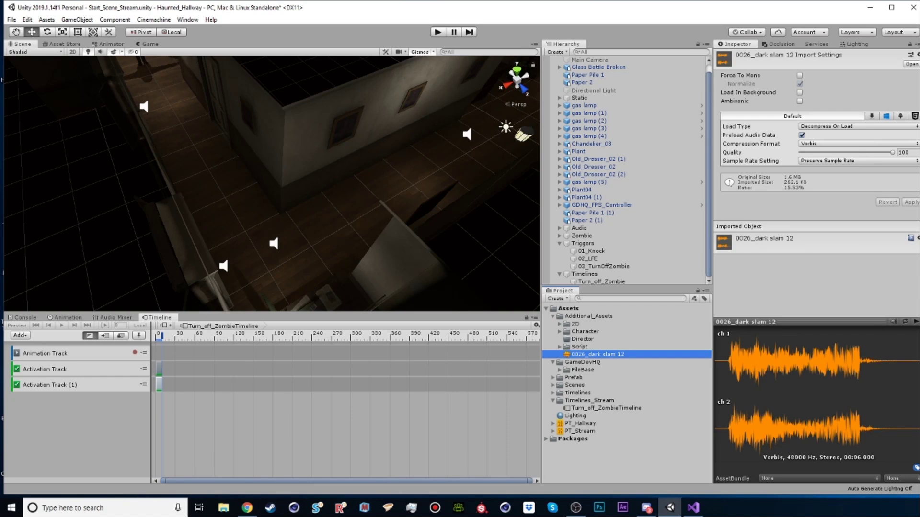
{"action": "left_click", "coordinate": [916, 321]}
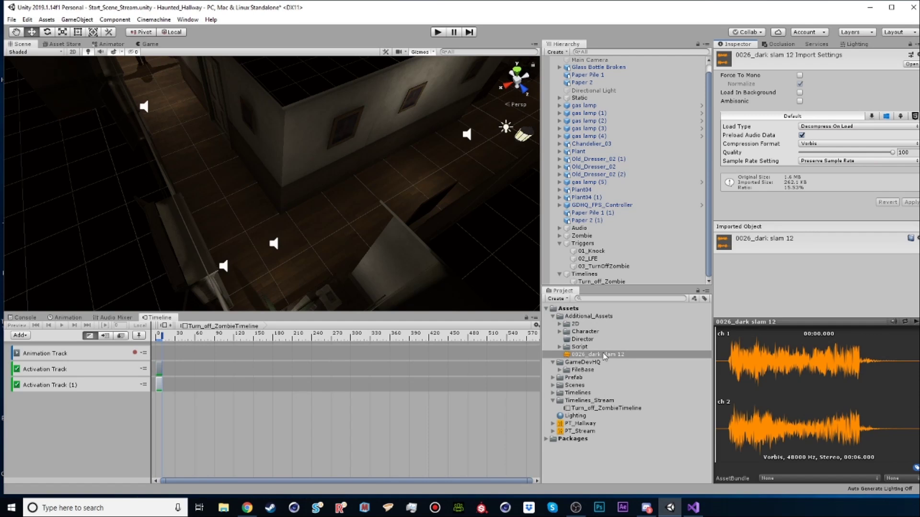
{"action": "left_click_drag", "start_coordinate": [608, 354], "coordinate": [88, 409]}
{"action": "left_click_drag", "start_coordinate": [157, 401], "coordinate": [171, 401]}
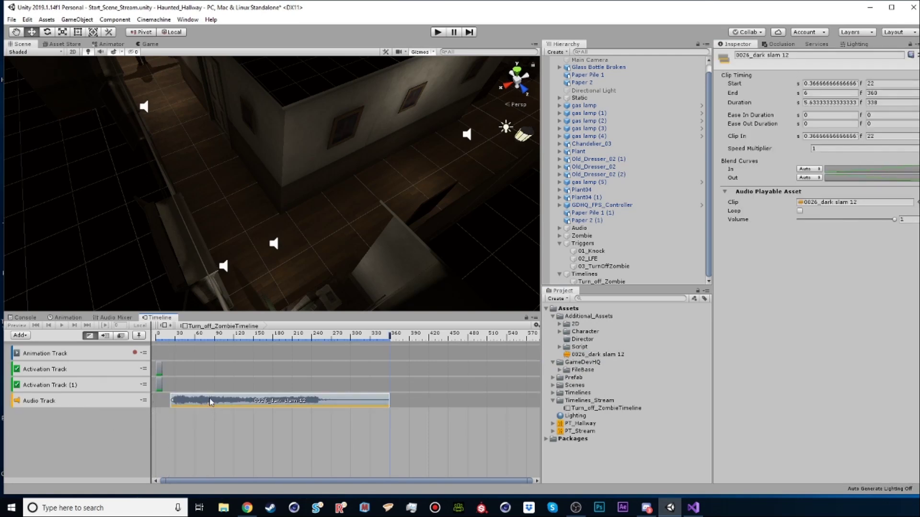
Bind Zombie to the first activation track and the LFE audio object to the second in Turn_off_Zombie's timeline
{"action": "double_click", "coordinate": [601, 281]}
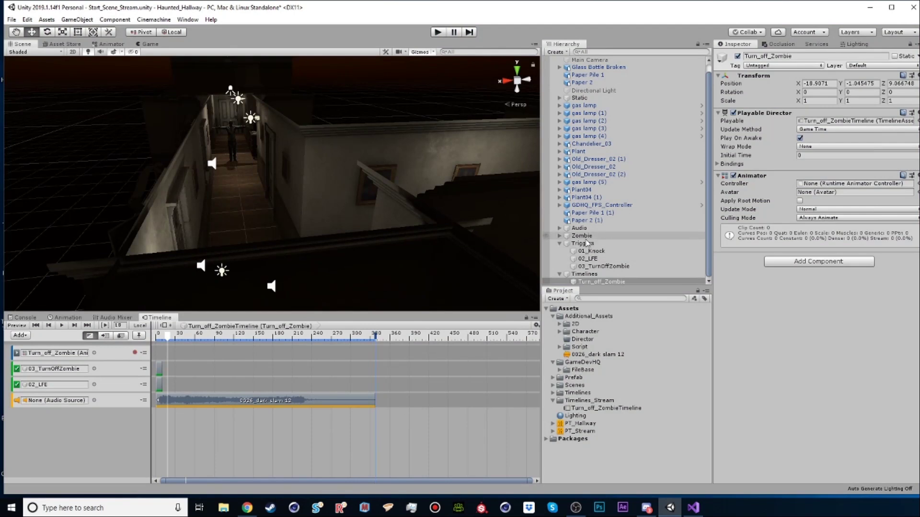
{"action": "left_click_drag", "start_coordinate": [583, 239], "coordinate": [51, 371]}
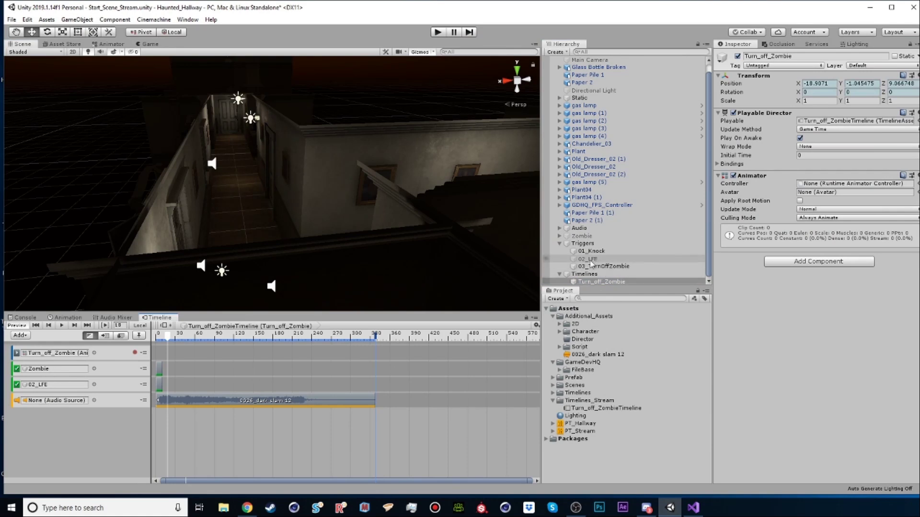
{"action": "left_click", "coordinate": [559, 228]}
{"action": "scroll", "coordinate": [627, 265], "scroll_direction": "down", "scroll_amount": 3}
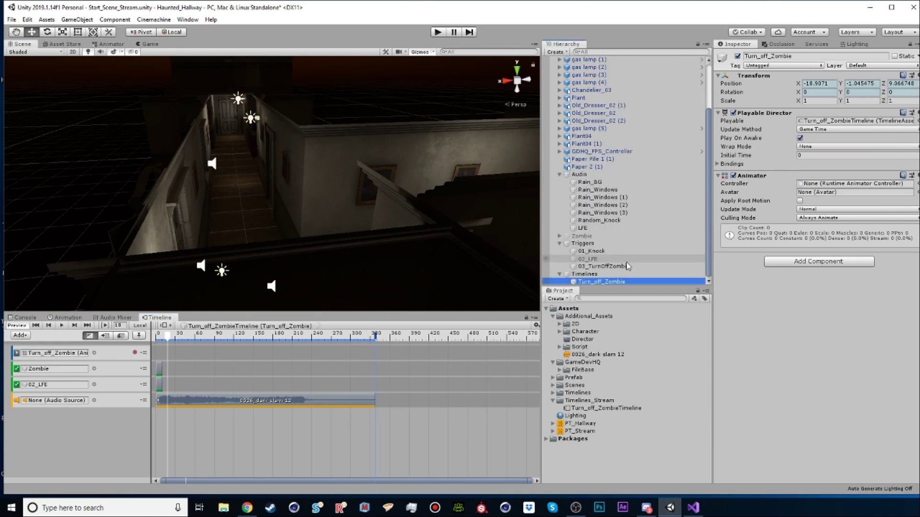
{"action": "left_click_drag", "start_coordinate": [581, 228], "coordinate": [51, 386]}
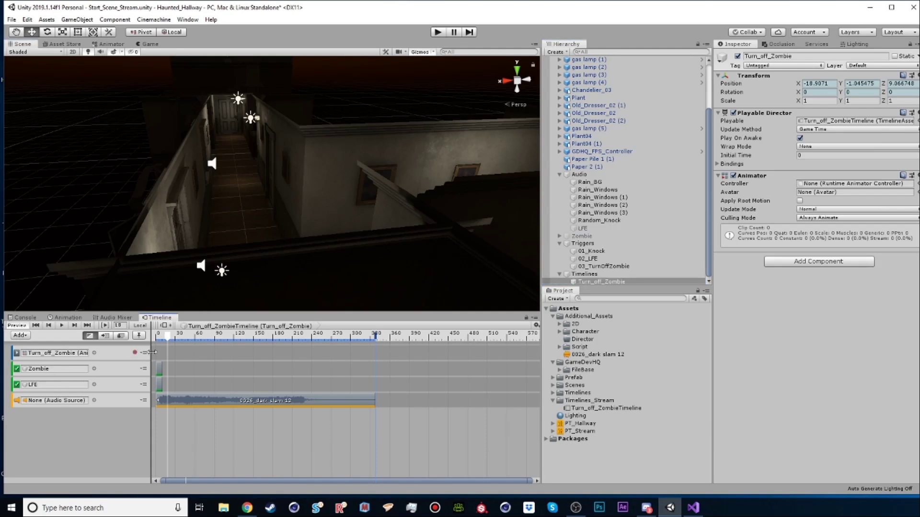
Preview the Turn_off_Zombie timeline from frame 0, then save the scene and run it in Play mode
{"action": "left_click_drag", "start_coordinate": [169, 336], "coordinate": [157, 336]}
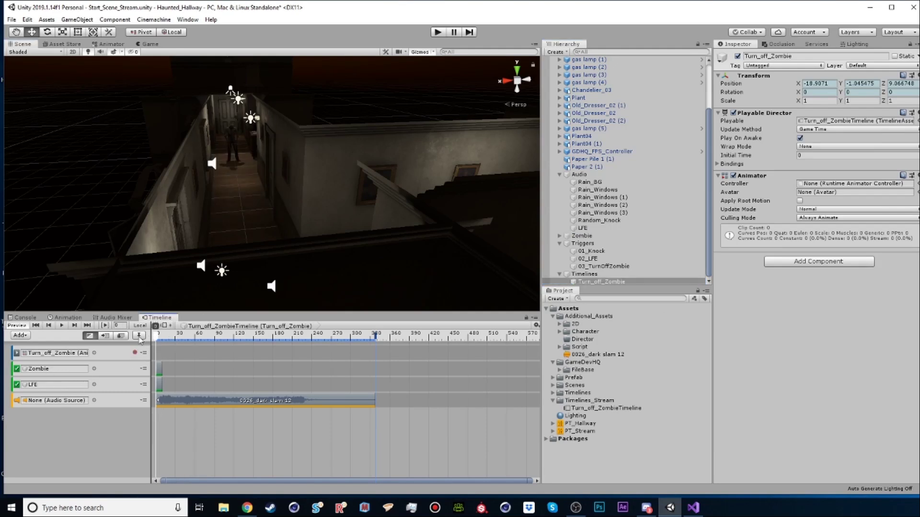
{"action": "left_click", "coordinate": [61, 327]}
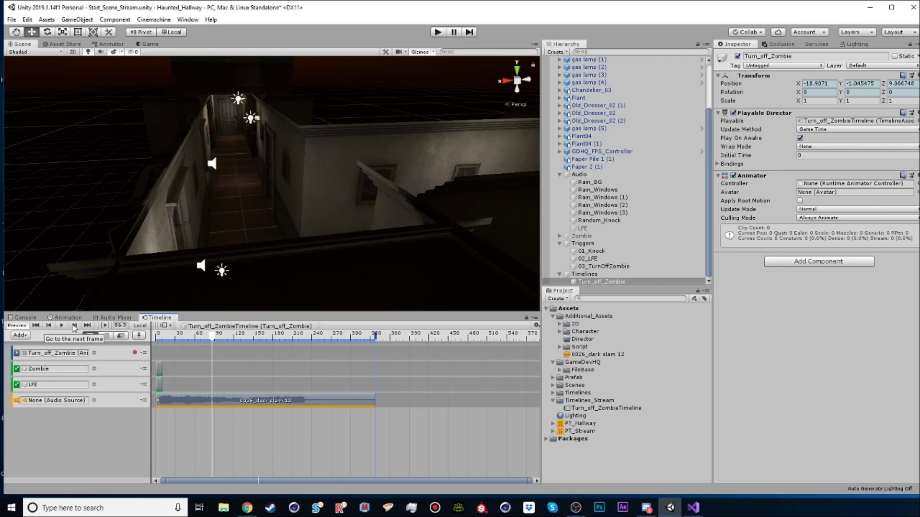
{"action": "key", "text": "ctrl+s"}
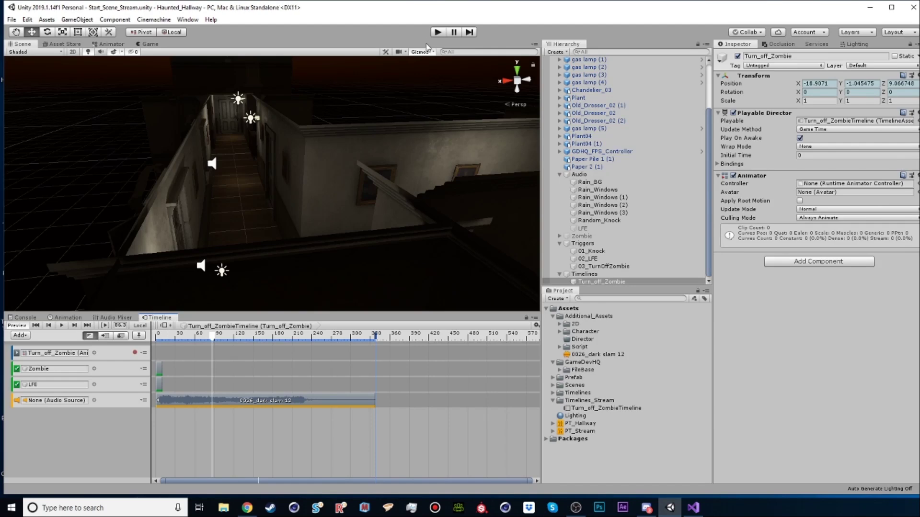
{"action": "left_click", "coordinate": [437, 32]}
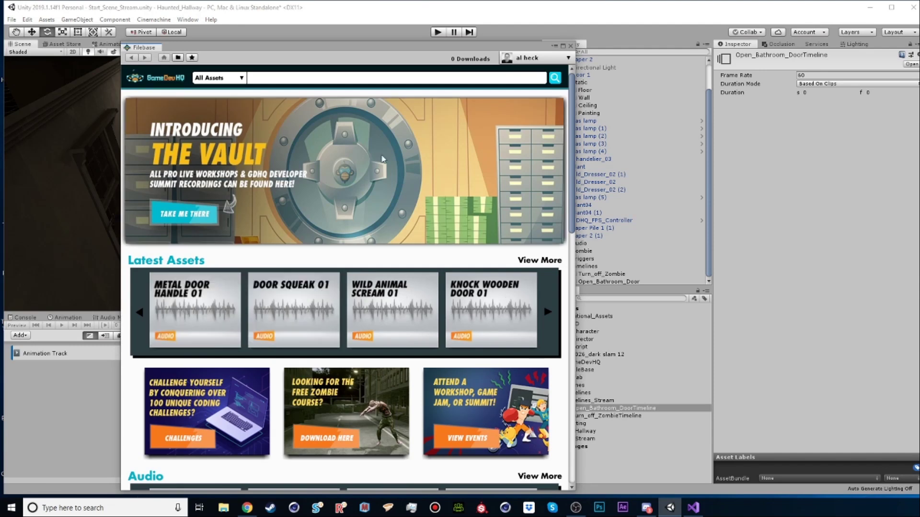
Close Filebase and find the Metal_Door_Handle_01 clip among the Home sounds
{"action": "left_click", "coordinate": [570, 45]}
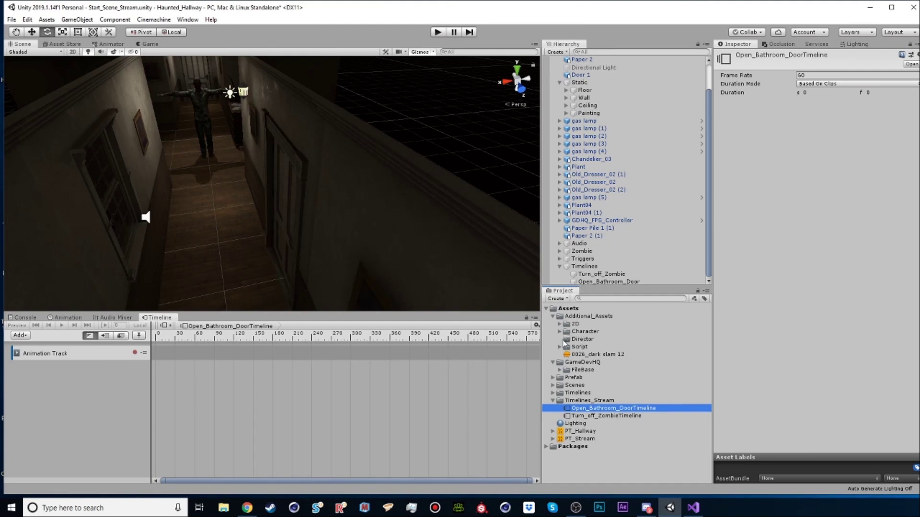
{"action": "left_click", "coordinate": [559, 370]}
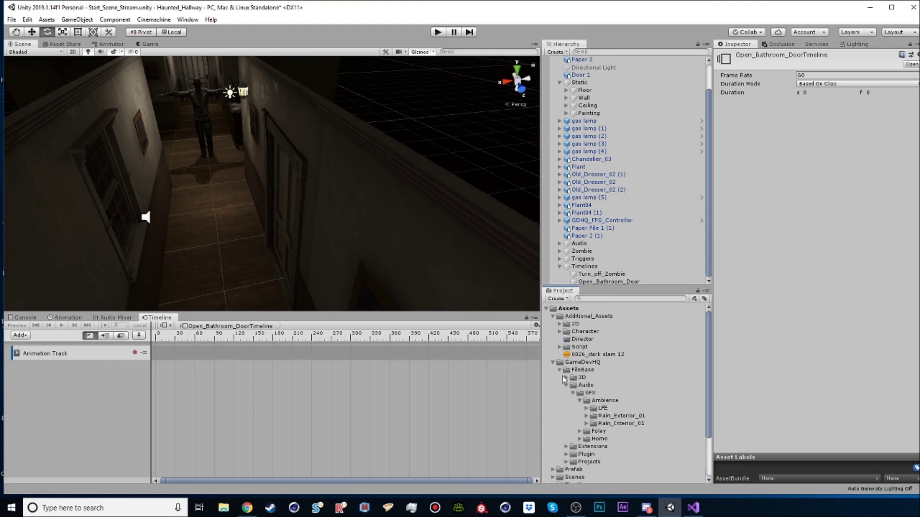
{"action": "left_click", "coordinate": [580, 401]}
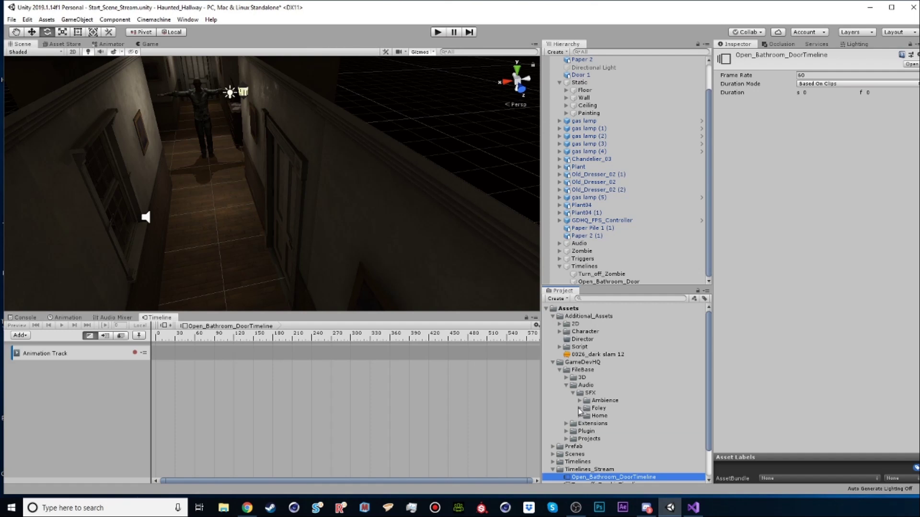
{"action": "left_click", "coordinate": [578, 409]}
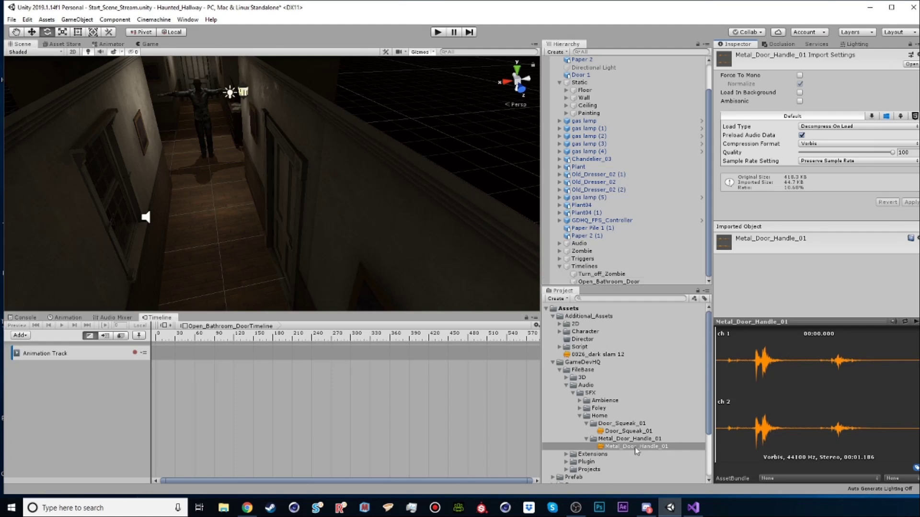
Add Metal_Door_Handle_01 and Door_Squeak_01 as separate audio tracks starting at frame 0 in the Open_Bathroom_Door timeline
{"action": "left_click_drag", "start_coordinate": [643, 446], "coordinate": [91, 394]}
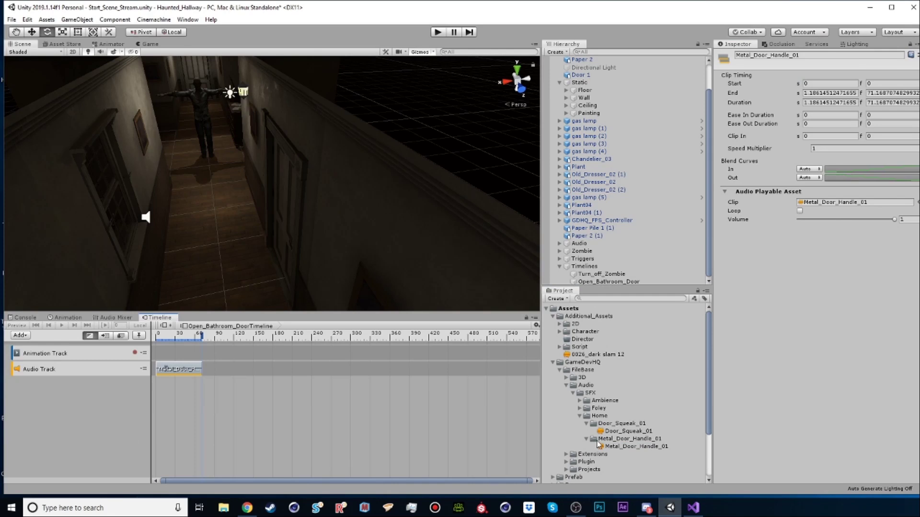
{"action": "left_click_drag", "start_coordinate": [621, 433], "coordinate": [81, 403]}
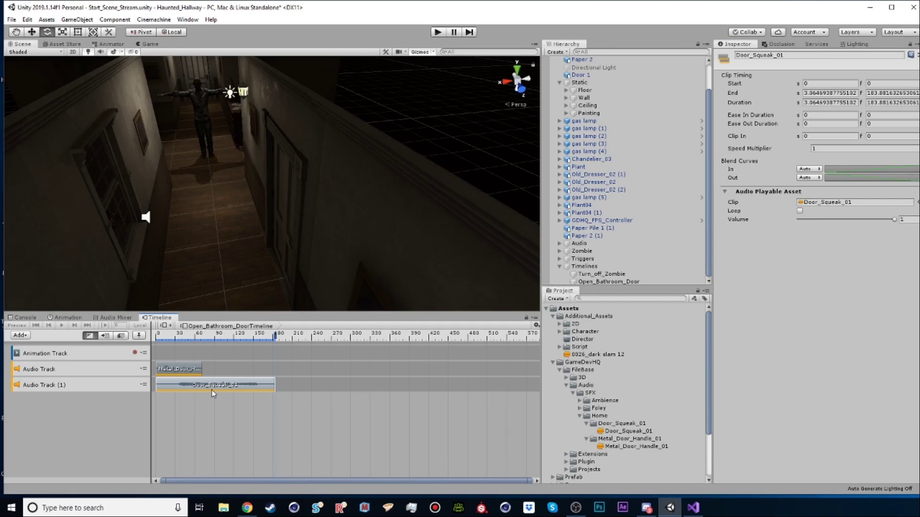
{"action": "left_click", "coordinate": [110, 385]}
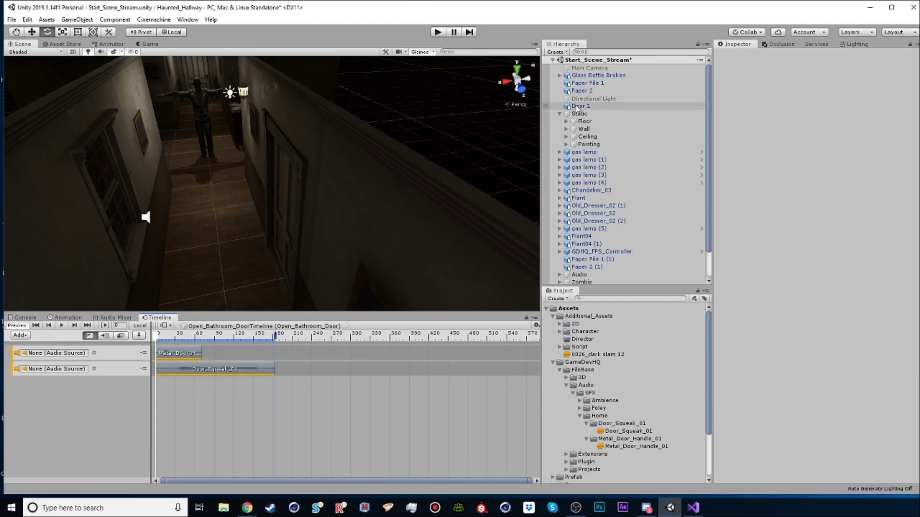
Add an animation track bound to Door 1's Animator in the Open_Bathroom_Door timeline
{"action": "right_click", "coordinate": [57, 409]}
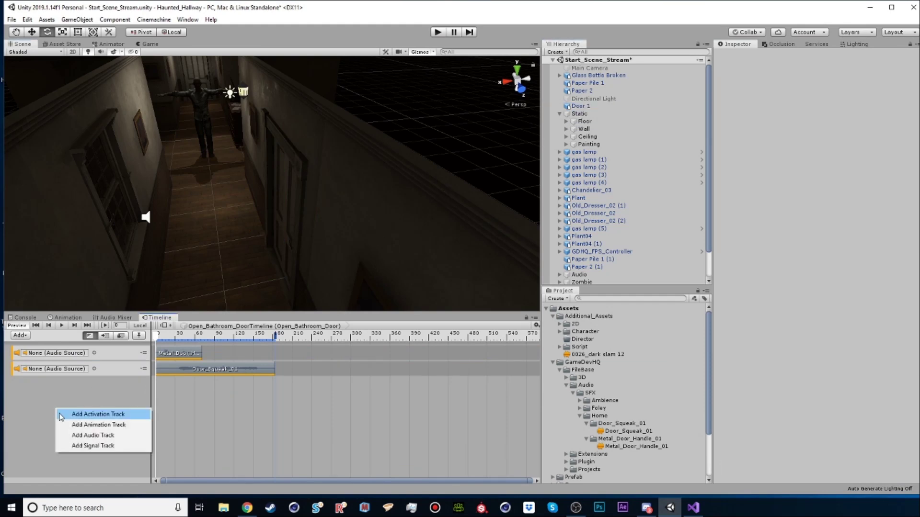
{"action": "left_click", "coordinate": [81, 426]}
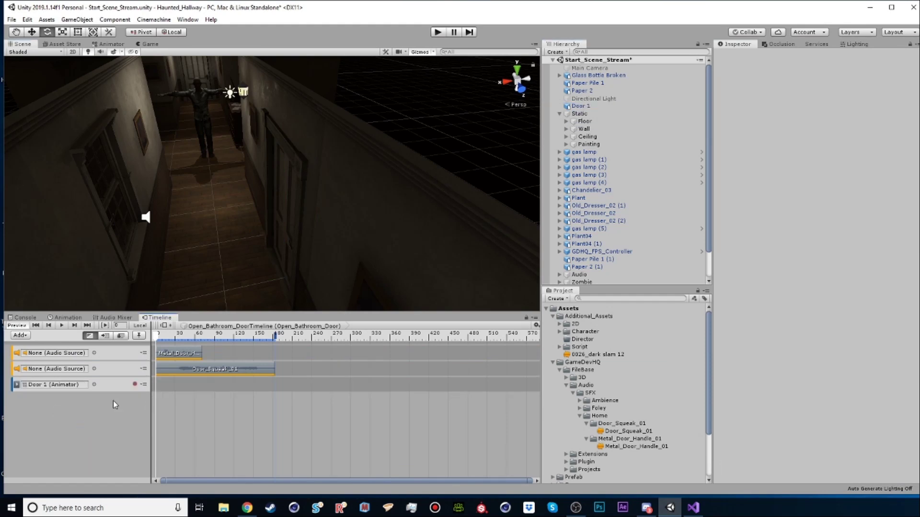
{"action": "left_click", "coordinate": [71, 385]}
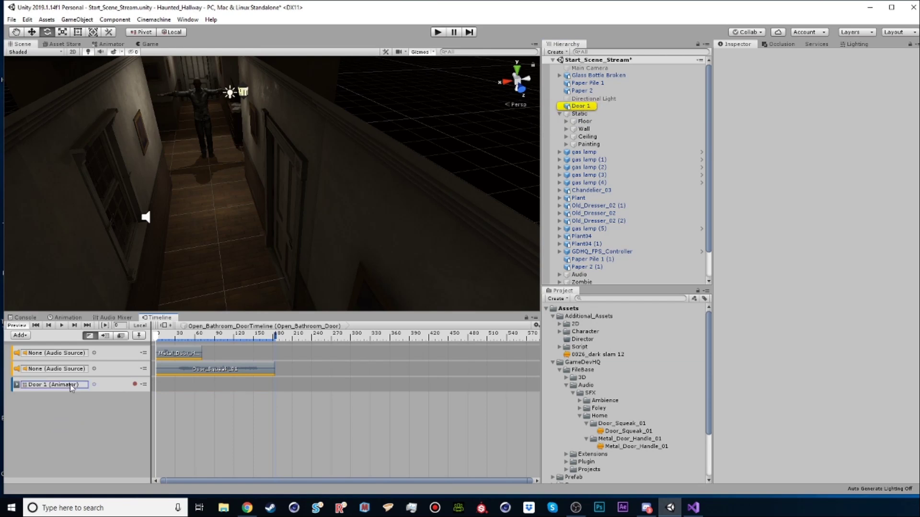
Record Door 1's opening animation, keying Y rotation 270 at frame 0 and swinging the door open at frame 165
{"action": "left_click", "coordinate": [135, 385]}
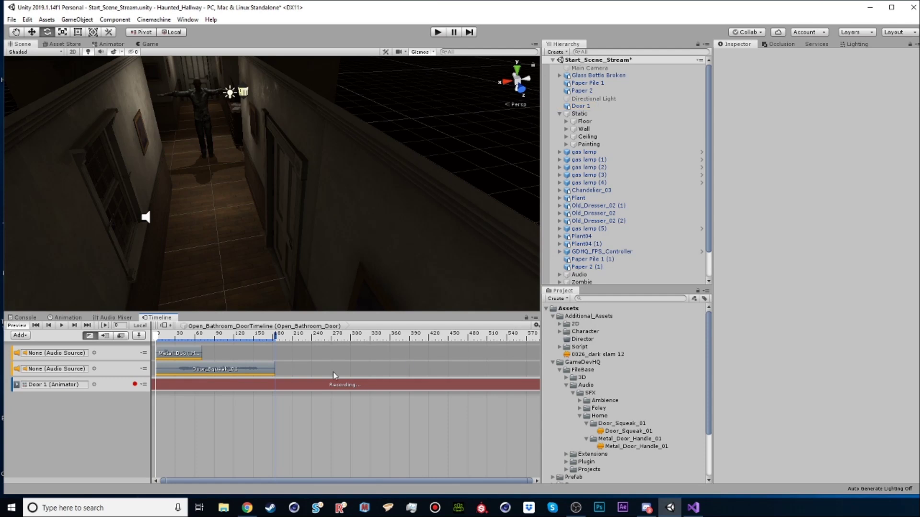
{"action": "left_click", "coordinate": [592, 106]}
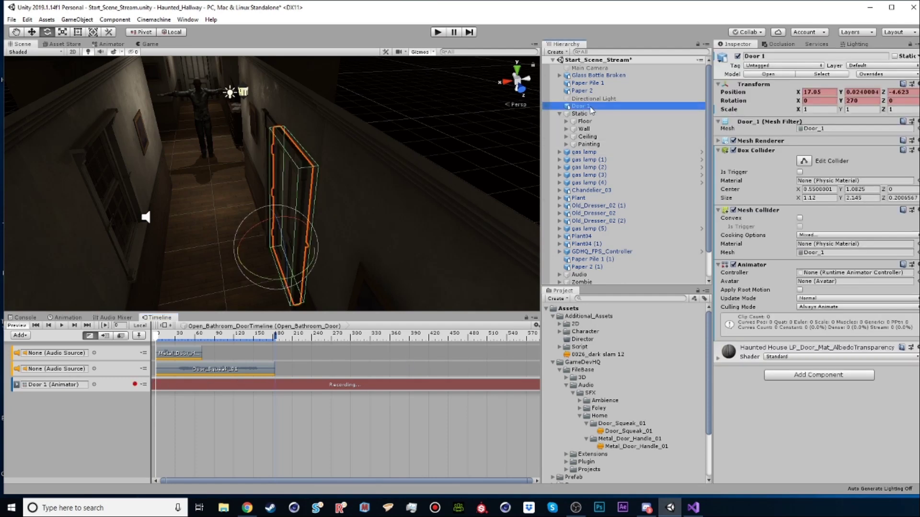
{"action": "mouse_move", "coordinate": [265, 277]}
{"action": "left_mouse_down"}
{"action": "mouse_move", "coordinate": [284, 279]}
{"action": "mouse_move", "coordinate": [275, 282]}
{"action": "left_mouse_up"}
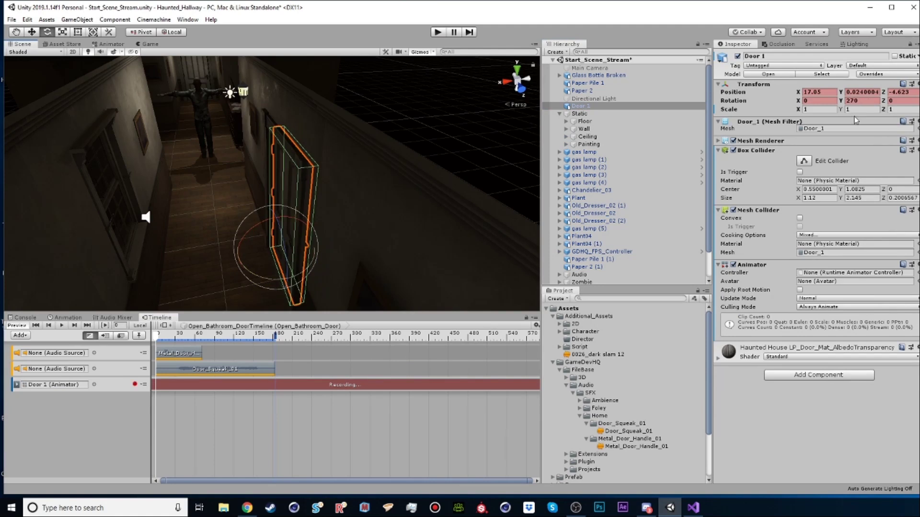
{"action": "left_click_drag", "start_coordinate": [837, 102], "coordinate": [849, 101]}
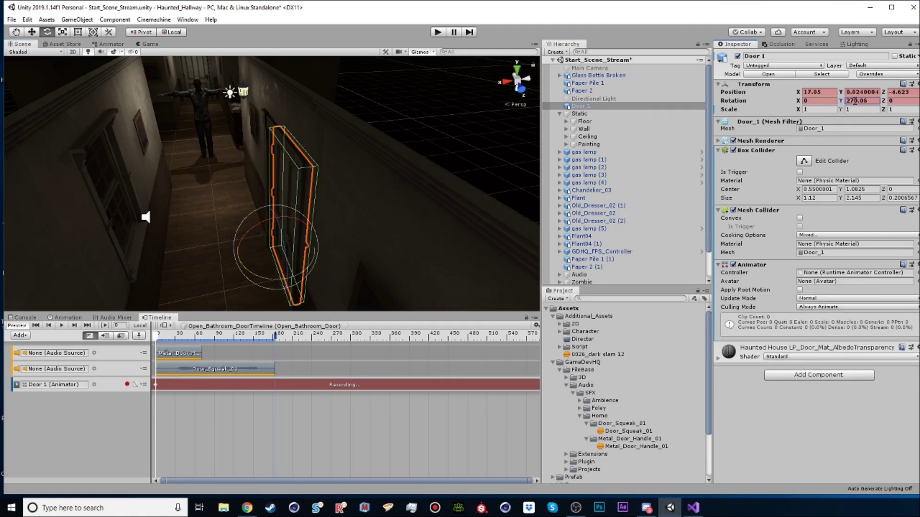
{"action": "left_click", "coordinate": [855, 101]}
{"action": "type", "text": "270"}
{"action": "key", "text": "Return"}
{"action": "left_click_drag", "start_coordinate": [229, 338], "coordinate": [265, 338]}
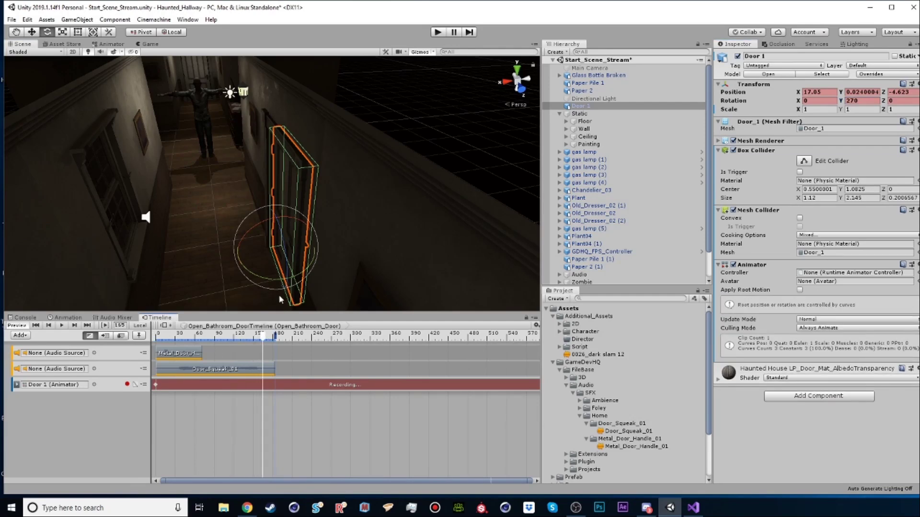
{"action": "left_click_drag", "start_coordinate": [267, 277], "coordinate": [401, 246]}
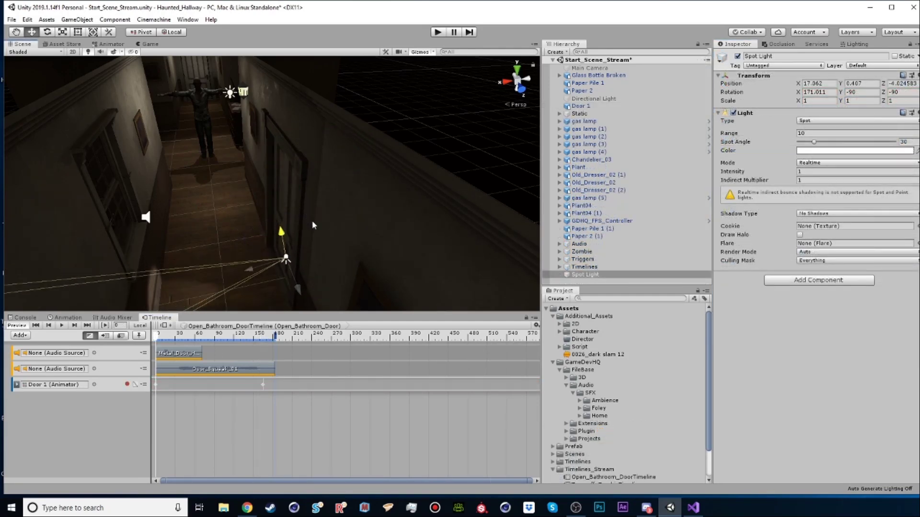
Rotate the Spot Light to about 179.5 on X and move it back behind the doorway to about X 15.1, Y 0.42
{"action": "key", "text": "w"}
{"action": "key", "text": "e"}
{"action": "left_click_drag", "start_coordinate": [262, 242], "coordinate": [304, 258]}
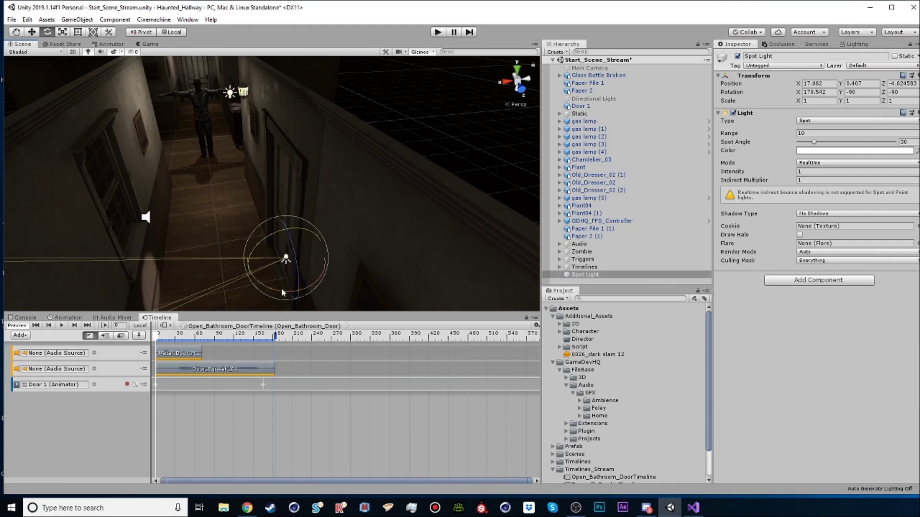
{"action": "key", "text": "w"}
{"action": "left_click_drag", "start_coordinate": [280, 268], "coordinate": [376, 255]}
Set the Spot Light's intensity to 5.1 and its indirect multiplier to 0.1
{"action": "left_click_drag", "start_coordinate": [742, 173], "coordinate": [773, 181]}
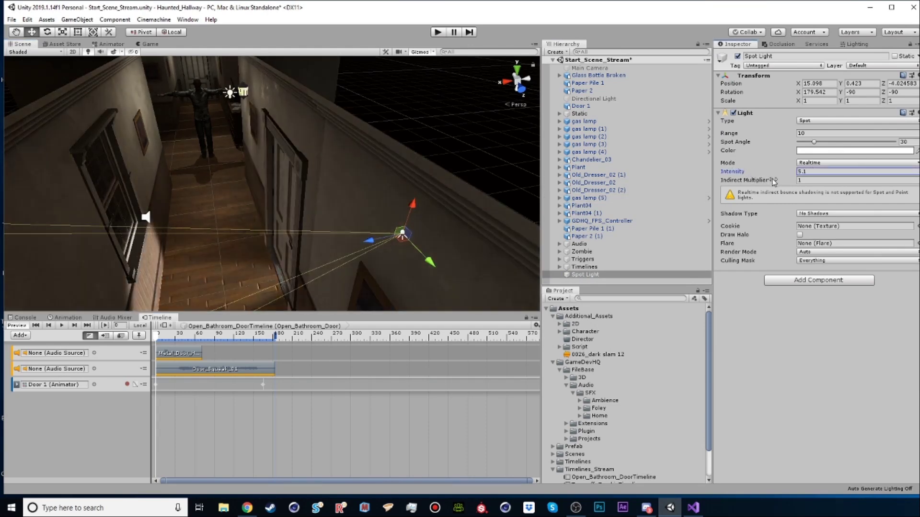
{"action": "left_click", "coordinate": [805, 181]}
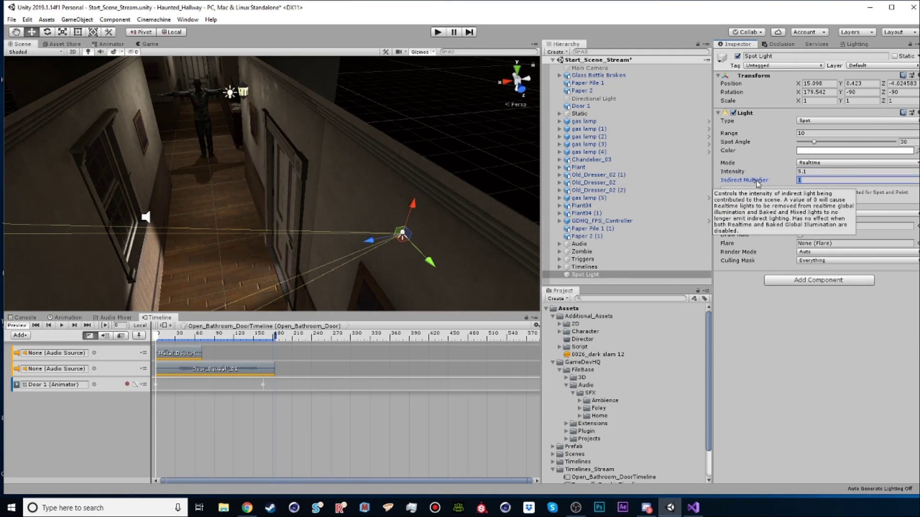
{"action": "type", "text": ".41"}
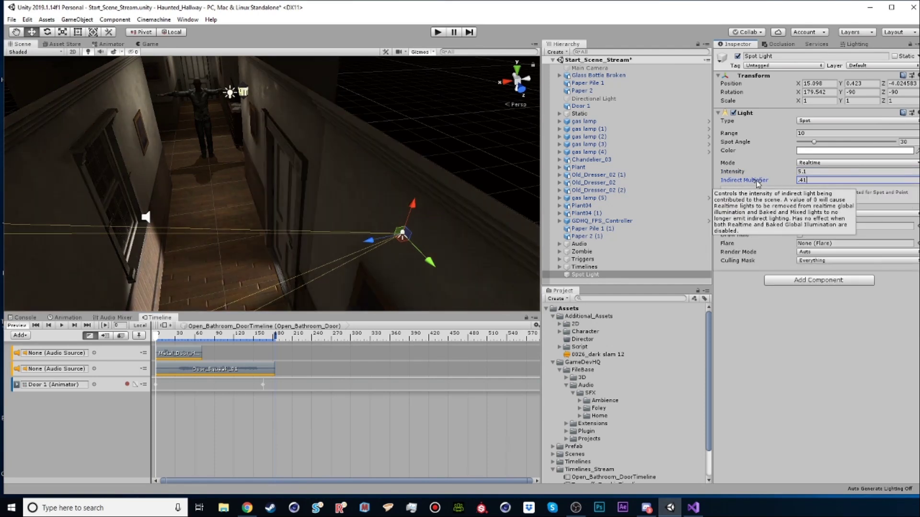
{"action": "key", "text": "BackSpace"}
{"action": "type", "text": "1"}
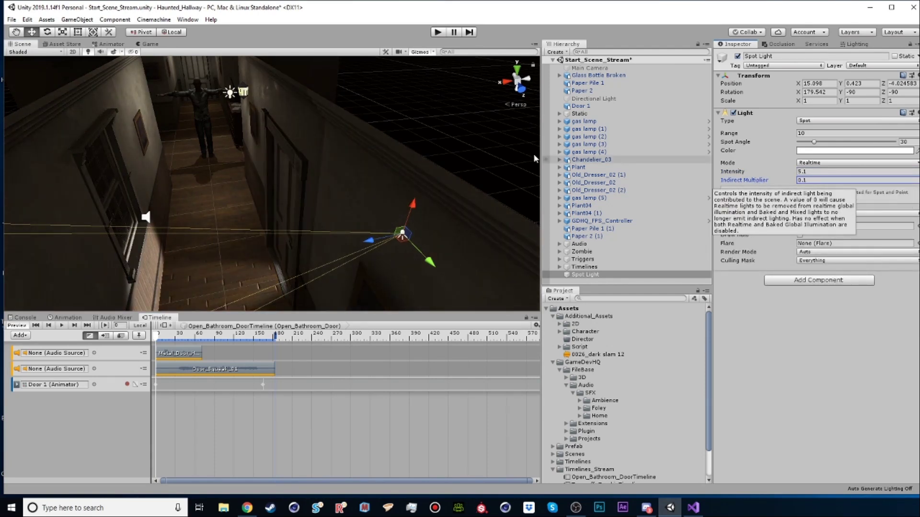
{"action": "key", "text": "Return"}
Move the Spot Light farther from the doorway to about X 13.4 and raise its range to 11.66
{"action": "left_click_drag", "start_coordinate": [376, 239], "coordinate": [425, 228]}
{"action": "left_click_drag", "start_coordinate": [730, 134], "coordinate": [764, 135]}
{"action": "key", "text": "e"}
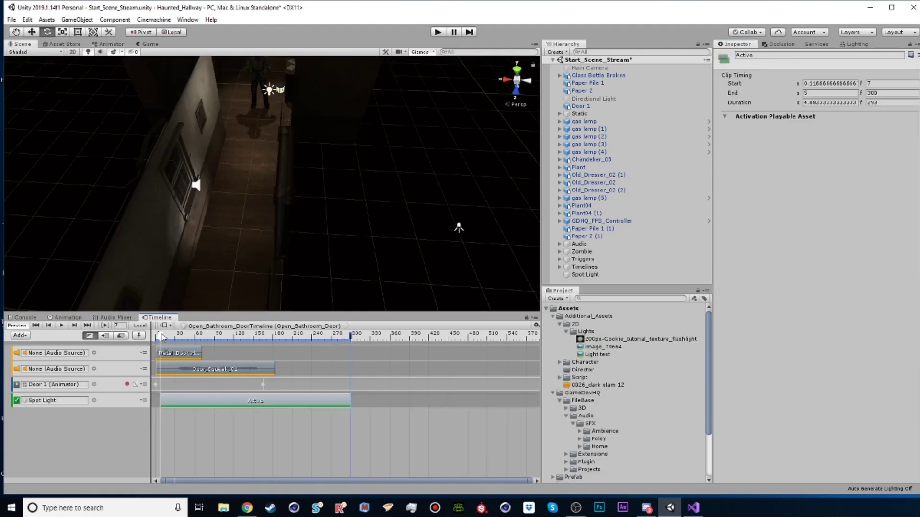
Scrub the door timeline to frame 62 and set the Spot Light's shadow type to Soft Shadows
{"action": "left_click_drag", "start_coordinate": [161, 337], "coordinate": [197, 341]}
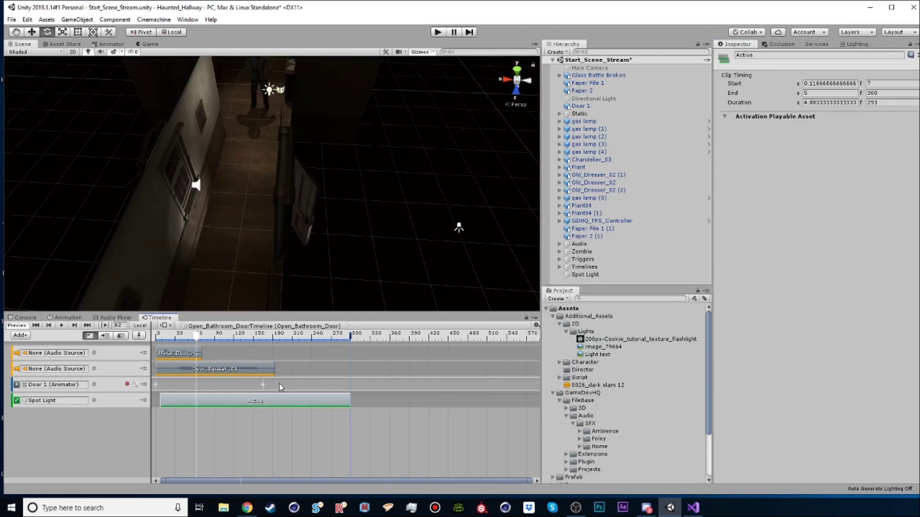
{"action": "left_click", "coordinate": [585, 274]}
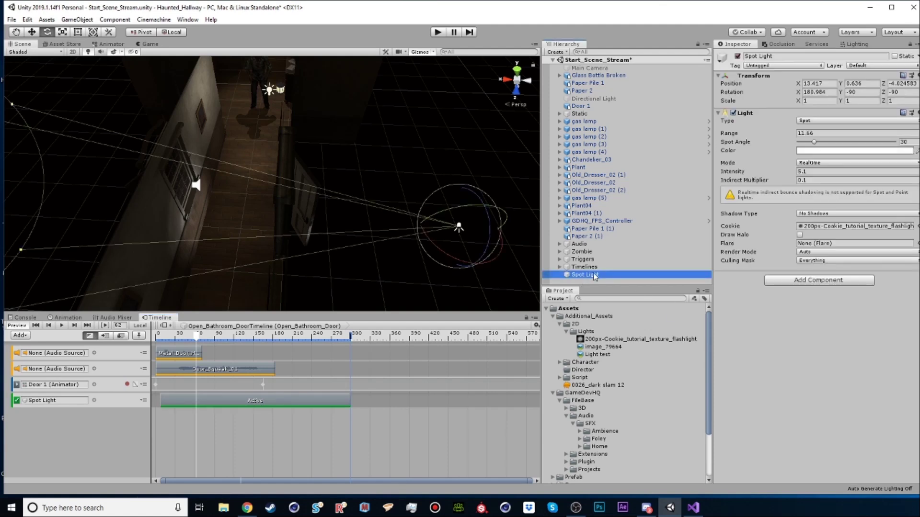
{"action": "left_click", "coordinate": [824, 215]}
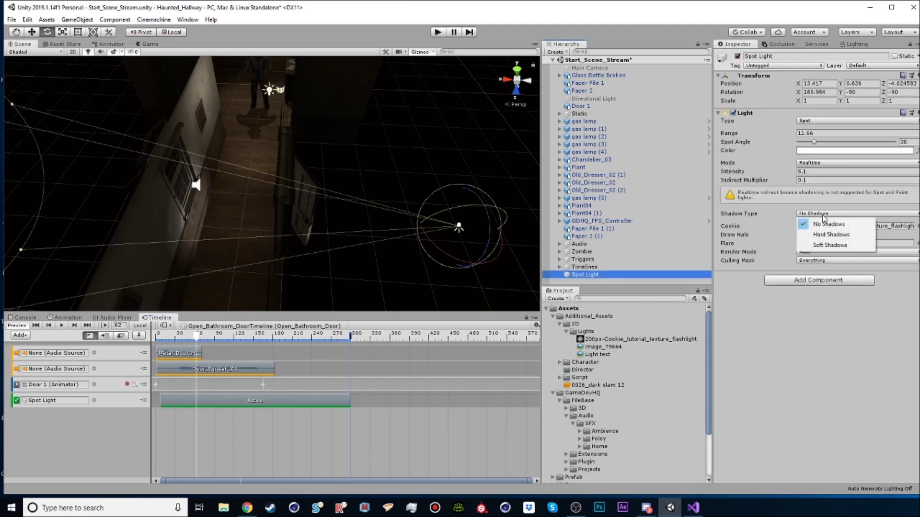
{"action": "left_click", "coordinate": [829, 248]}
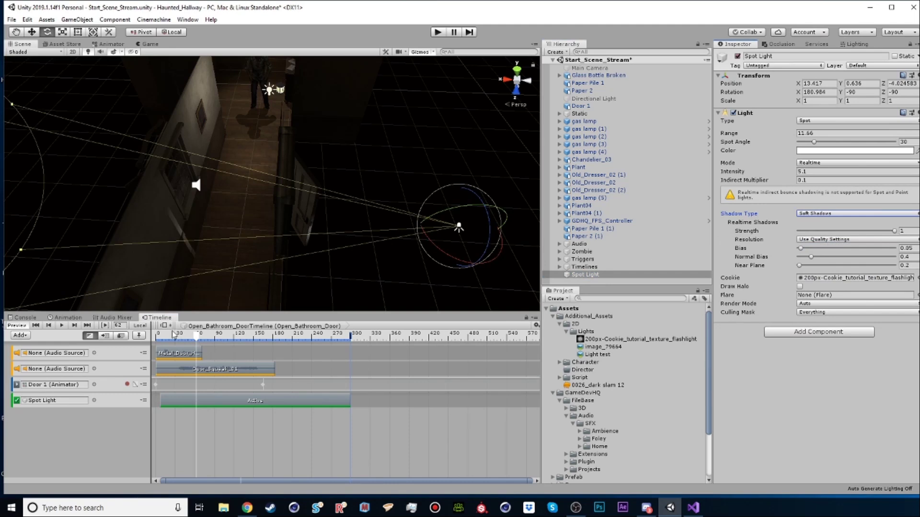
Preview the Open_Bathroom_Door timeline from frame 0, then run the scene in Play mode
{"action": "left_click_drag", "start_coordinate": [172, 332], "coordinate": [80, 336]}
{"action": "left_click", "coordinate": [62, 325]}
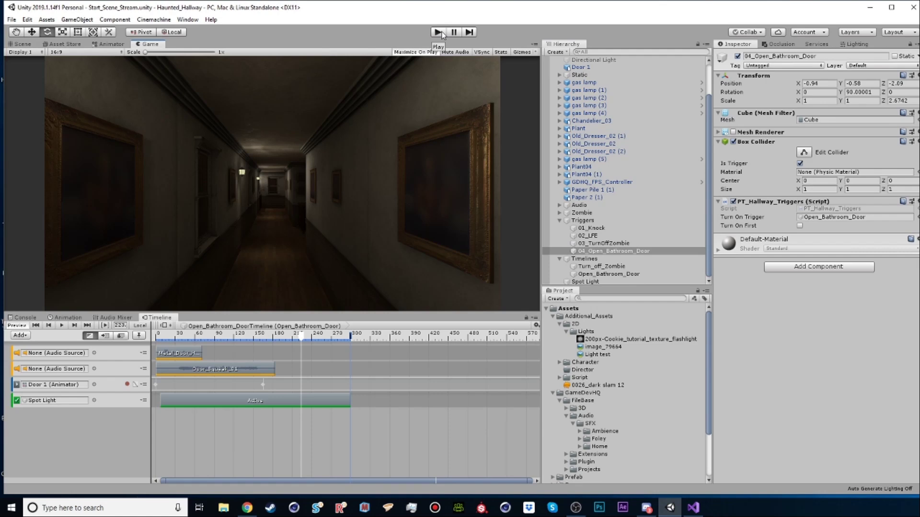
{"action": "left_click", "coordinate": [437, 32]}
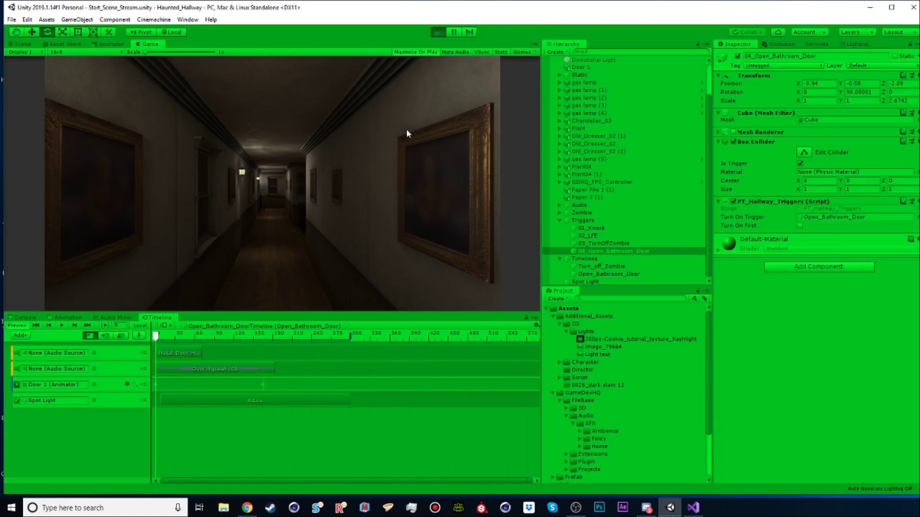